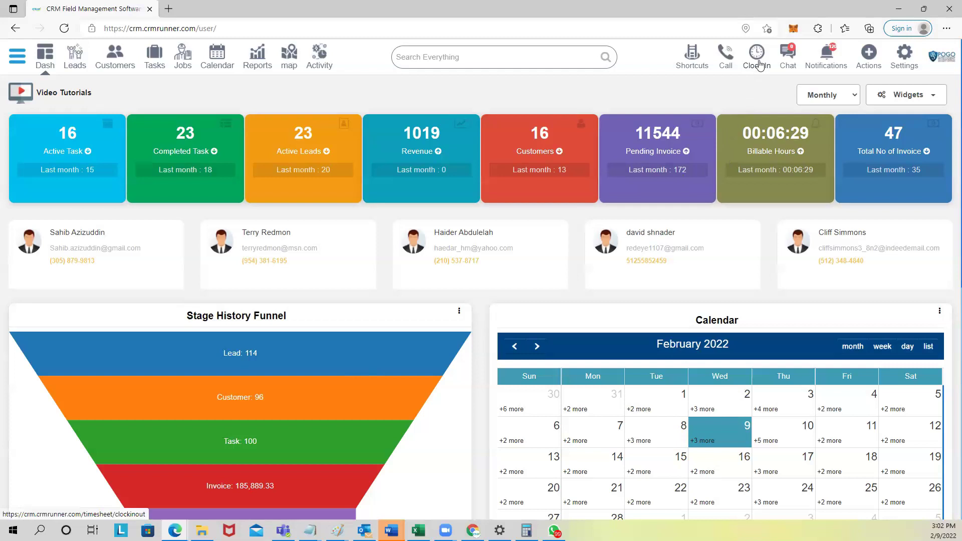
Step: Review the business profile and QuickBooks connection settings, then go back and open the customer list
{"action": "left_click", "coordinate": [908, 54]}
{"action": "left_click", "coordinate": [869, 94]}
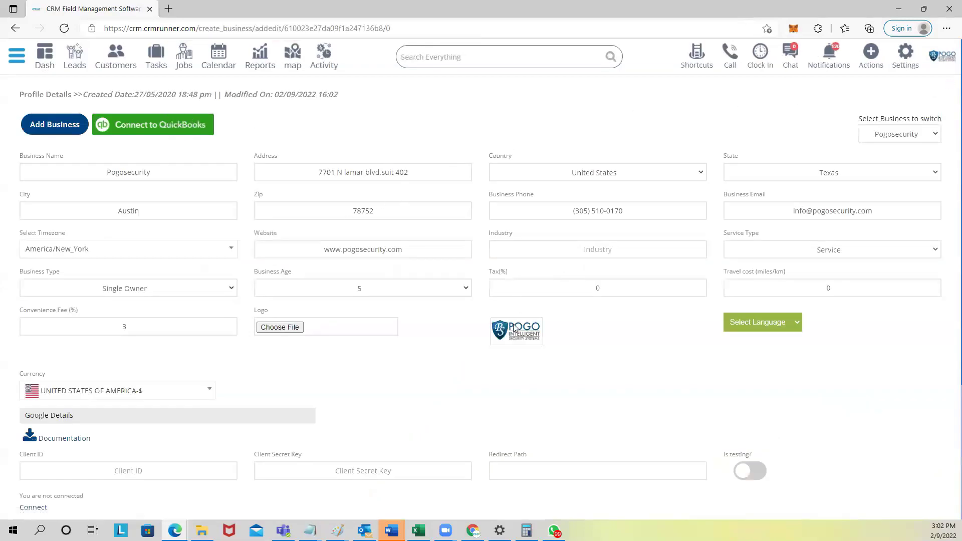
{"action": "left_click", "coordinate": [158, 125]}
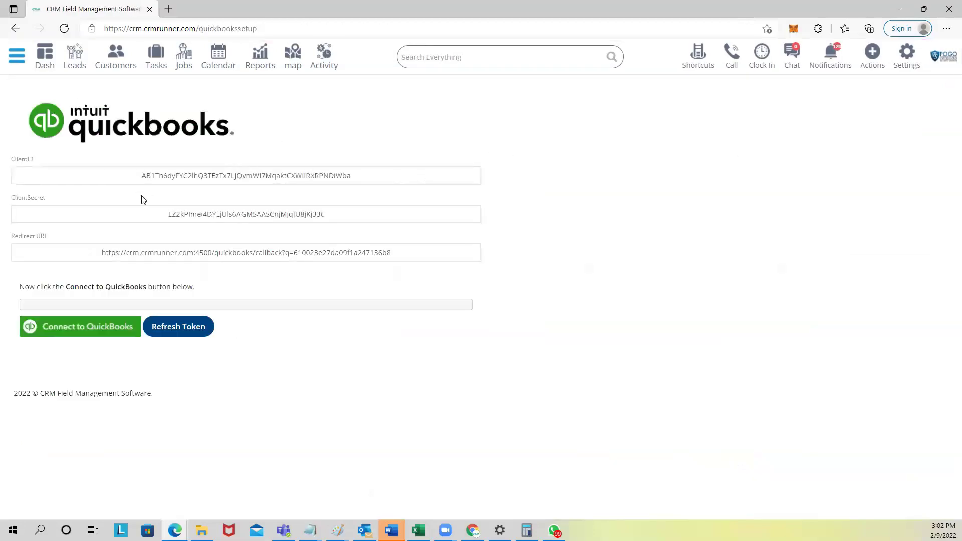
{"action": "left_click", "coordinate": [48, 69]}
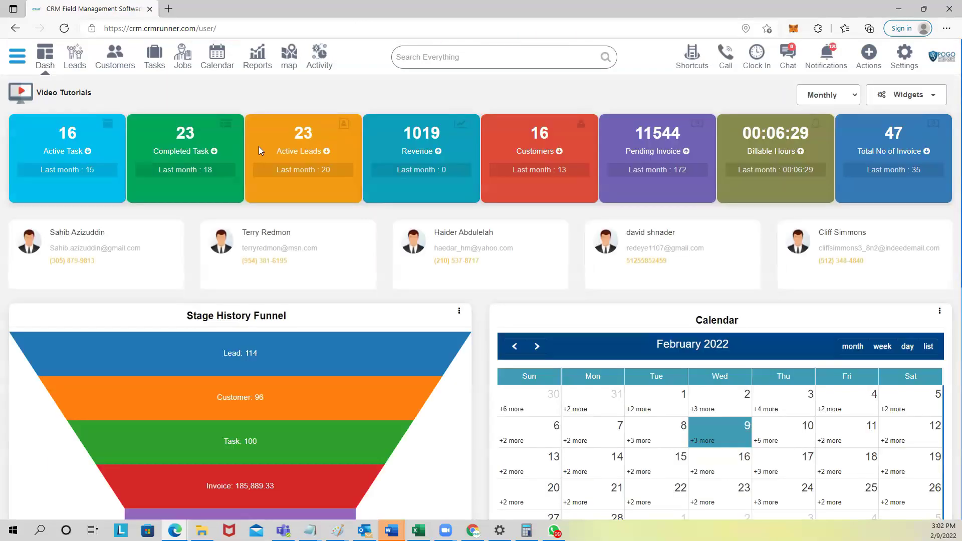
{"action": "left_click", "coordinate": [114, 64]}
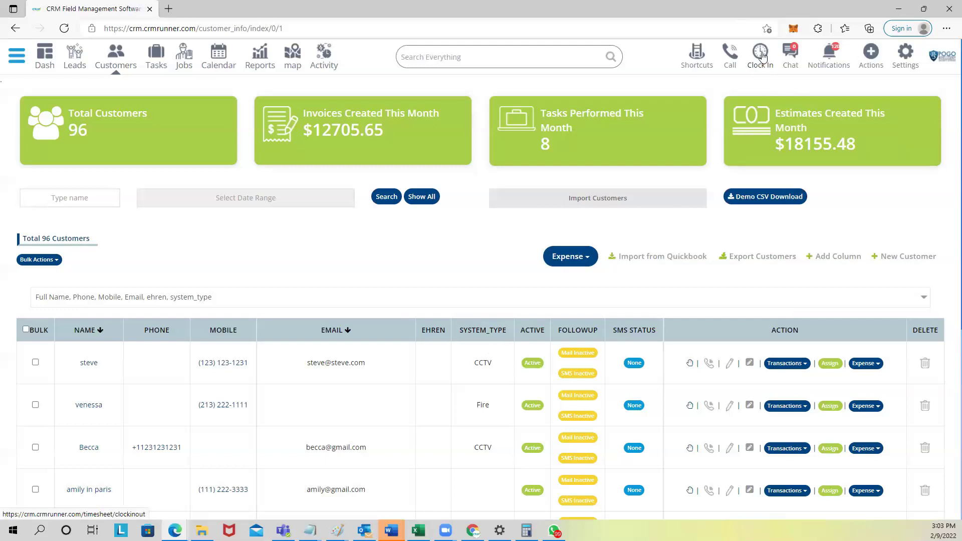
Step: Open the clock-in/clock-out timesheet and scroll through its rows
{"action": "left_click", "coordinate": [760, 53]}
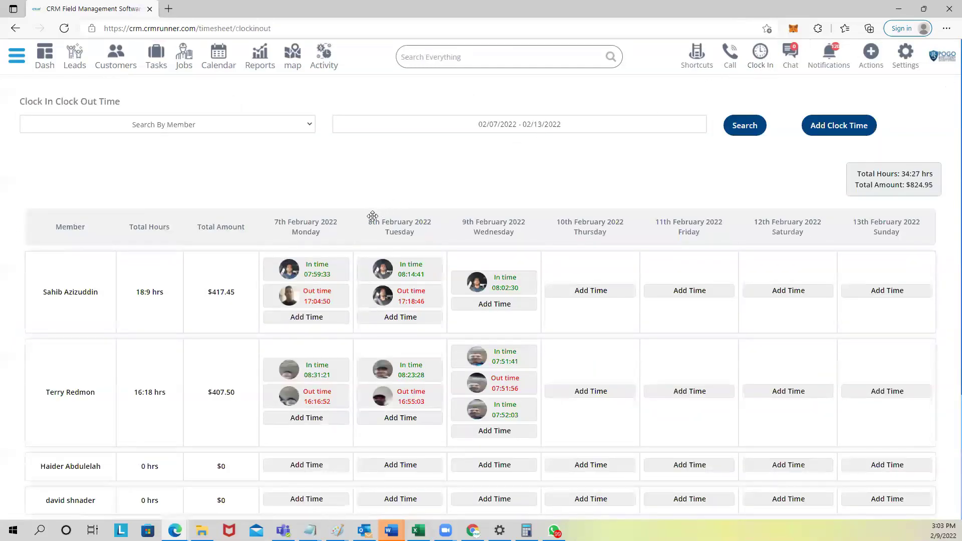
{"action": "mouse_move", "coordinate": [303, 270]}
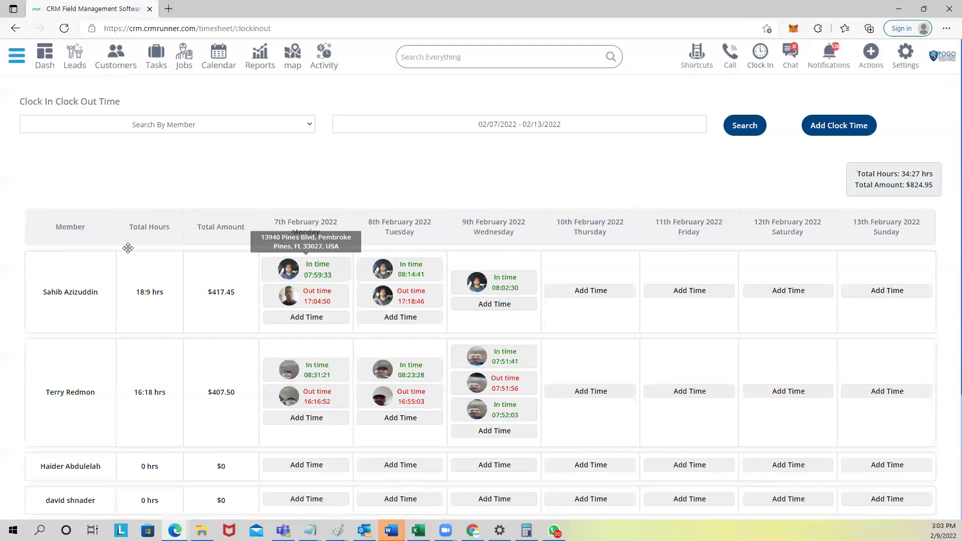
{"action": "scroll", "coordinate": [365, 289], "scroll_direction": "down", "scroll_amount": 3}
{"action": "scroll", "coordinate": [365, 289], "scroll_direction": "up", "scroll_amount": 3}
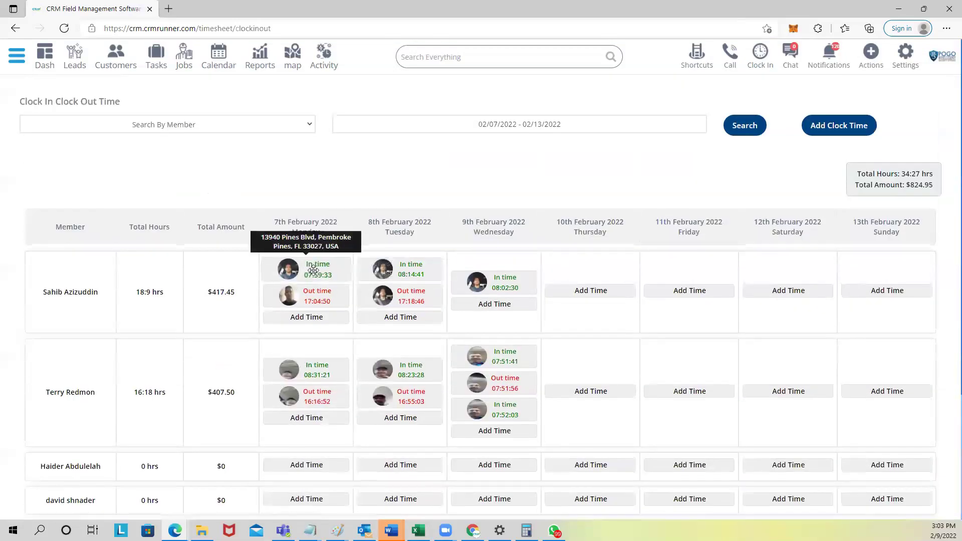
Step: Download the 7 February 07:59:33 clock-in photo, view it, then close the photo viewer
{"action": "mouse_move", "coordinate": [314, 299]}
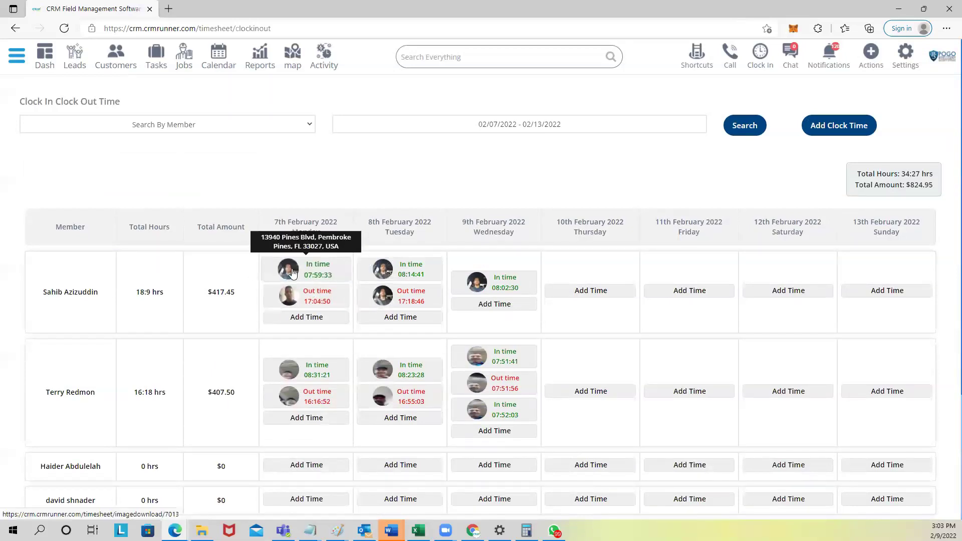
{"action": "left_click", "coordinate": [286, 271]}
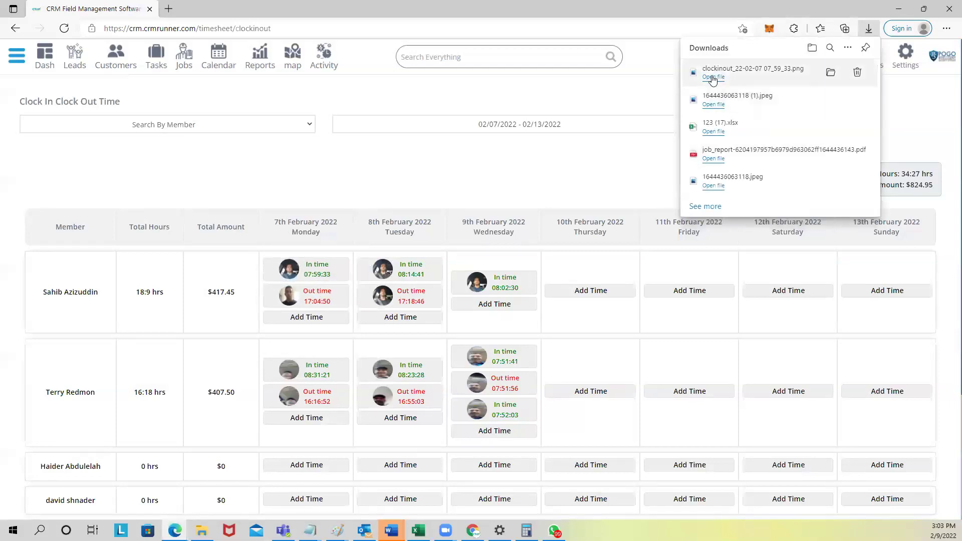
{"action": "left_click", "coordinate": [713, 78]}
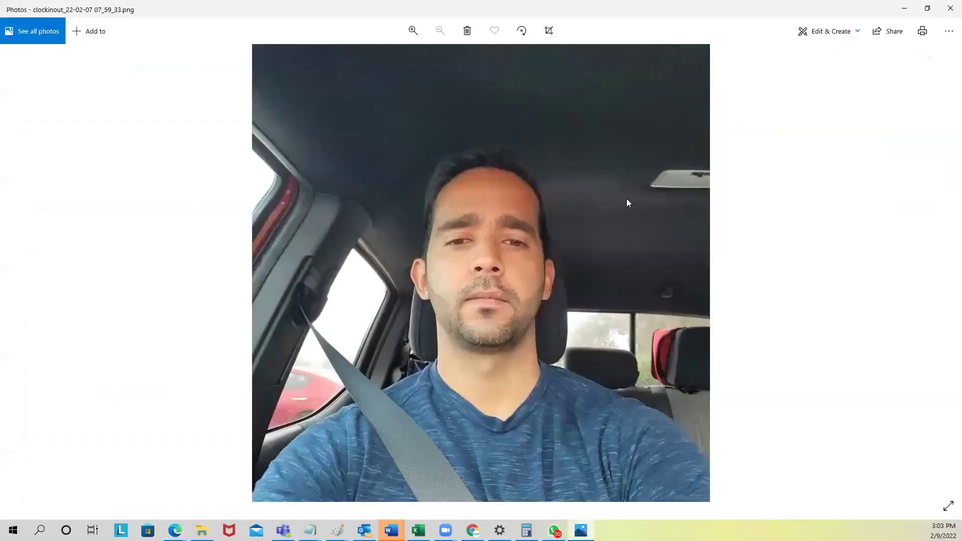
{"action": "left_click", "coordinate": [946, 10]}
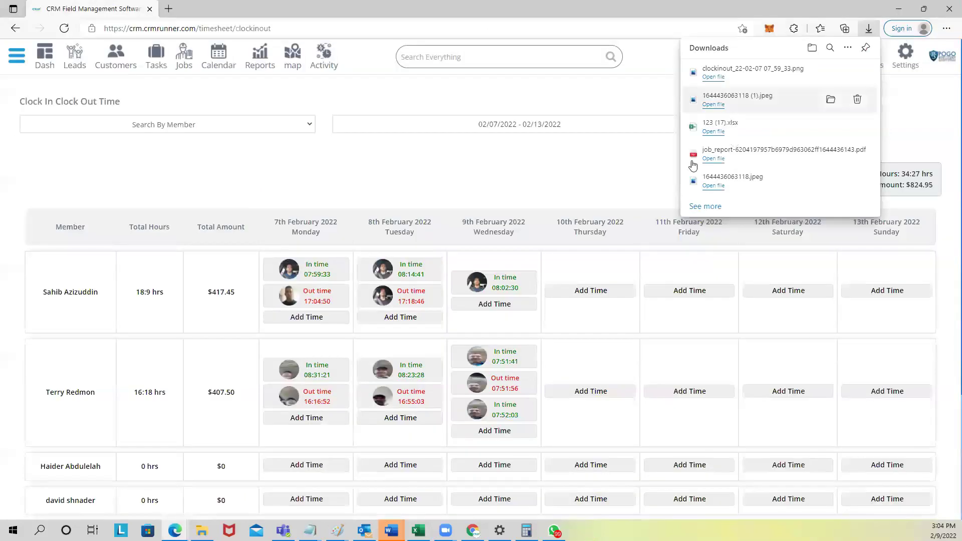
Step: Set the timesheet date range to 25 January – 9 February 2022 and apply it
{"action": "left_click", "coordinate": [574, 326]}
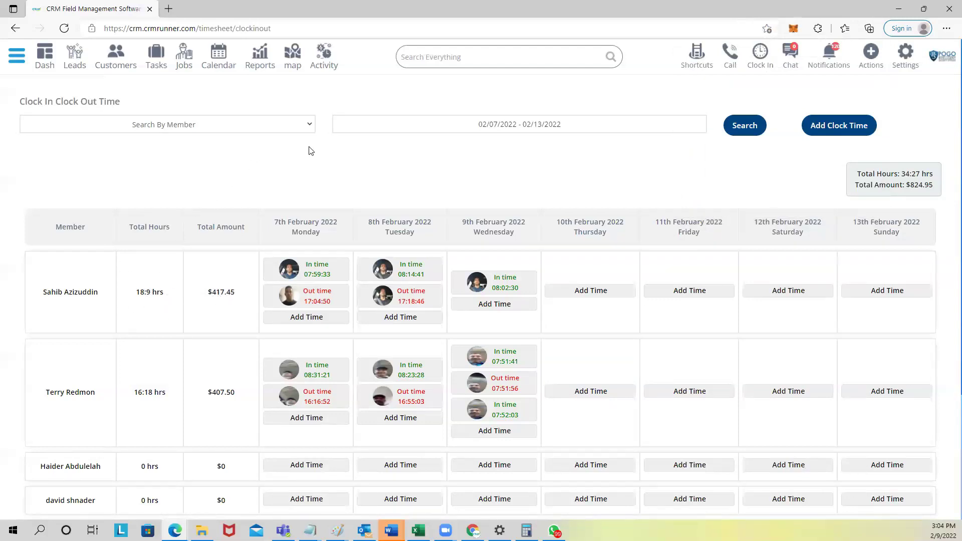
{"action": "left_click", "coordinate": [483, 124]}
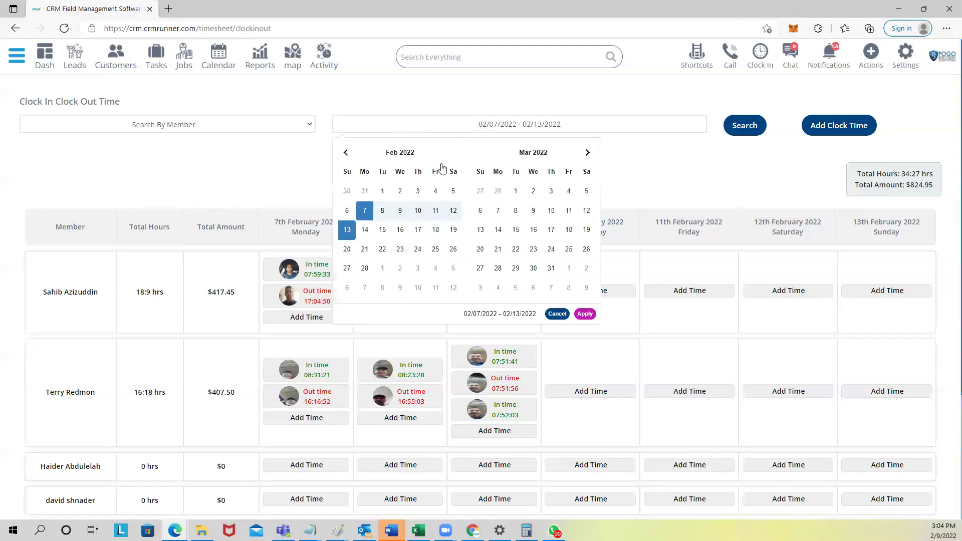
{"action": "left_click", "coordinate": [351, 197]}
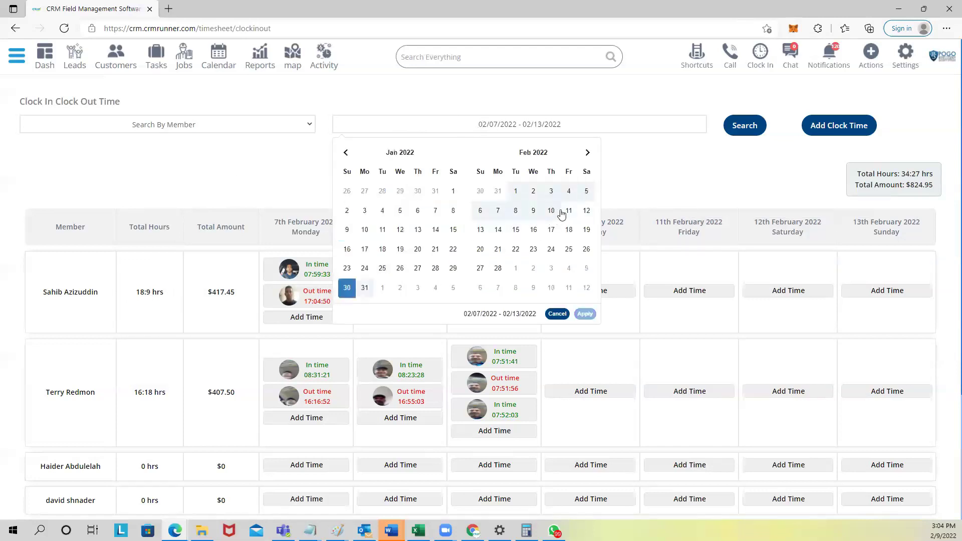
{"action": "left_click", "coordinate": [384, 269]}
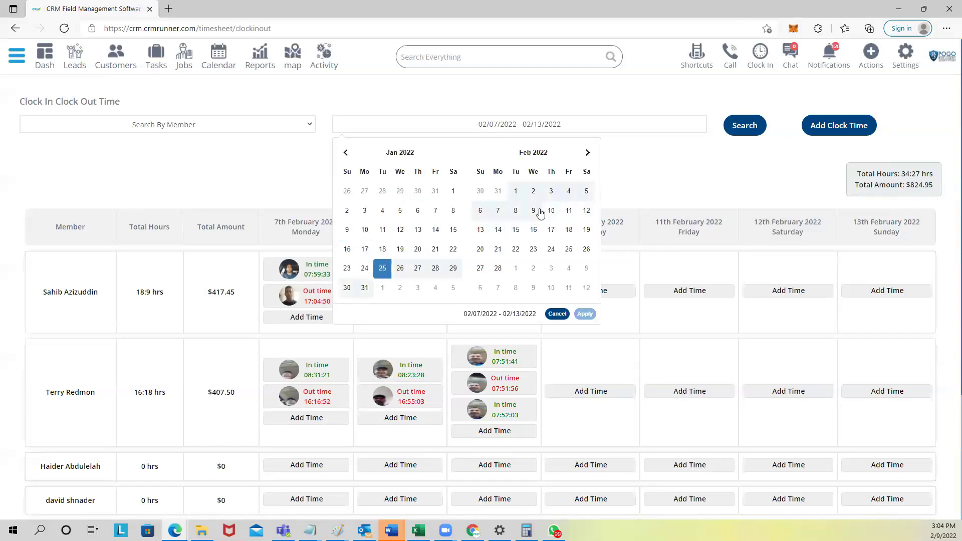
{"action": "left_click", "coordinate": [534, 211]}
{"action": "left_click", "coordinate": [584, 313]}
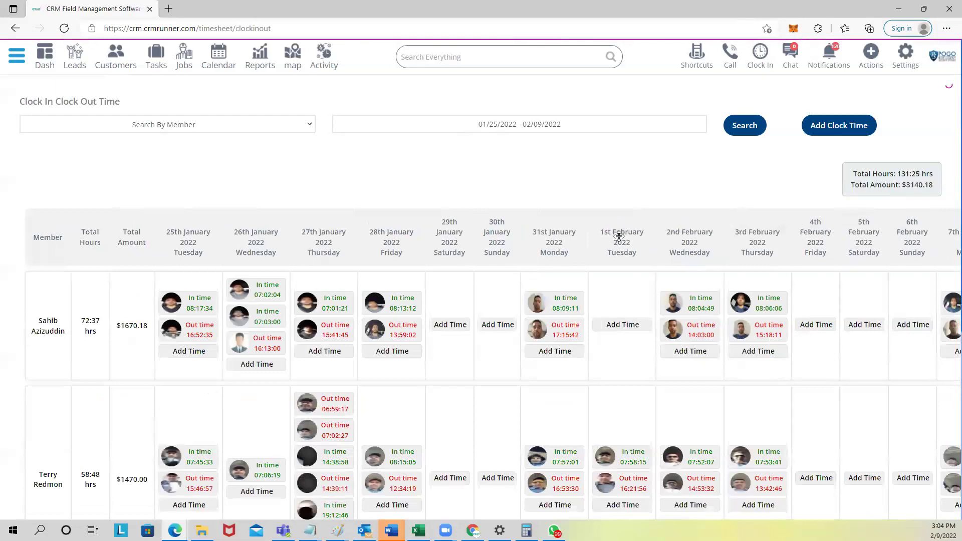
{"action": "left_click_drag", "start_coordinate": [906, 184], "coordinate": [933, 184]}
{"action": "scroll", "coordinate": [555, 336], "scroll_direction": "down", "scroll_amount": 3}
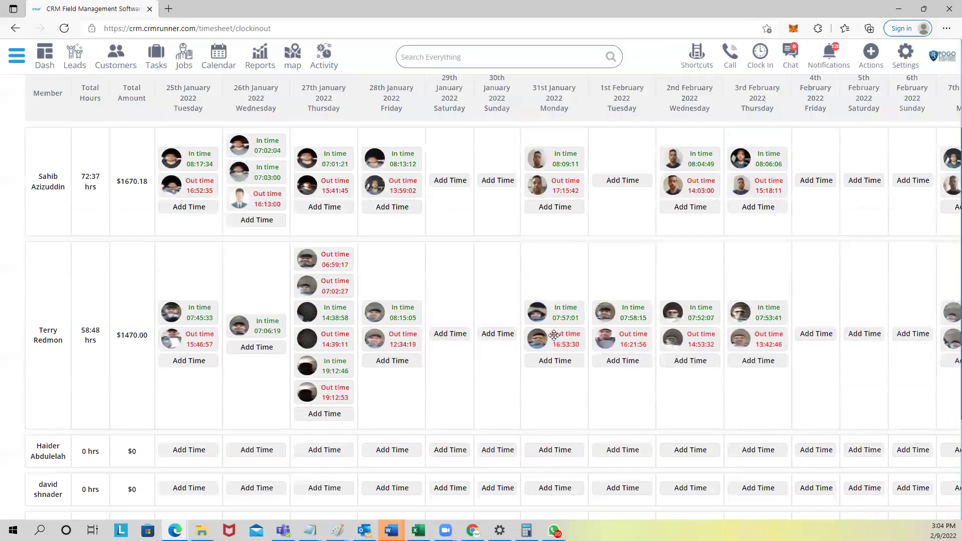
{"action": "scroll", "coordinate": [537, 286], "scroll_direction": "up", "scroll_amount": 2}
{"action": "left_click_drag", "start_coordinate": [507, 180], "coordinate": [260, 182]}
{"action": "left_click_drag", "start_coordinate": [401, 177], "coordinate": [380, 207]}
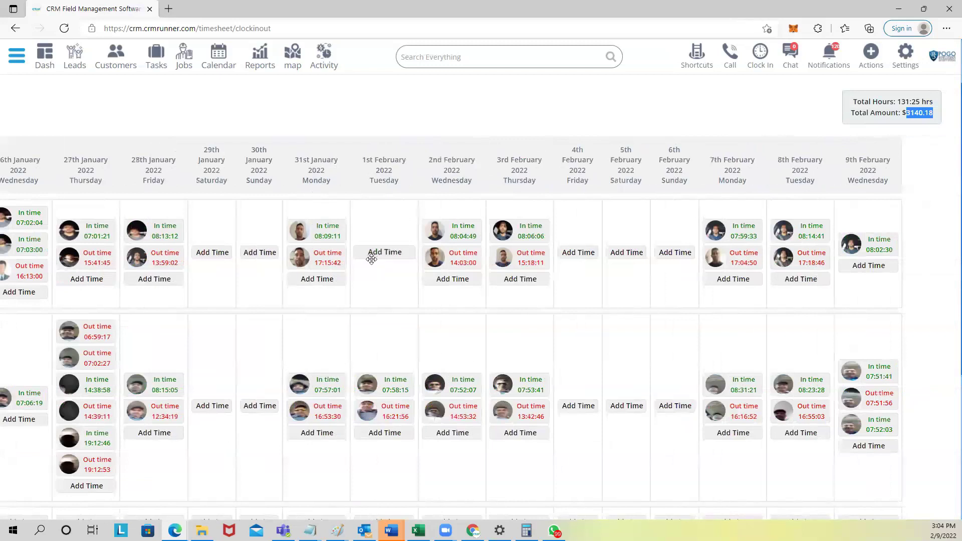
{"action": "left_click", "coordinate": [327, 259]}
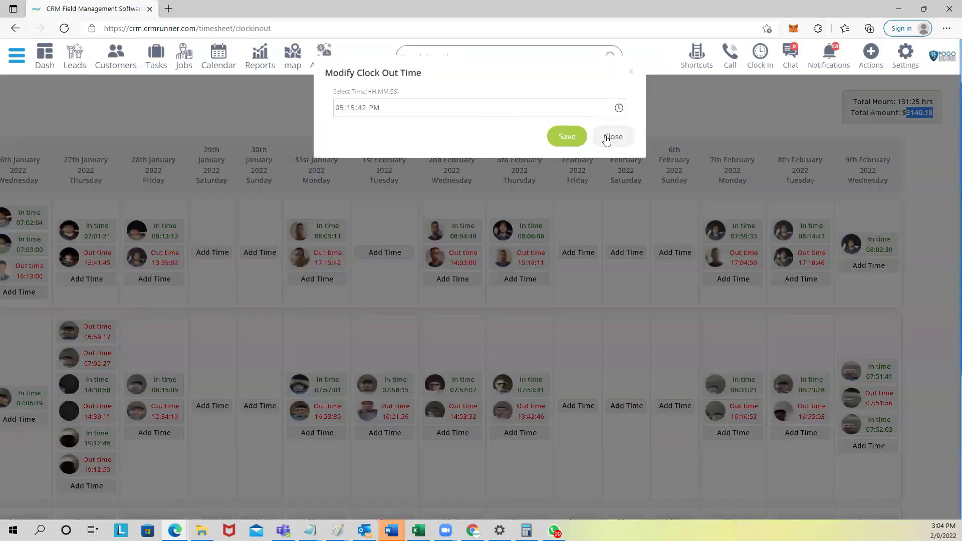
{"action": "left_click", "coordinate": [611, 136]}
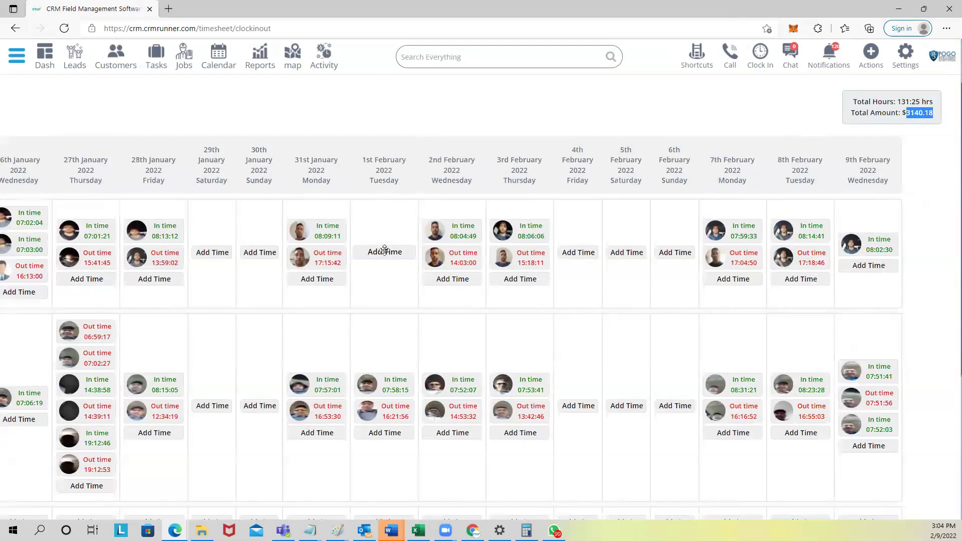
{"action": "mouse_move", "coordinate": [323, 247]}
{"action": "left_click_drag", "start_coordinate": [250, 277], "coordinate": [471, 270]}
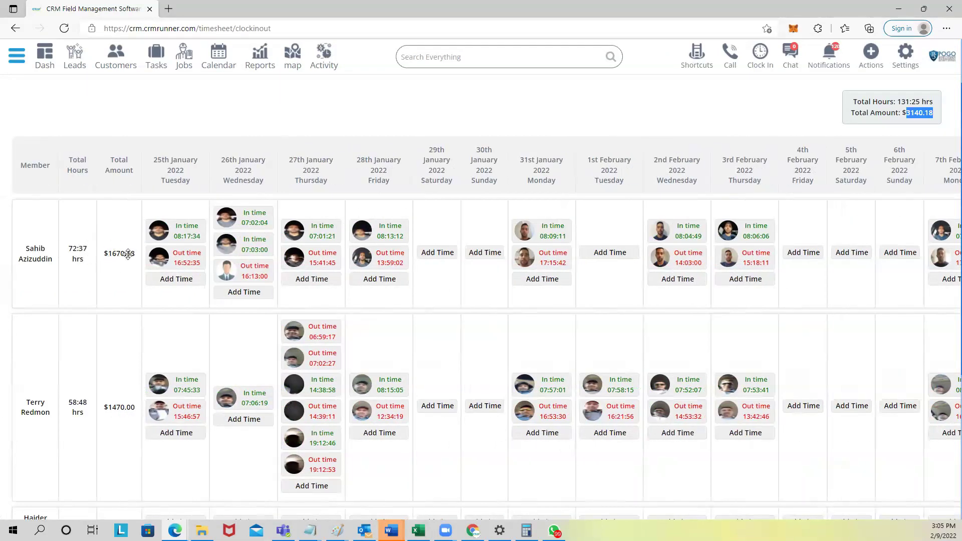
{"action": "mouse_move", "coordinate": [180, 267]}
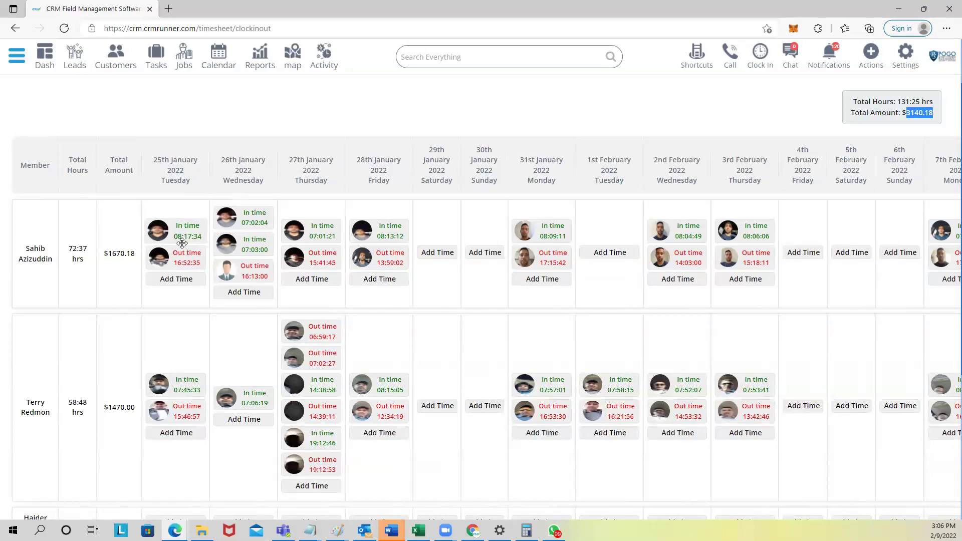
{"action": "mouse_move", "coordinate": [179, 238]}
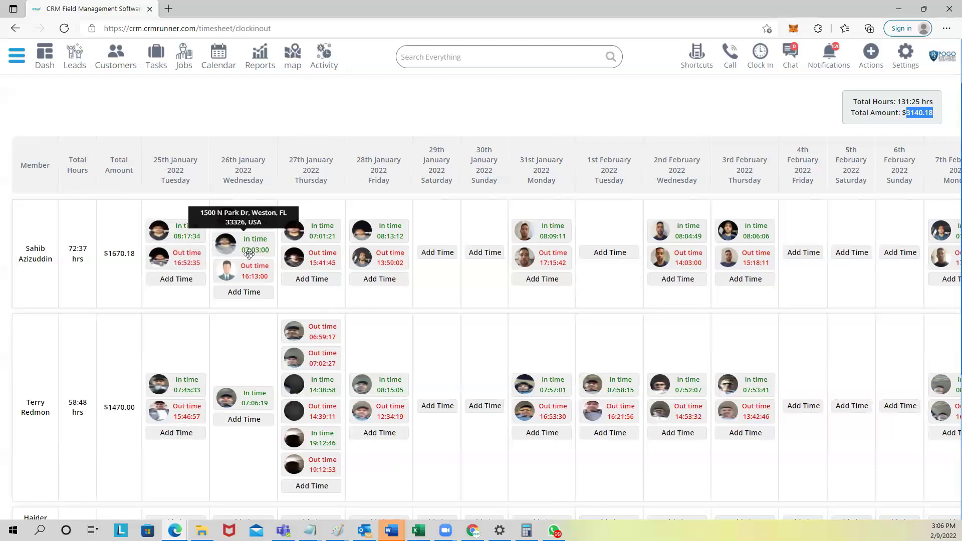
{"action": "mouse_move", "coordinate": [252, 251]}
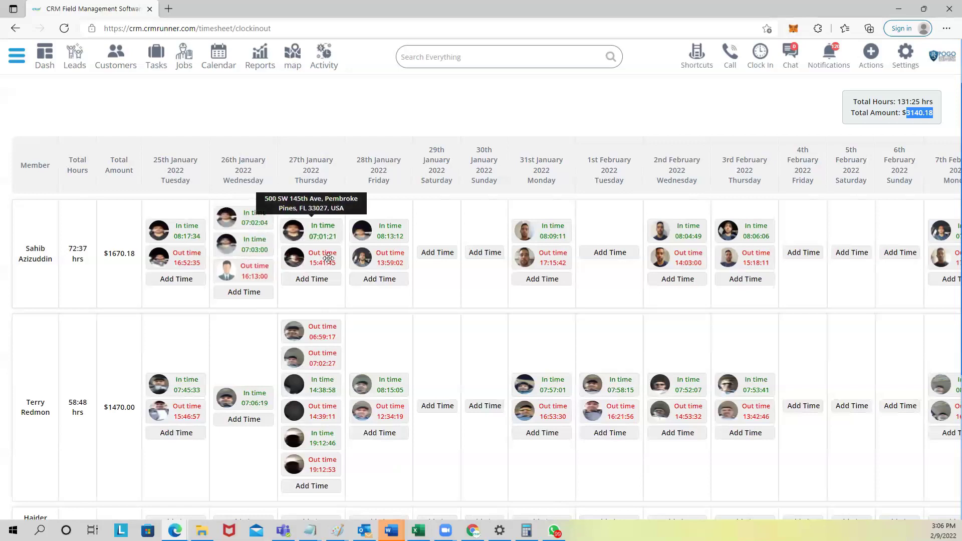
{"action": "mouse_move", "coordinate": [317, 259]}
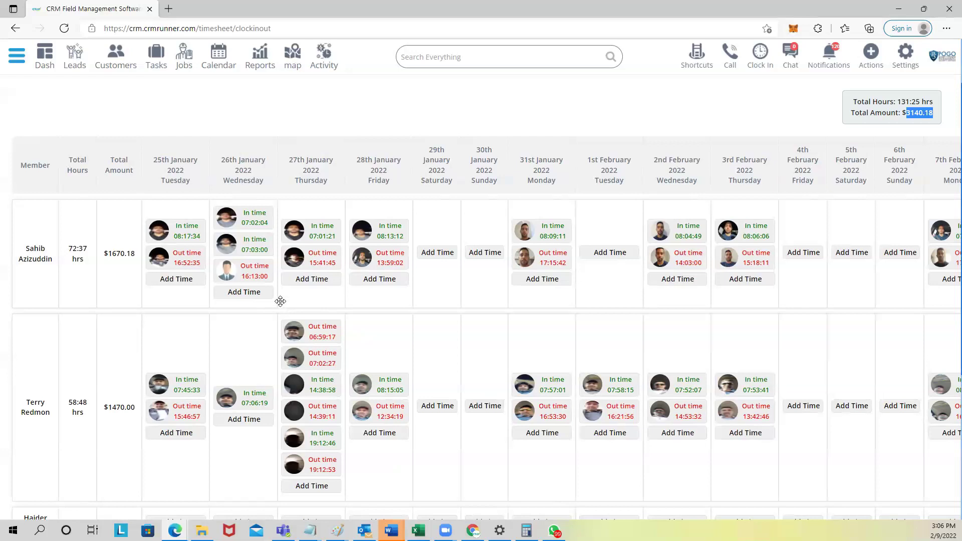
{"action": "scroll", "coordinate": [280, 301], "scroll_direction": "right", "scroll_amount": 2}
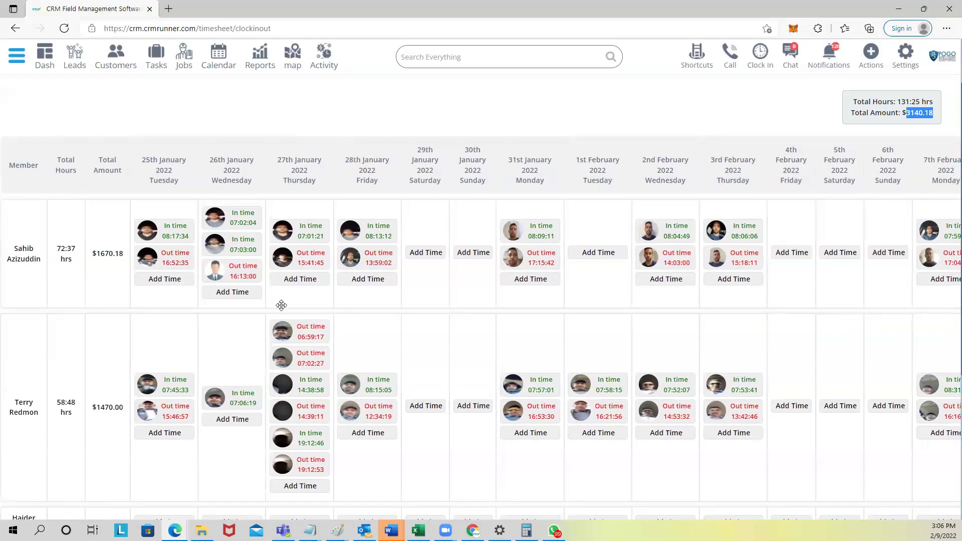
{"action": "scroll", "coordinate": [300, 305], "scroll_direction": "left", "scroll_amount": 2}
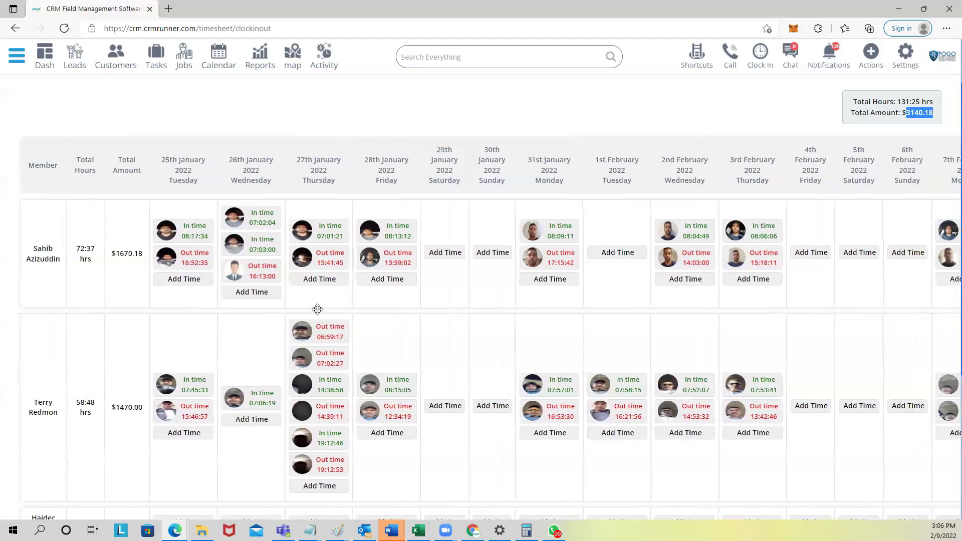
{"action": "scroll", "coordinate": [318, 309], "scroll_direction": "up", "scroll_amount": 2}
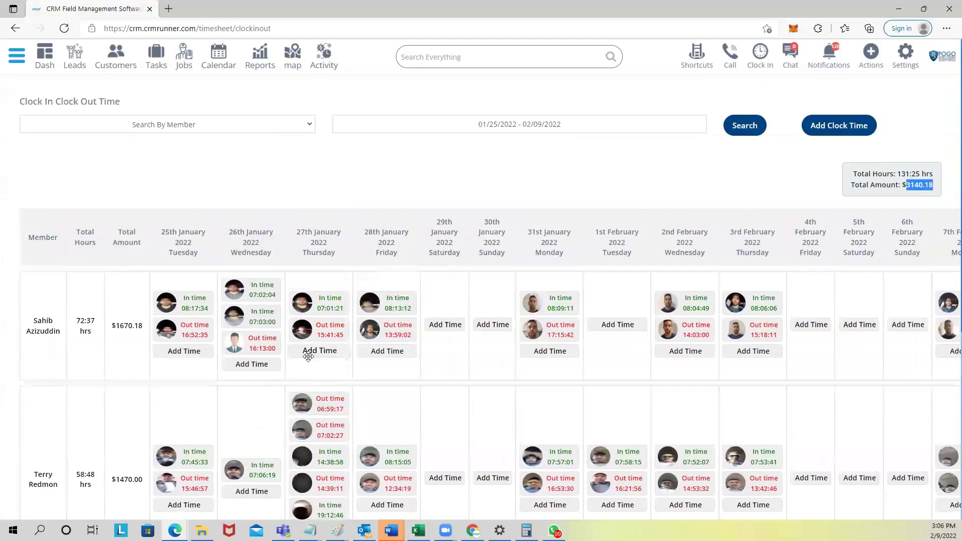
{"action": "mouse_move", "coordinate": [298, 342]}
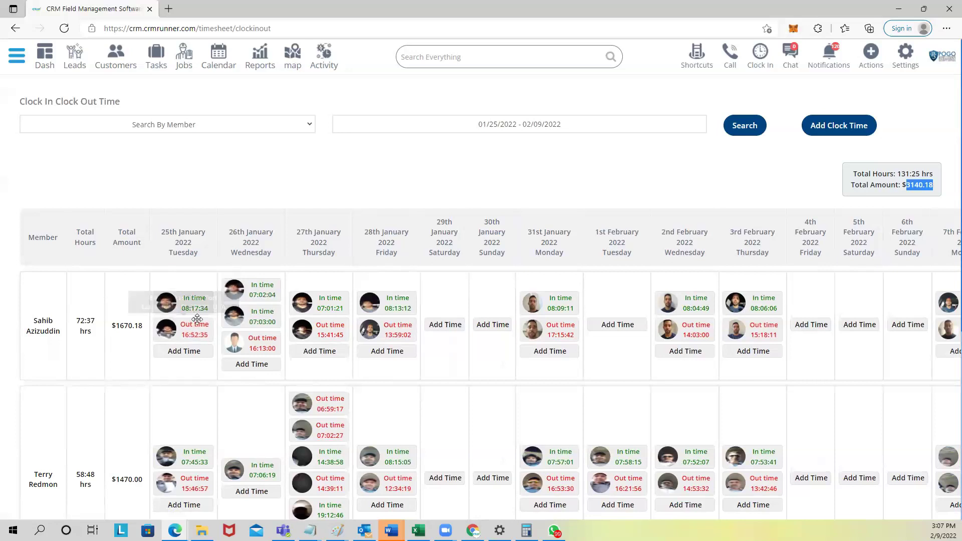
{"action": "mouse_move", "coordinate": [234, 301]}
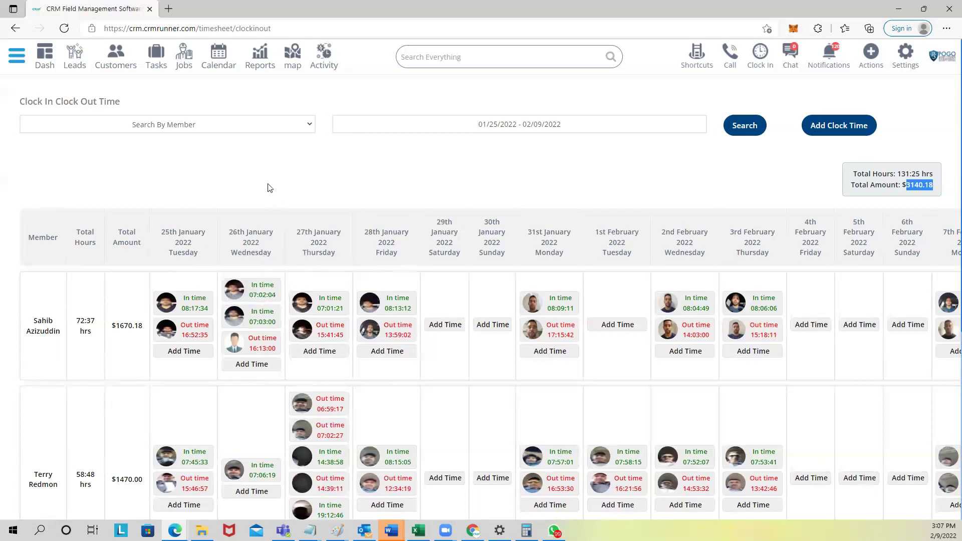
{"action": "left_click_drag", "start_coordinate": [234, 224], "coordinate": [225, 225]}
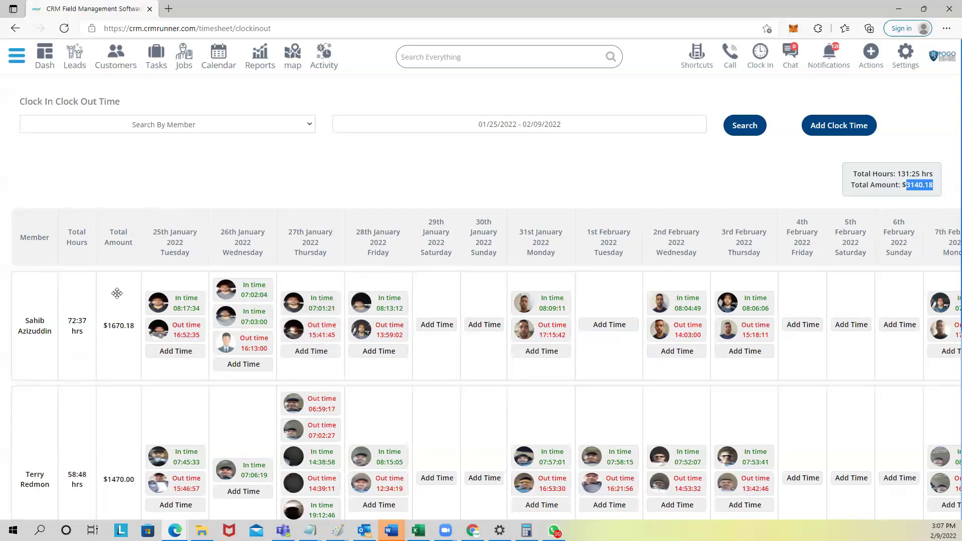
{"action": "left_click", "coordinate": [15, 58]}
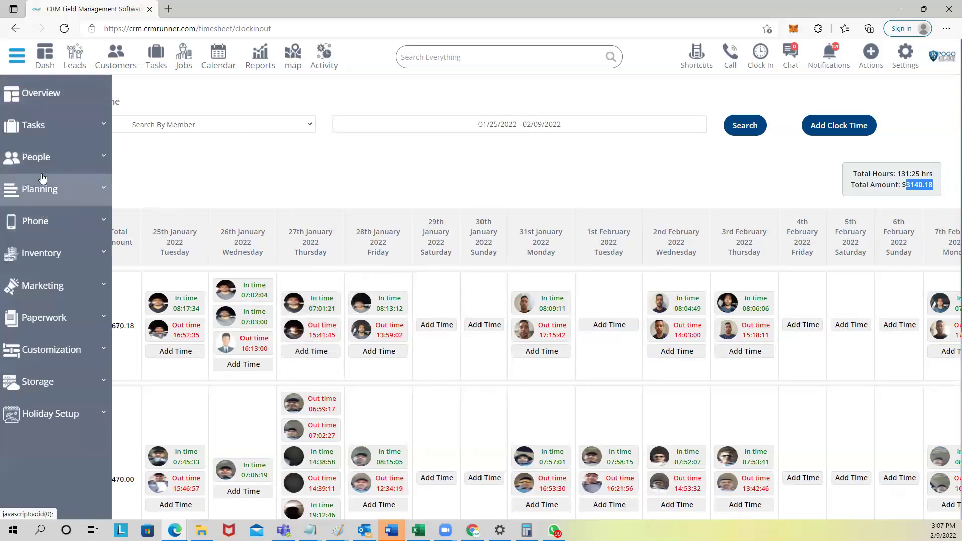
{"action": "left_click", "coordinate": [44, 157]}
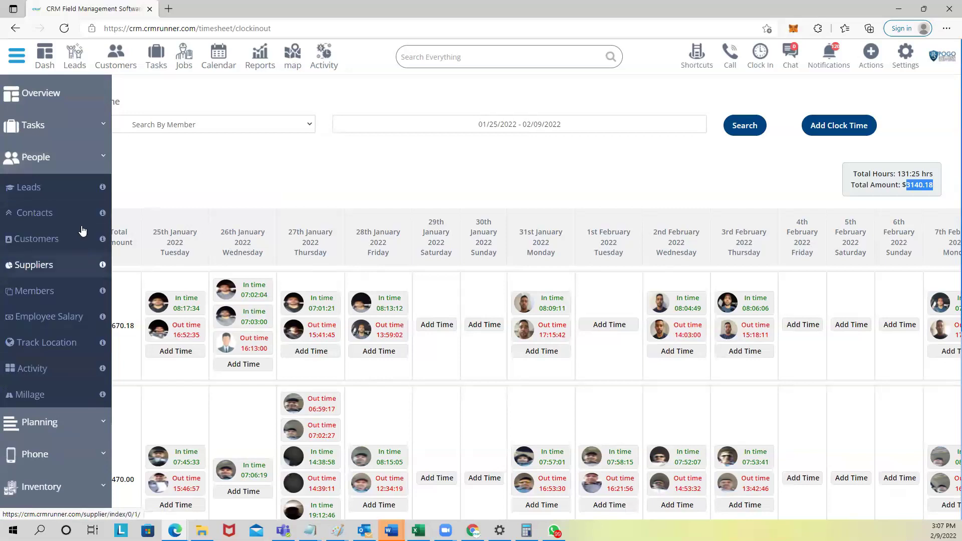
{"action": "left_click", "coordinate": [18, 63]}
{"action": "mouse_move", "coordinate": [225, 340]}
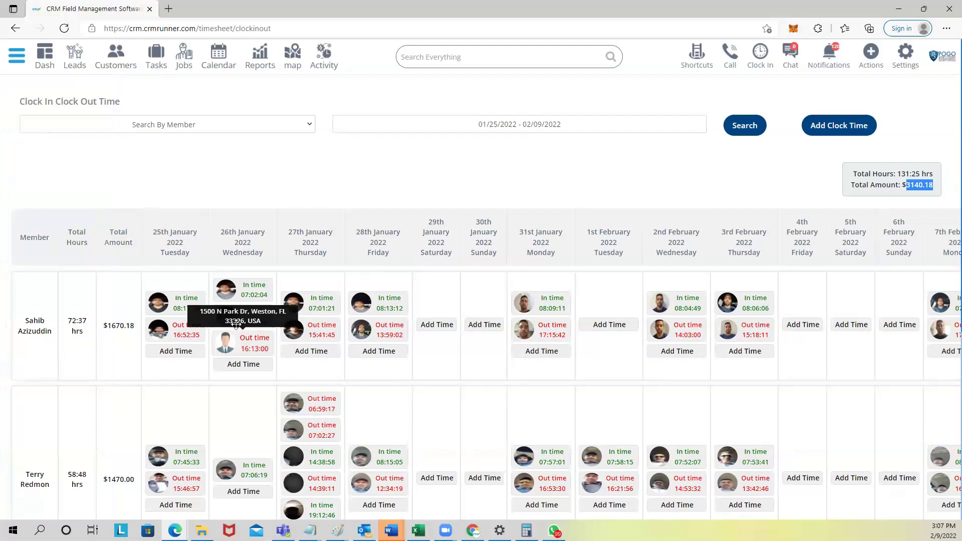
{"action": "mouse_move", "coordinate": [234, 324]}
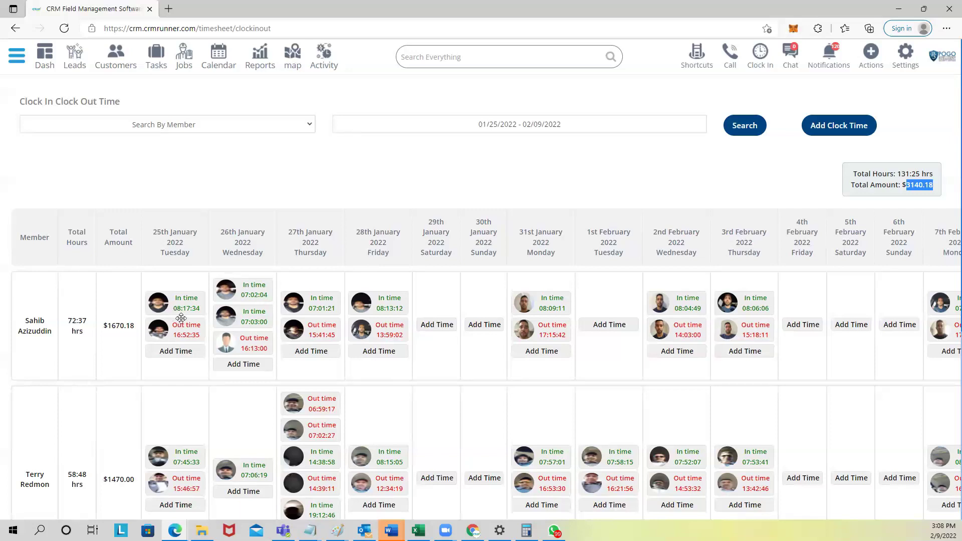
{"action": "mouse_move", "coordinate": [180, 318]}
{"action": "left_click", "coordinate": [421, 59]}
Step: Search customers for 'd' and open the matching customer's record
{"action": "type", "text": "d"}
{"action": "left_click", "coordinate": [466, 207]}
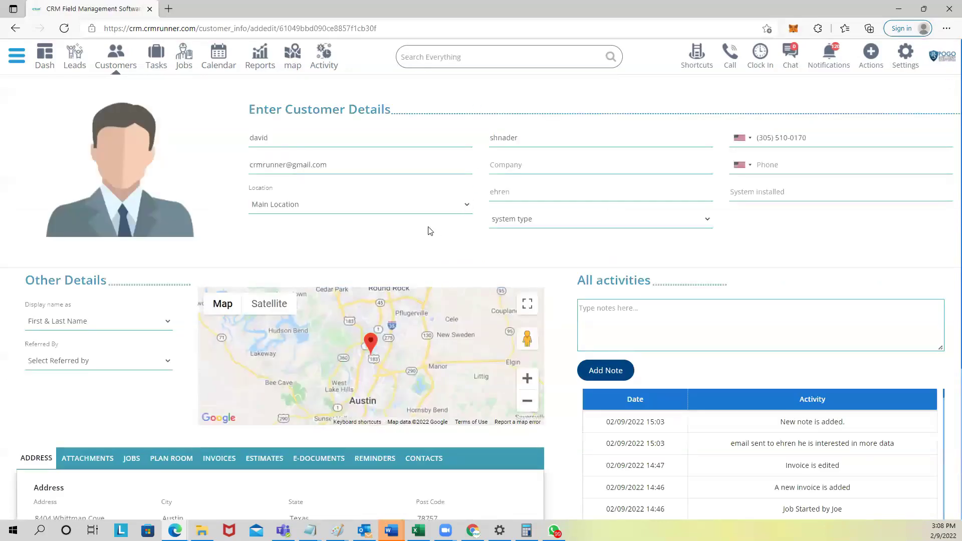
{"action": "scroll", "coordinate": [426, 178], "scroll_direction": "down", "scroll_amount": 1}
{"action": "scroll", "coordinate": [369, 145], "scroll_direction": "up", "scroll_amount": 1}
{"action": "scroll", "coordinate": [516, 286], "scroll_direction": "down", "scroll_amount": 4}
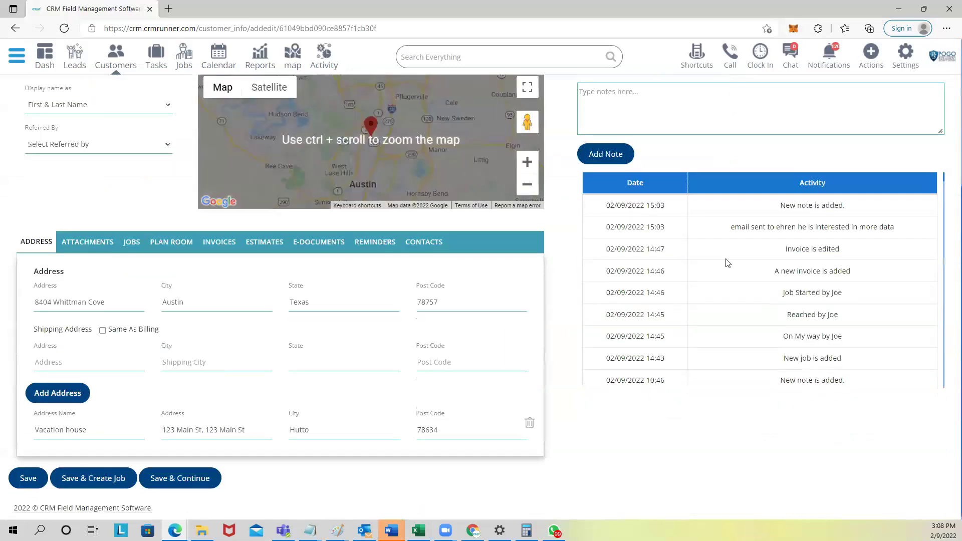
{"action": "scroll", "coordinate": [696, 238], "scroll_direction": "down", "scroll_amount": 3}
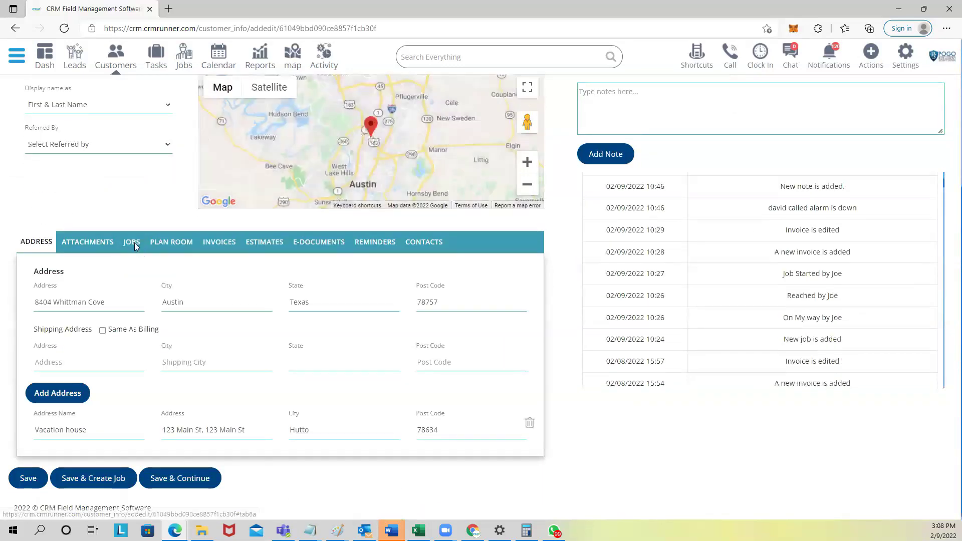
Step: Browse the customer's Jobs, Plan Room, Invoices, Estimates and Reminders tabs, returning to Invoices
{"action": "left_click", "coordinate": [132, 243]}
{"action": "left_click", "coordinate": [176, 245]}
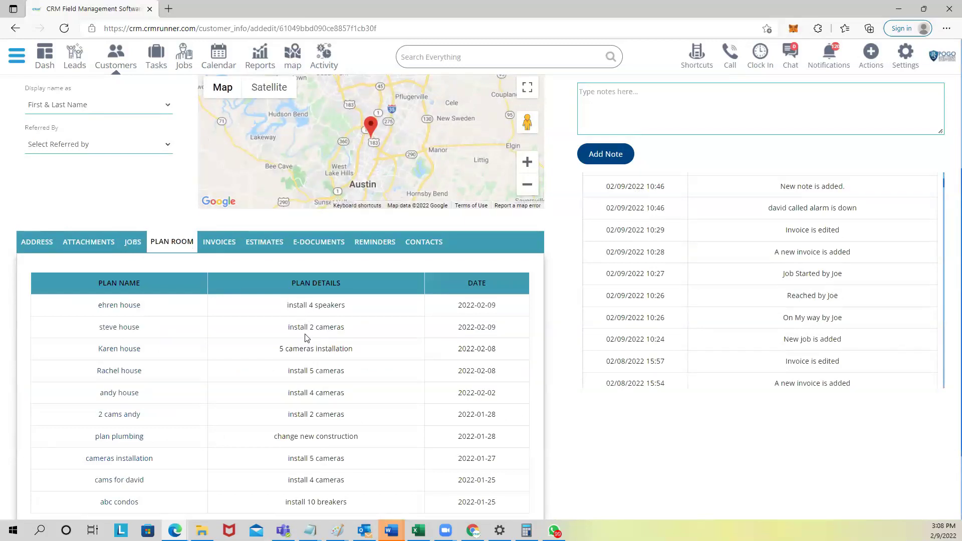
{"action": "scroll", "coordinate": [235, 241], "scroll_direction": "down", "scroll_amount": 2}
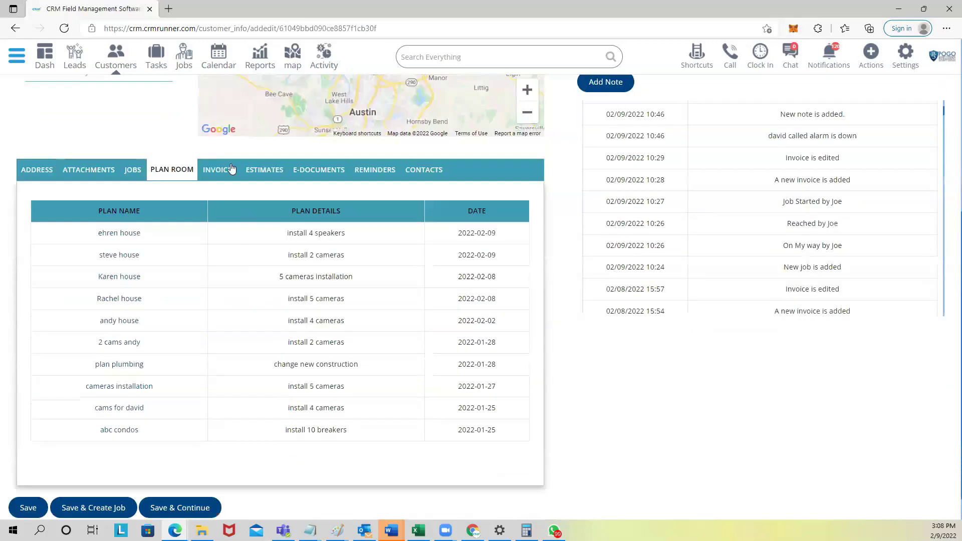
{"action": "left_click", "coordinate": [231, 171]}
{"action": "left_click", "coordinate": [260, 171]}
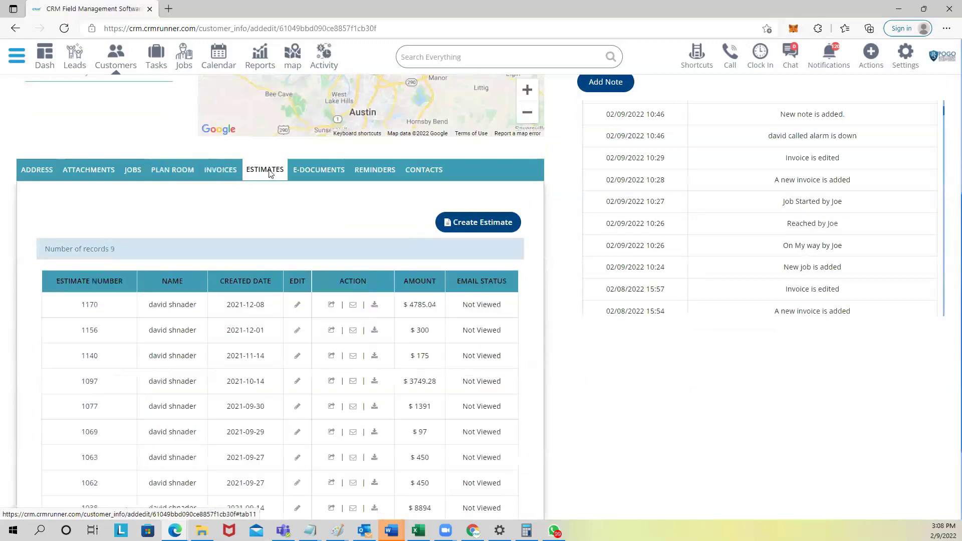
{"action": "left_click", "coordinate": [375, 170]}
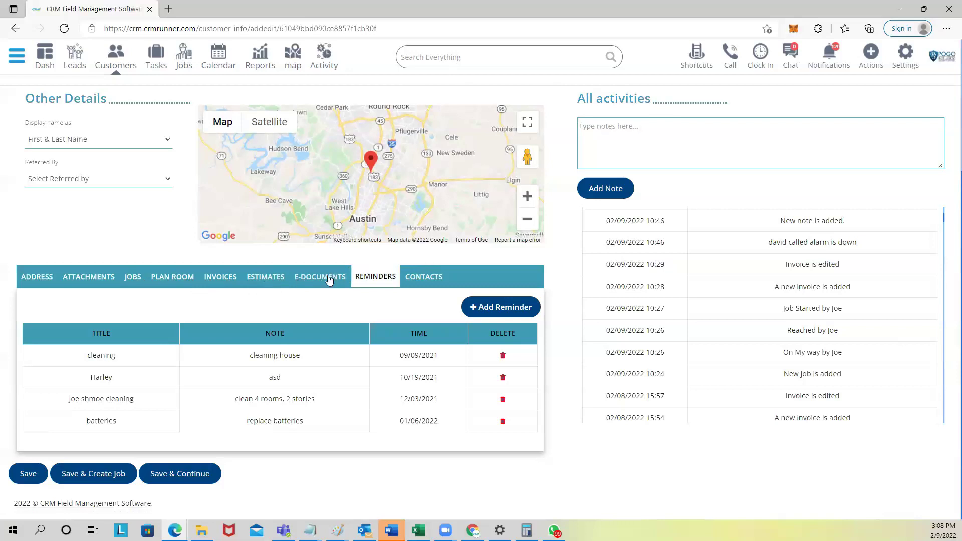
{"action": "left_click", "coordinate": [258, 279]}
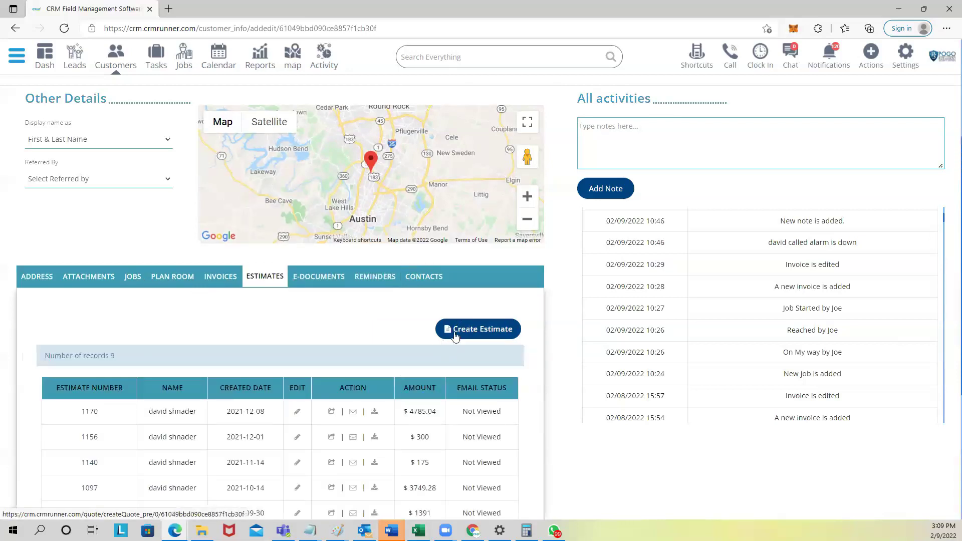
{"action": "left_click", "coordinate": [234, 281]}
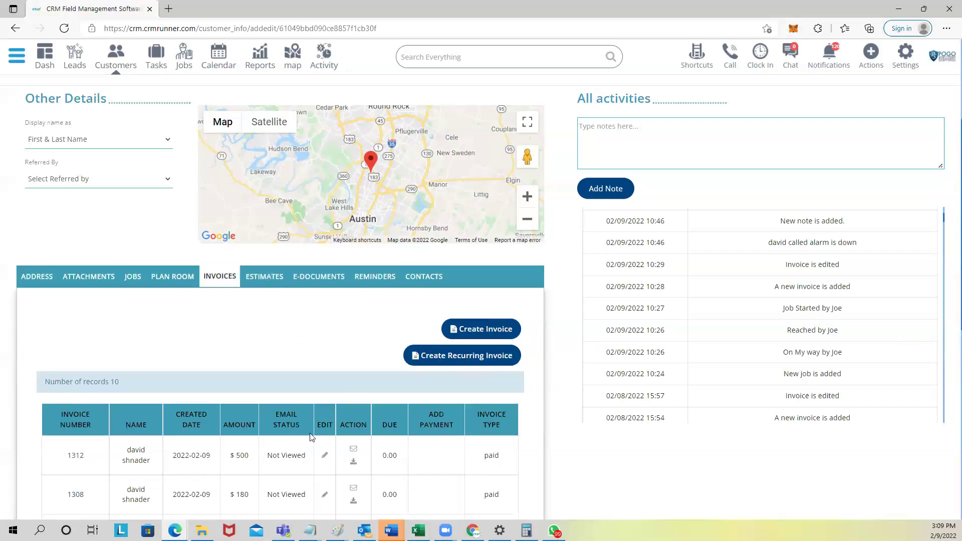
Step: Scroll through the invoices and check the system type choices without changing them
{"action": "scroll", "coordinate": [310, 437], "scroll_direction": "down", "scroll_amount": 4}
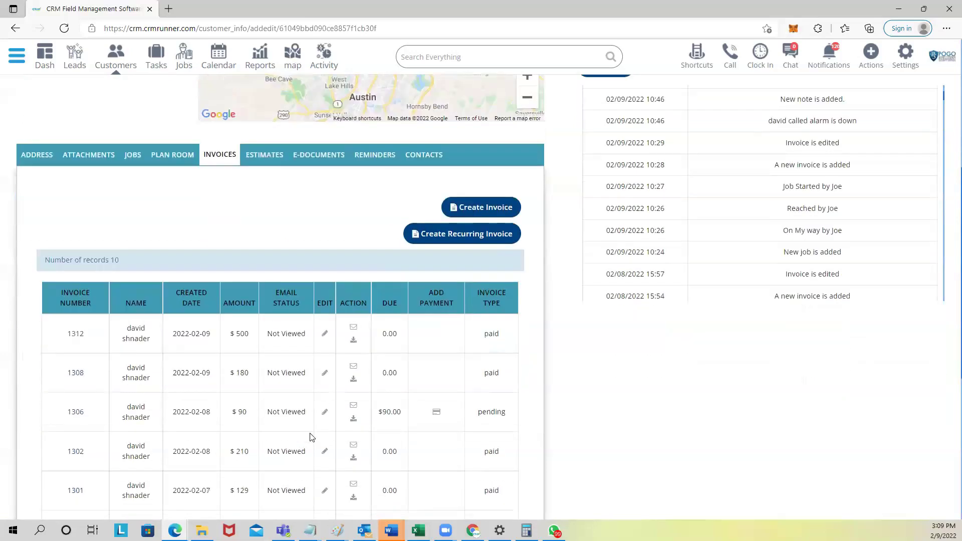
{"action": "scroll", "coordinate": [310, 437], "scroll_direction": "down", "scroll_amount": 1}
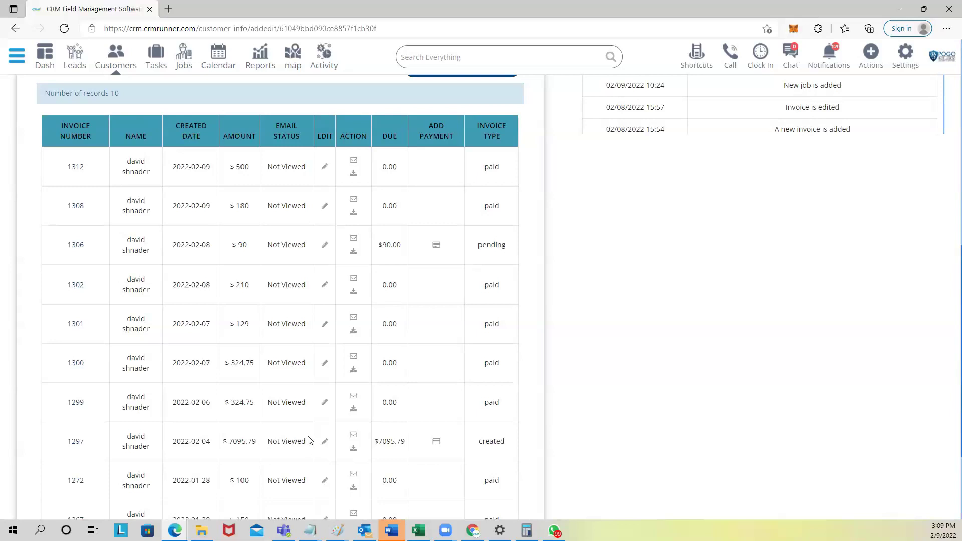
{"action": "scroll", "coordinate": [310, 441], "scroll_direction": "up", "scroll_amount": 3}
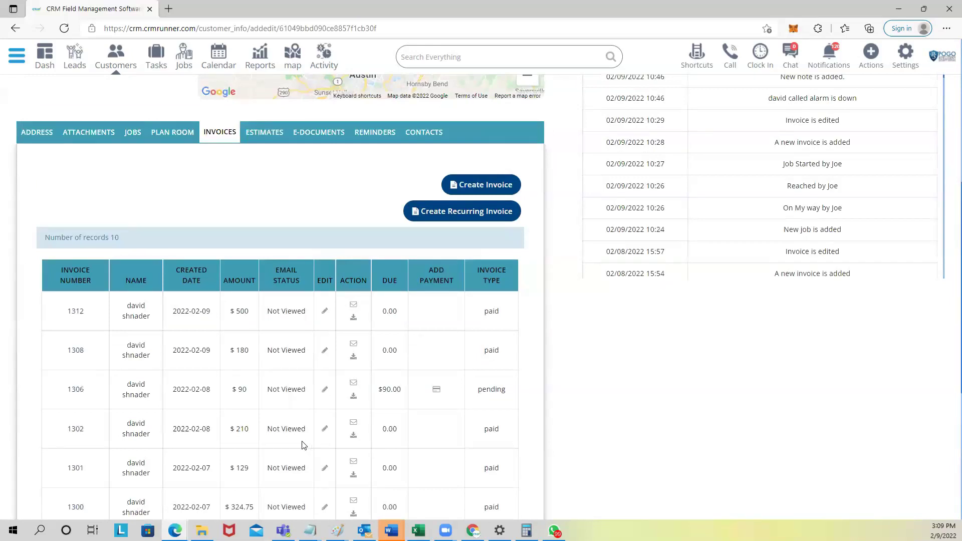
{"action": "scroll", "coordinate": [300, 447], "scroll_direction": "up", "scroll_amount": 7}
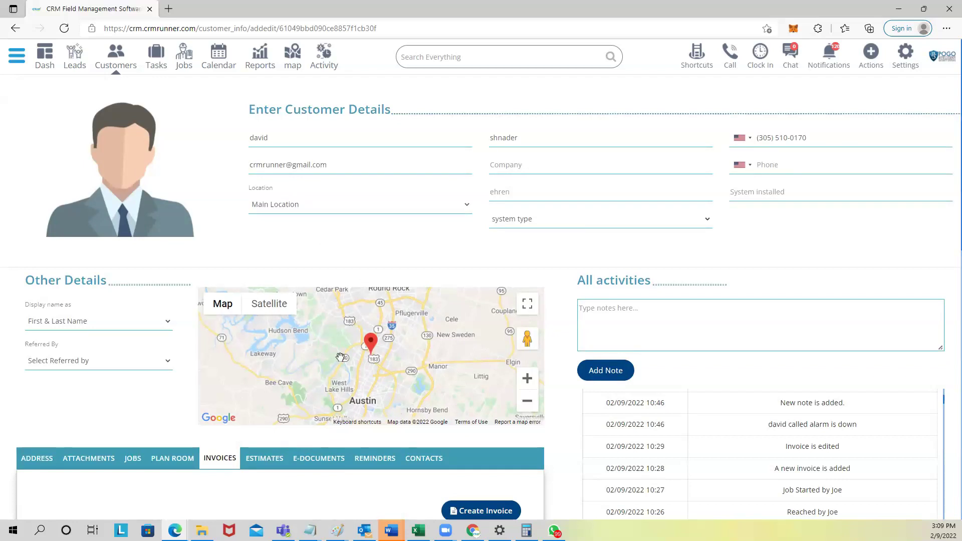
{"action": "scroll", "coordinate": [340, 357], "scroll_direction": "down", "scroll_amount": 4}
{"action": "scroll", "coordinate": [720, 149], "scroll_direction": "up", "scroll_amount": 4}
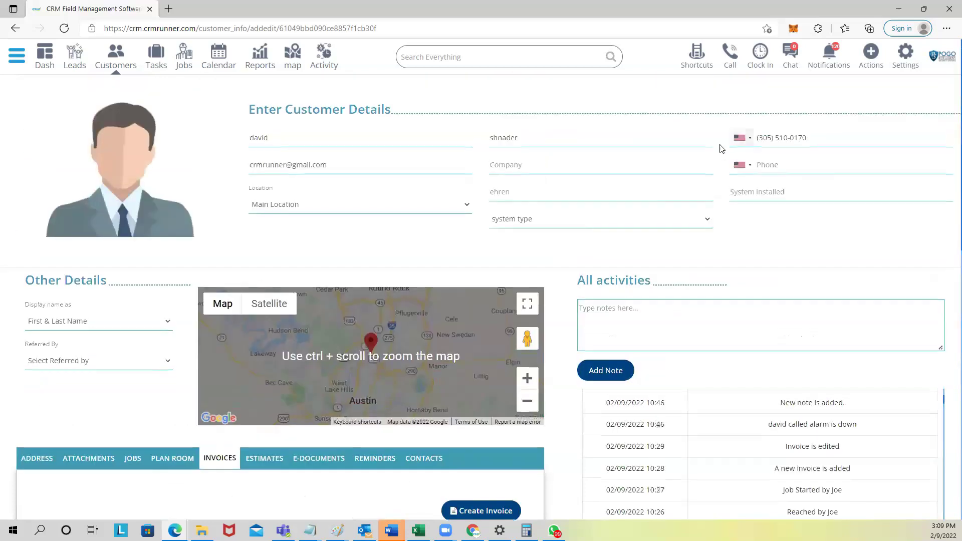
{"action": "left_click", "coordinate": [576, 222]}
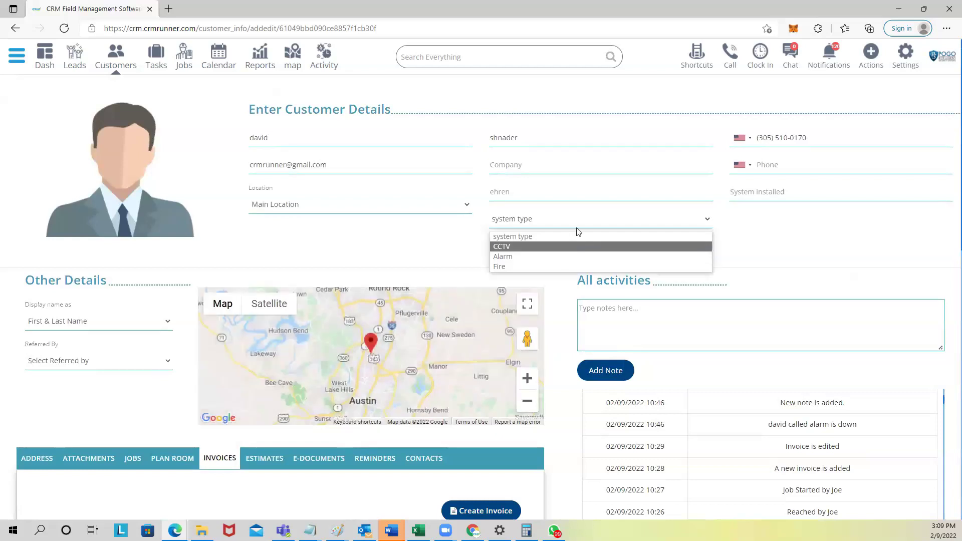
{"action": "left_click", "coordinate": [576, 199]}
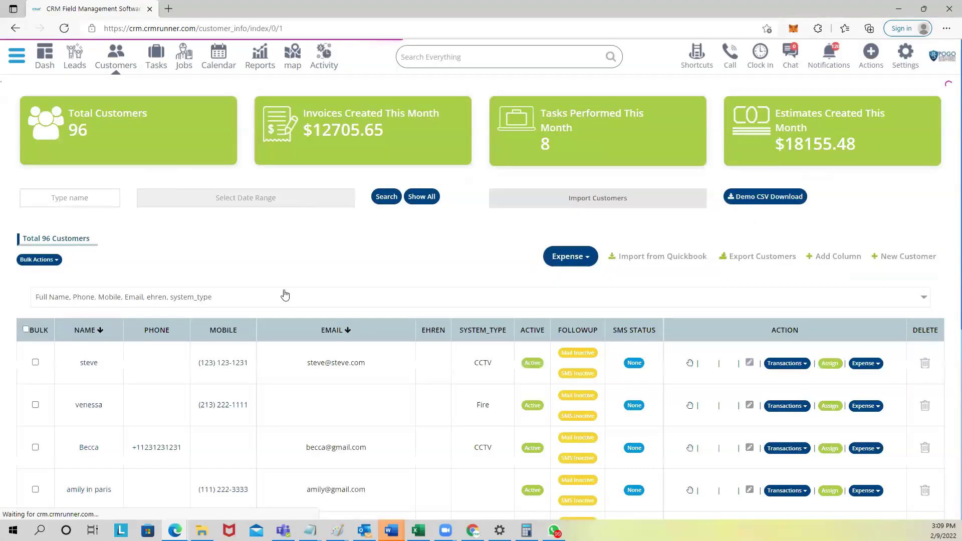
Step: Add an Address column to the customer table
{"action": "scroll", "coordinate": [328, 312], "scroll_direction": "down", "scroll_amount": 5}
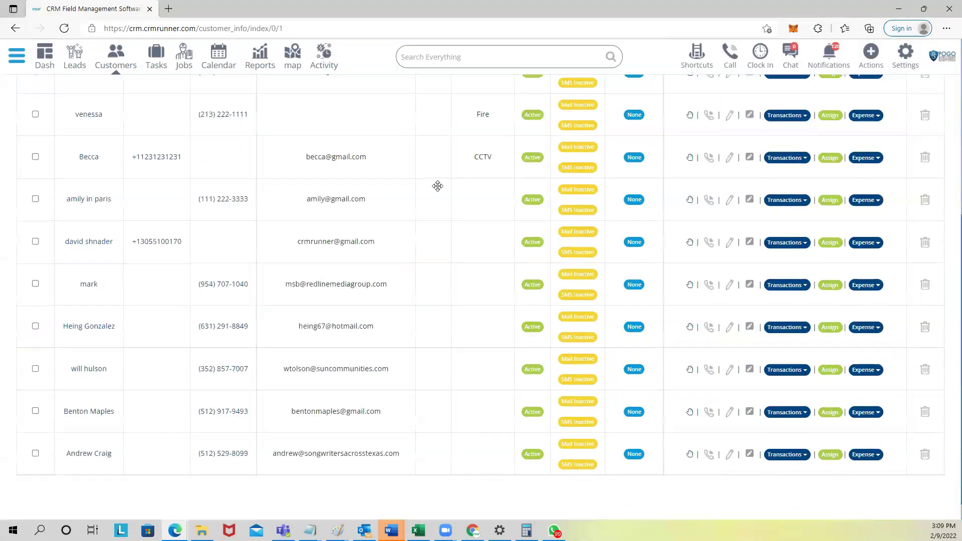
{"action": "scroll", "coordinate": [393, 261], "scroll_direction": "up", "scroll_amount": 4}
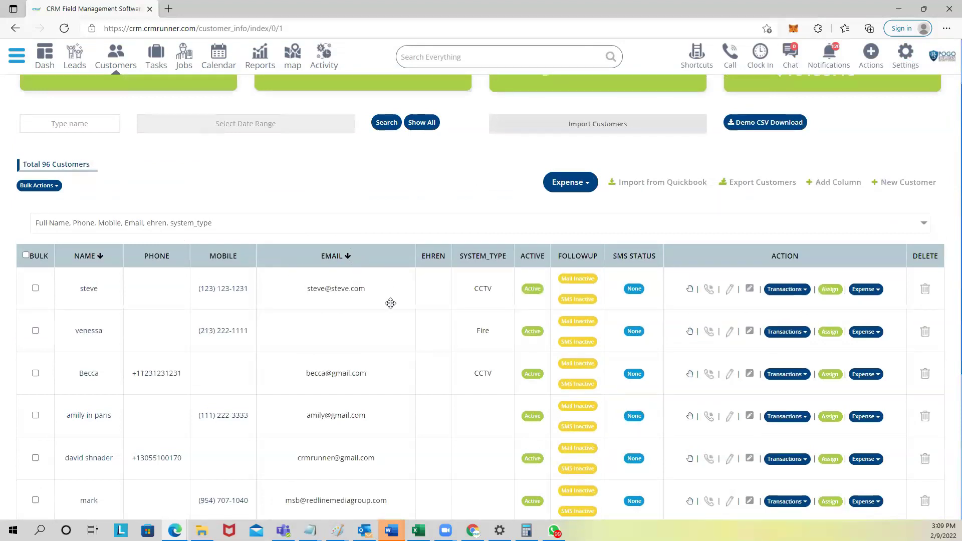
{"action": "left_click", "coordinate": [252, 232]}
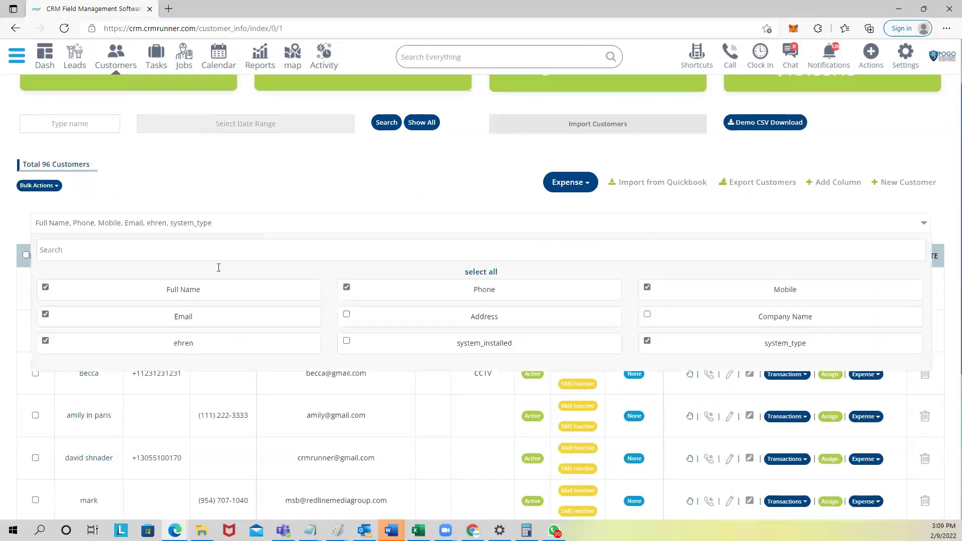
{"action": "left_click", "coordinate": [346, 317]}
{"action": "left_click", "coordinate": [401, 181]}
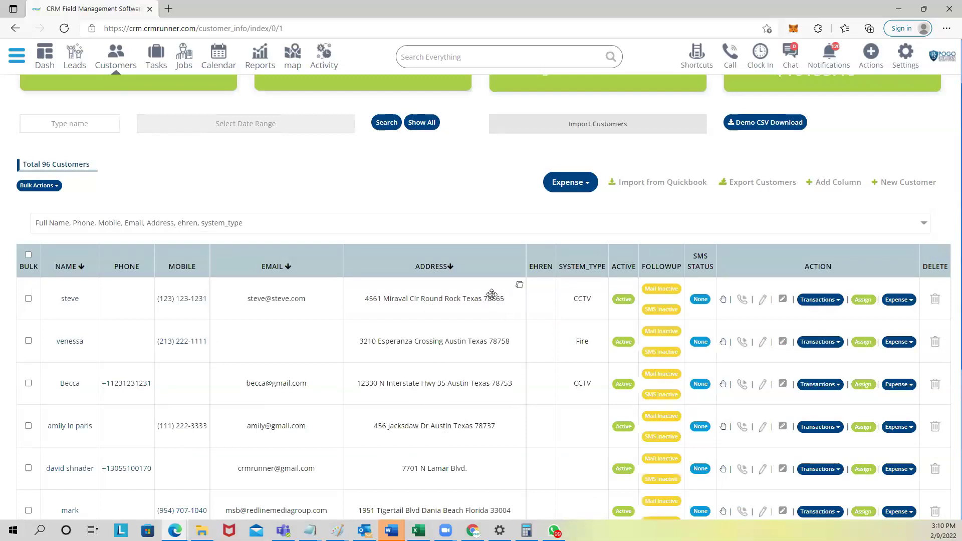
Step: Filter the customer list by the search term 78665
{"action": "scroll", "coordinate": [372, 271], "scroll_direction": "up", "scroll_amount": 1}
{"action": "scroll", "coordinate": [372, 271], "scroll_direction": "up", "scroll_amount": 1}
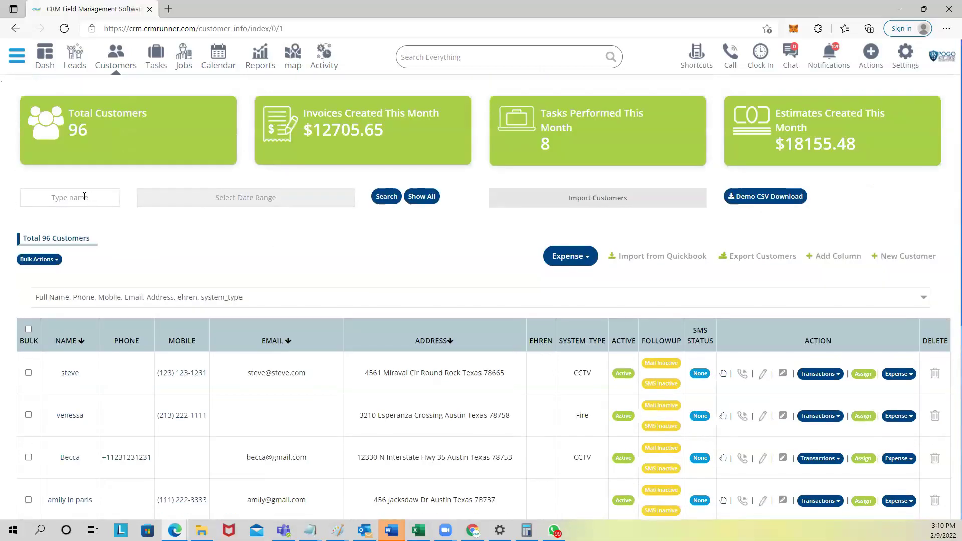
{"action": "left_click", "coordinate": [84, 196]}
{"action": "type", "text": "78665"}
{"action": "left_click", "coordinate": [386, 197]}
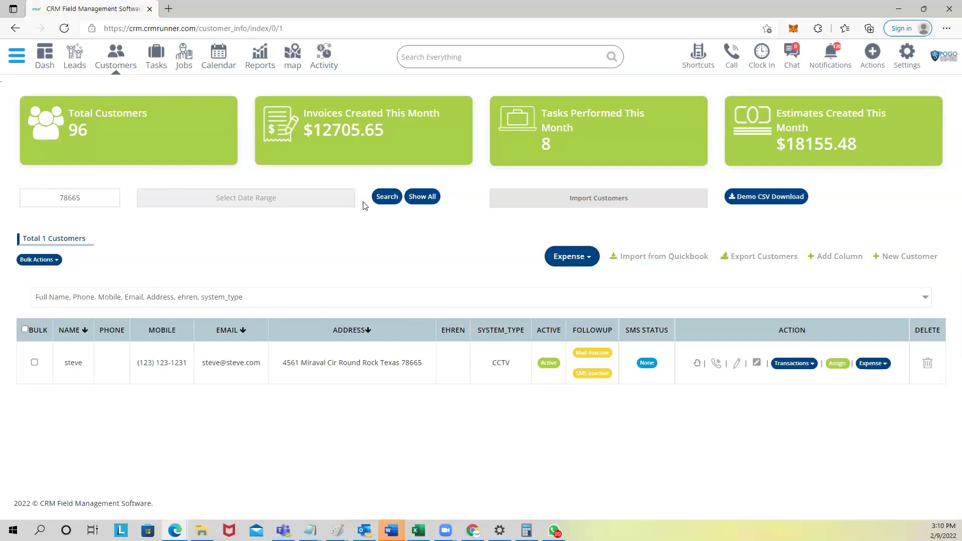
Step: Reload all 96 customers and review the displayed table columns
{"action": "left_click", "coordinate": [426, 197]}
{"action": "left_click", "coordinate": [304, 298]}
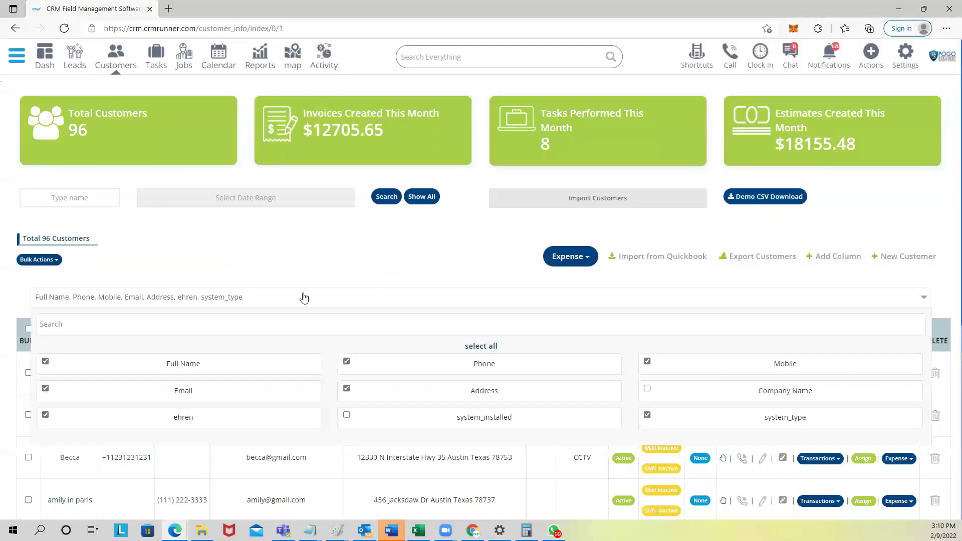
{"action": "left_click", "coordinate": [304, 297]}
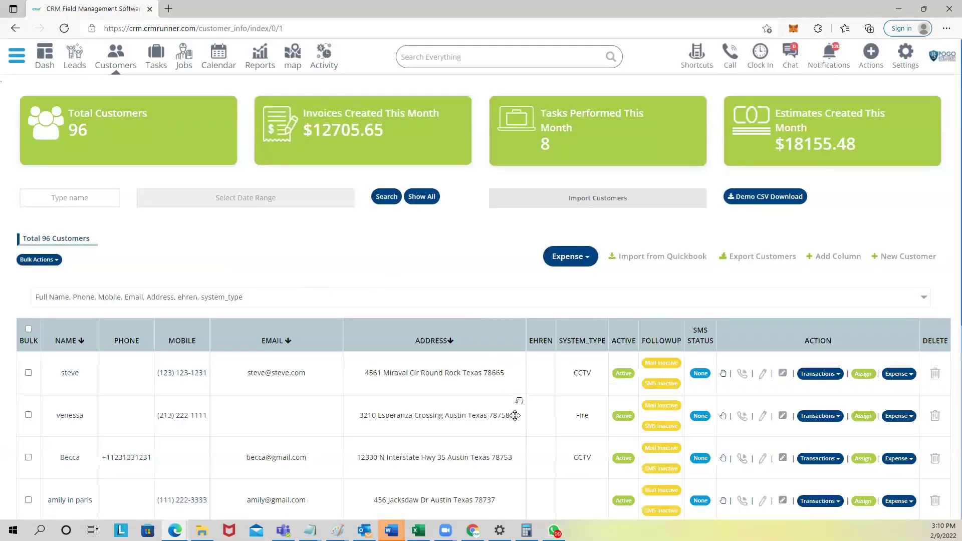
{"action": "scroll", "coordinate": [513, 415], "scroll_direction": "down", "scroll_amount": 1}
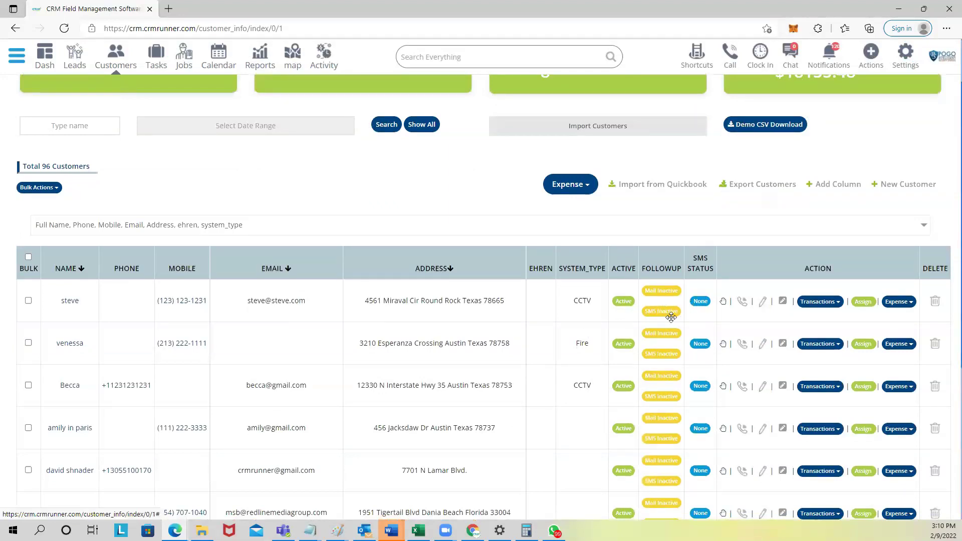
Step: Preview a greeting email for the first customer with subject 'Greetings from pogosecurity.com', then close it
{"action": "left_click", "coordinate": [704, 302]}
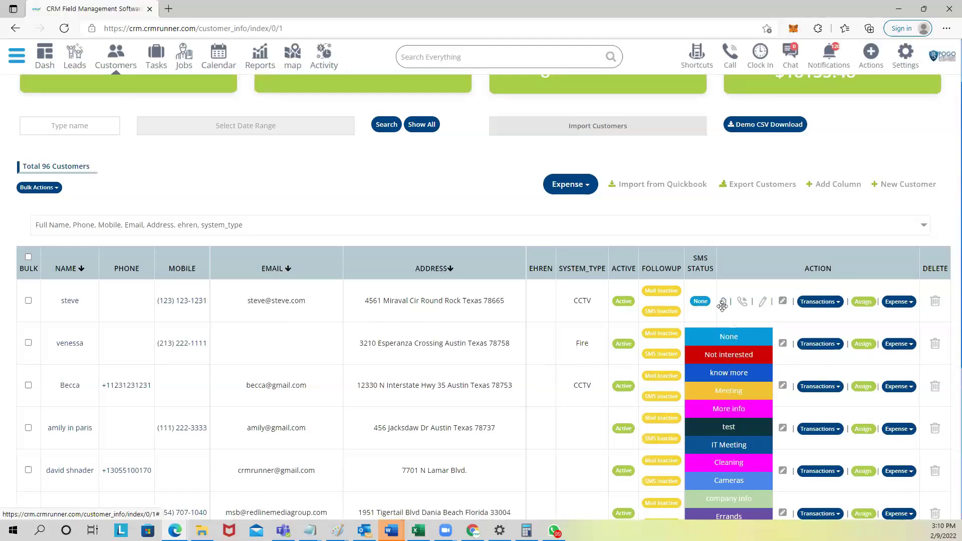
{"action": "left_click", "coordinate": [723, 302]}
{"action": "left_click", "coordinate": [480, 111]}
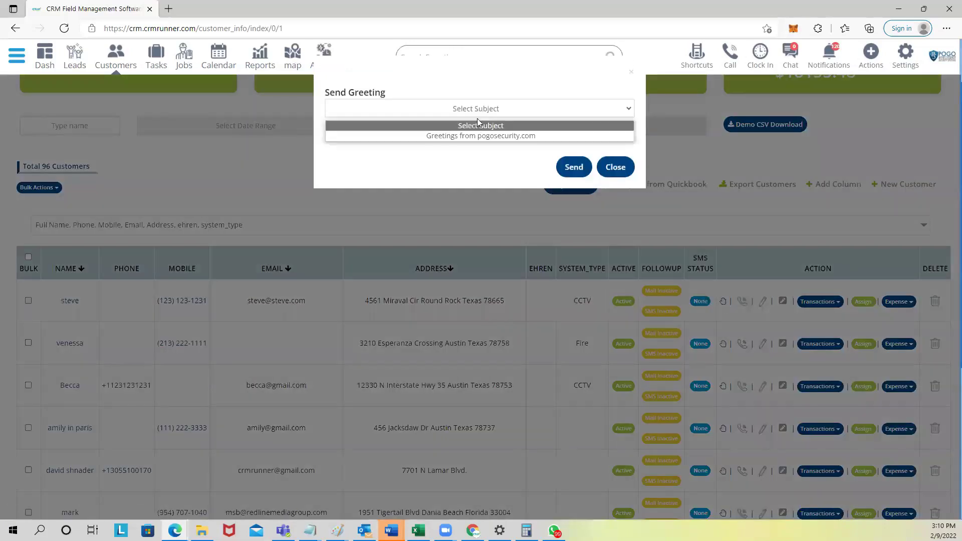
{"action": "left_click", "coordinate": [473, 135]}
{"action": "scroll", "coordinate": [445, 450], "scroll_direction": "down", "scroll_amount": 4}
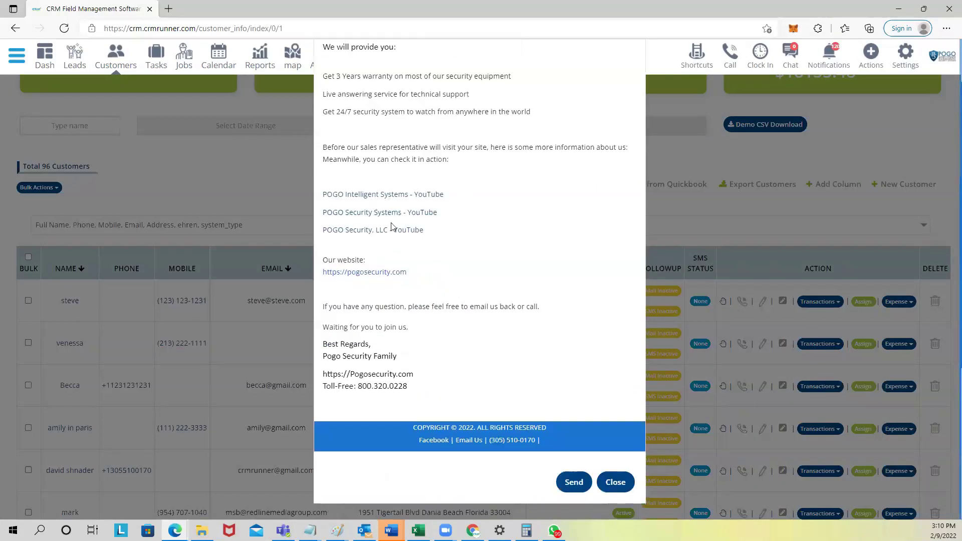
{"action": "left_click", "coordinate": [631, 480]}
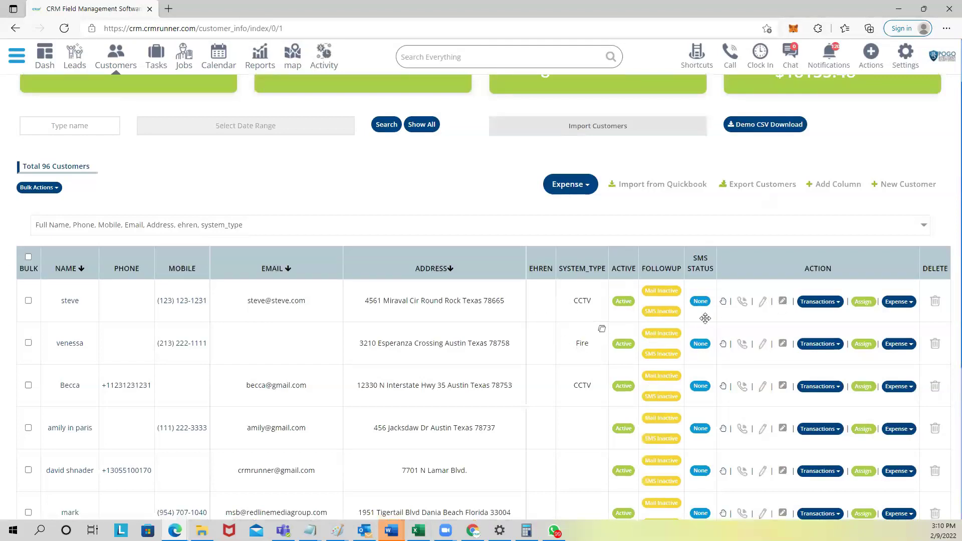
Step: Change the first customer's system type to Alarm, save, and reload the page
{"action": "left_click", "coordinate": [783, 302]}
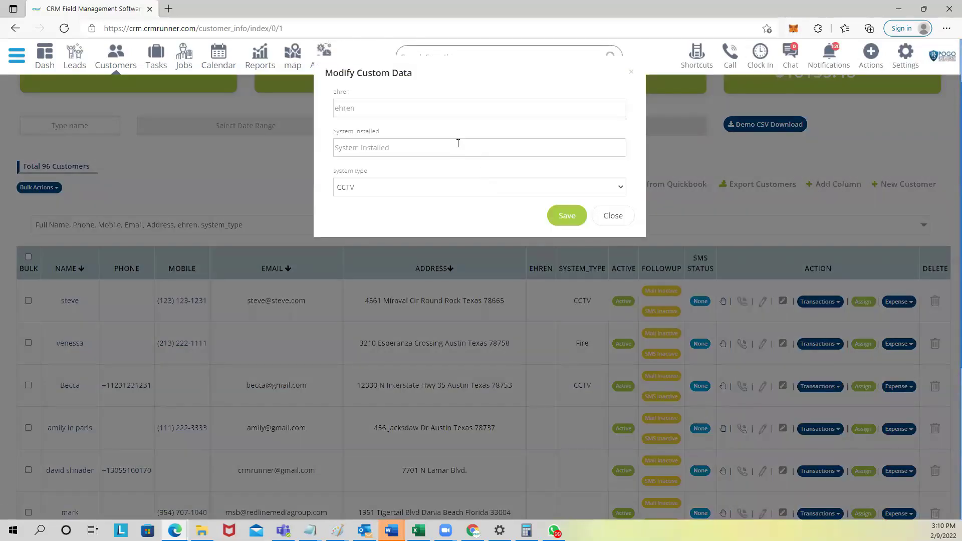
{"action": "left_click", "coordinate": [412, 193]}
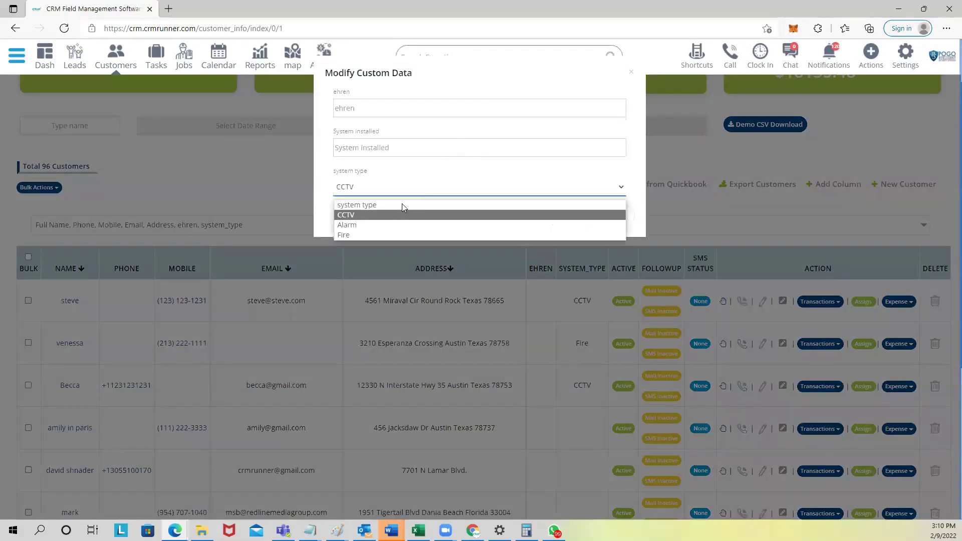
{"action": "left_click", "coordinate": [399, 230]}
{"action": "left_click", "coordinate": [565, 216]}
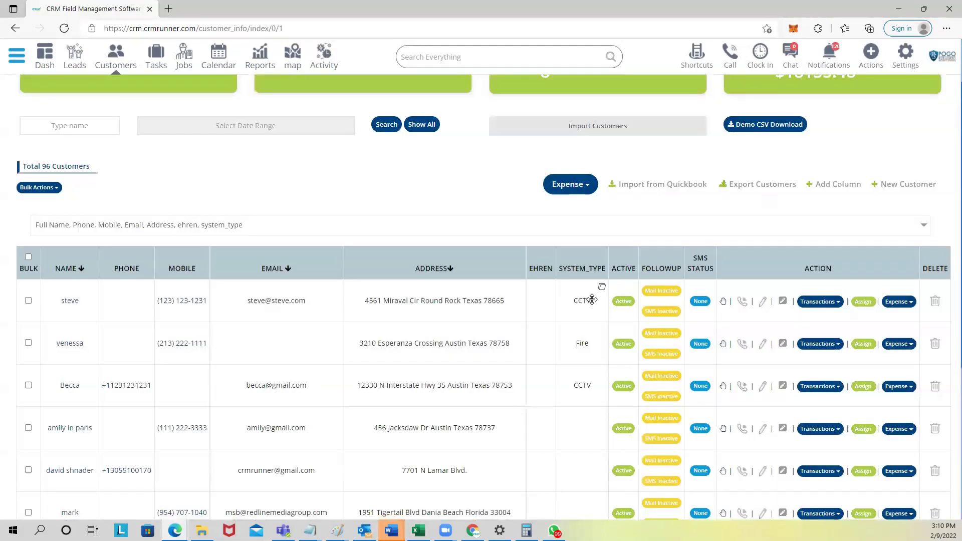
{"action": "left_click", "coordinate": [550, 30]}
{"action": "key", "text": "Return"}
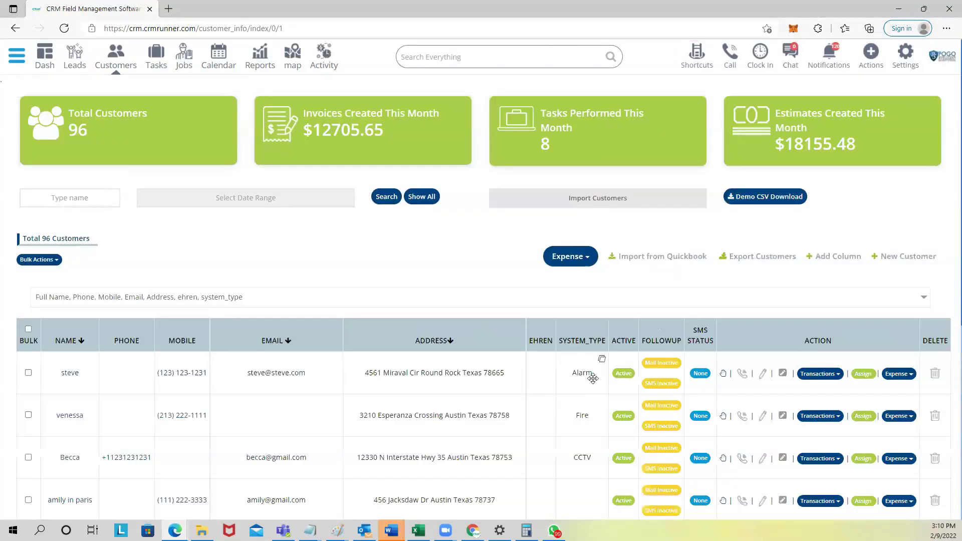
{"action": "scroll", "coordinate": [662, 391], "scroll_direction": "down", "scroll_amount": 1}
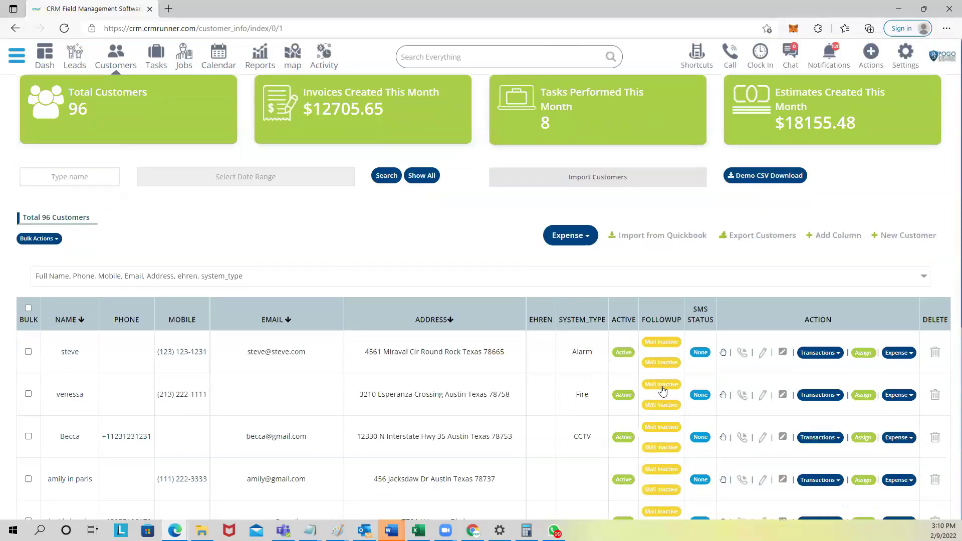
{"action": "scroll", "coordinate": [662, 390], "scroll_direction": "down", "scroll_amount": 3}
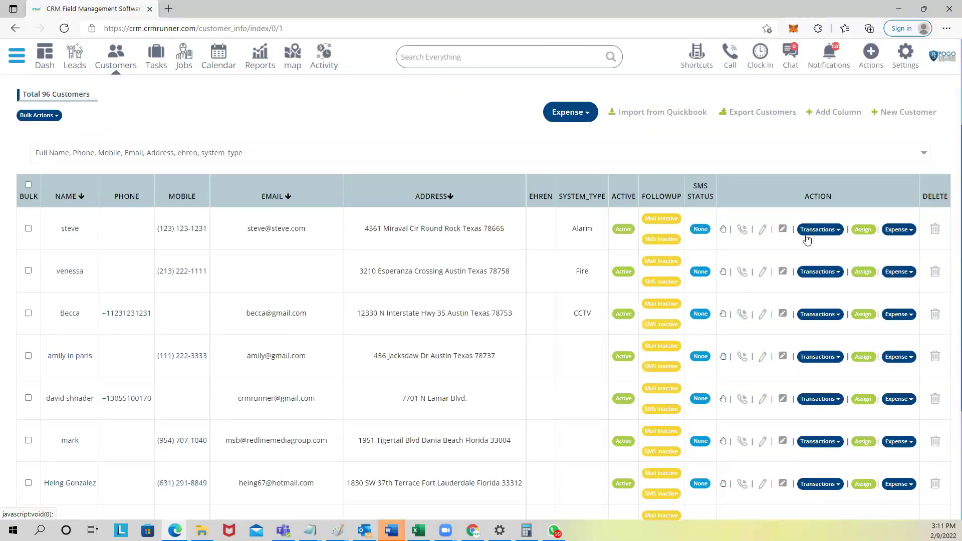
{"action": "left_click", "coordinate": [831, 231]}
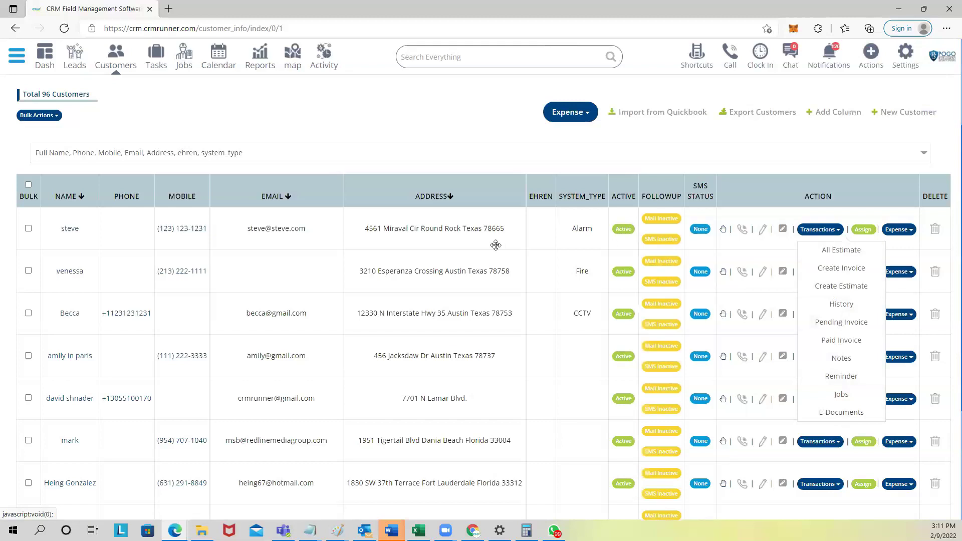
{"action": "left_click", "coordinate": [862, 231]}
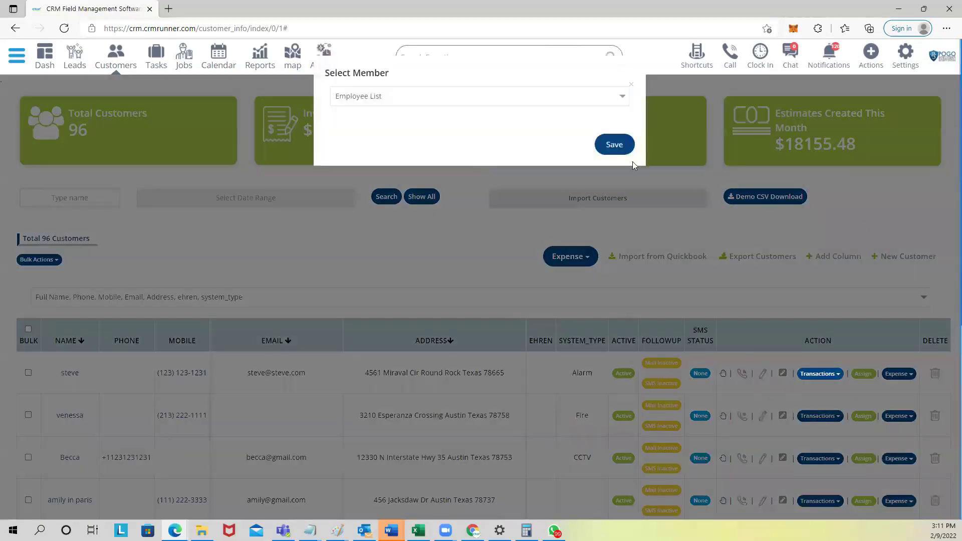
{"action": "left_click", "coordinate": [415, 98]}
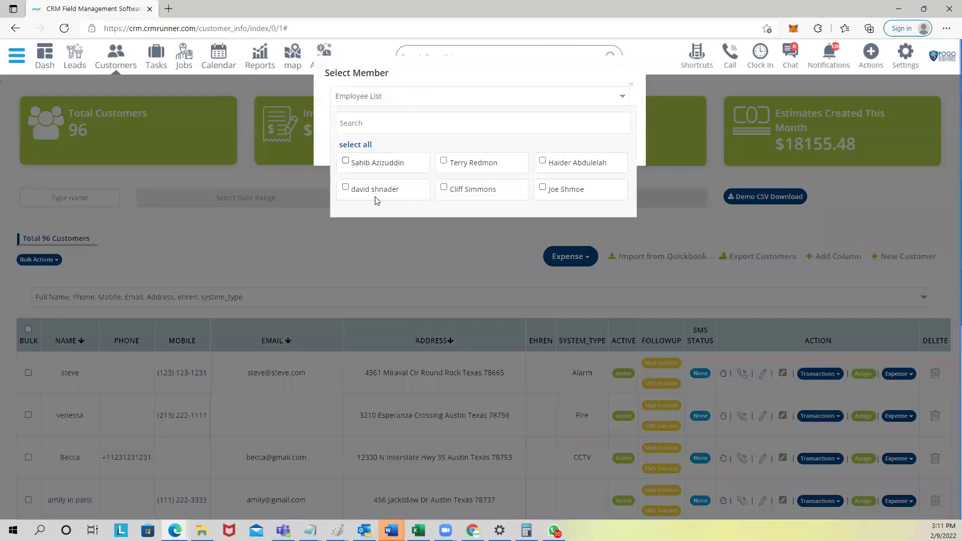
{"action": "left_click", "coordinate": [629, 85]}
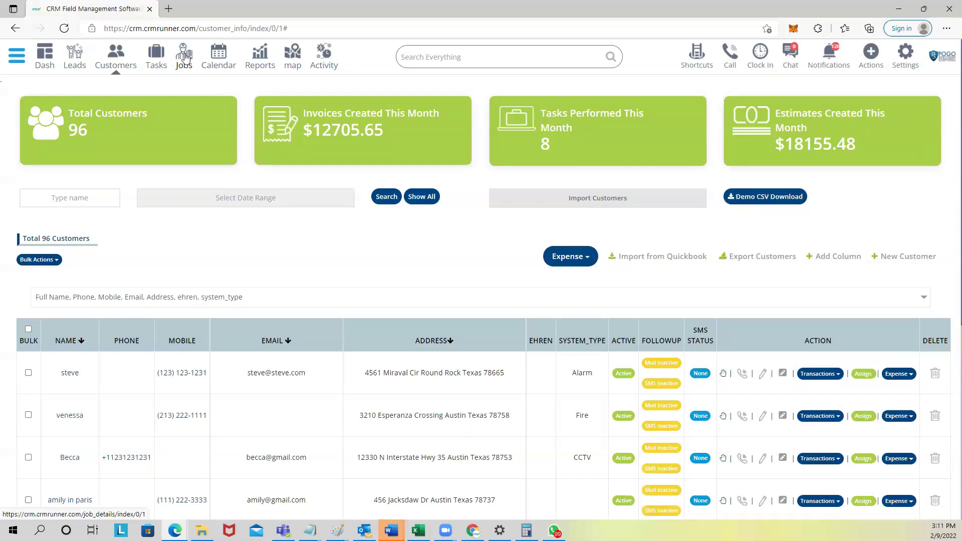
Step: Go to the Jobs list from the top navigation
{"action": "left_click", "coordinate": [185, 56]}
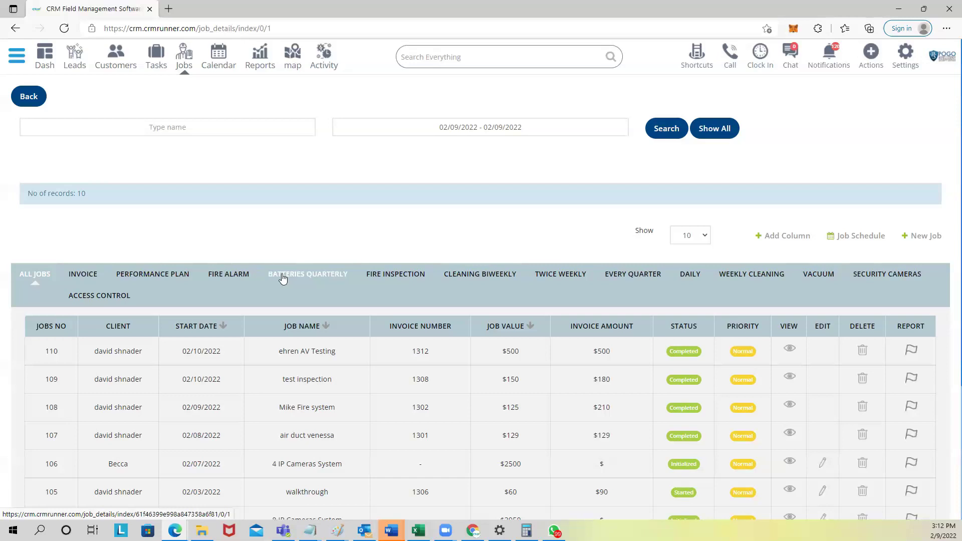
Step: Create a new job 'install breaker box' for the searched client, using their Vacation house address
{"action": "left_click", "coordinate": [927, 236]}
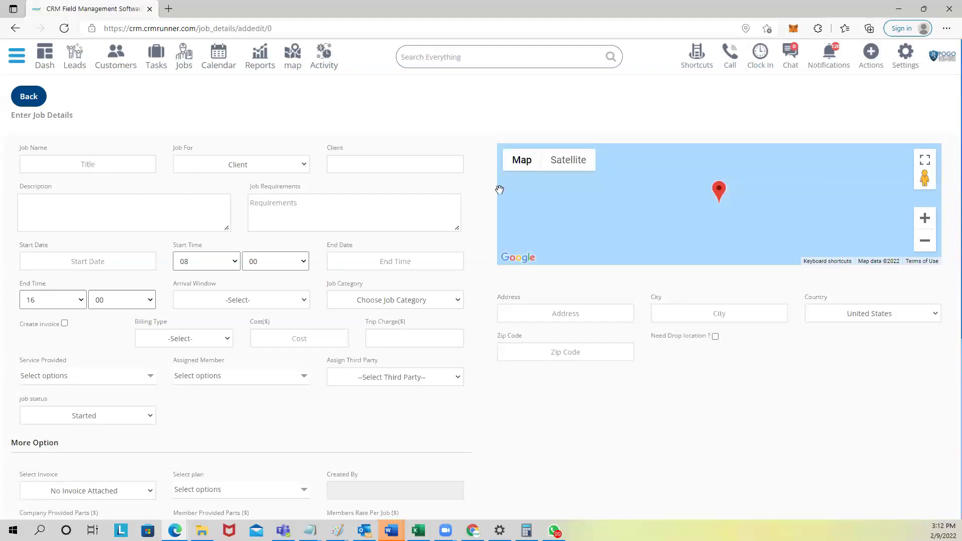
{"action": "type", "text": "install breaker box"}
{"action": "left_click", "coordinate": [396, 168]}
{"action": "type", "text": "david"}
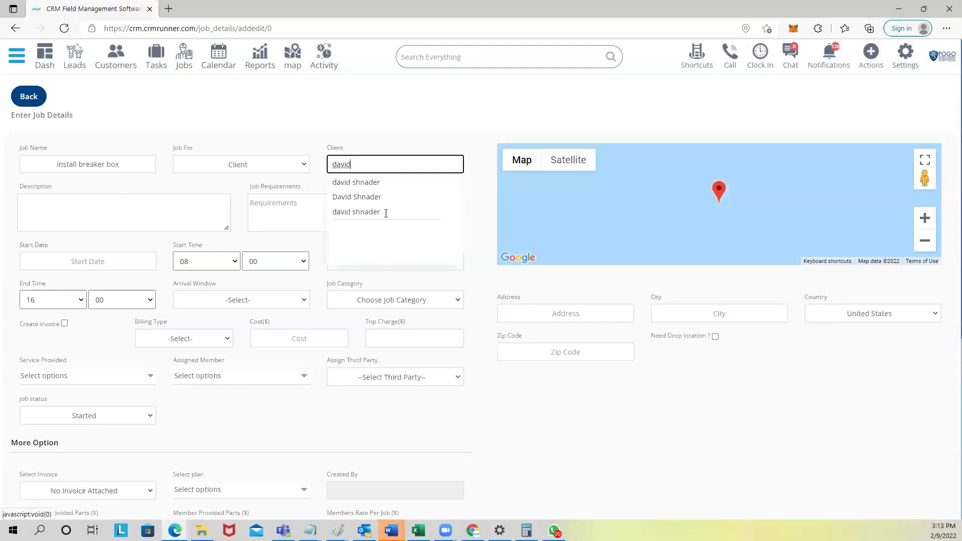
{"action": "left_click", "coordinate": [386, 212]}
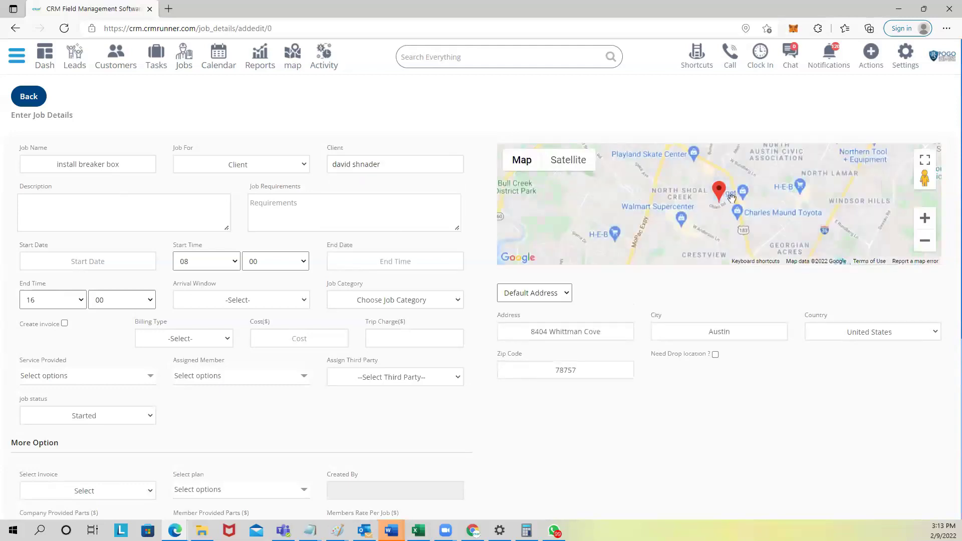
{"action": "left_click", "coordinate": [566, 295]}
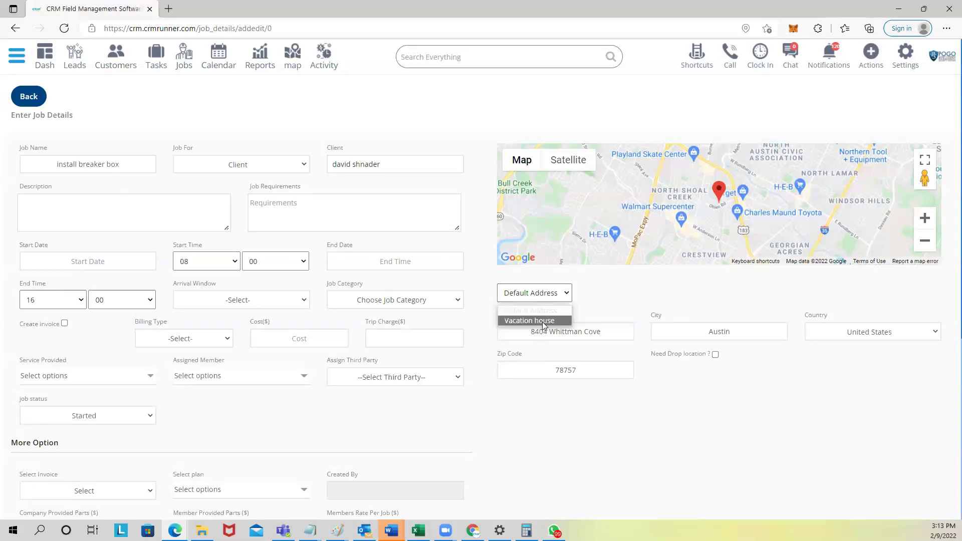
{"action": "left_click", "coordinate": [542, 321]}
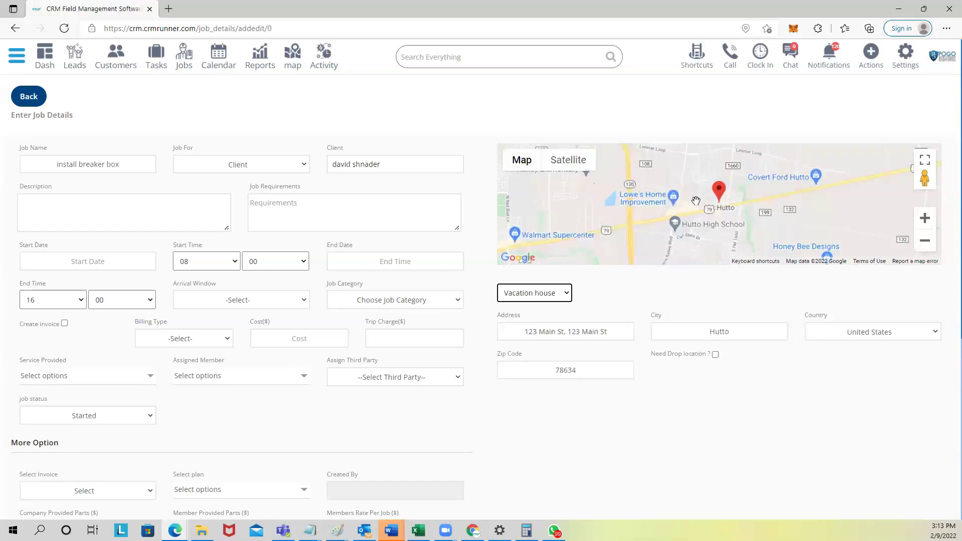
{"action": "left_click", "coordinate": [636, 300]}
Step: Write the description 'remove old box install new' and add the 'bring a ladder' requirement
{"action": "type", "text": "all"}
{"action": "key", "text": "BackSpace"}
{"action": "key", "text": "BackSpace"}
{"action": "key", "text": "BackSpace"}
{"action": "key", "text": "BackSpace"}
{"action": "key", "text": "BackSpace"}
{"action": "key", "text": "BackSpace"}
{"action": "key", "text": "BackSpace"}
{"action": "type", "text": "remove old box install new"}
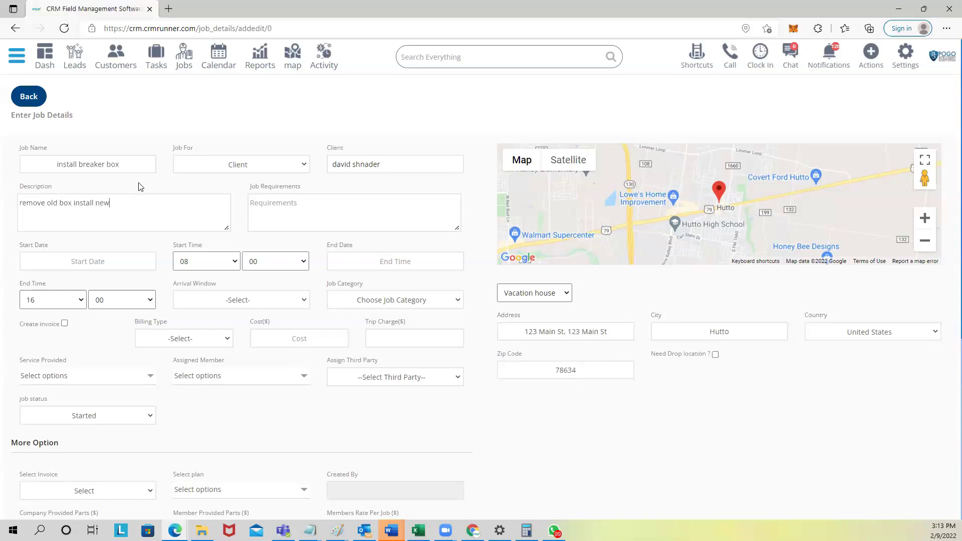
{"action": "scroll", "coordinate": [177, 174], "scroll_direction": "down", "scroll_amount": 2}
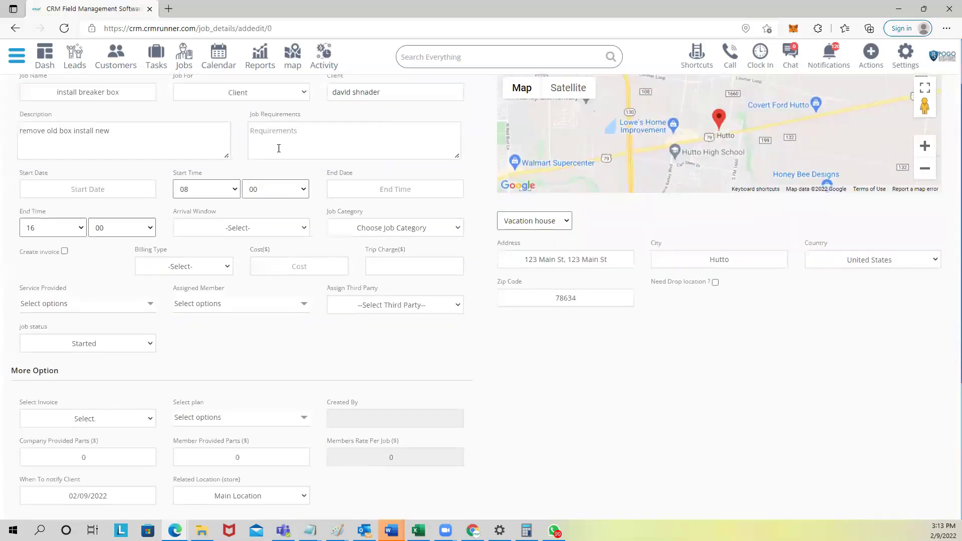
{"action": "type", "text": "bring a ladder"}
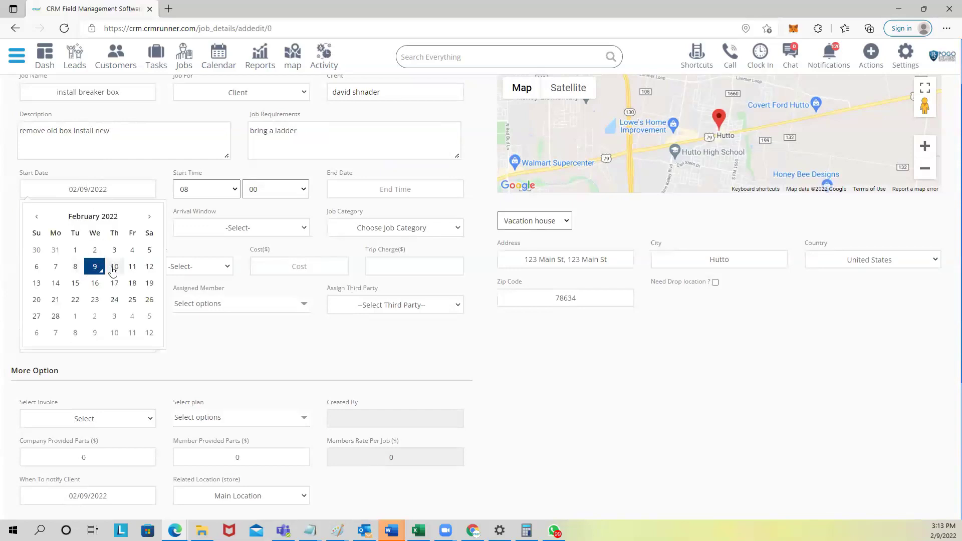
Step: Schedule the job on 02/10/2022 from 08:00 to 12:00
{"action": "left_click", "coordinate": [114, 269]}
{"action": "left_click", "coordinate": [211, 192]}
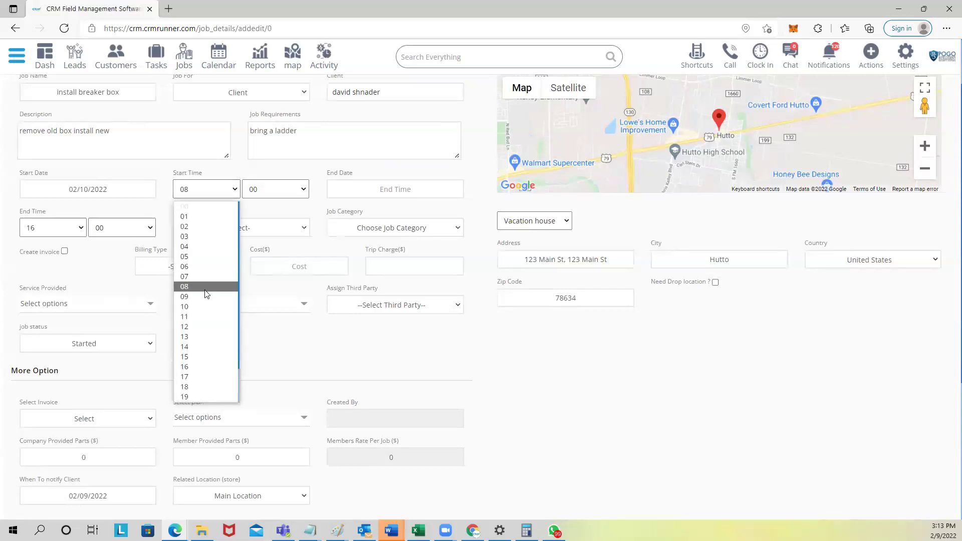
{"action": "left_click", "coordinate": [205, 293]}
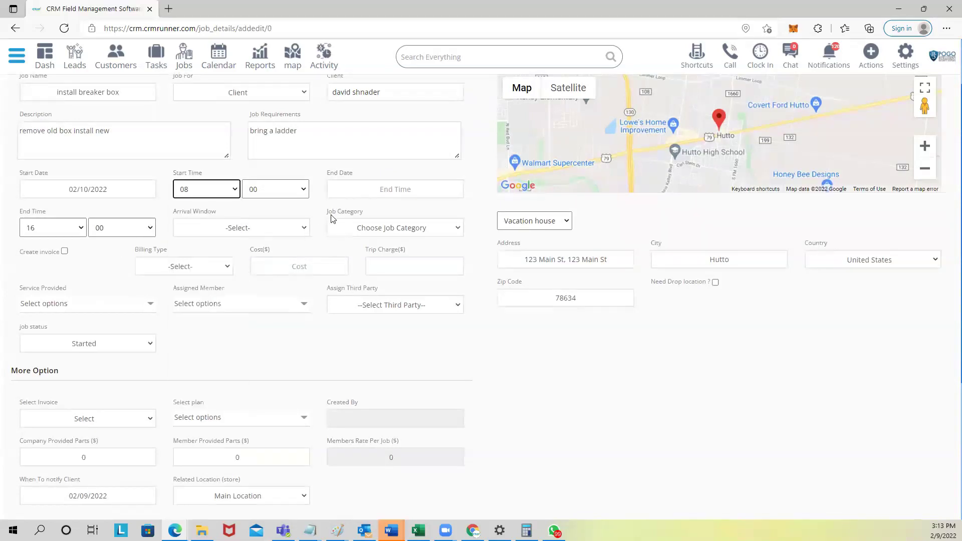
{"action": "left_click", "coordinate": [357, 186]}
{"action": "left_click", "coordinate": [402, 267]}
{"action": "left_click", "coordinate": [79, 230]}
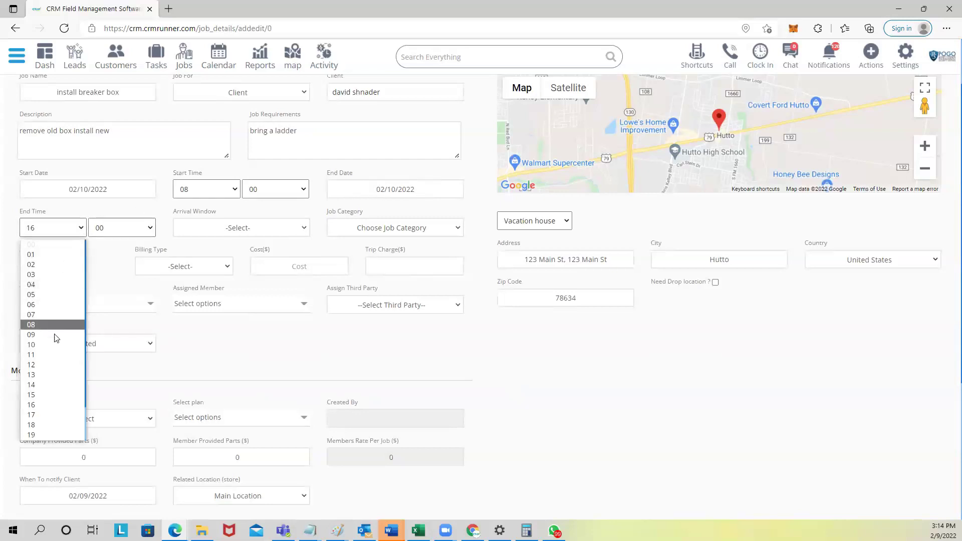
{"action": "left_click", "coordinate": [49, 365]}
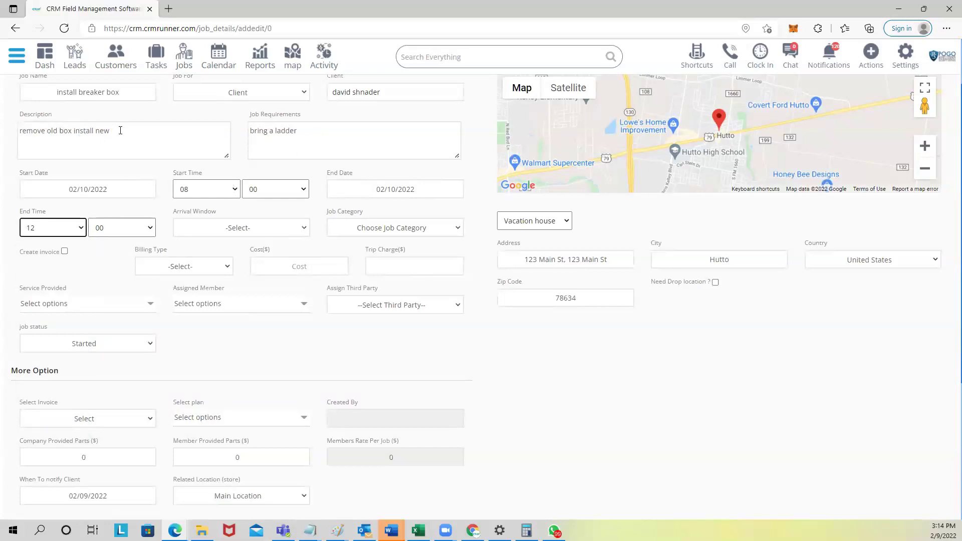
{"action": "scroll", "coordinate": [200, 180], "scroll_direction": "down", "scroll_amount": 1}
{"action": "left_click_drag", "start_coordinate": [174, 141], "coordinate": [219, 153]}
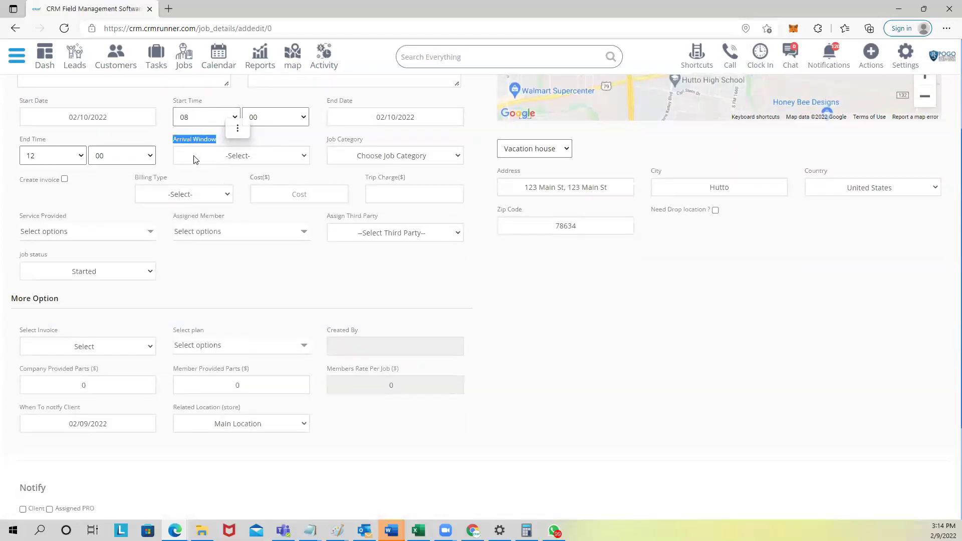
Step: Choose 1 Hour Window as the arrival window and leave the job category unselected
{"action": "left_click", "coordinate": [196, 156]}
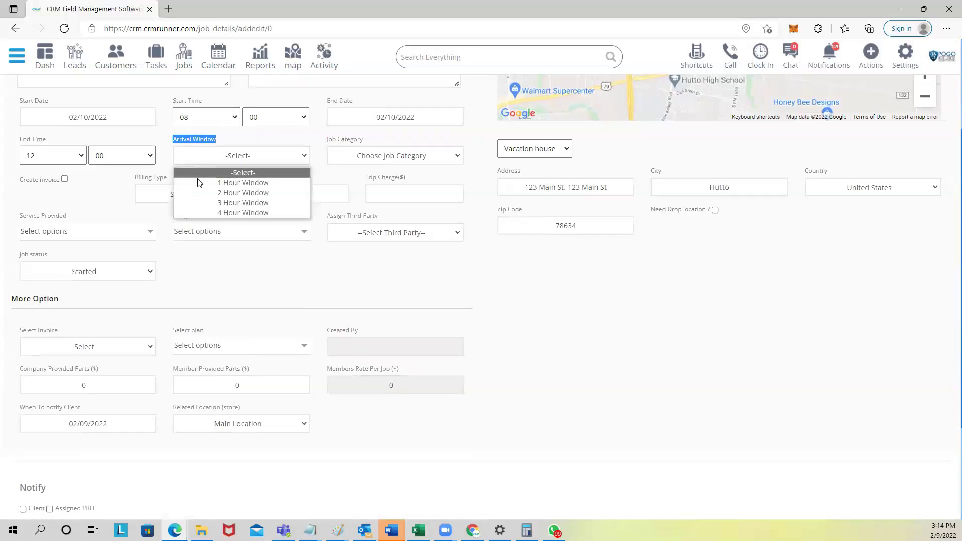
{"action": "left_click", "coordinate": [210, 184]}
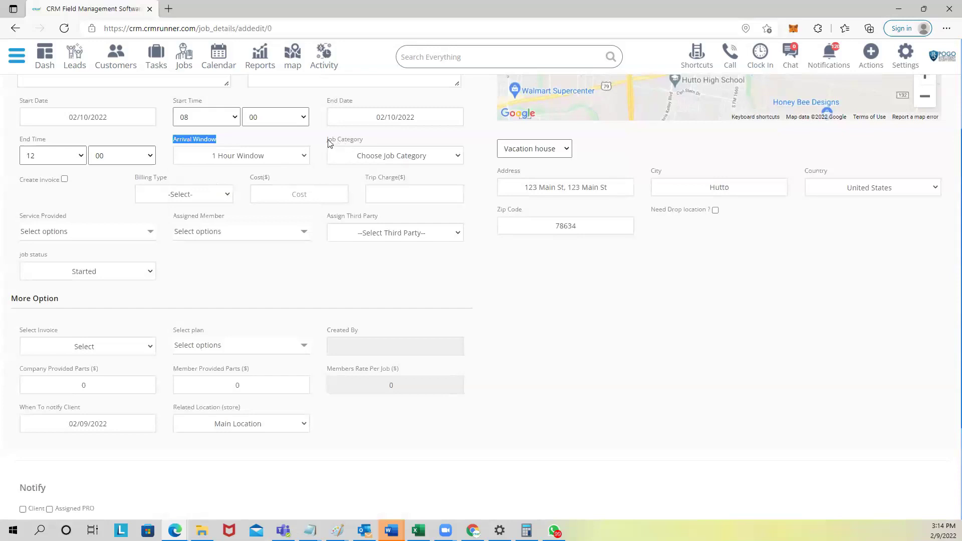
{"action": "triple_click", "coordinate": [357, 145]}
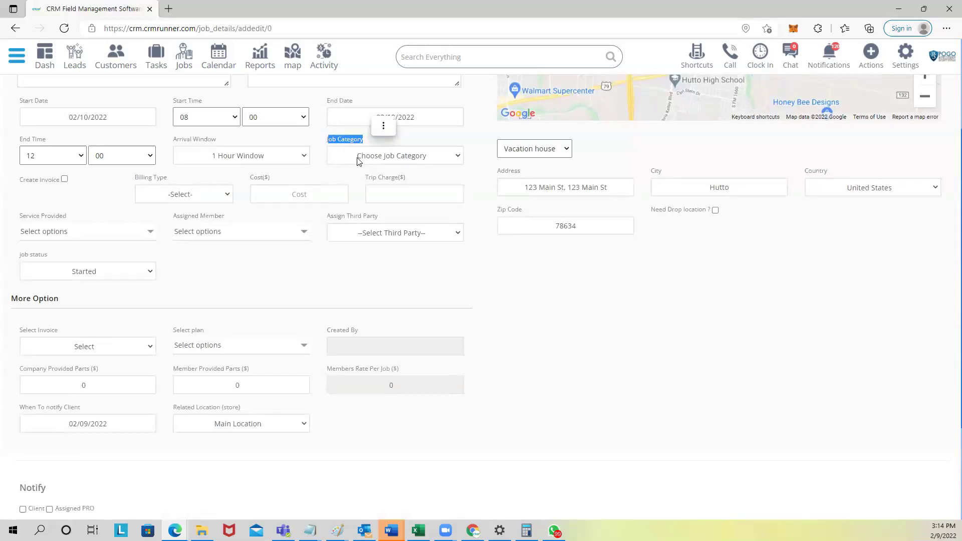
{"action": "left_click", "coordinate": [359, 158]}
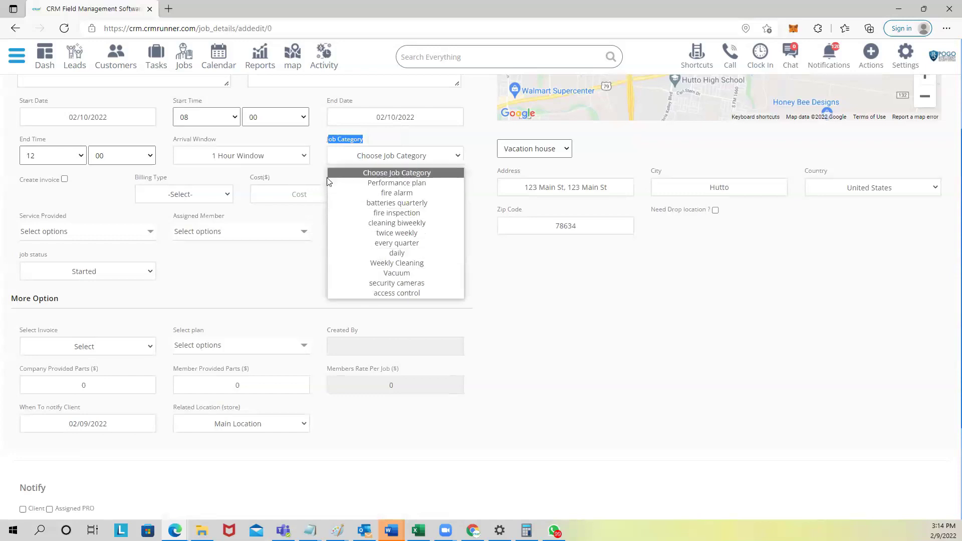
{"action": "left_click", "coordinate": [314, 176]}
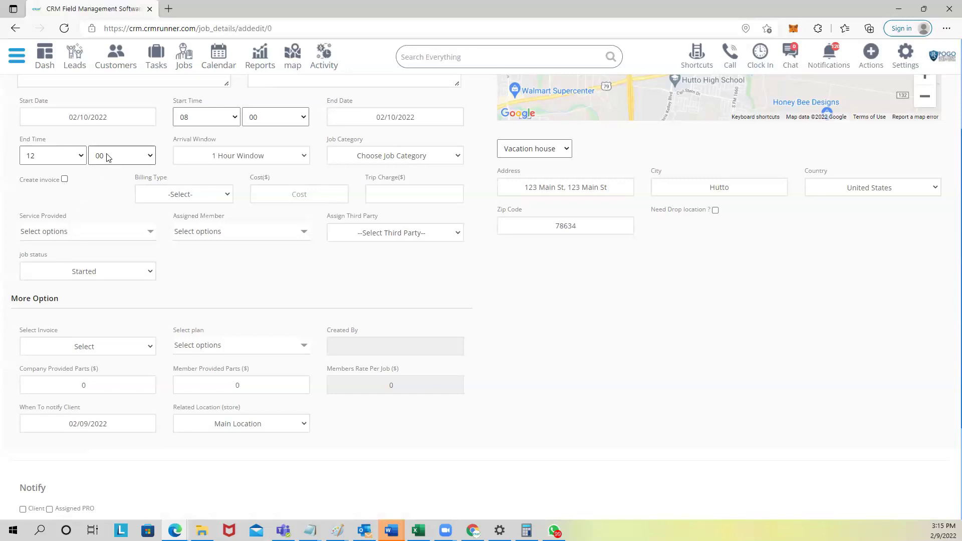
Step: Turn Create invoice on, then switch it back off so no new invoice is created
{"action": "left_click", "coordinate": [80, 346]}
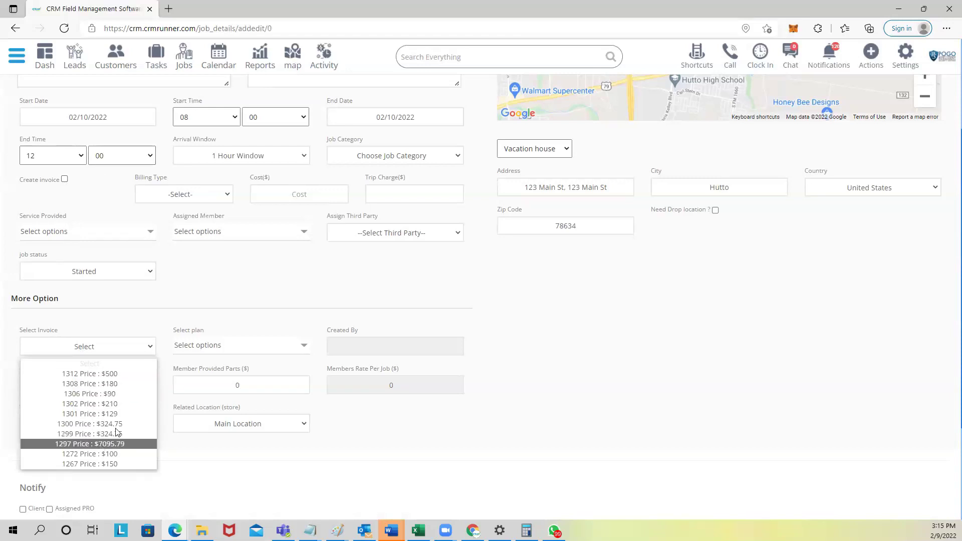
{"action": "left_click", "coordinate": [158, 285]}
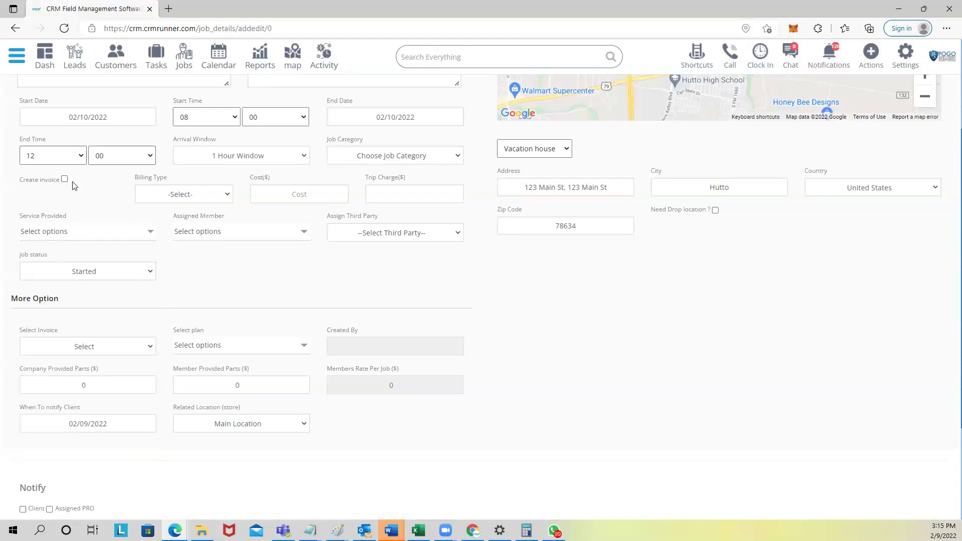
{"action": "left_click", "coordinate": [64, 179]}
{"action": "left_click", "coordinate": [151, 199]}
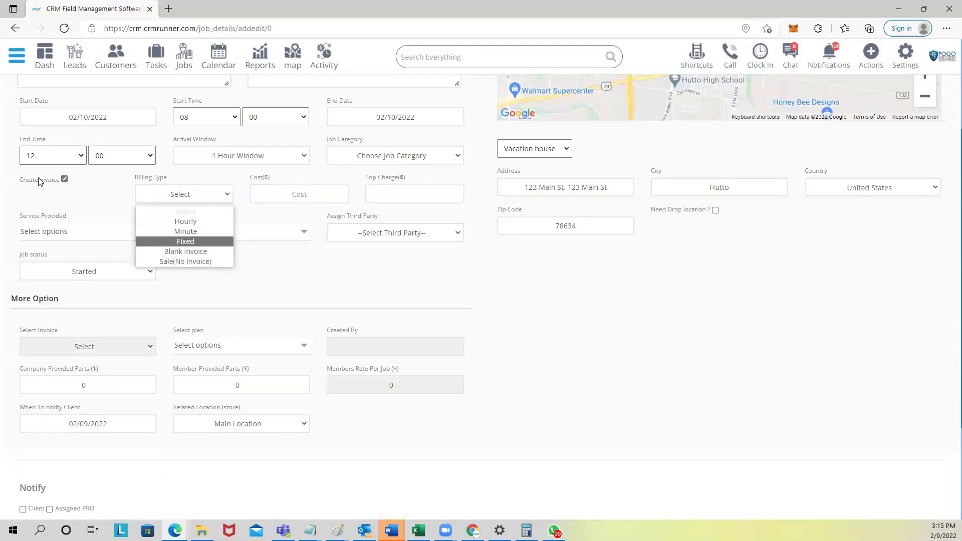
{"action": "left_click_drag", "start_coordinate": [20, 181], "coordinate": [61, 184]}
{"action": "left_click", "coordinate": [78, 166]}
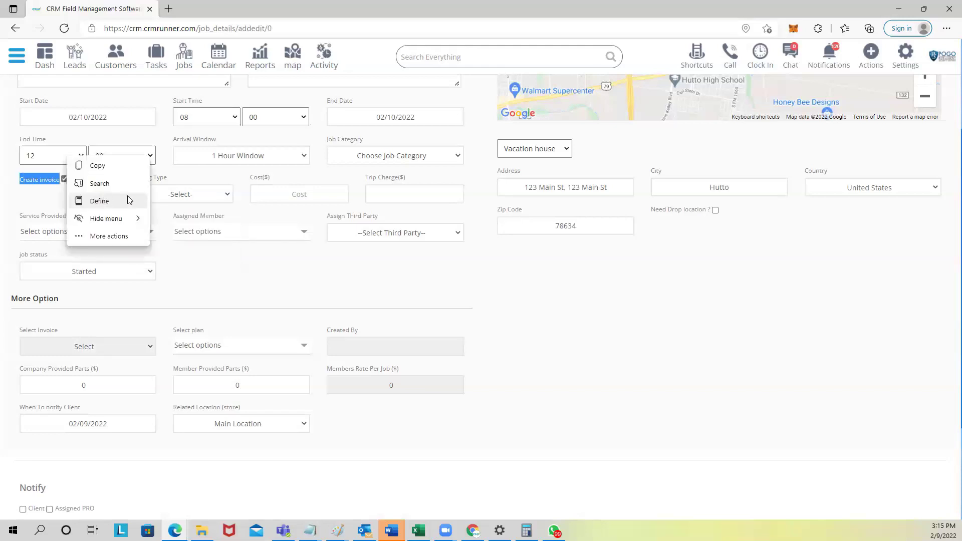
{"action": "left_click", "coordinate": [216, 213]}
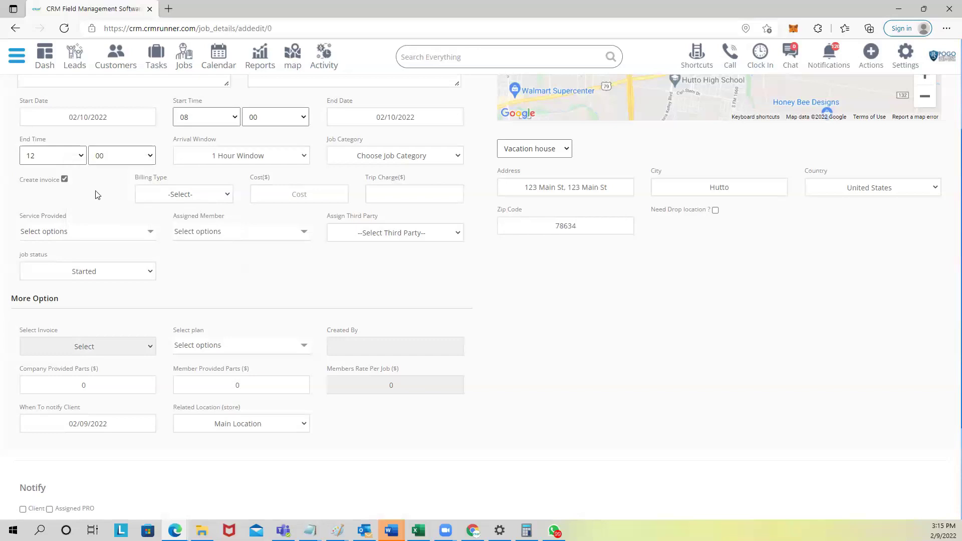
{"action": "left_click", "coordinate": [64, 179]}
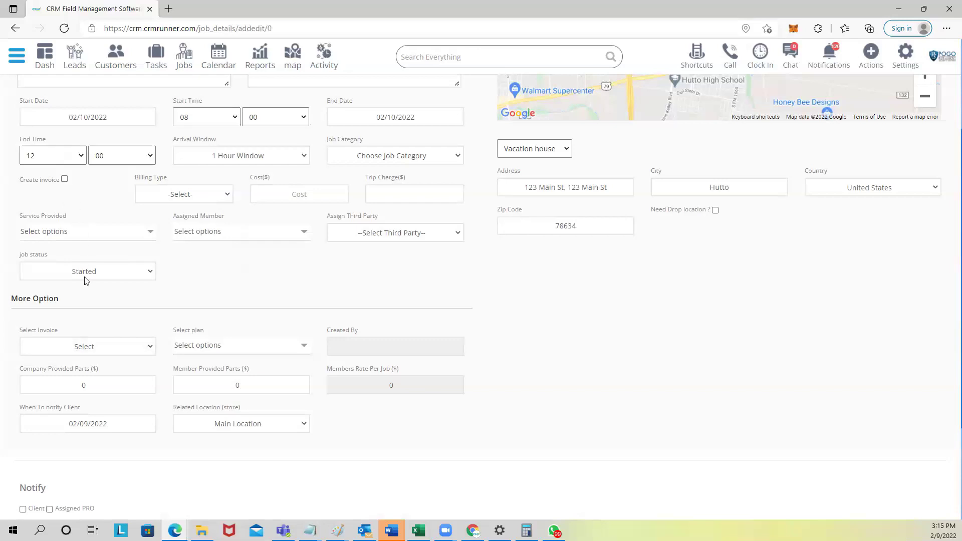
Step: Link the job to invoice 1312 ($500) and reset Billing Type to -Select-
{"action": "left_click", "coordinate": [71, 351]}
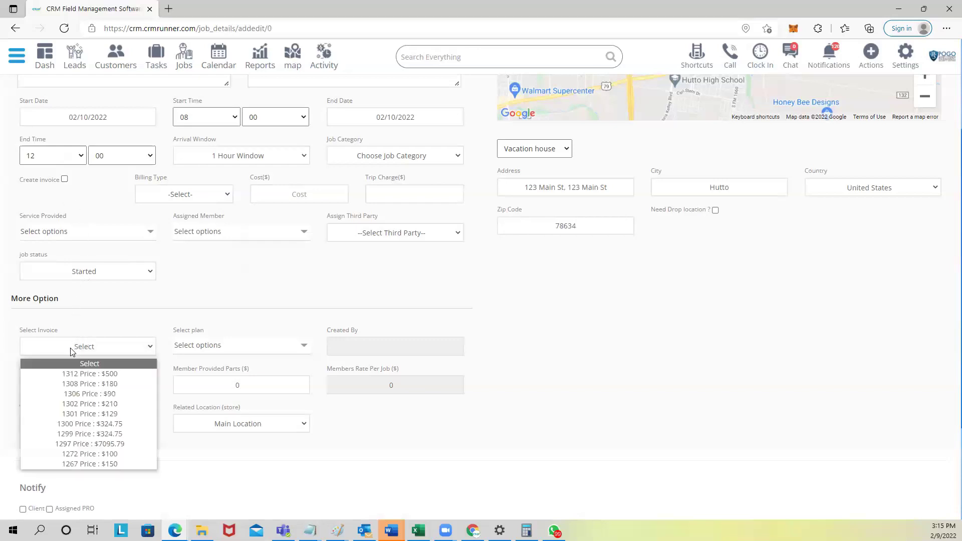
{"action": "left_click", "coordinate": [73, 374]}
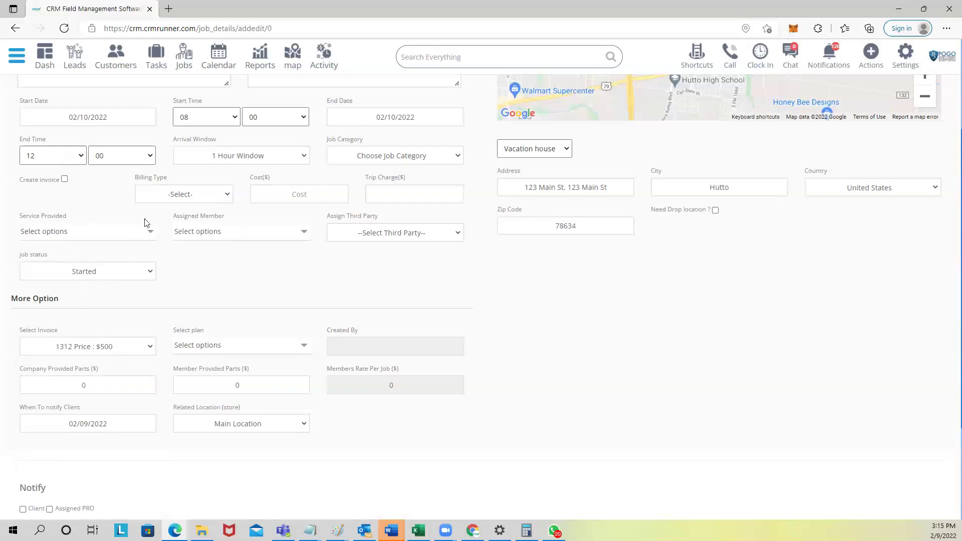
{"action": "left_click", "coordinate": [172, 195]}
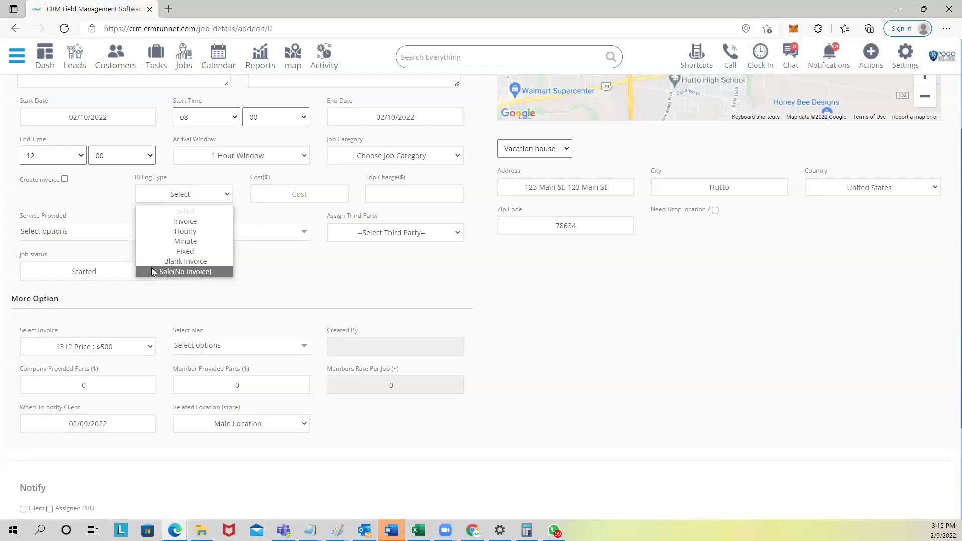
{"action": "left_click", "coordinate": [203, 272]}
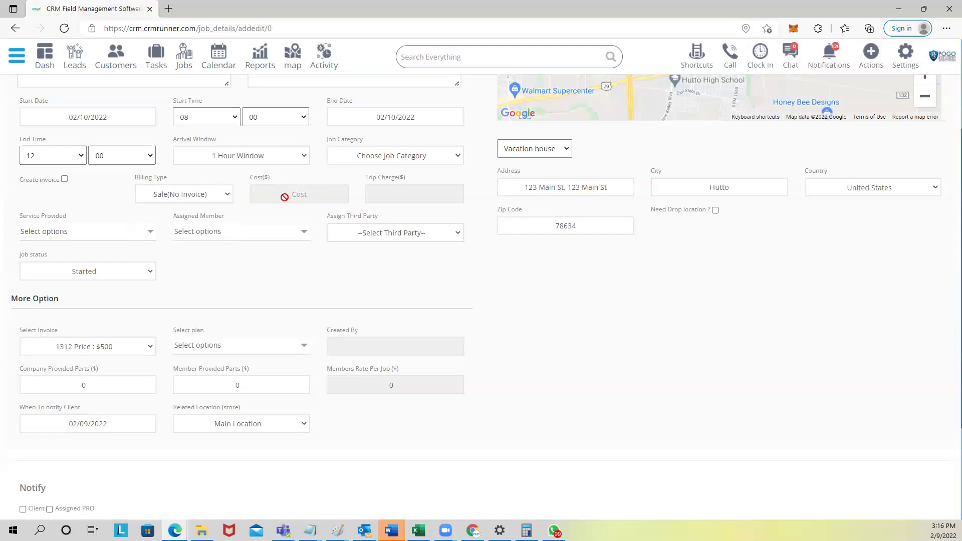
{"action": "left_click", "coordinate": [216, 194]}
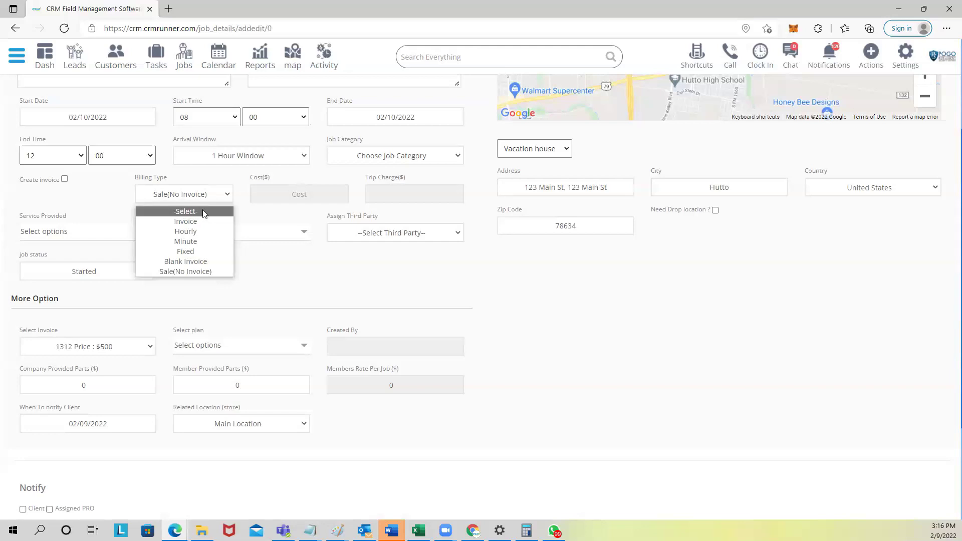
{"action": "left_click", "coordinate": [203, 213]}
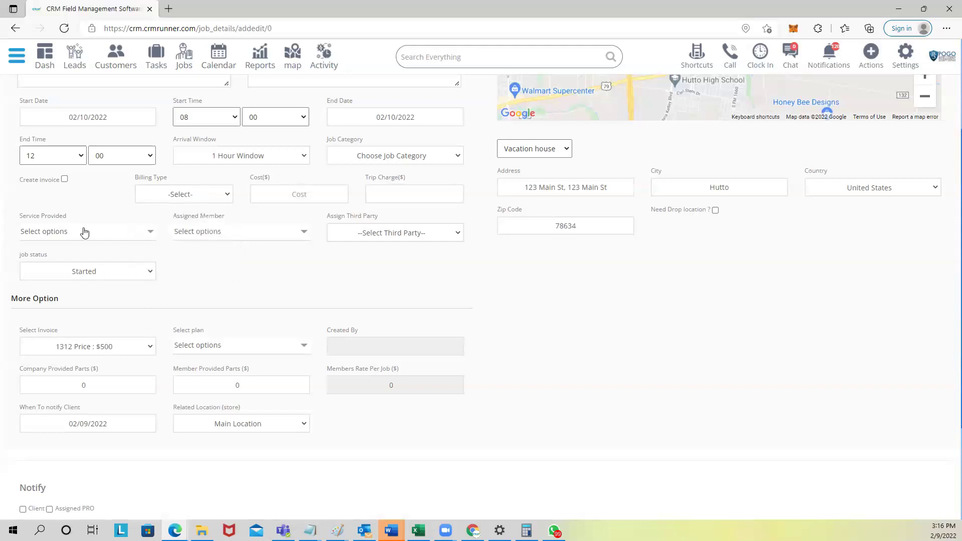
Step: Set Service Provided to CCTV, replacing the briefly chosen vacuum installation
{"action": "left_click", "coordinate": [67, 233]}
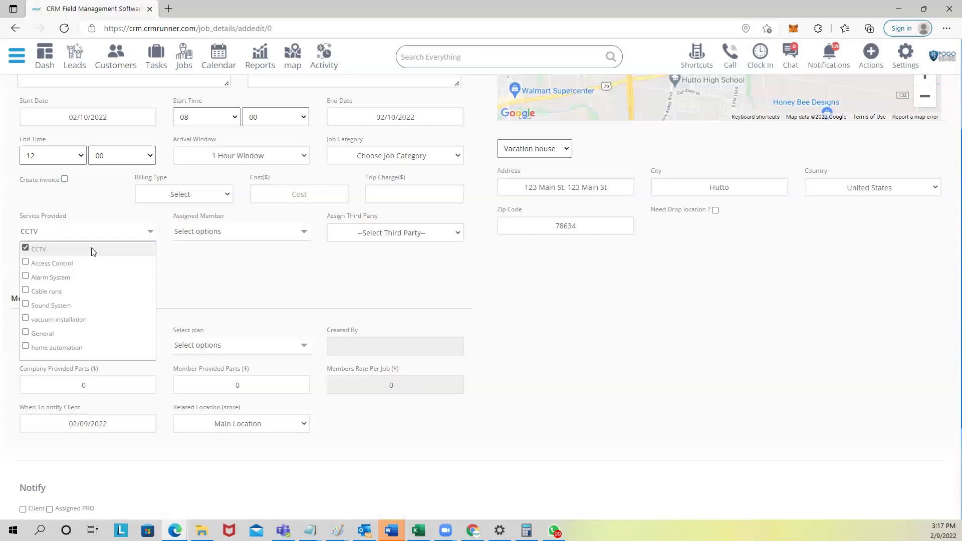
{"action": "left_click", "coordinate": [226, 237]}
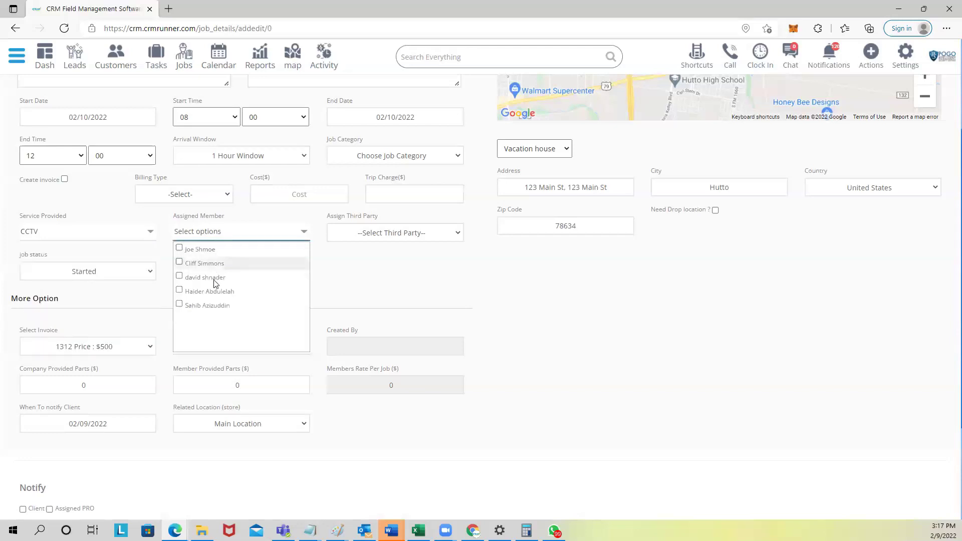
{"action": "left_click", "coordinate": [74, 236]}
{"action": "left_click", "coordinate": [45, 250]}
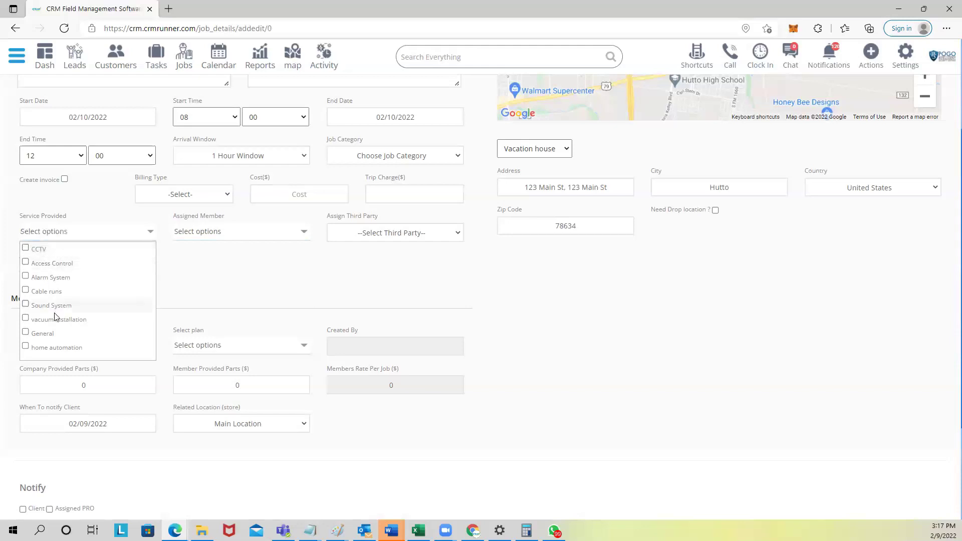
{"action": "left_click", "coordinate": [54, 319]}
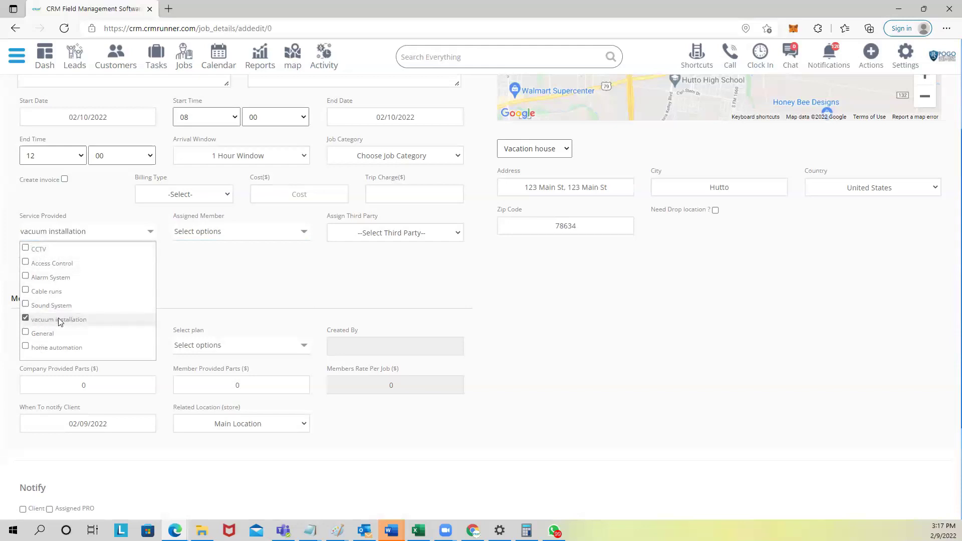
{"action": "left_click", "coordinate": [196, 239]}
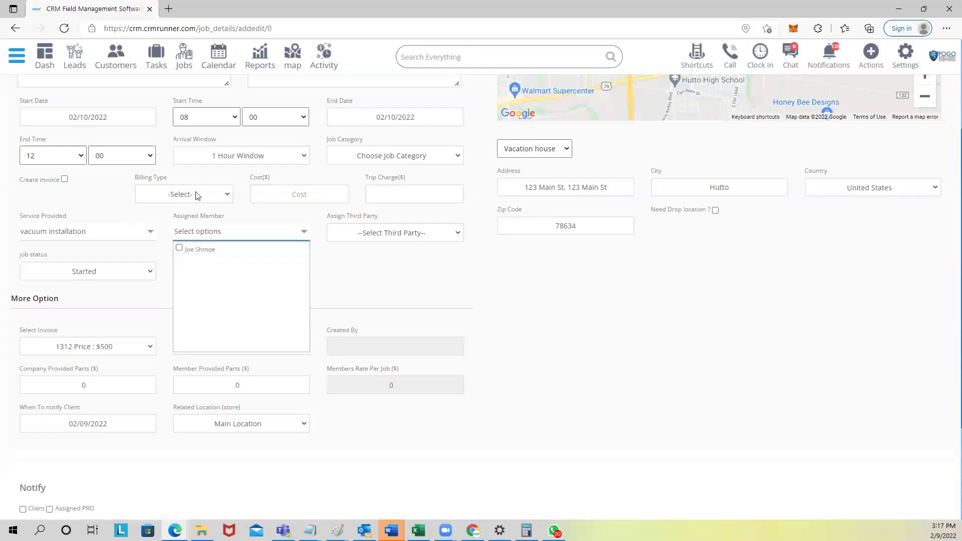
{"action": "left_click", "coordinate": [123, 237]}
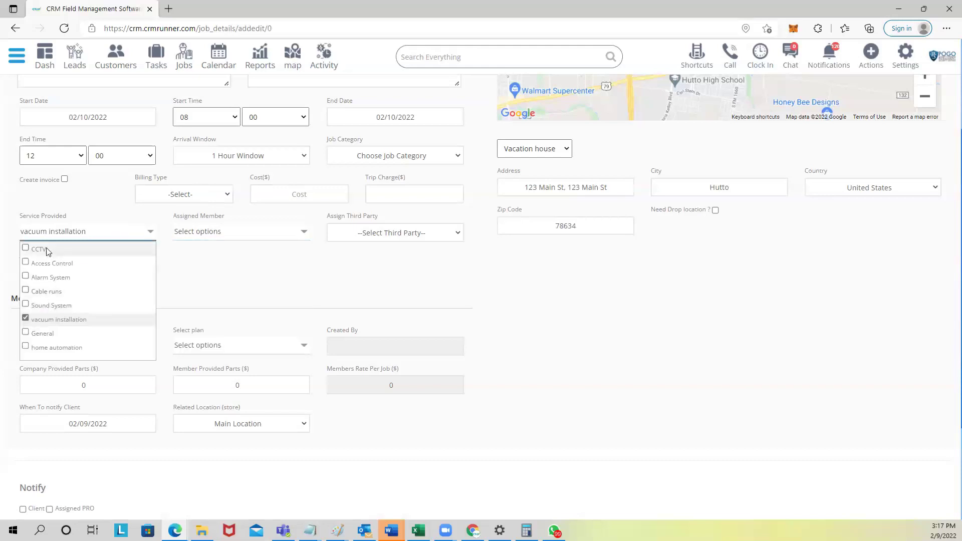
{"action": "left_click", "coordinate": [25, 319]}
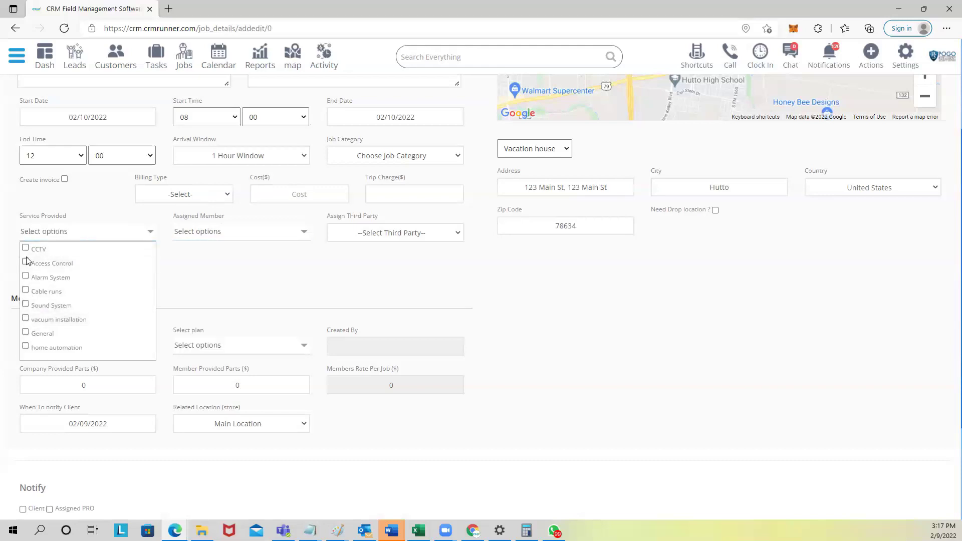
{"action": "left_click", "coordinate": [25, 248]}
Step: Assign the first team member in the Assigned Member list to the job
{"action": "left_click", "coordinate": [184, 232]}
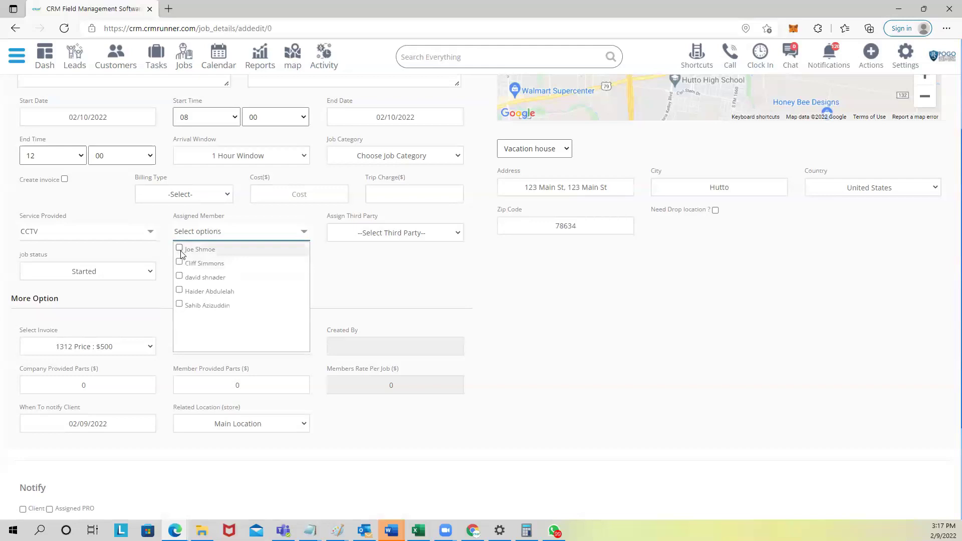
{"action": "left_click", "coordinate": [180, 249]}
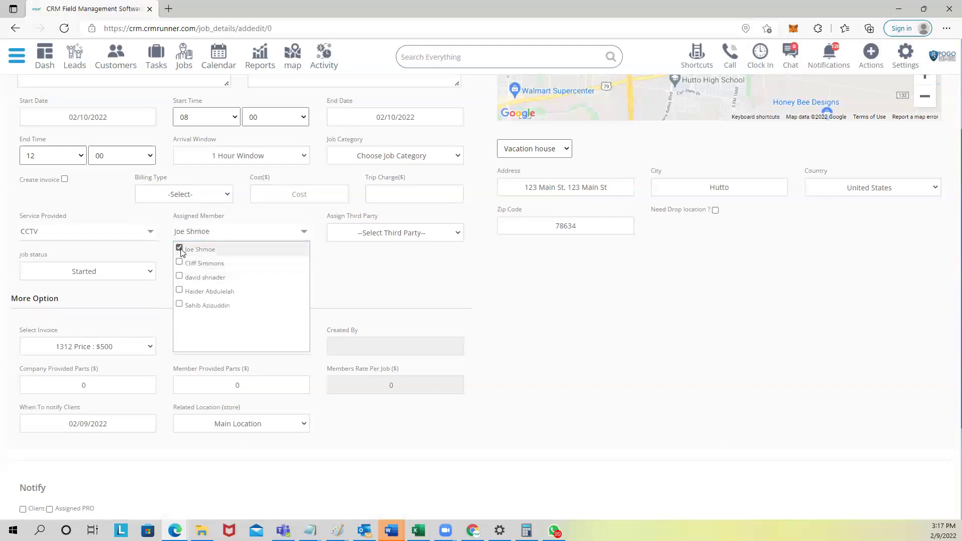
{"action": "left_click", "coordinate": [328, 260]}
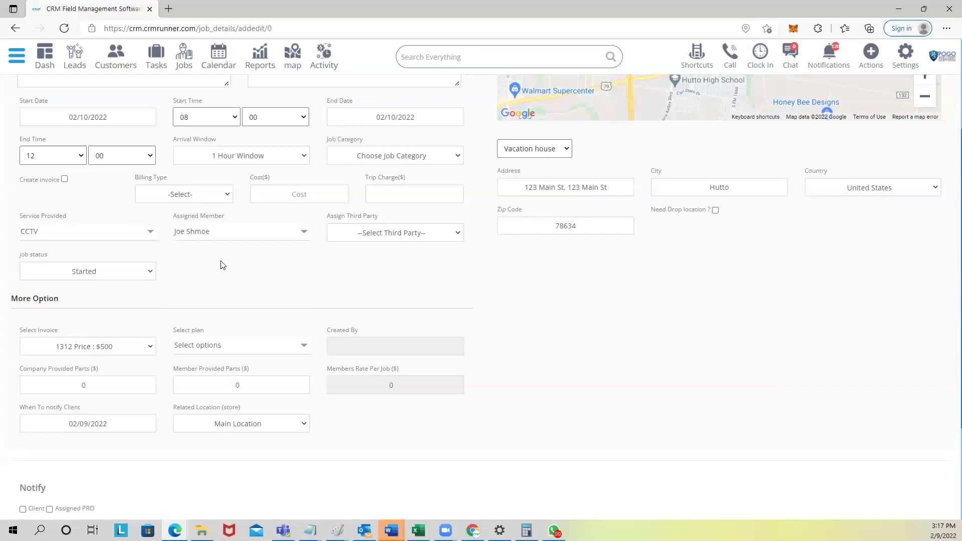
{"action": "left_click_drag", "start_coordinate": [22, 257], "coordinate": [80, 256]}
Step: Keep the job status set to Started
{"action": "left_click", "coordinate": [109, 272]}
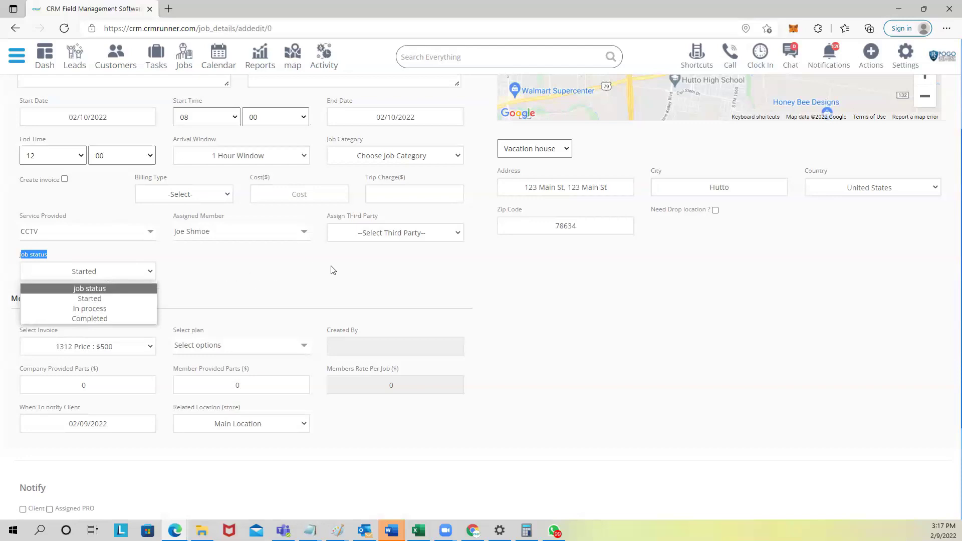
{"action": "left_click", "coordinate": [218, 271]}
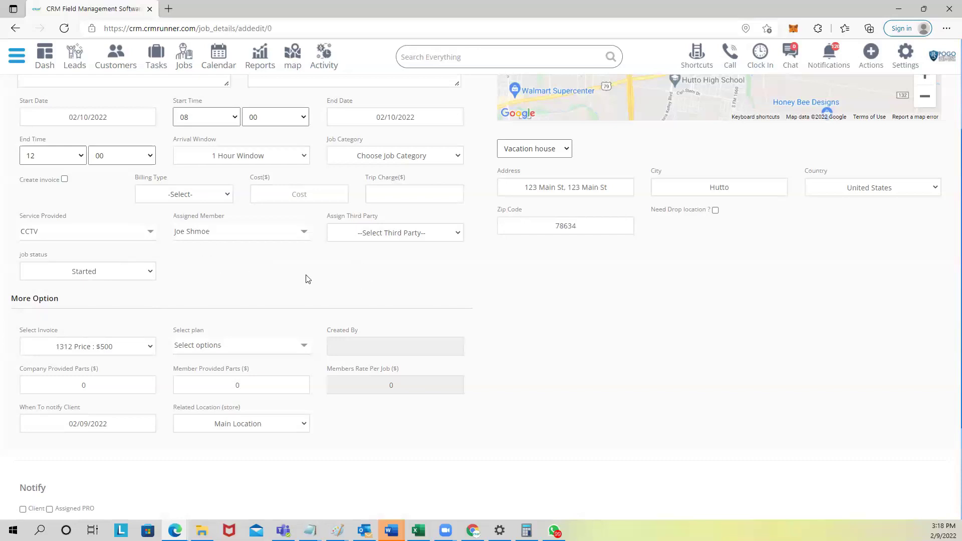
{"action": "scroll", "coordinate": [170, 299], "scroll_direction": "down", "scroll_amount": 2}
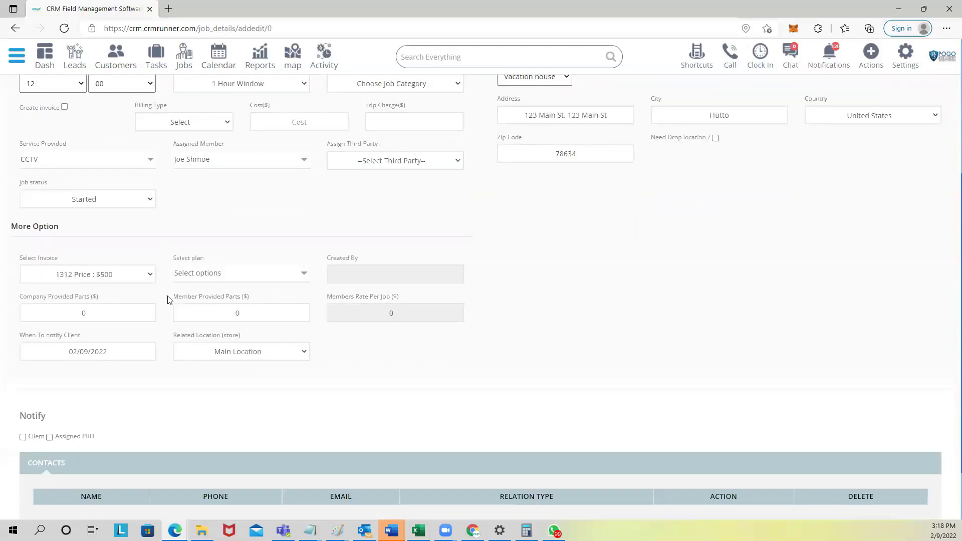
{"action": "left_click_drag", "start_coordinate": [189, 262], "coordinate": [204, 263]}
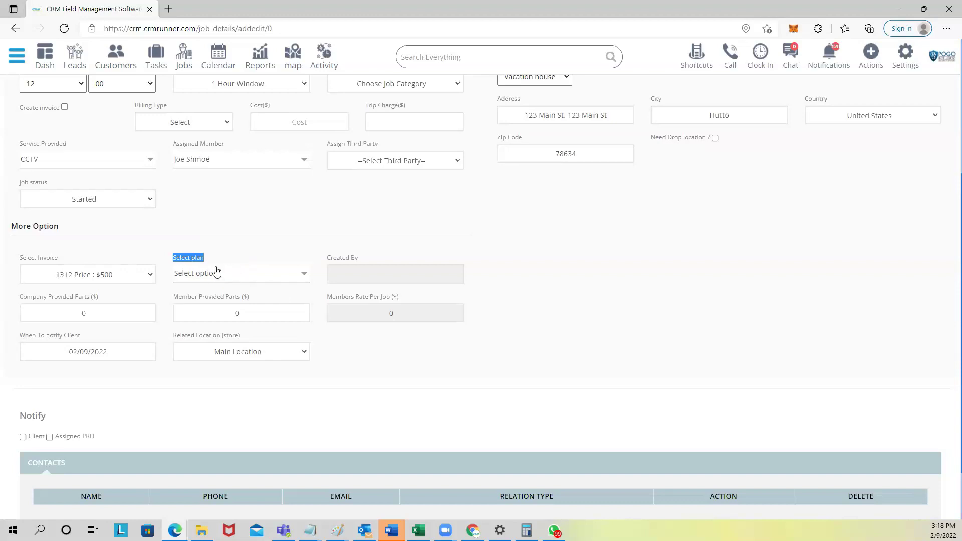
{"action": "left_click", "coordinate": [145, 388]}
Step: Notify the Client and Assigned PRO, save the job, and acknowledge 'Record added successfully'
{"action": "scroll", "coordinate": [107, 366], "scroll_direction": "down", "scroll_amount": 2}
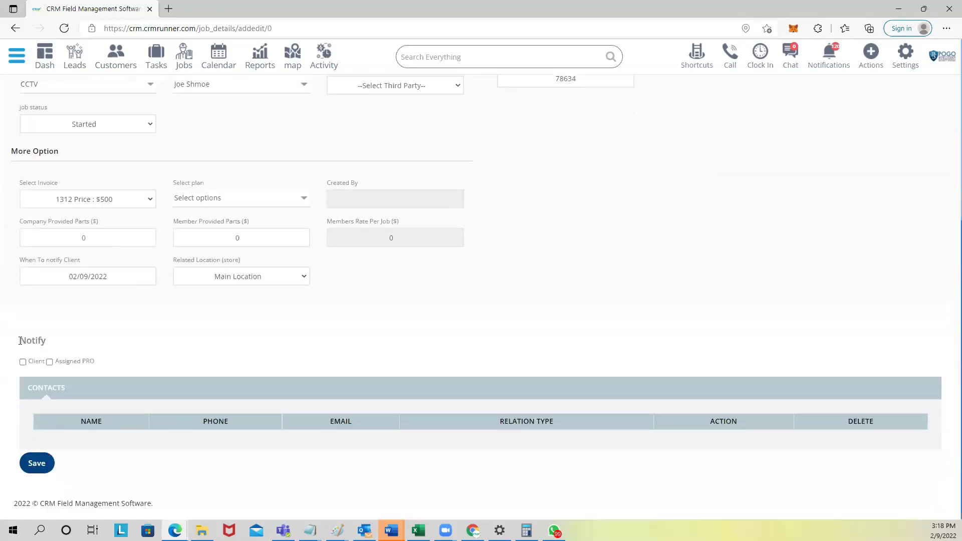
{"action": "double_click", "coordinate": [44, 345]}
{"action": "left_click", "coordinate": [22, 362]}
{"action": "left_click", "coordinate": [35, 468]}
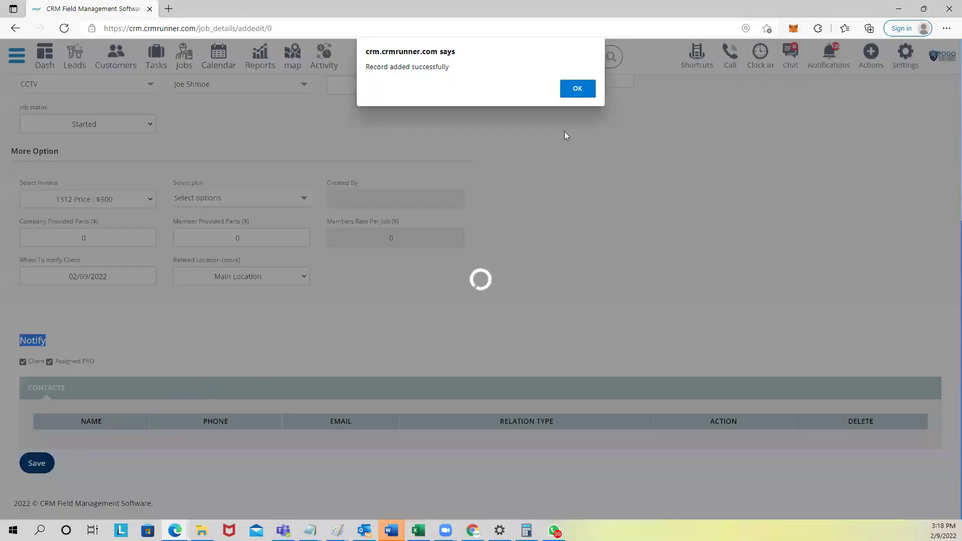
{"action": "left_click", "coordinate": [583, 89]}
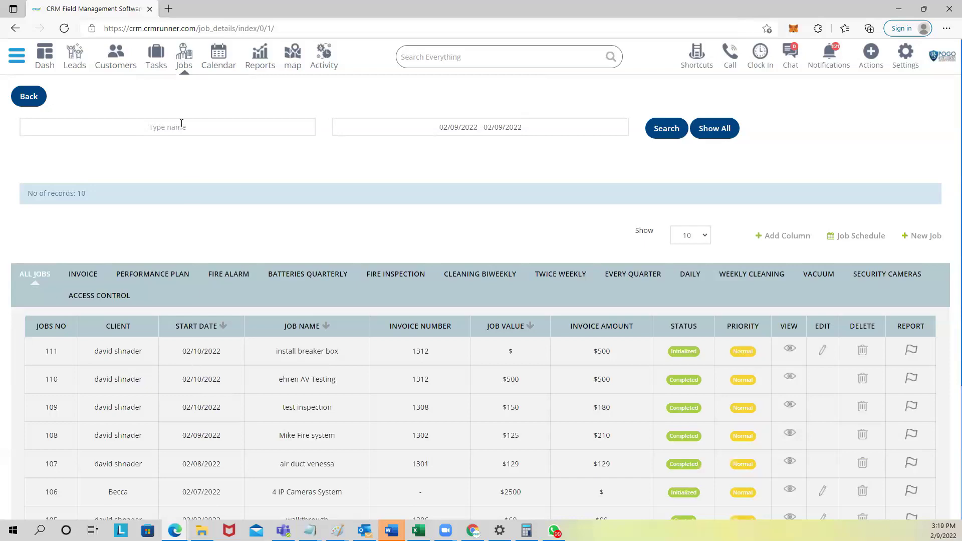
Step: Open the Calendar and try the week, day and list views before returning to month
{"action": "left_click", "coordinate": [216, 56]}
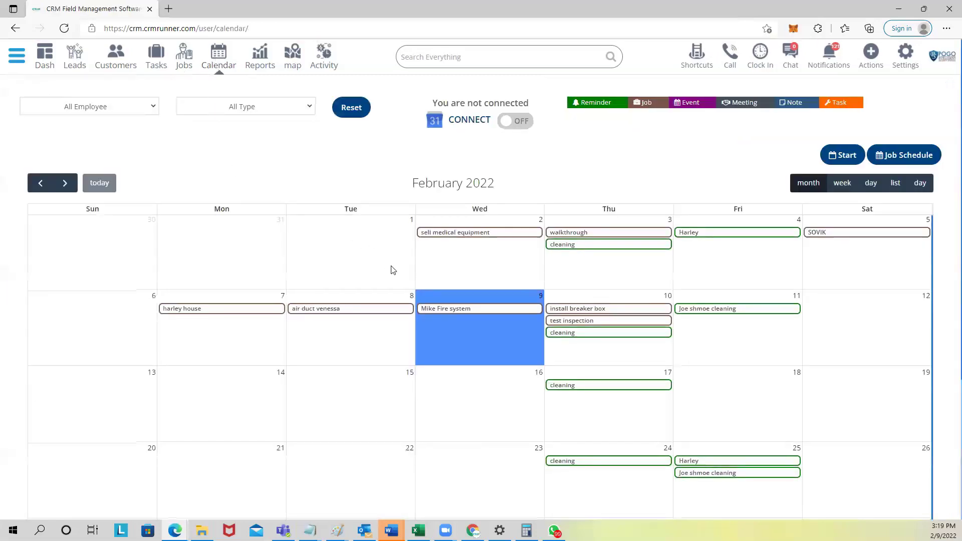
{"action": "scroll", "coordinate": [393, 271], "scroll_direction": "down", "scroll_amount": 3}
{"action": "mouse_move", "coordinate": [577, 169]}
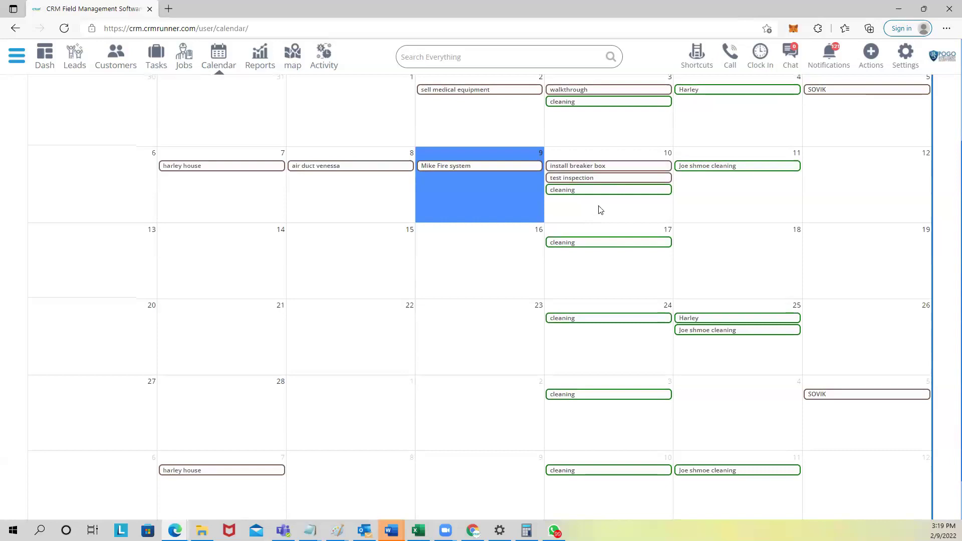
{"action": "scroll", "coordinate": [634, 208], "scroll_direction": "up", "scroll_amount": 3}
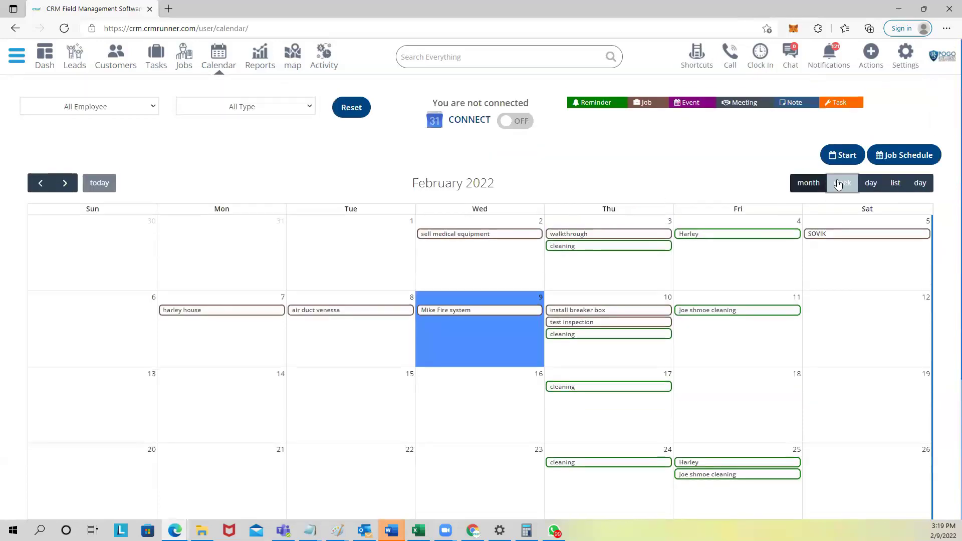
{"action": "left_click", "coordinate": [838, 184]}
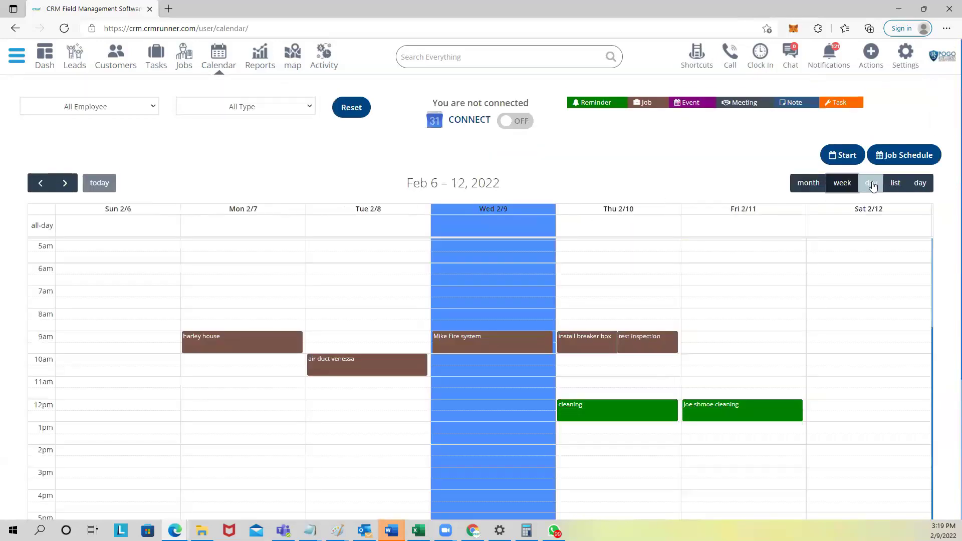
{"action": "left_click", "coordinate": [875, 183]}
{"action": "left_click", "coordinate": [895, 184]}
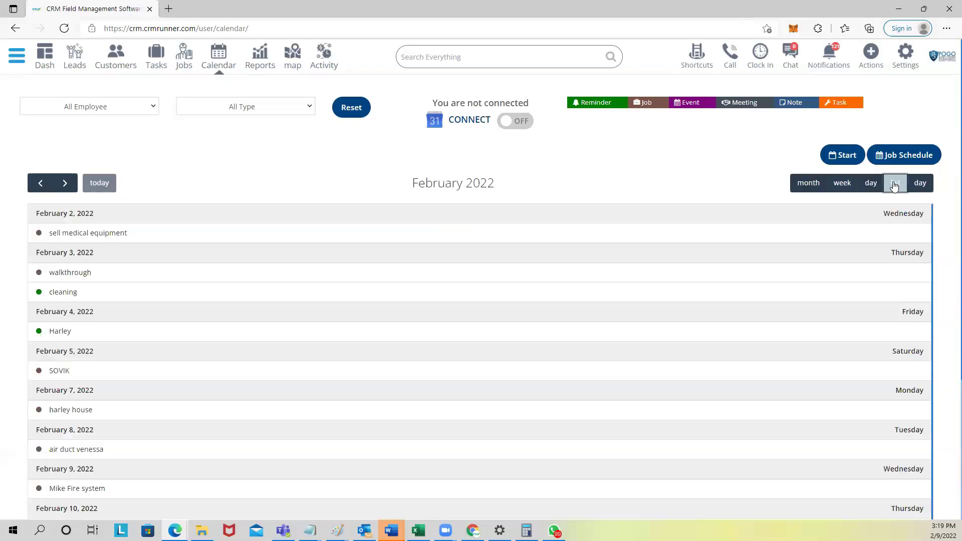
{"action": "left_click", "coordinate": [801, 188]}
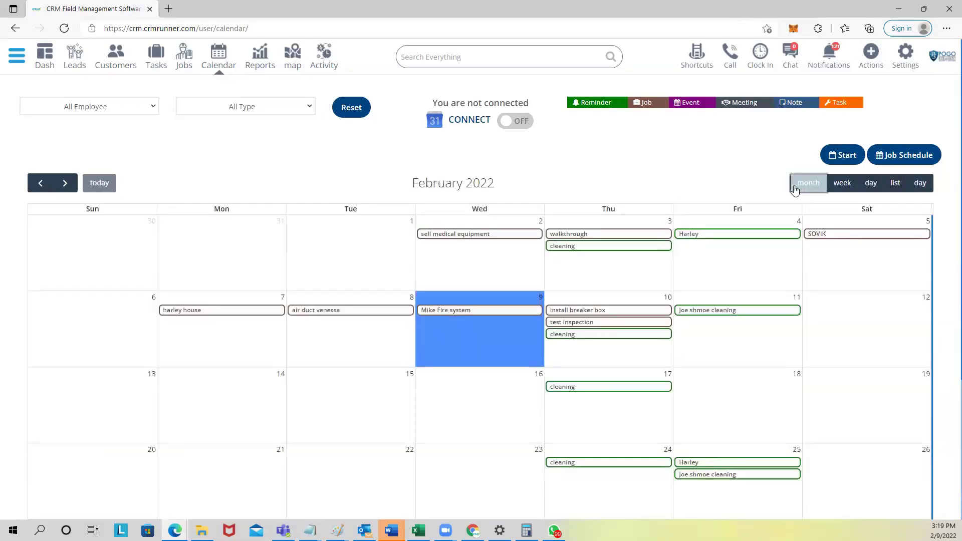
Step: Filter the February 2022 calendar to the assigned employee's jobs only
{"action": "left_click", "coordinate": [145, 106]}
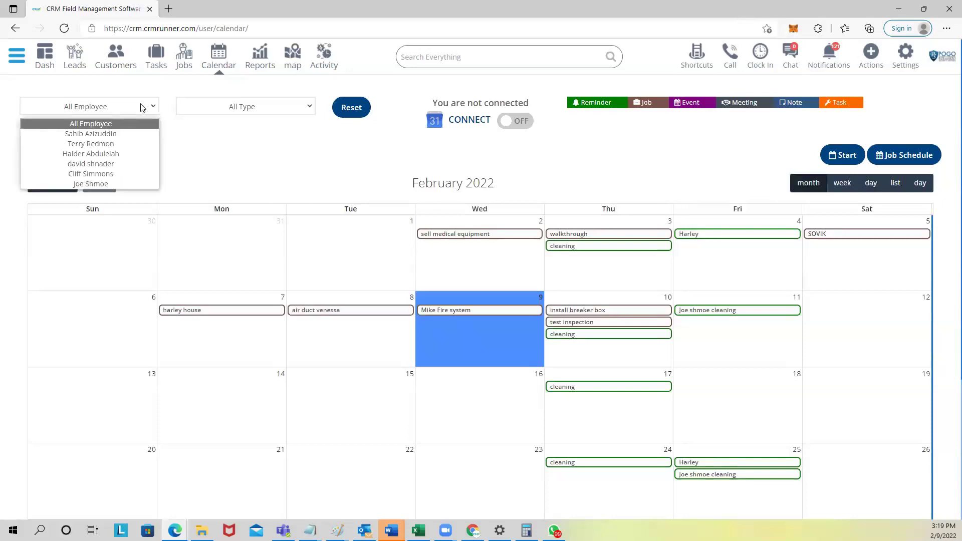
{"action": "left_click", "coordinate": [91, 184]}
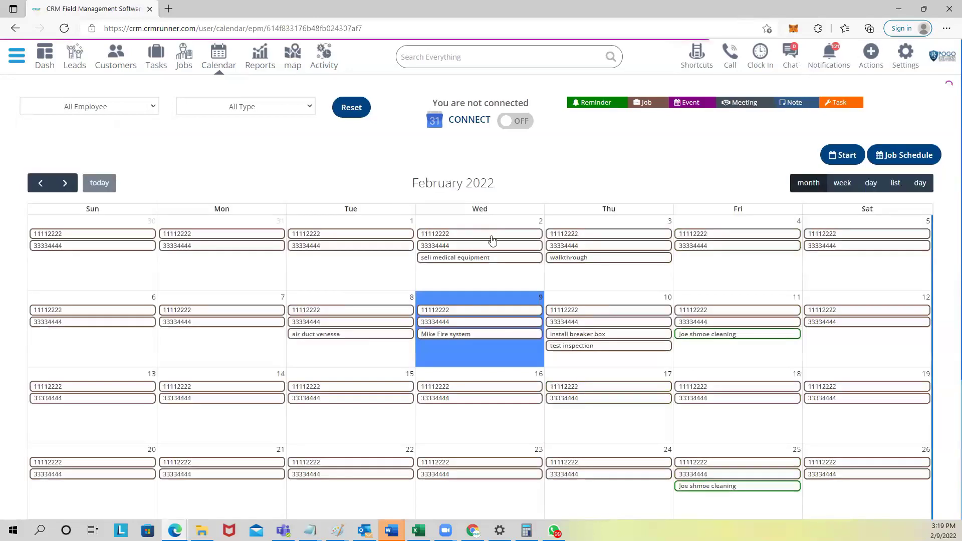
{"action": "scroll", "coordinate": [474, 401], "scroll_direction": "down", "scroll_amount": 4}
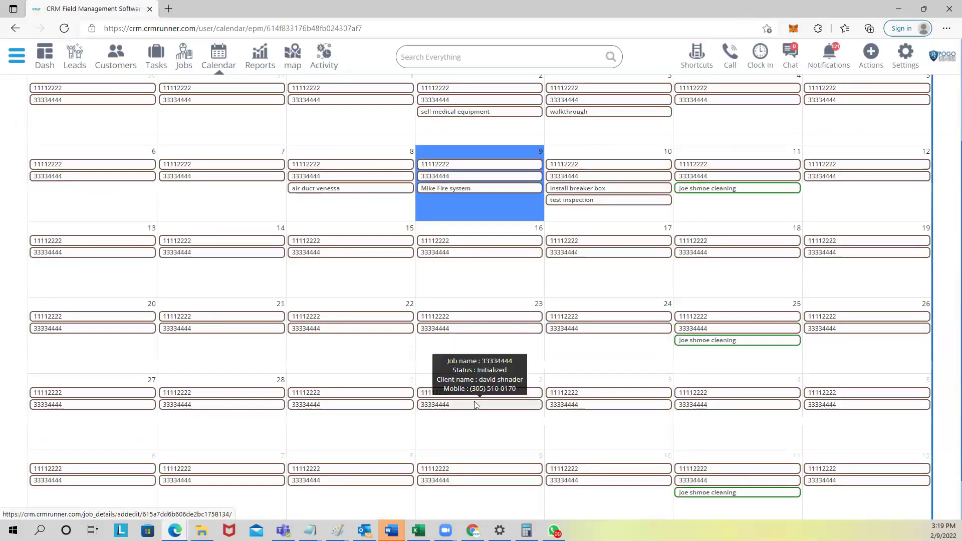
{"action": "scroll", "coordinate": [468, 395], "scroll_direction": "up", "scroll_amount": 4}
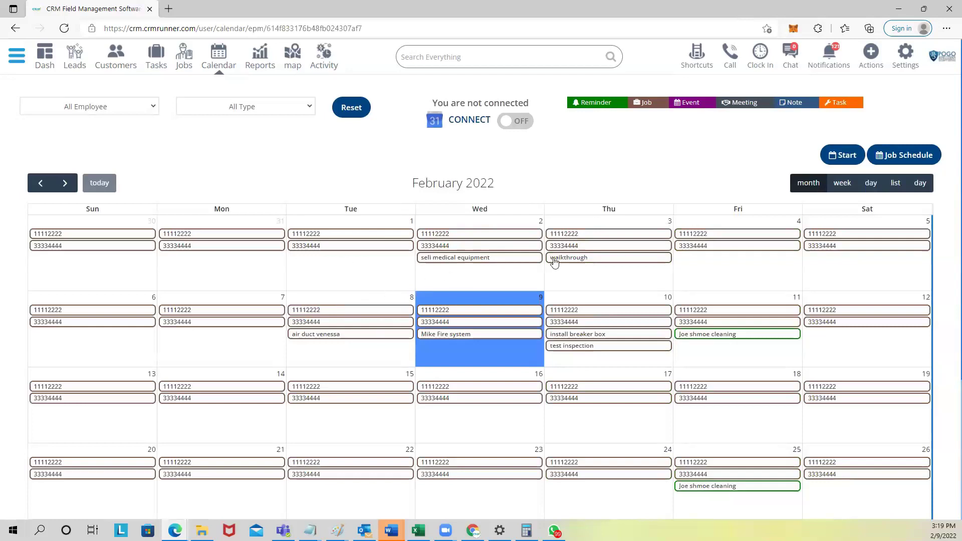
{"action": "left_click", "coordinate": [892, 159]}
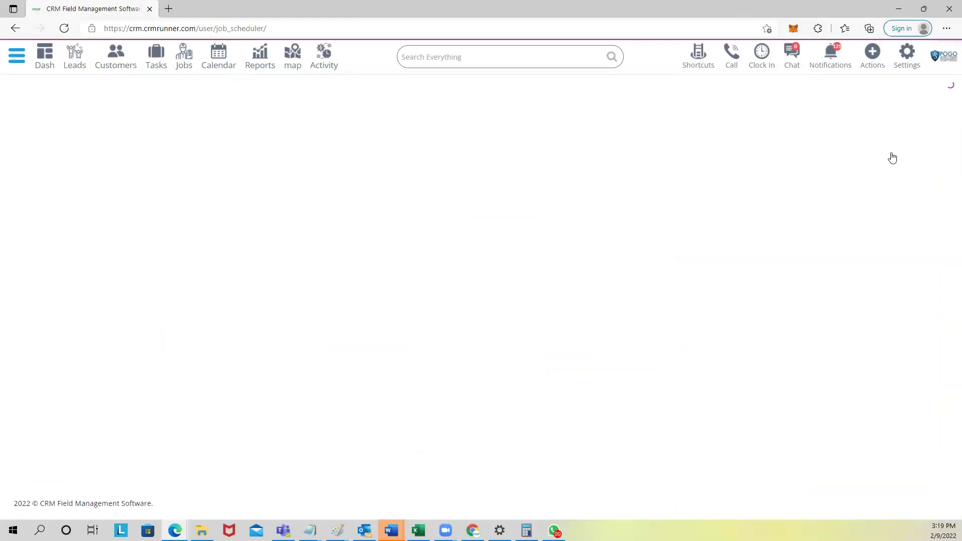
{"action": "scroll", "coordinate": [217, 203], "scroll_direction": "down", "scroll_amount": 5}
{"action": "scroll", "coordinate": [216, 203], "scroll_direction": "up", "scroll_amount": 5}
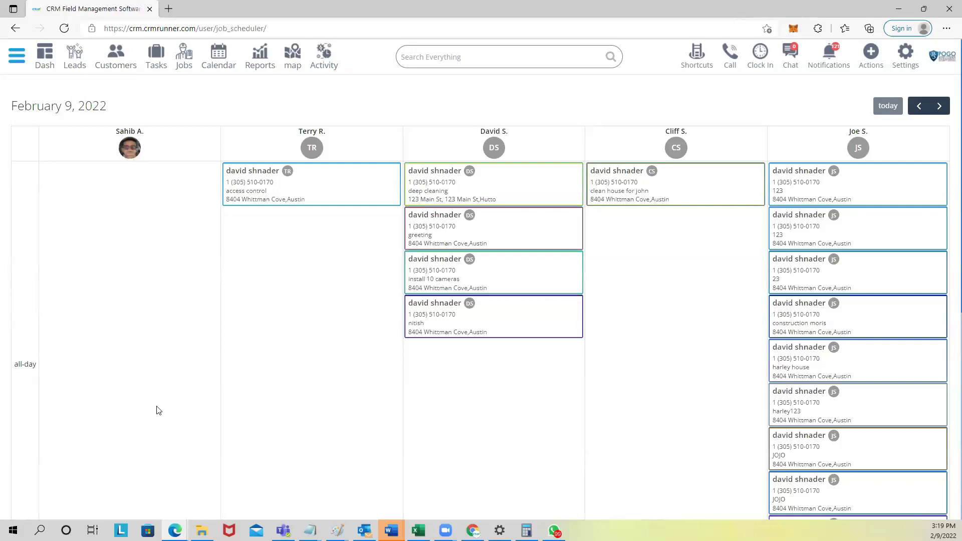
{"action": "scroll", "coordinate": [156, 434], "scroll_direction": "down", "scroll_amount": 3}
{"action": "scroll", "coordinate": [204, 409], "scroll_direction": "up", "scroll_amount": 3}
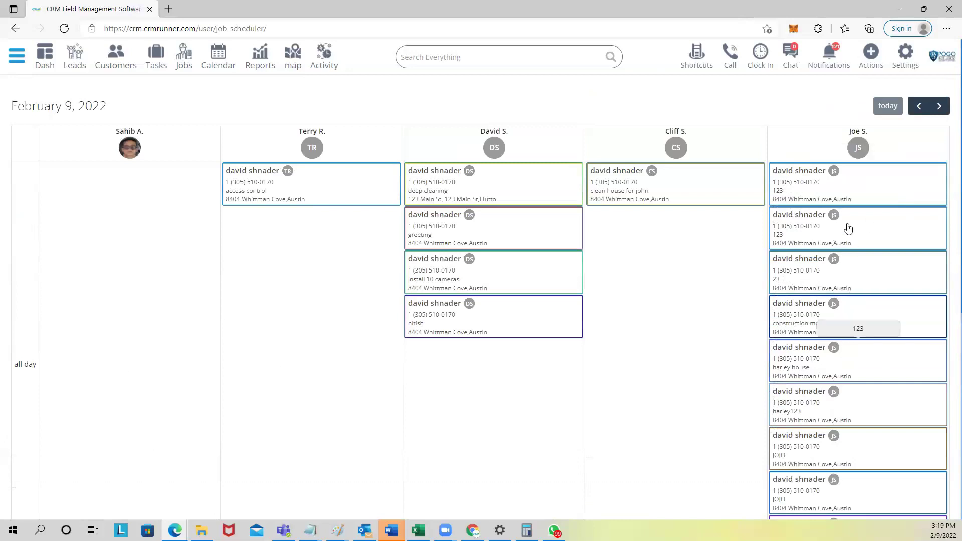
{"action": "scroll", "coordinate": [820, 323], "scroll_direction": "down", "scroll_amount": 3}
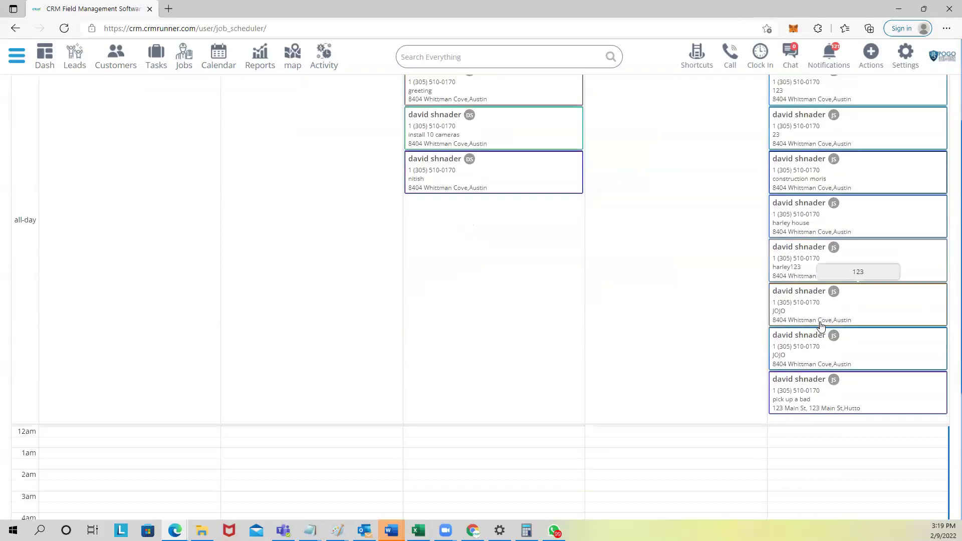
{"action": "scroll", "coordinate": [721, 346], "scroll_direction": "down", "scroll_amount": 5}
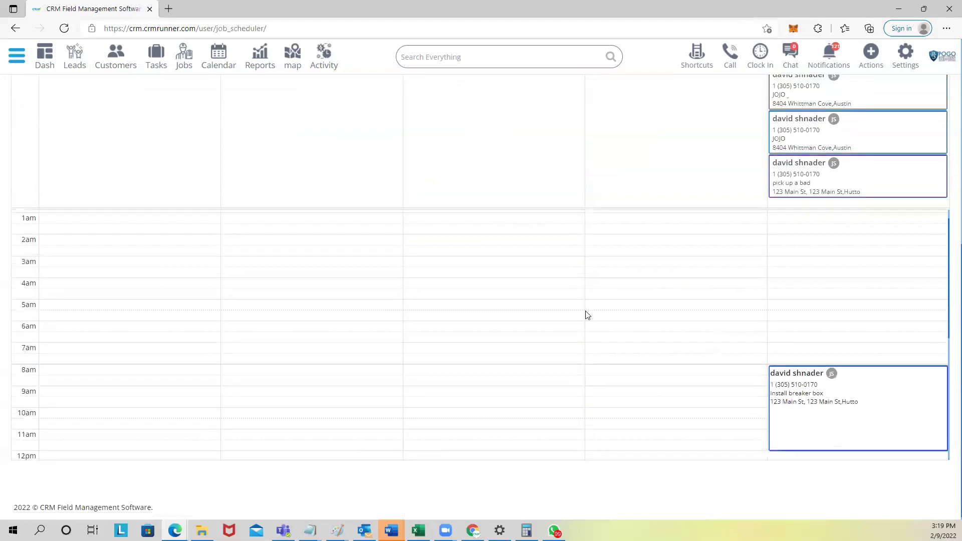
{"action": "scroll", "coordinate": [587, 315], "scroll_direction": "down", "scroll_amount": 1}
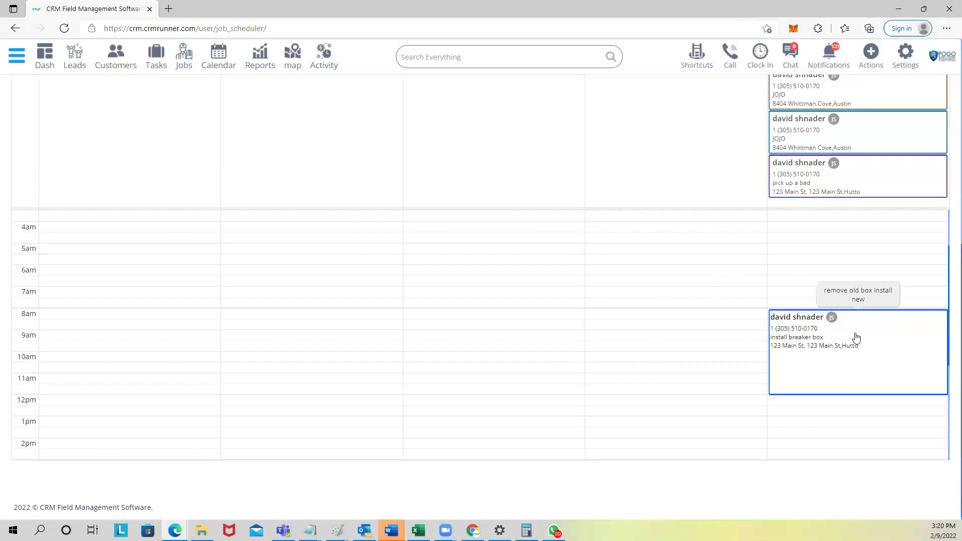
{"action": "scroll", "coordinate": [820, 324], "scroll_direction": "up", "scroll_amount": 2}
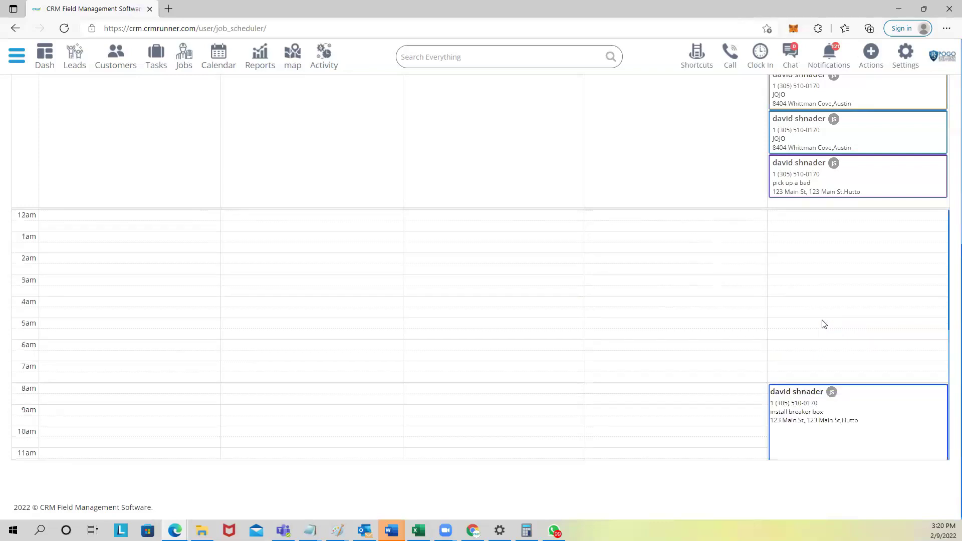
{"action": "scroll", "coordinate": [810, 287], "scroll_direction": "up", "scroll_amount": 10}
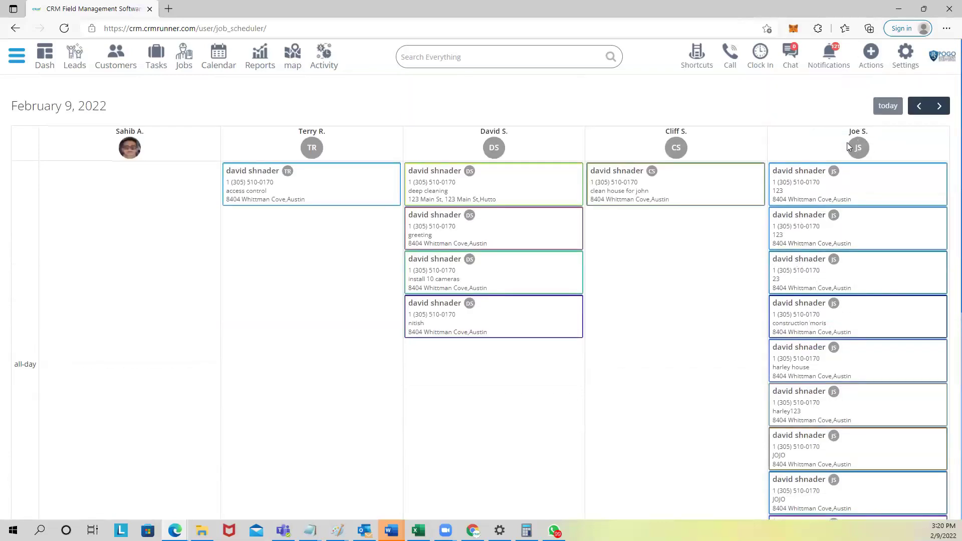
{"action": "scroll", "coordinate": [834, 216], "scroll_direction": "down", "scroll_amount": 7}
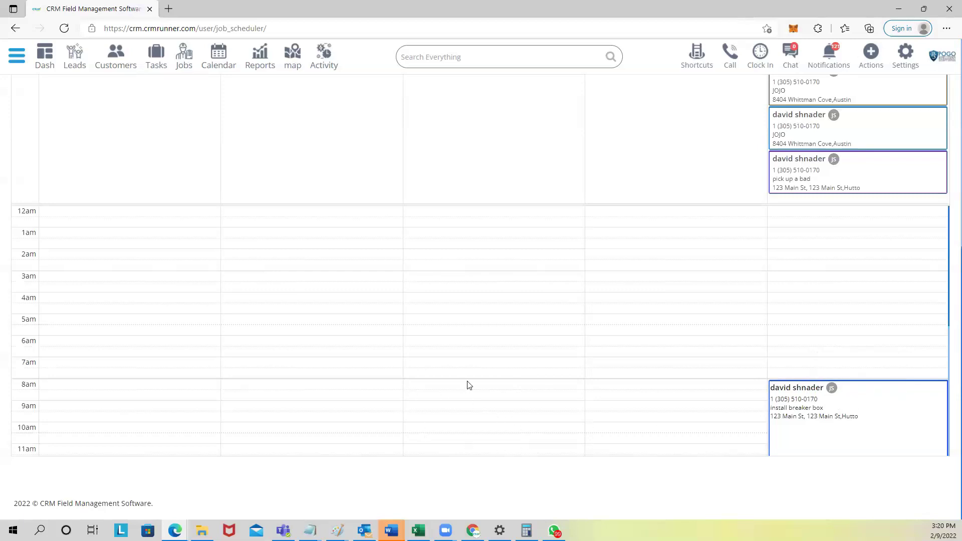
{"action": "scroll", "coordinate": [468, 384], "scroll_direction": "down", "scroll_amount": 2}
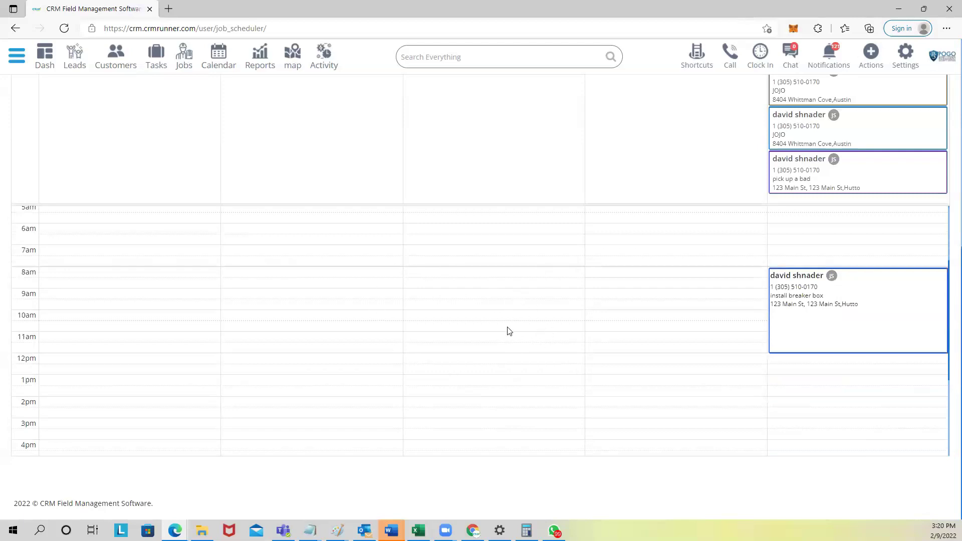
{"action": "scroll", "coordinate": [509, 334], "scroll_direction": "up", "scroll_amount": 1}
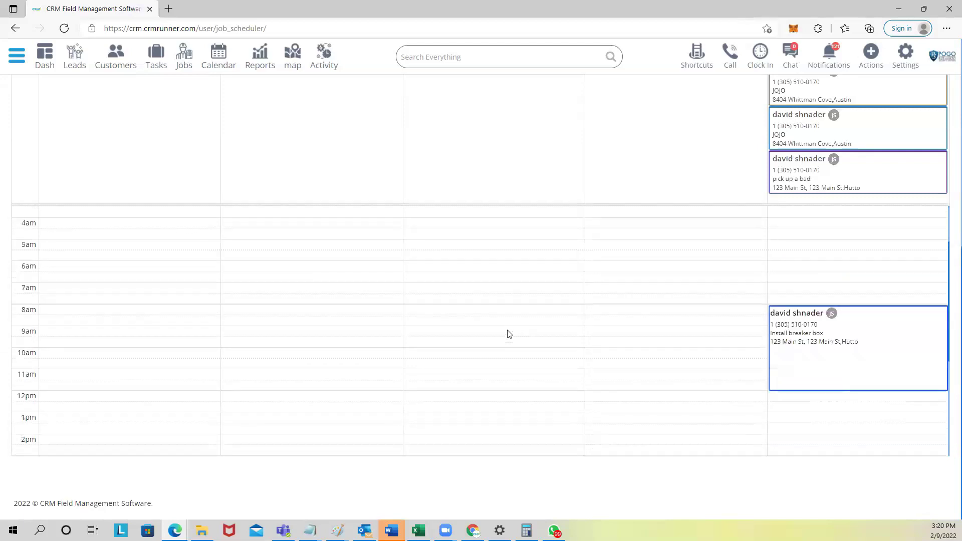
{"action": "scroll", "coordinate": [513, 350], "scroll_direction": "up", "scroll_amount": 8}
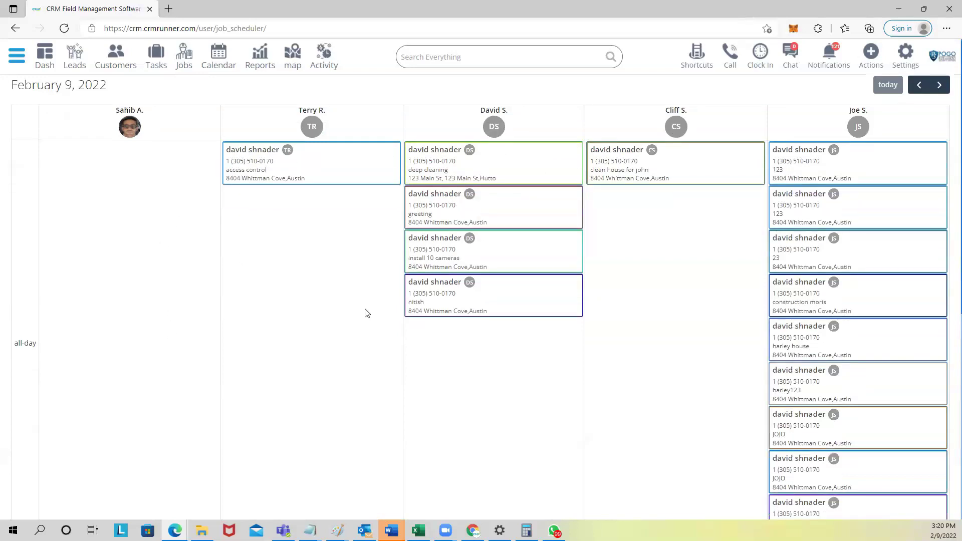
{"action": "scroll", "coordinate": [364, 313], "scroll_direction": "down", "scroll_amount": 5}
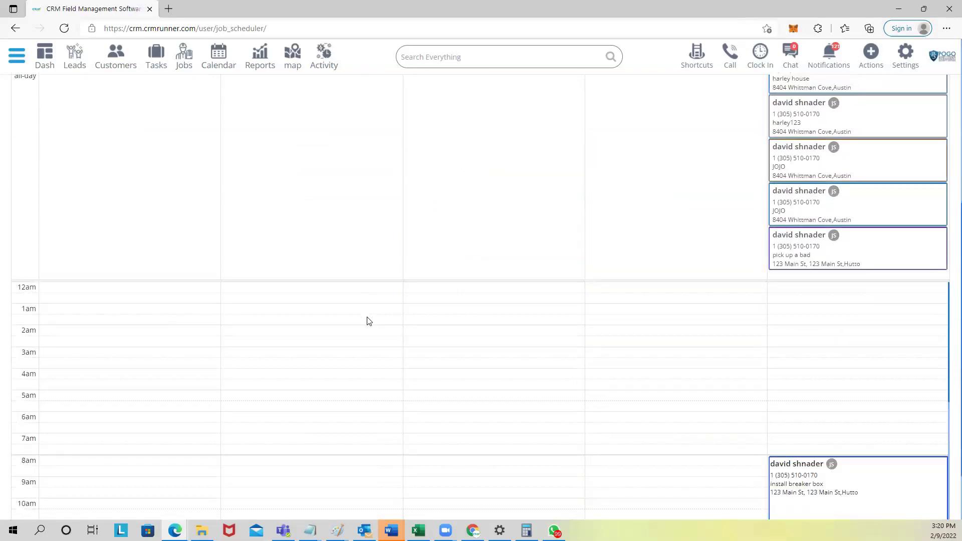
{"action": "scroll", "coordinate": [365, 323], "scroll_direction": "down", "scroll_amount": 2}
{"action": "scroll", "coordinate": [362, 329], "scroll_direction": "down", "scroll_amount": 1}
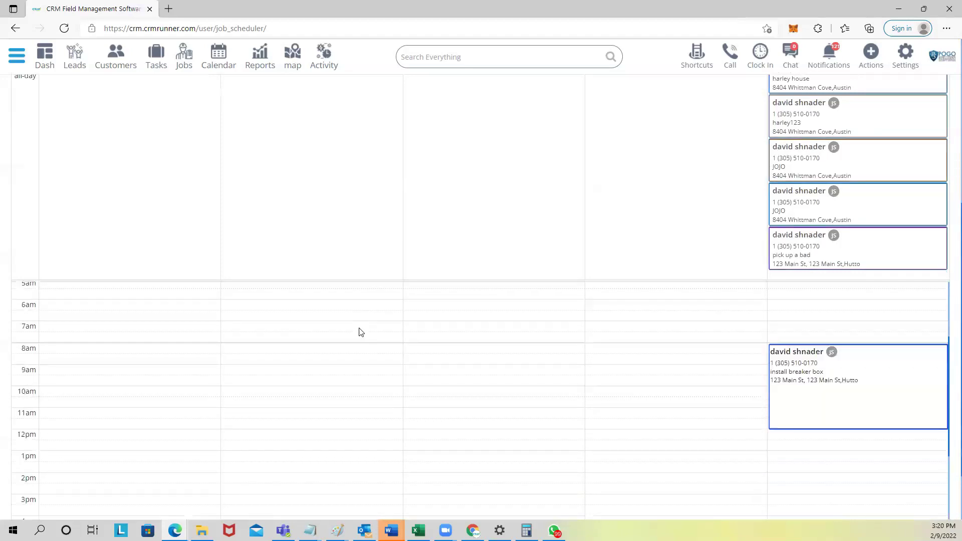
{"action": "scroll", "coordinate": [343, 355], "scroll_direction": "up", "scroll_amount": 2}
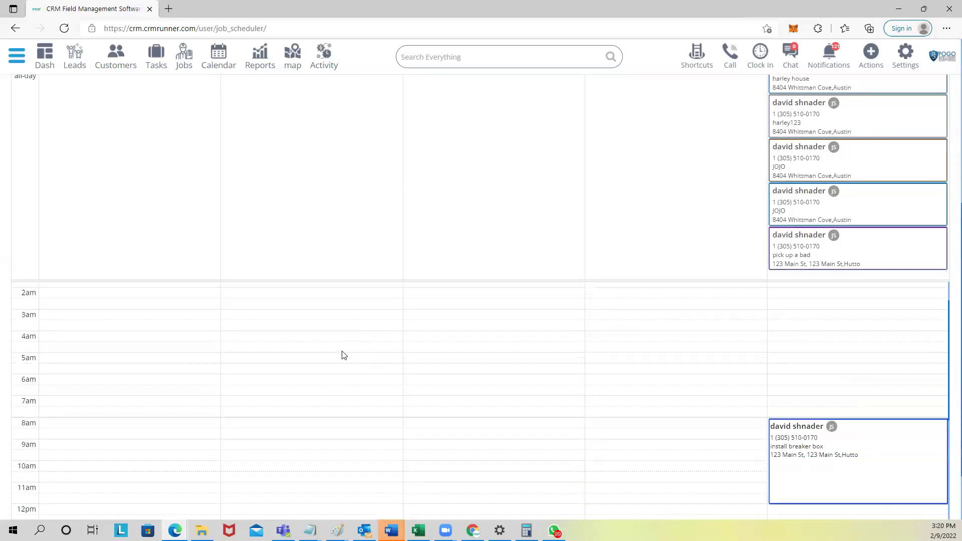
{"action": "scroll", "coordinate": [343, 354], "scroll_direction": "up", "scroll_amount": 2}
{"action": "scroll", "coordinate": [274, 339], "scroll_direction": "up", "scroll_amount": 2}
{"action": "scroll", "coordinate": [275, 339], "scroll_direction": "up", "scroll_amount": 3}
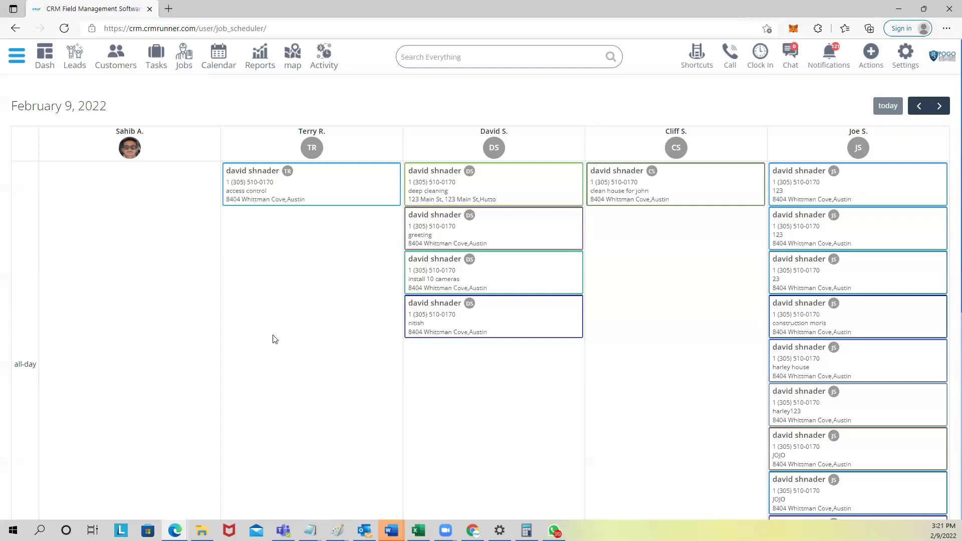
{"action": "scroll", "coordinate": [371, 401], "scroll_direction": "down", "scroll_amount": 2}
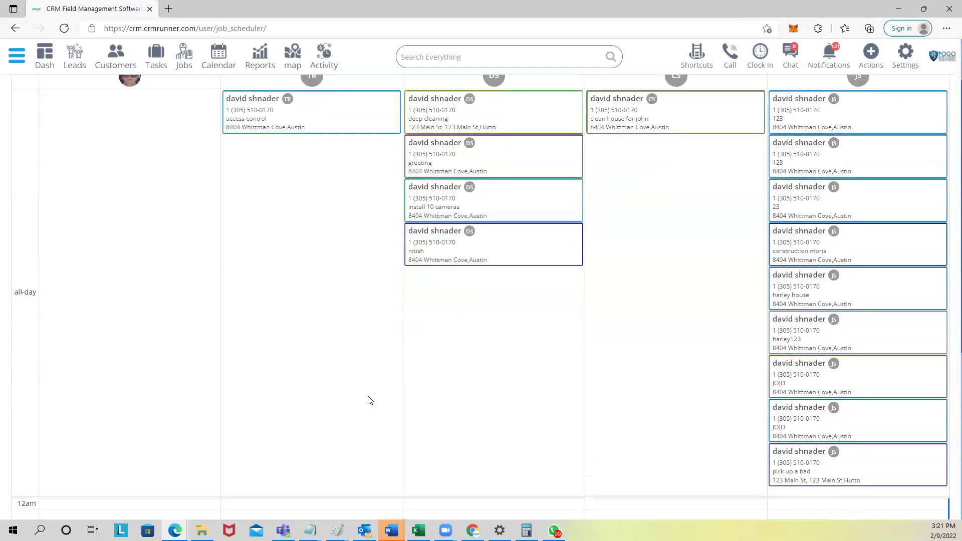
{"action": "scroll", "coordinate": [366, 400], "scroll_direction": "up", "scroll_amount": 2}
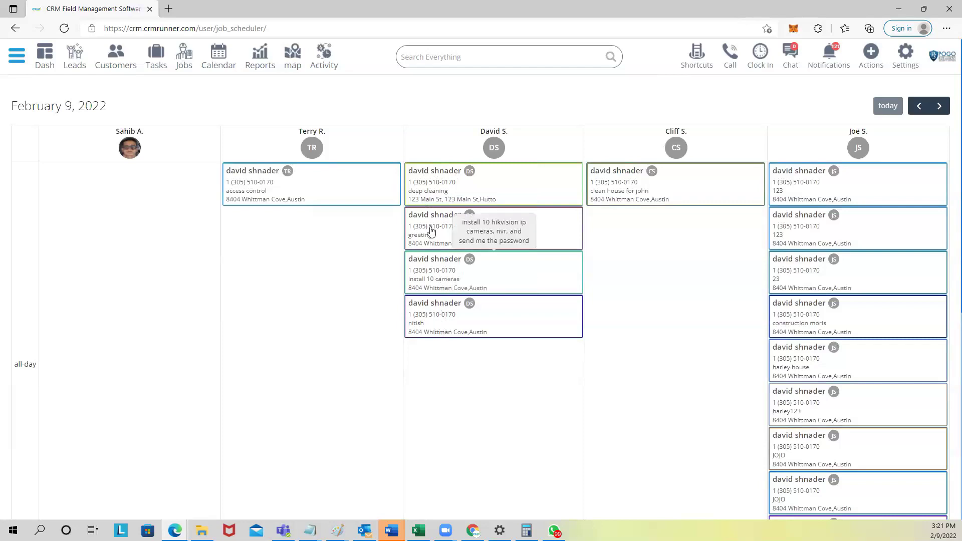
{"action": "scroll", "coordinate": [426, 333], "scroll_direction": "down", "scroll_amount": 3}
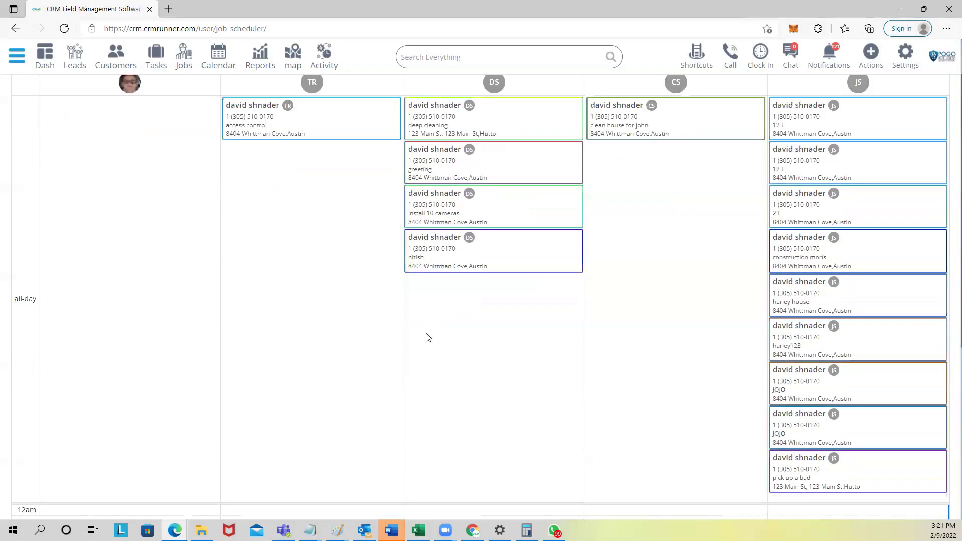
{"action": "scroll", "coordinate": [427, 333], "scroll_direction": "up", "scroll_amount": 3}
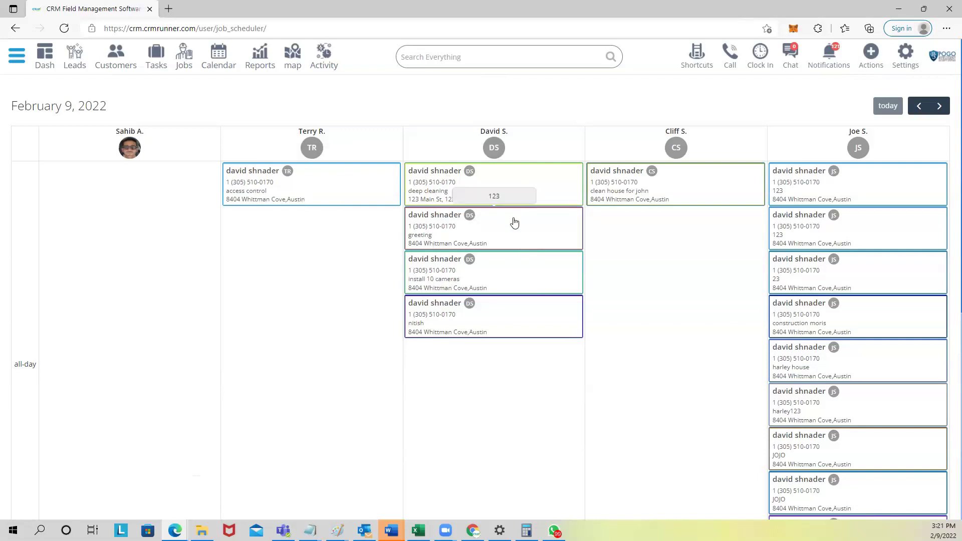
{"action": "scroll", "coordinate": [515, 253], "scroll_direction": "down", "scroll_amount": 7}
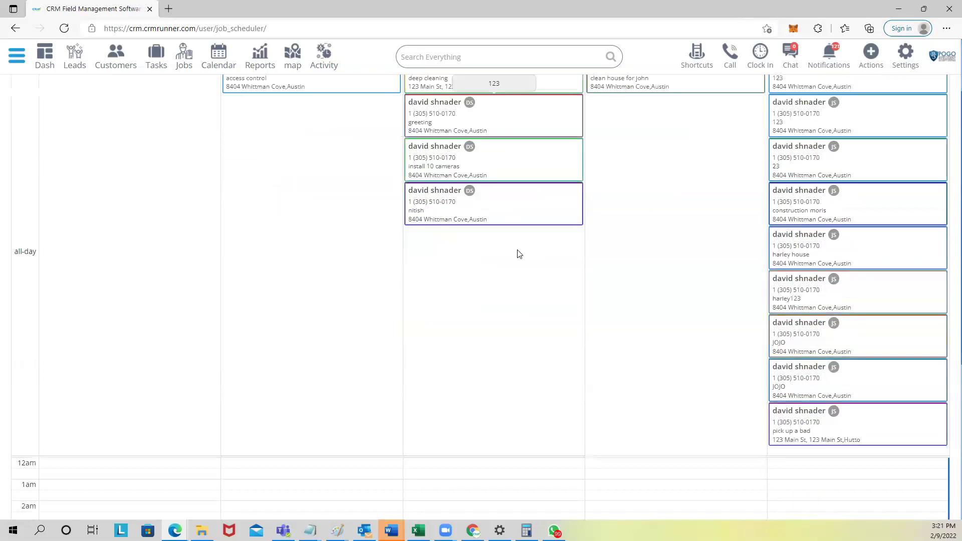
{"action": "scroll", "coordinate": [632, 313], "scroll_direction": "down", "scroll_amount": 2}
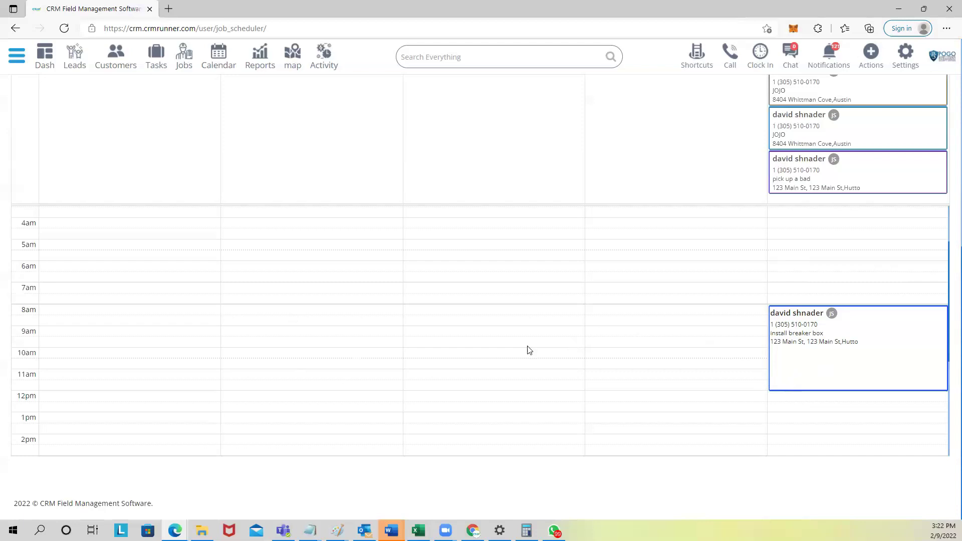
{"action": "scroll", "coordinate": [529, 350], "scroll_direction": "up", "scroll_amount": 3}
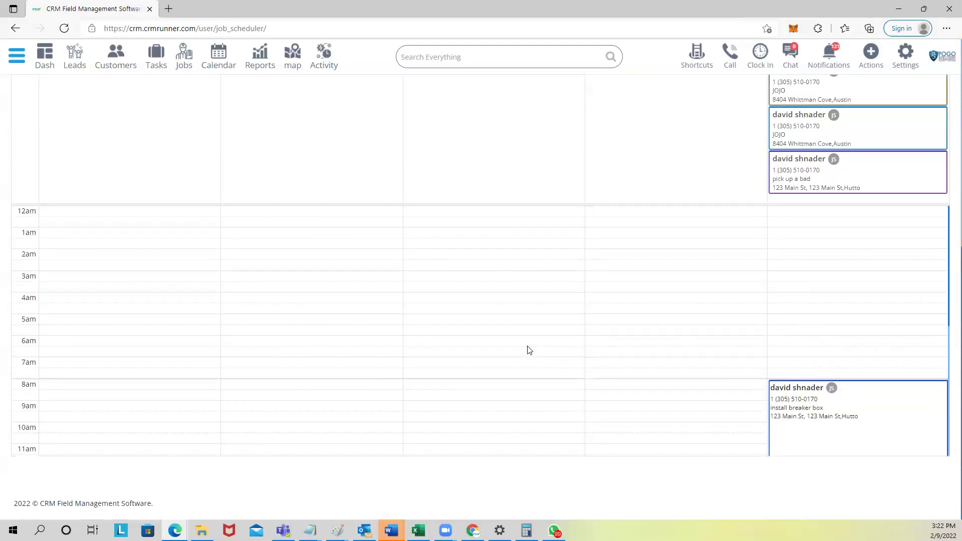
{"action": "scroll", "coordinate": [427, 318], "scroll_direction": "up", "scroll_amount": 4}
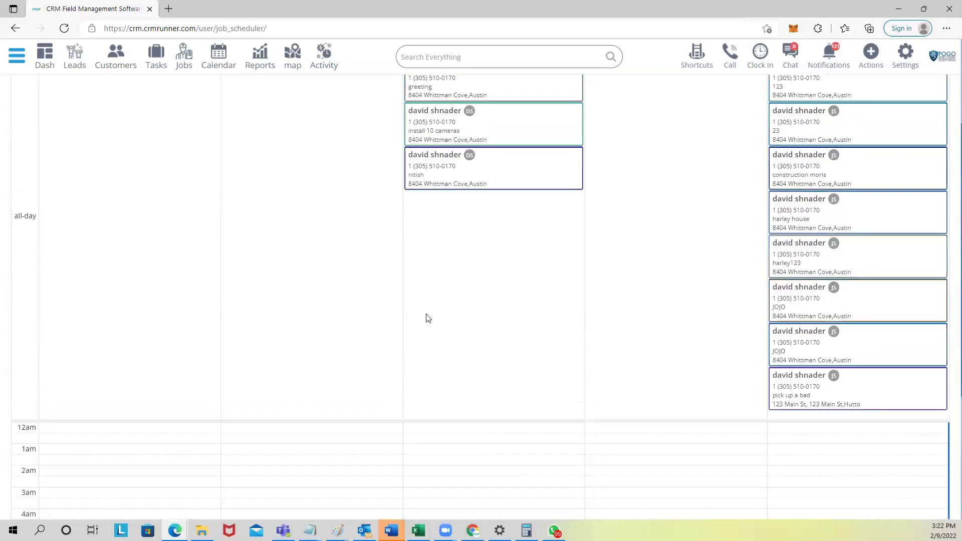
{"action": "scroll", "coordinate": [427, 319], "scroll_direction": "down", "scroll_amount": 2}
{"action": "scroll", "coordinate": [427, 319], "scroll_direction": "down", "scroll_amount": 3}
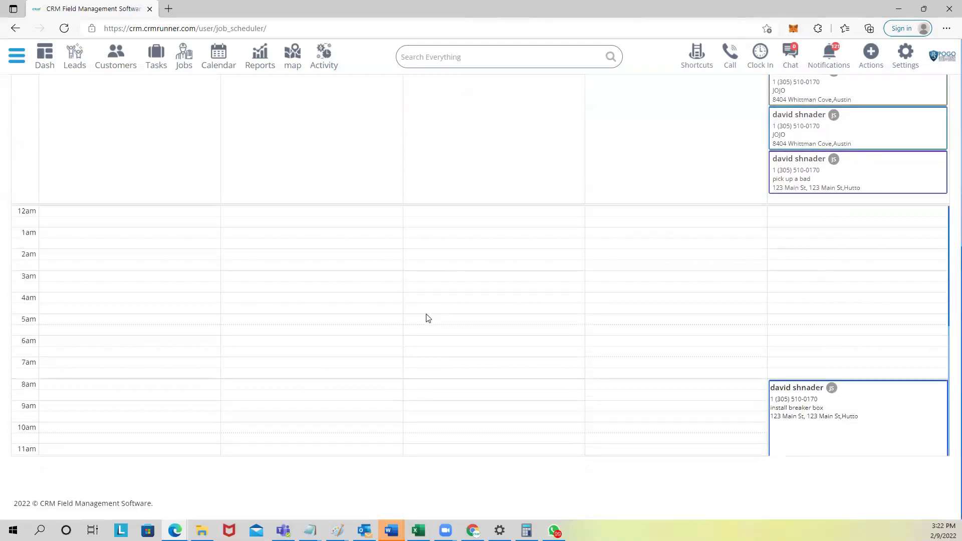
{"action": "scroll", "coordinate": [427, 318], "scroll_direction": "down", "scroll_amount": 1}
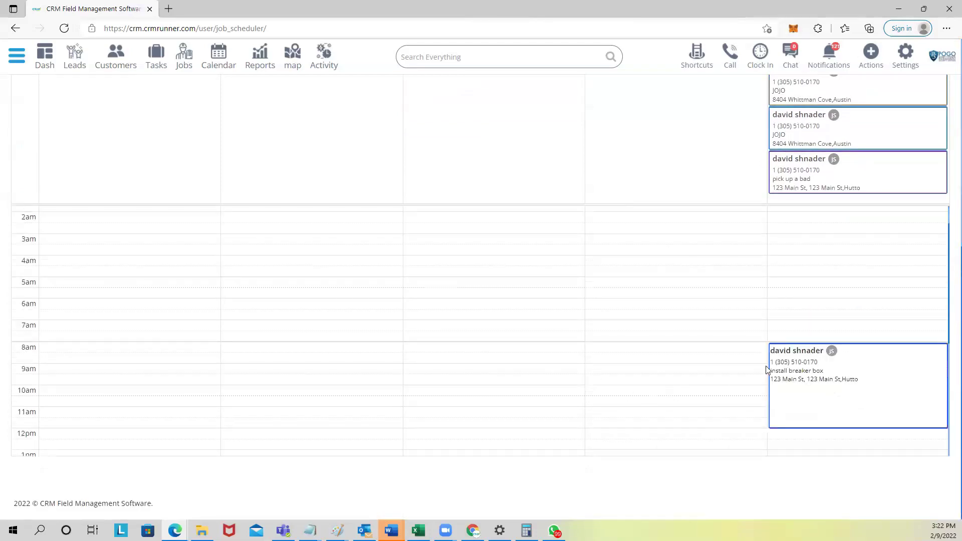
{"action": "mouse_move", "coordinate": [779, 370]}
{"action": "scroll", "coordinate": [410, 354], "scroll_direction": "down", "scroll_amount": 1}
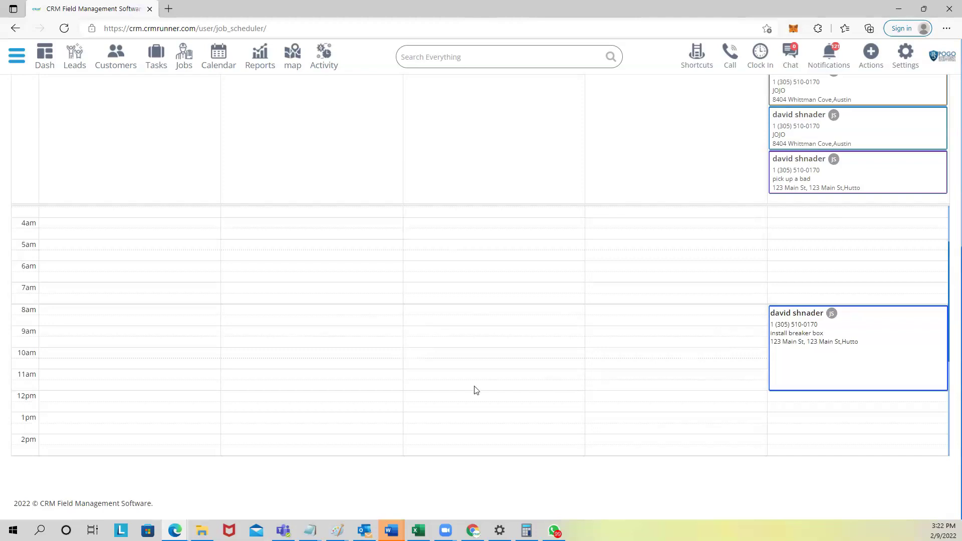
{"action": "scroll", "coordinate": [476, 391], "scroll_direction": "up", "scroll_amount": 1}
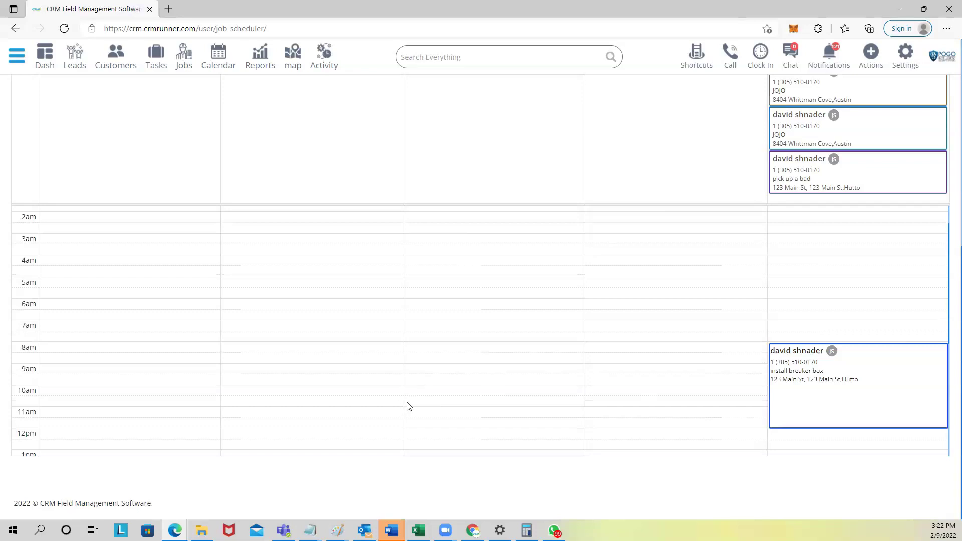
{"action": "scroll", "coordinate": [408, 405], "scroll_direction": "up", "scroll_amount": 6}
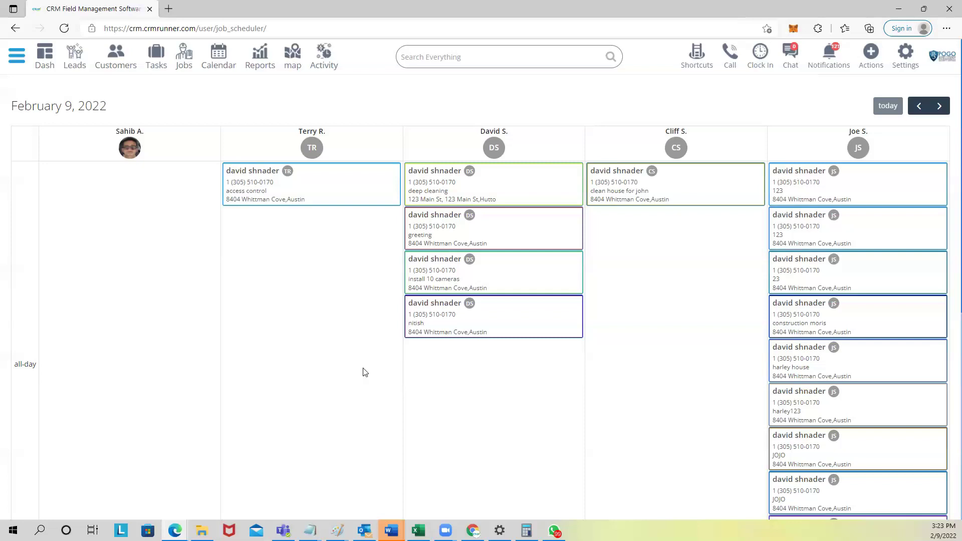
Step: Load the Smart Mirroring page 192.168.1.21/1/1.htm in a new Edge tab
{"action": "left_click", "coordinate": [166, 7]}
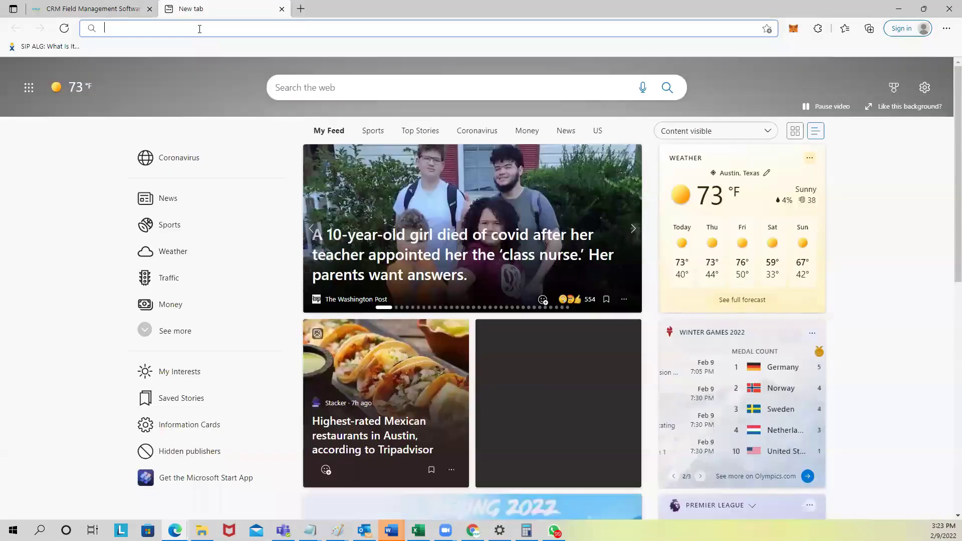
{"action": "left_click", "coordinate": [200, 29]}
{"action": "type", "text": "192"}
{"action": "key", "text": "Return"}
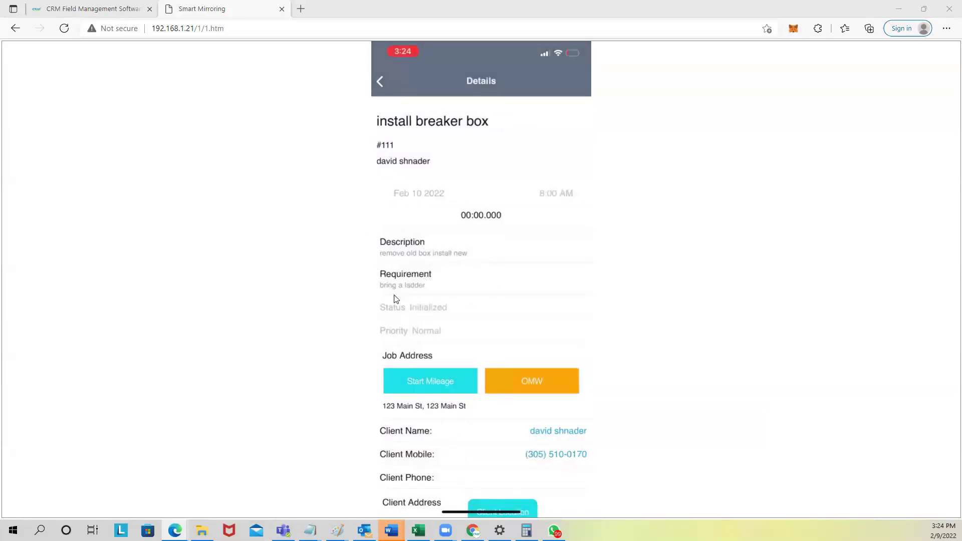
Step: Mark the technician as on the way (OMW), then as Reached at the job
{"action": "scroll", "coordinate": [429, 309], "scroll_direction": "down", "scroll_amount": 2}
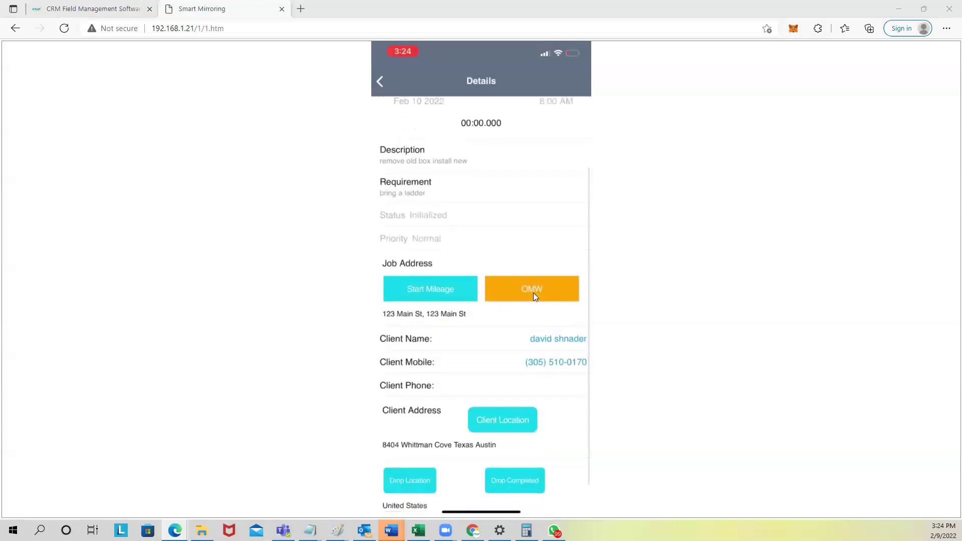
{"action": "left_click", "coordinate": [531, 294]}
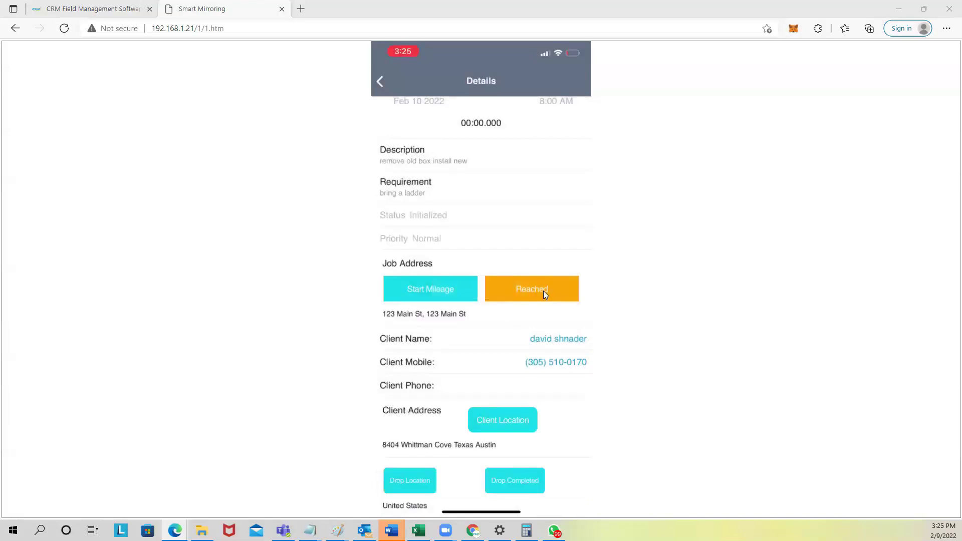
{"action": "left_click", "coordinate": [543, 291]}
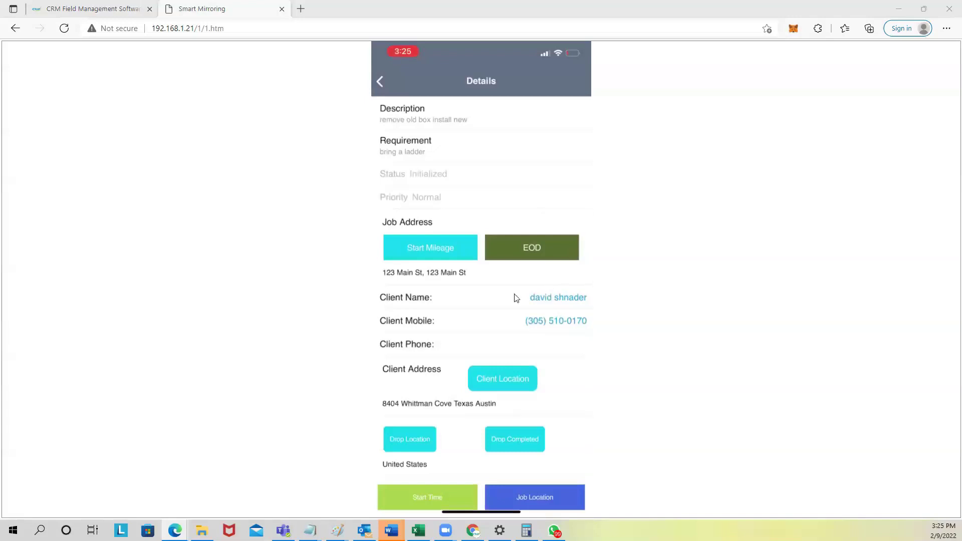
Step: Cancel a call to the client's mobile, then open Waze directions to the job location
{"action": "left_click", "coordinate": [571, 321]}
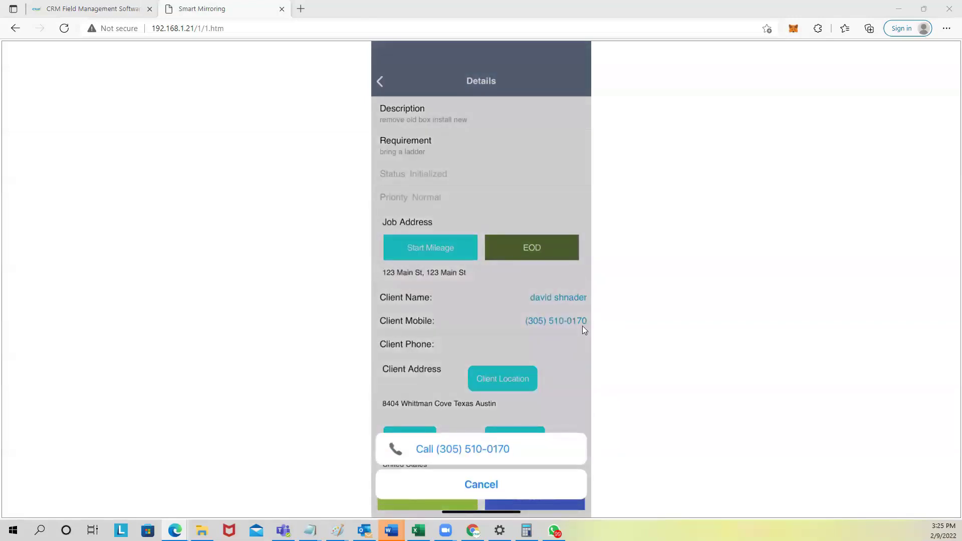
{"action": "left_click", "coordinate": [582, 326]}
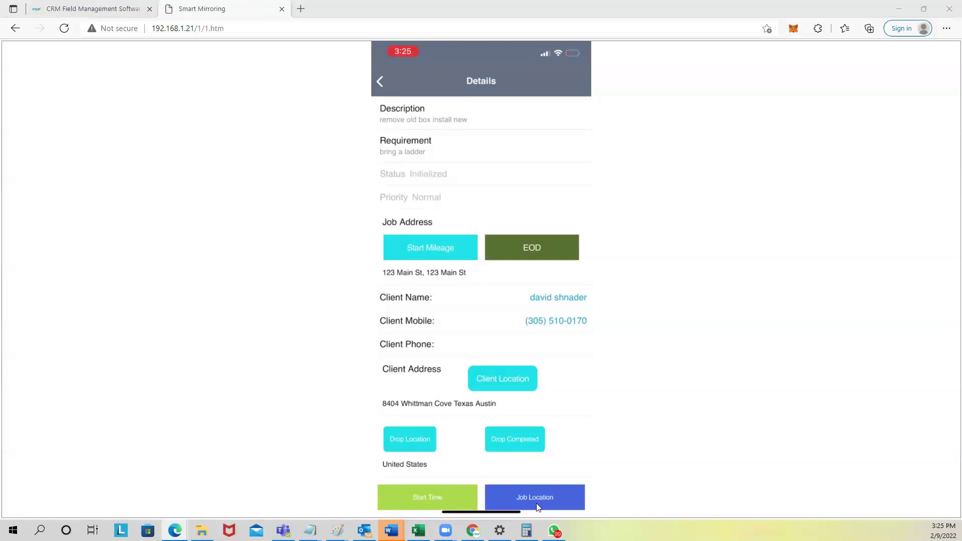
{"action": "left_click", "coordinate": [536, 503]}
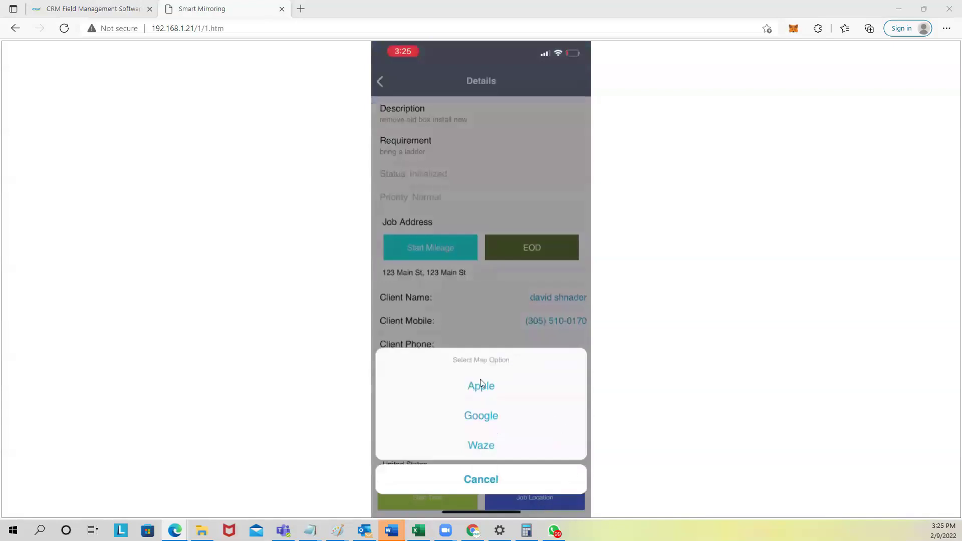
{"action": "left_click", "coordinate": [480, 439]}
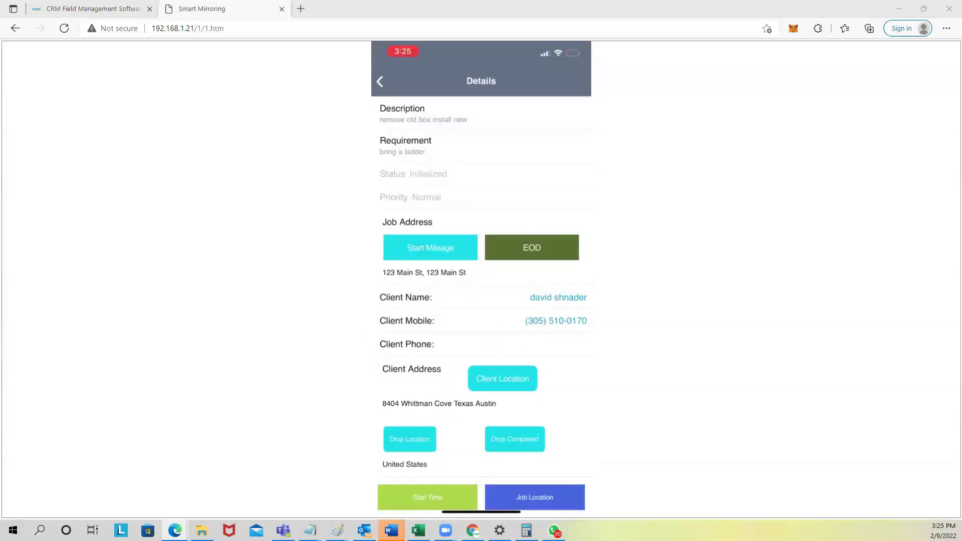
Step: Start the install breaker box job's timer with Start Time on its Details page
{"action": "mouse_move", "coordinate": [446, 530]}
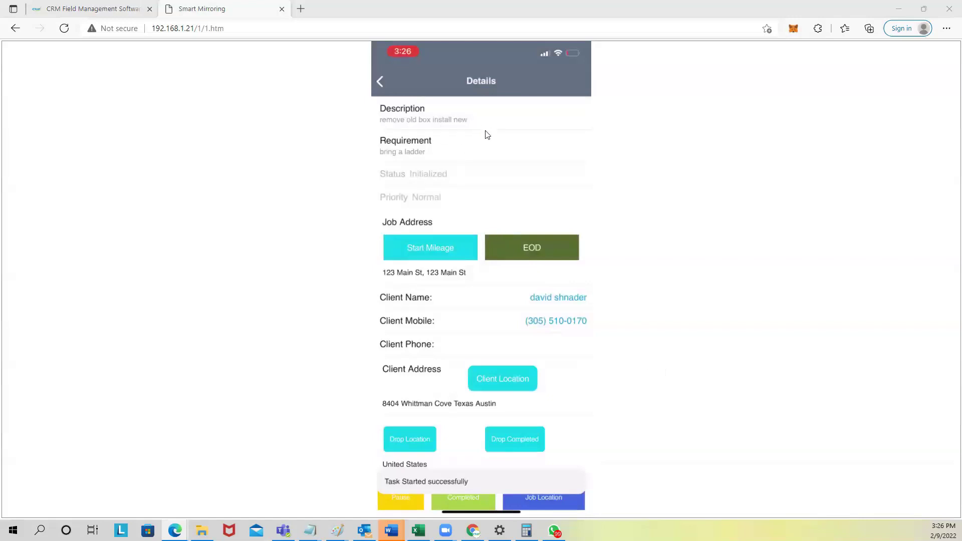
{"action": "scroll", "coordinate": [484, 132], "scroll_direction": "up", "scroll_amount": 3}
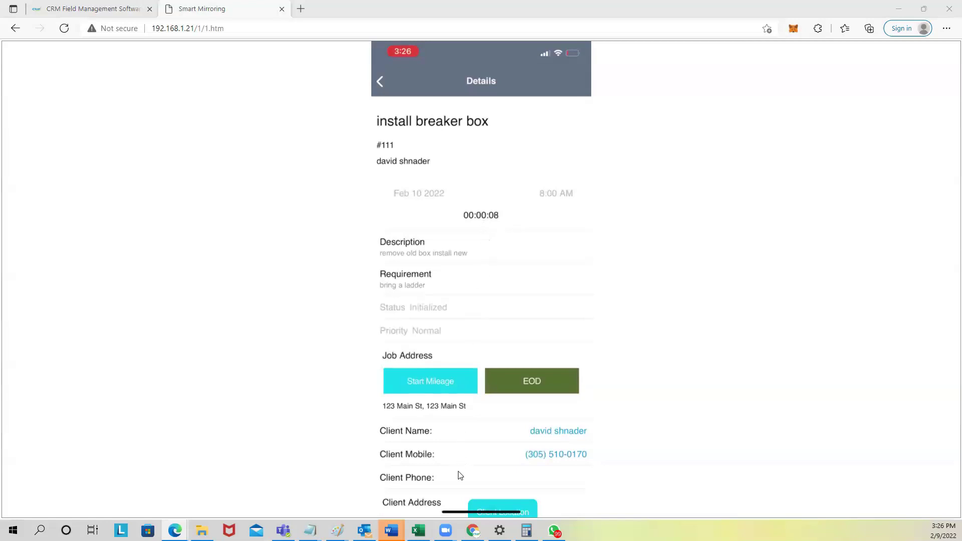
{"action": "scroll", "coordinate": [448, 504], "scroll_direction": "down", "scroll_amount": 3}
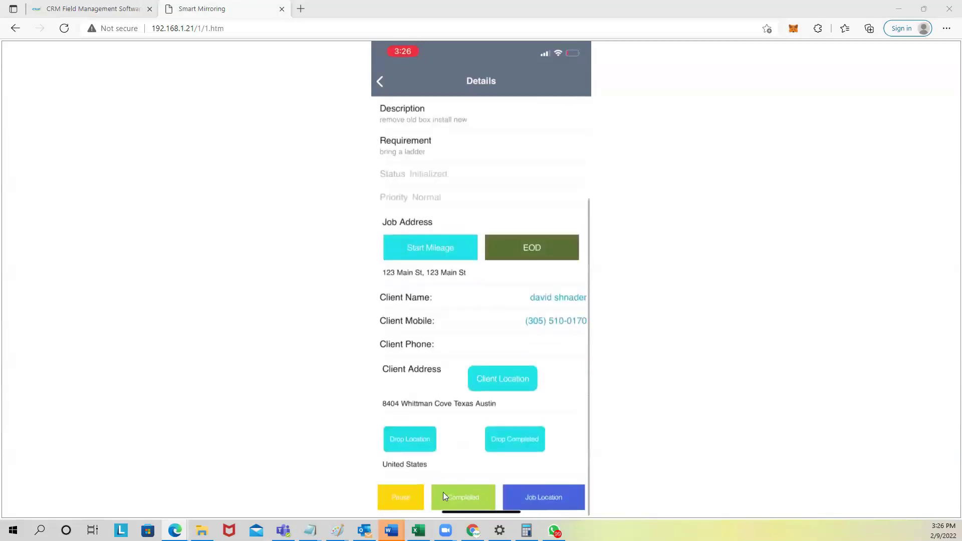
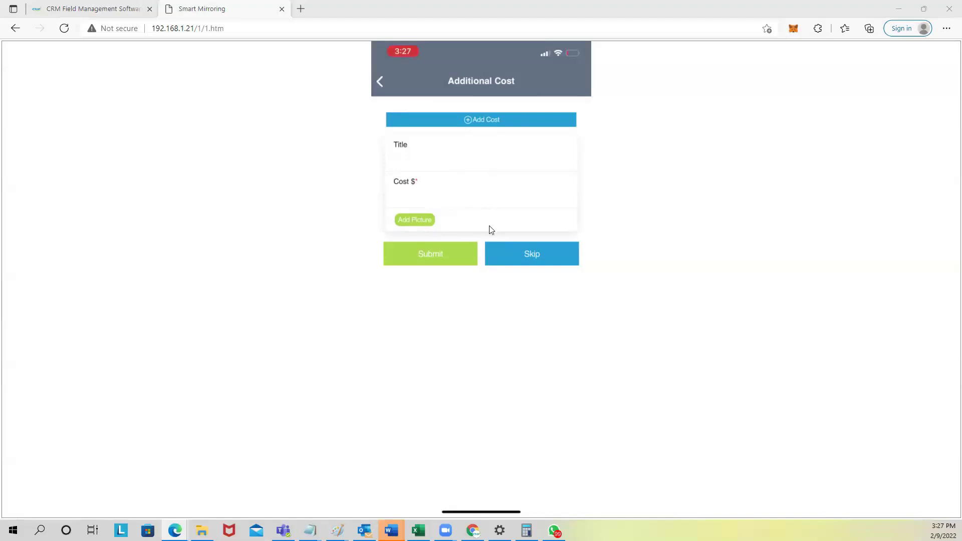
Step: Skip adding an additional cost to the job
{"action": "left_click", "coordinate": [515, 258]}
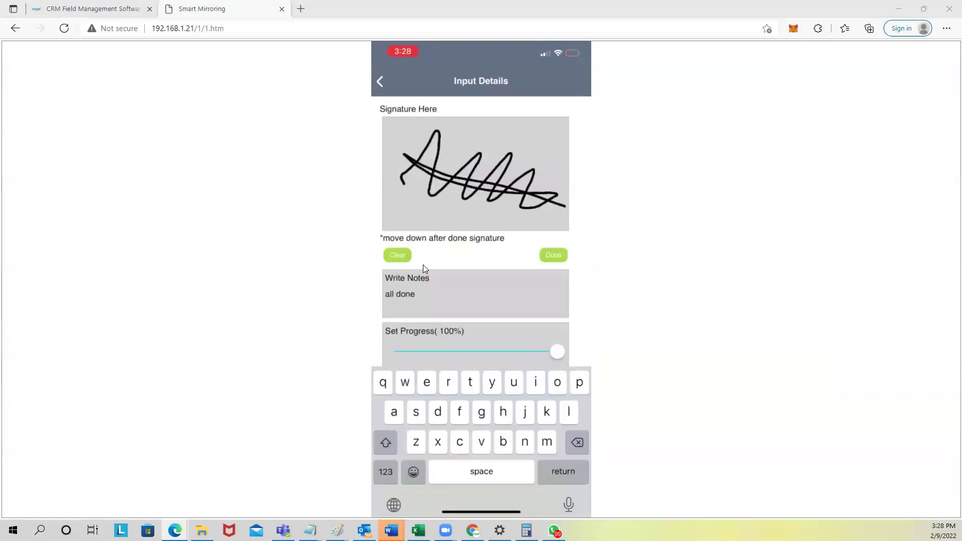
Step: Give the attached job photo the caption 'breaker box'
{"action": "type", "text": "b"}
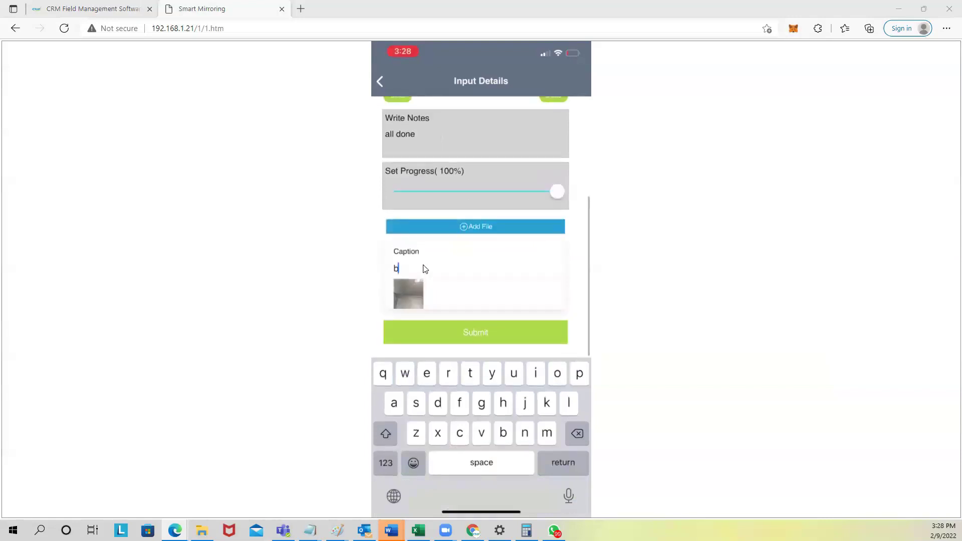
{"action": "type", "text": "reaker box"}
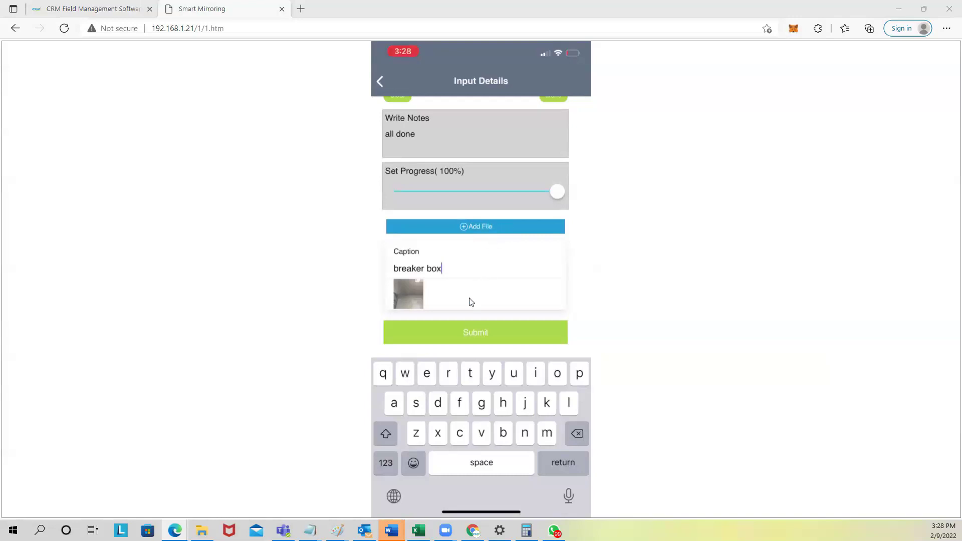
{"action": "left_click", "coordinate": [455, 312]}
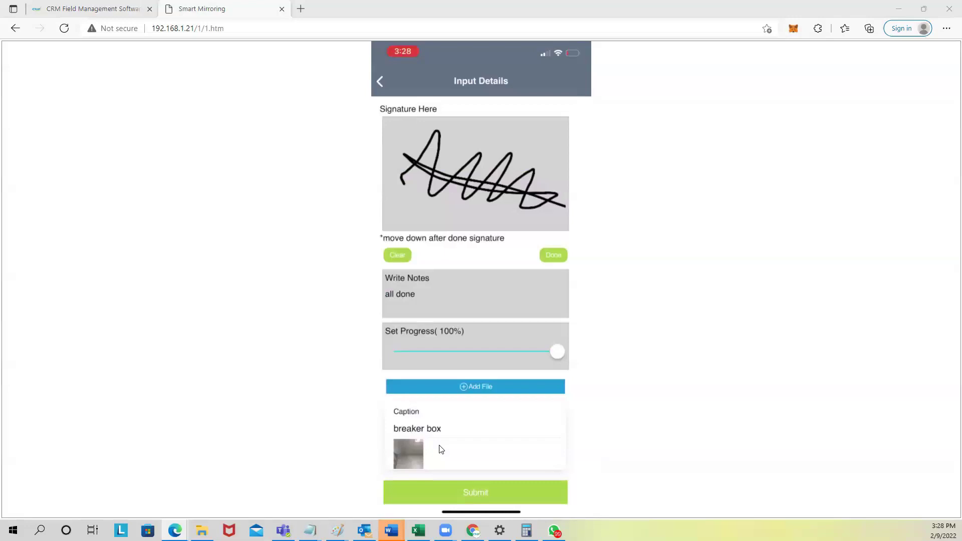
{"action": "left_click", "coordinate": [98, 9]}
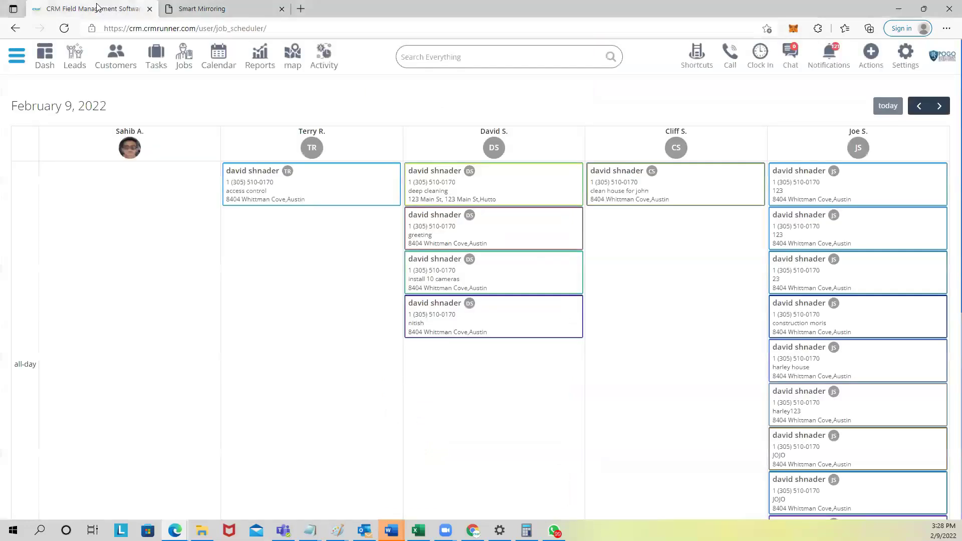
Step: Open the install breaker box job's report and review its signature and 'all done' note
{"action": "left_click", "coordinate": [184, 64]}
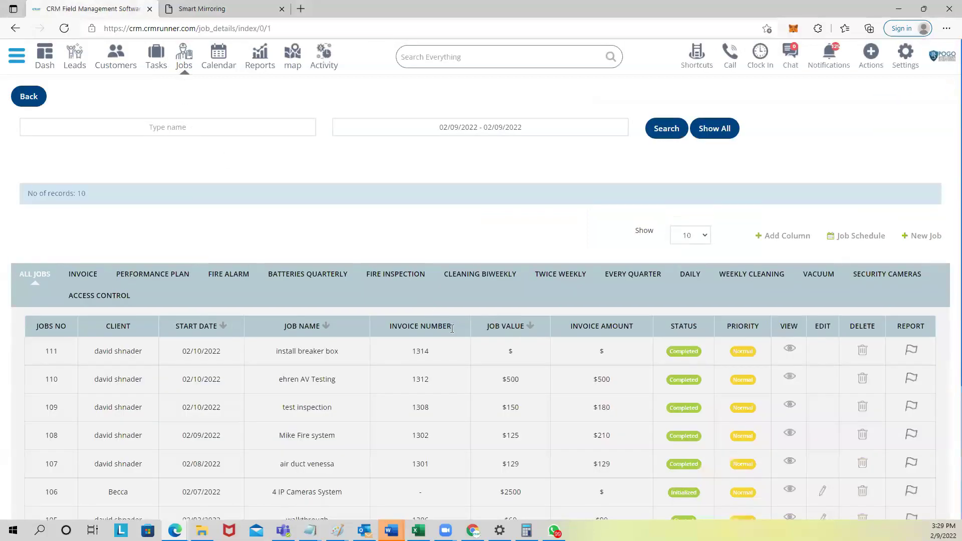
{"action": "left_click", "coordinate": [911, 350]}
{"action": "scroll", "coordinate": [103, 301], "scroll_direction": "down", "scroll_amount": 2}
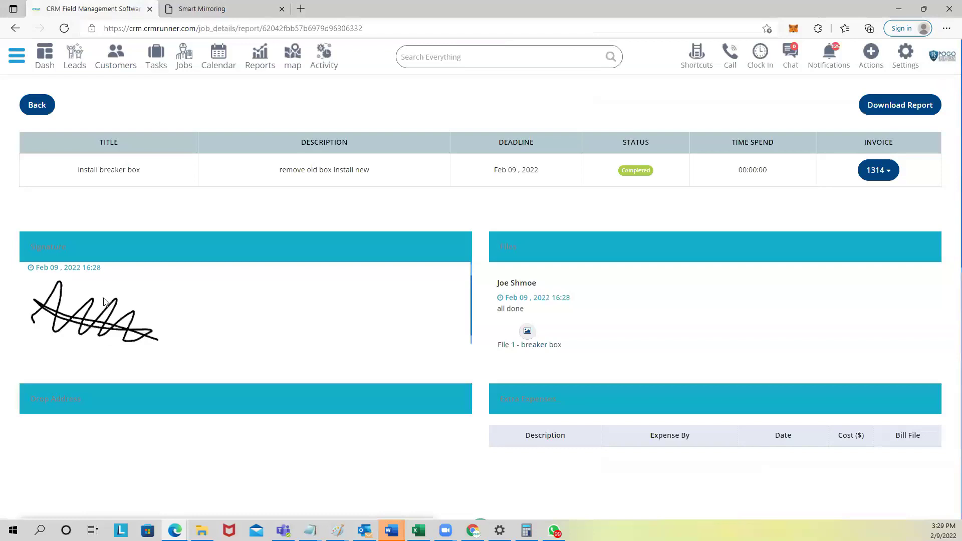
{"action": "left_click_drag", "start_coordinate": [497, 308], "coordinate": [532, 317]}
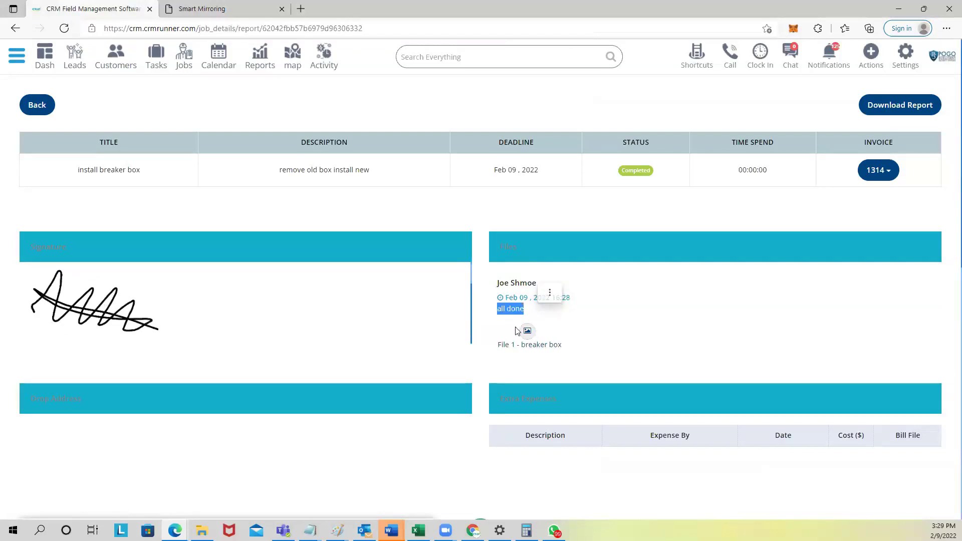
Step: Download the attached breaker box photo and view it in Photos
{"action": "left_click", "coordinate": [531, 336]}
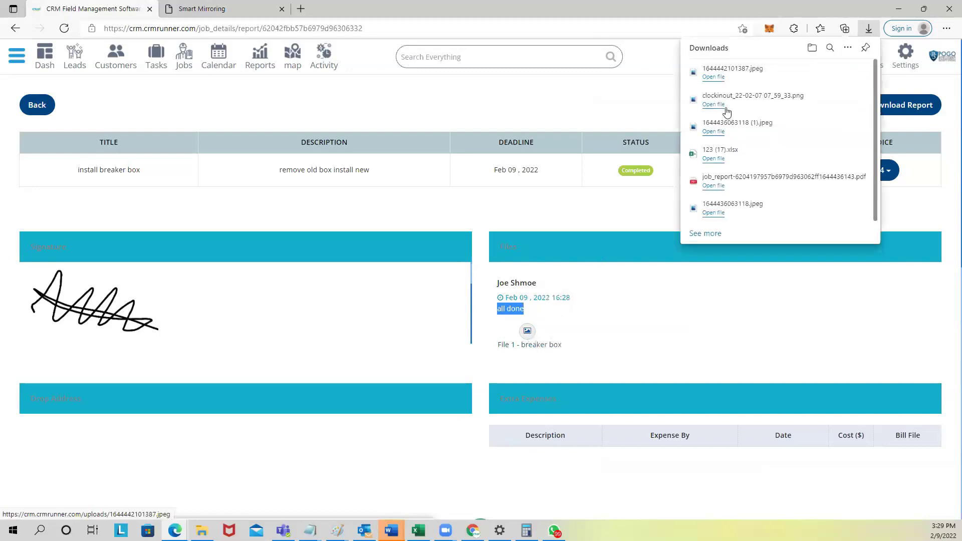
{"action": "left_click", "coordinate": [720, 81]}
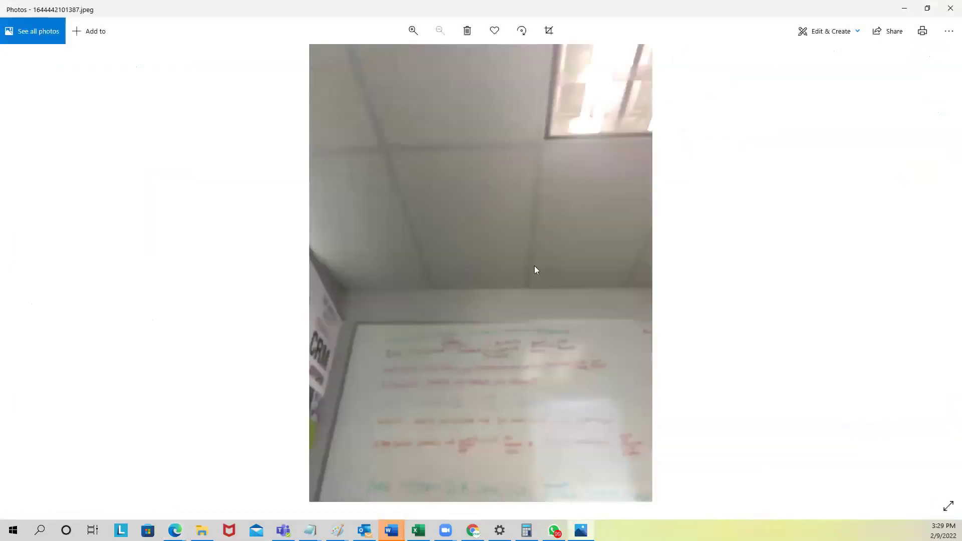
{"action": "left_click", "coordinate": [950, 8]}
{"action": "scroll", "coordinate": [591, 394], "scroll_direction": "down", "scroll_amount": 3}
{"action": "scroll", "coordinate": [596, 322], "scroll_direction": "up", "scroll_amount": 4}
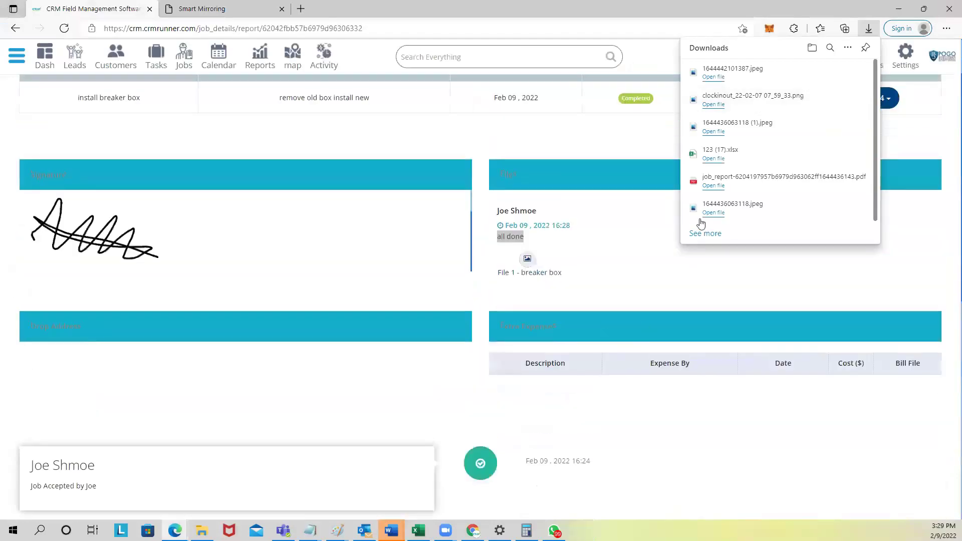
{"action": "left_click", "coordinate": [628, 133]}
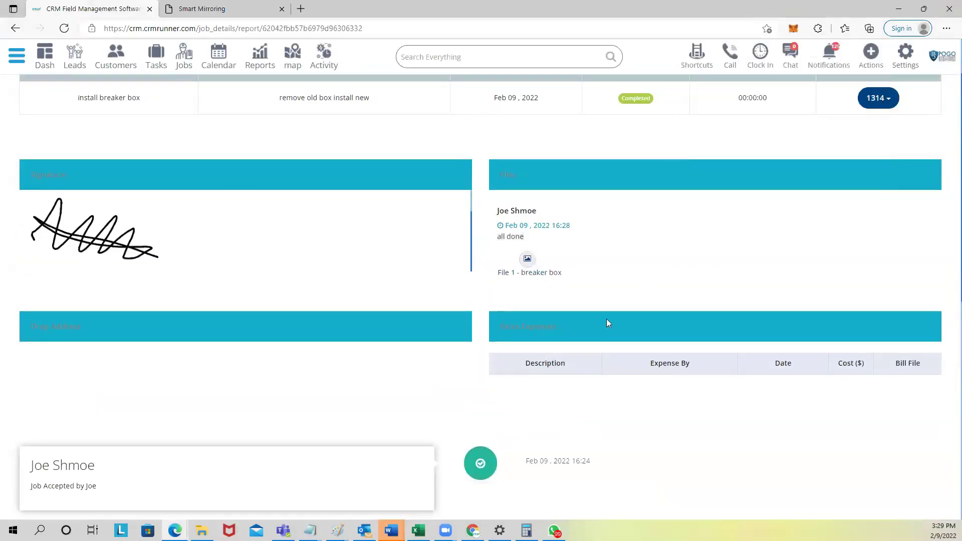
Step: Review the report's timeline and download the job report as a PDF
{"action": "scroll", "coordinate": [605, 410], "scroll_direction": "down", "scroll_amount": 4}
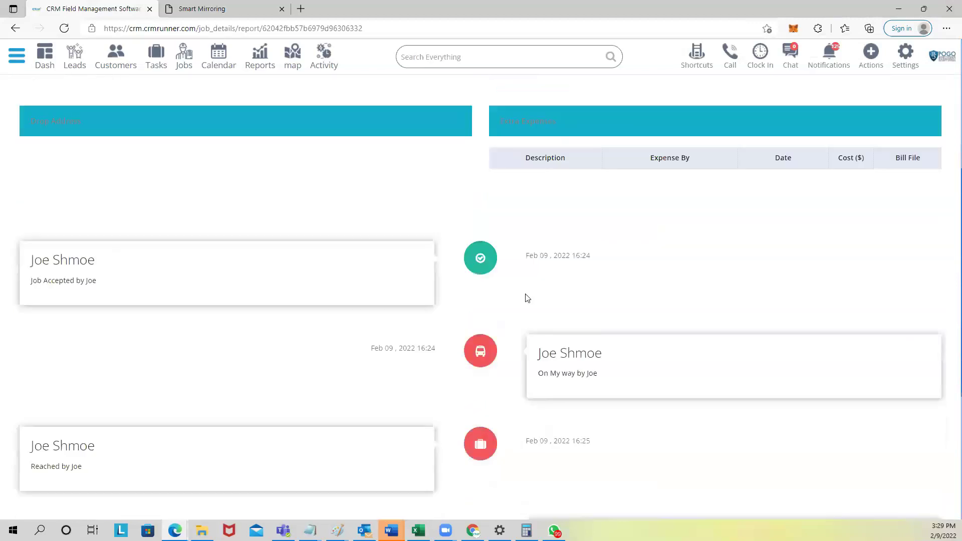
{"action": "scroll", "coordinate": [472, 256], "scroll_direction": "down", "scroll_amount": 5}
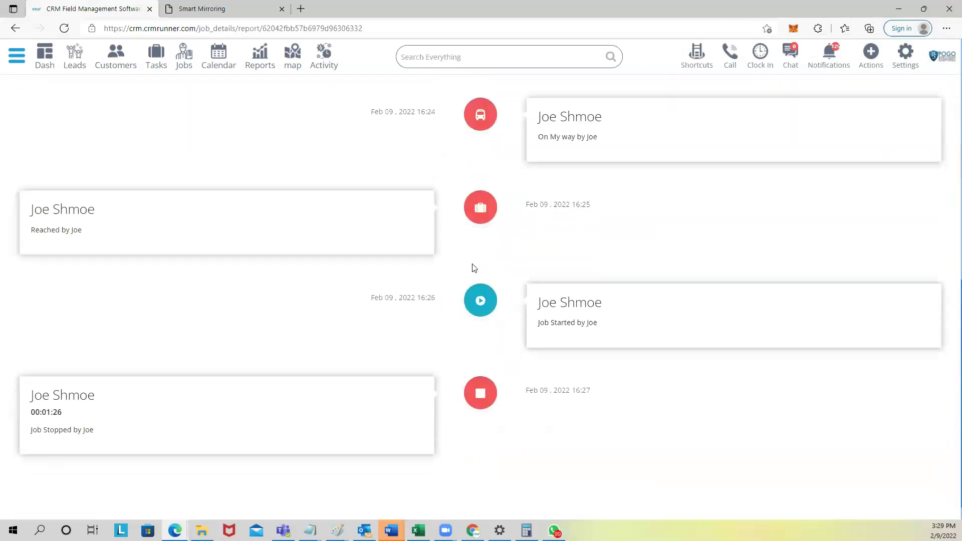
{"action": "scroll", "coordinate": [476, 371], "scroll_direction": "up", "scroll_amount": 10}
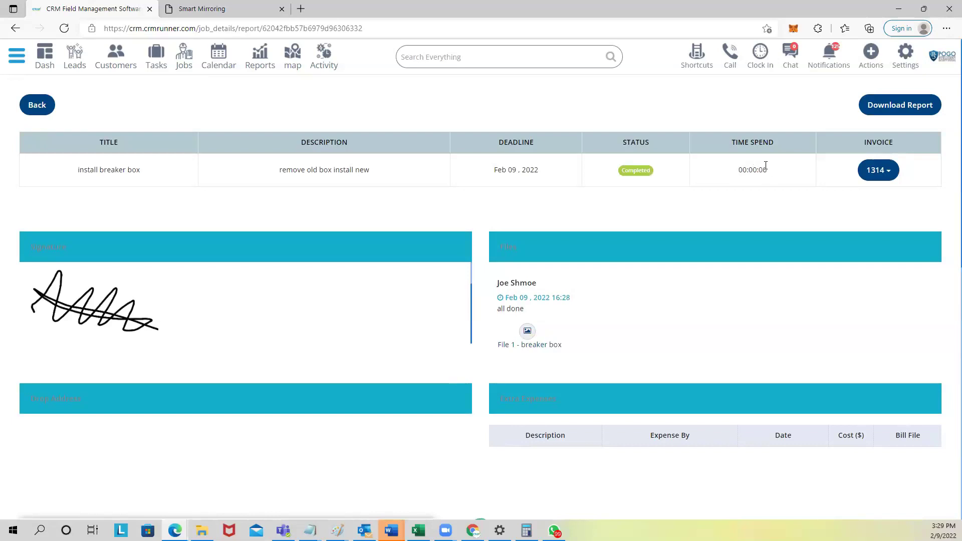
{"action": "left_click", "coordinate": [894, 107]}
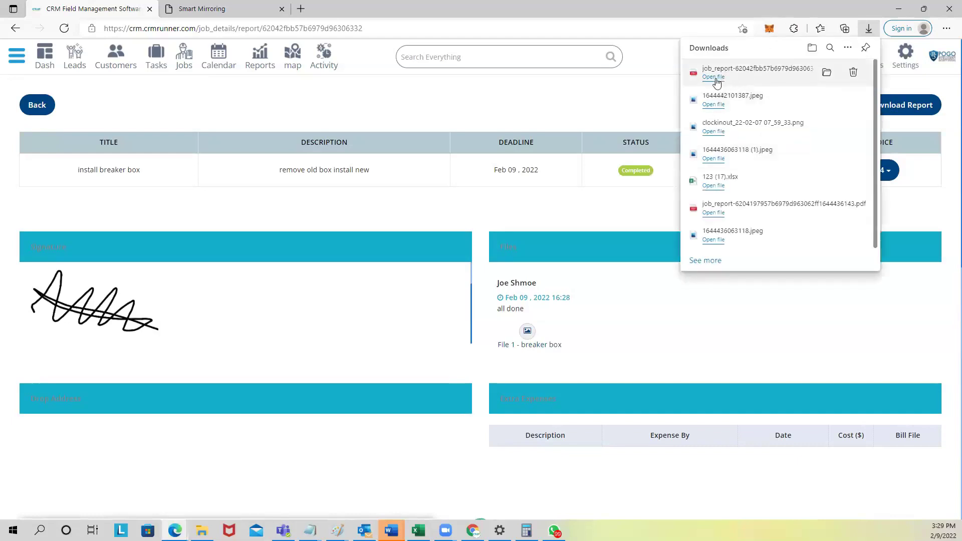
Step: Open the downloaded job_report PDF and scroll through both pages
{"action": "left_click", "coordinate": [713, 77]}
{"action": "scroll", "coordinate": [461, 200], "scroll_direction": "down", "scroll_amount": 2}
{"action": "scroll", "coordinate": [461, 205], "scroll_direction": "down", "scroll_amount": 10}
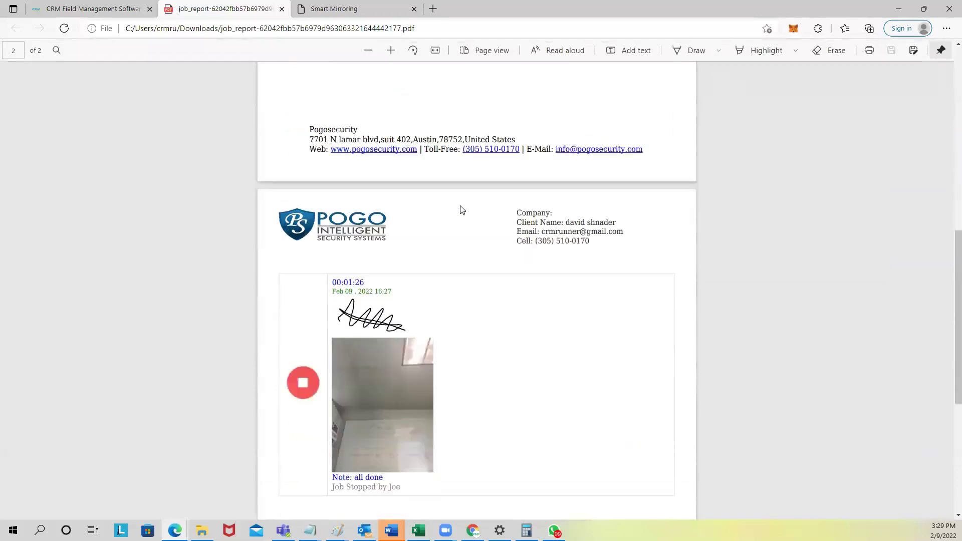
{"action": "scroll", "coordinate": [460, 212], "scroll_direction": "down", "scroll_amount": 5}
{"action": "scroll", "coordinate": [460, 212], "scroll_direction": "up", "scroll_amount": 2}
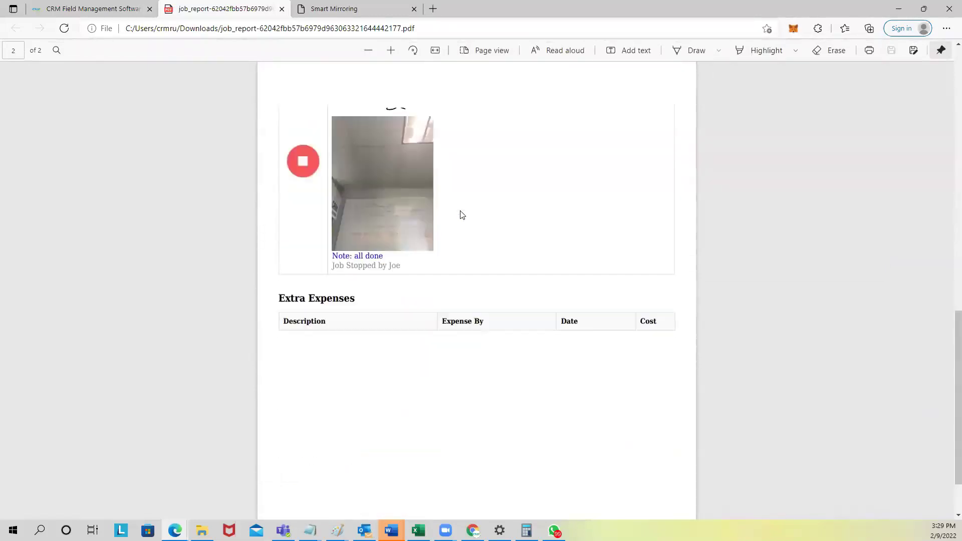
{"action": "scroll", "coordinate": [390, 386], "scroll_direction": "down", "scroll_amount": 2}
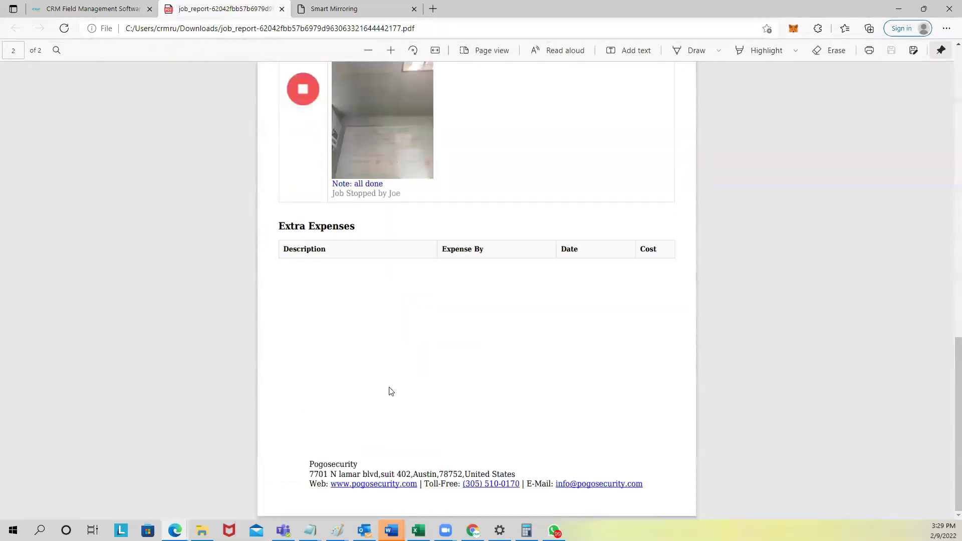
{"action": "scroll", "coordinate": [415, 371], "scroll_direction": "up", "scroll_amount": 5}
{"action": "scroll", "coordinate": [412, 359], "scroll_direction": "up", "scroll_amount": 15}
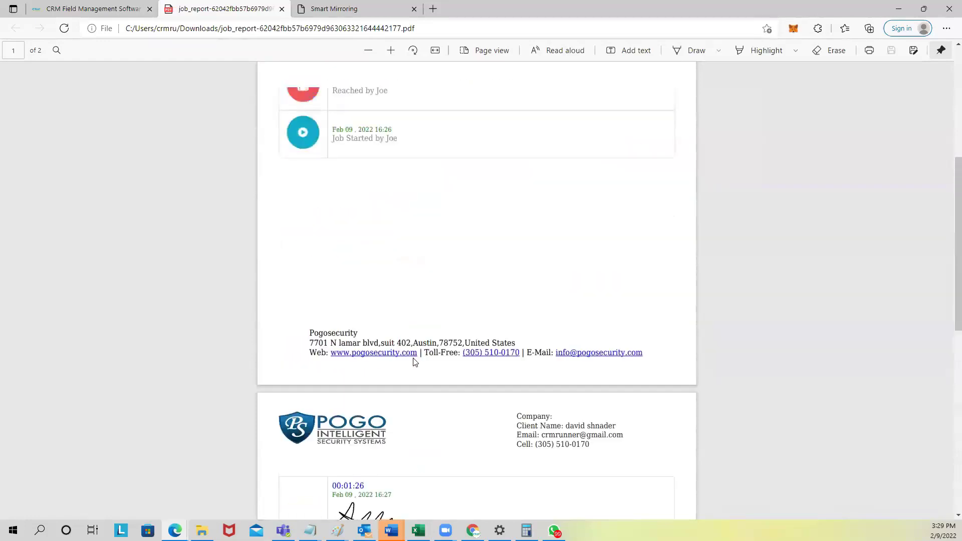
{"action": "scroll", "coordinate": [389, 342], "scroll_direction": "down", "scroll_amount": 5}
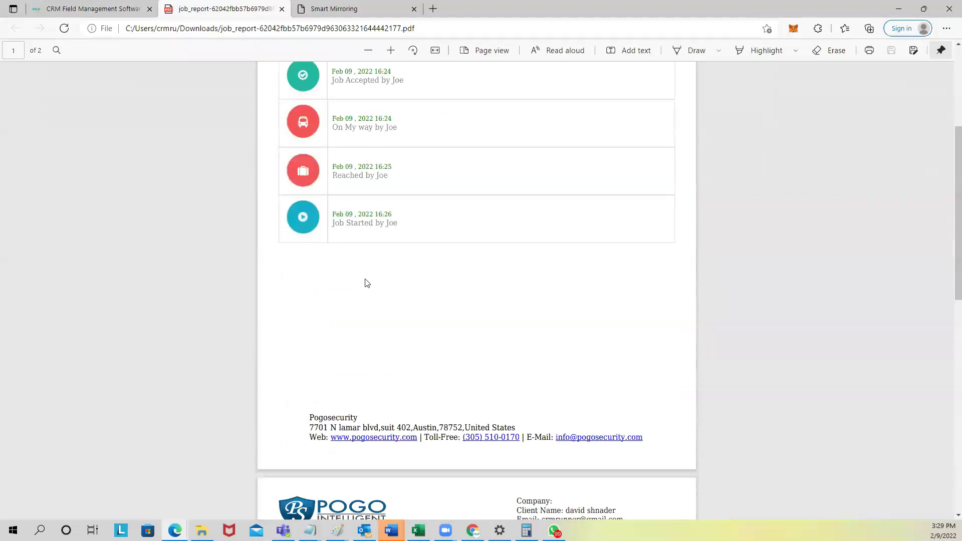
{"action": "scroll", "coordinate": [366, 281], "scroll_direction": "down", "scroll_amount": 1}
Step: Check the Job Started timeline entry, then close the PDF tab
{"action": "left_click_drag", "start_coordinate": [384, 151], "coordinate": [398, 152]}
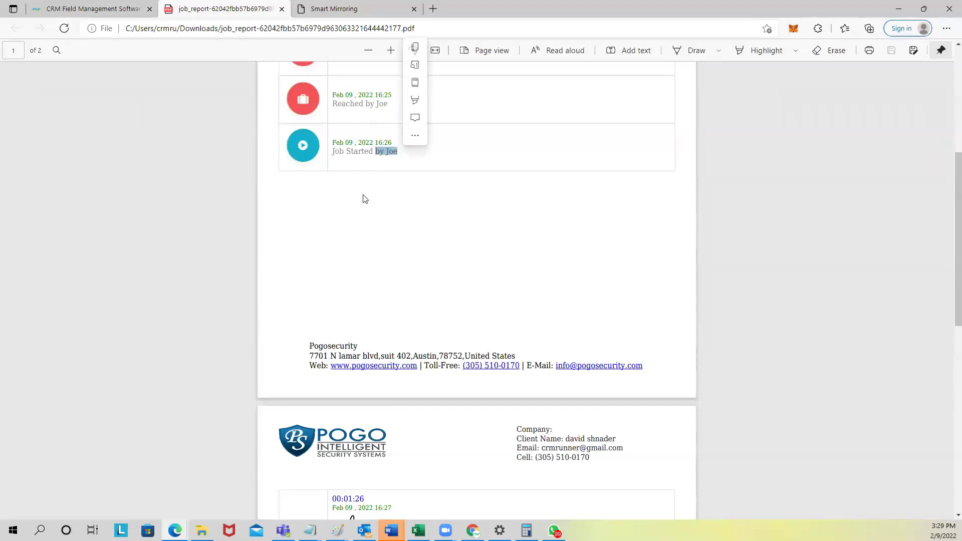
{"action": "scroll", "coordinate": [365, 199], "scroll_direction": "up", "scroll_amount": 2}
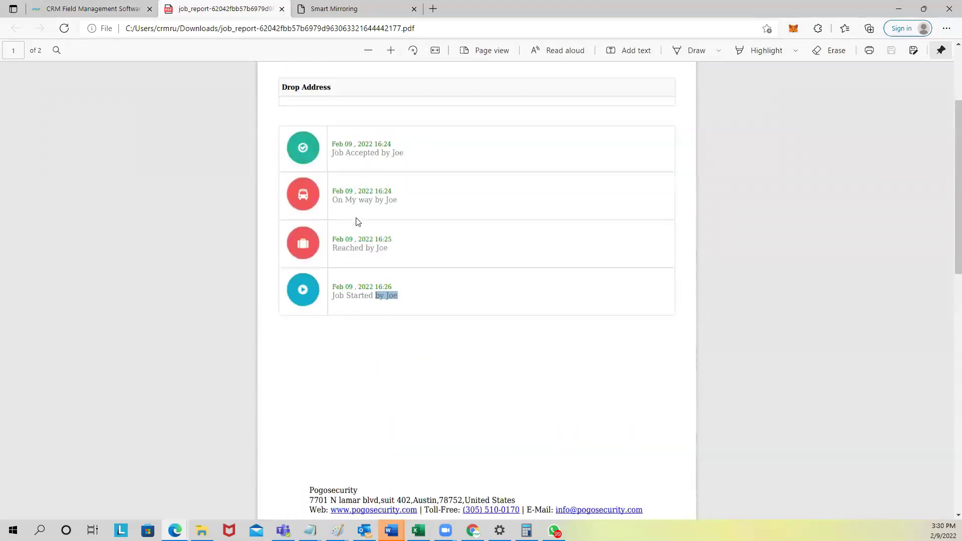
{"action": "scroll", "coordinate": [357, 222], "scroll_direction": "down", "scroll_amount": 1}
{"action": "scroll", "coordinate": [354, 269], "scroll_direction": "up", "scroll_amount": 2}
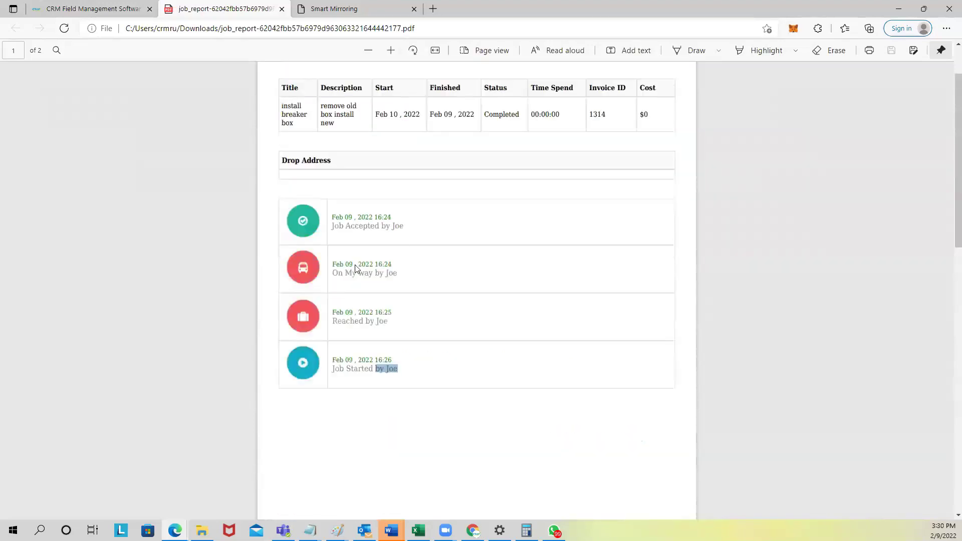
{"action": "scroll", "coordinate": [355, 269], "scroll_direction": "up", "scroll_amount": 1}
{"action": "left_click", "coordinate": [281, 9]}
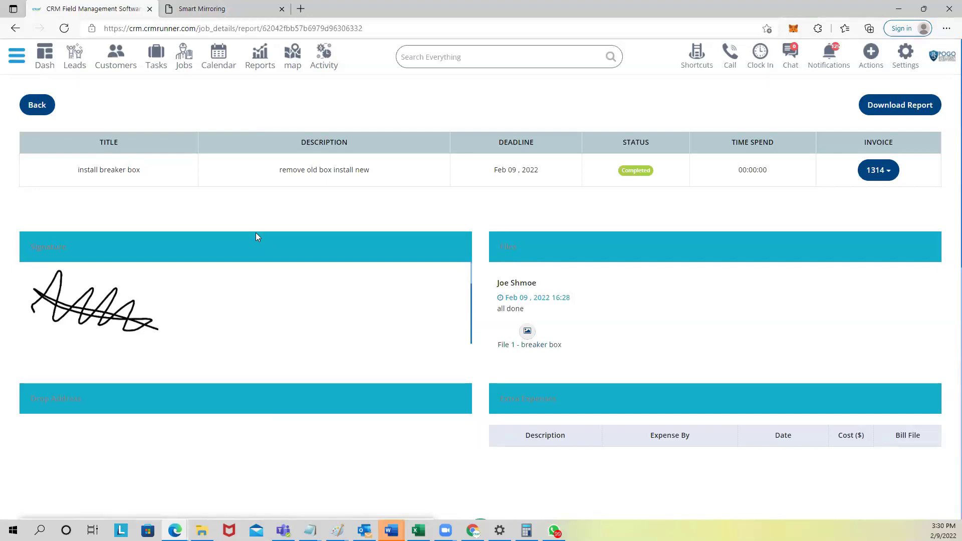
Step: Return to the all-jobs list showing job 111 'install breaker box' as Completed
{"action": "left_click", "coordinate": [185, 59]}
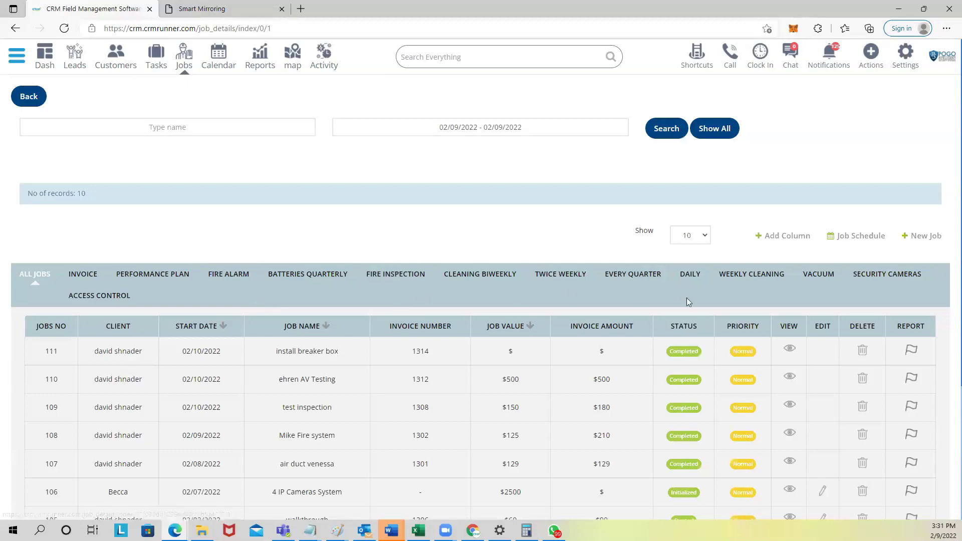
Step: Start a new customer with company name RSM and a suggested billing street address
{"action": "left_click", "coordinate": [123, 58]}
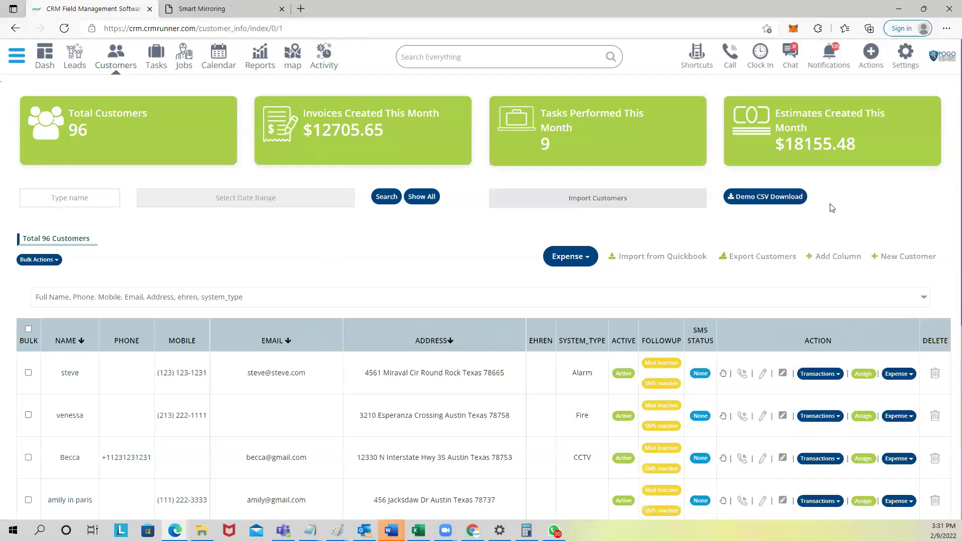
{"action": "left_click", "coordinate": [899, 260]}
{"action": "left_click", "coordinate": [524, 159]}
{"action": "type", "text": "RSM"}
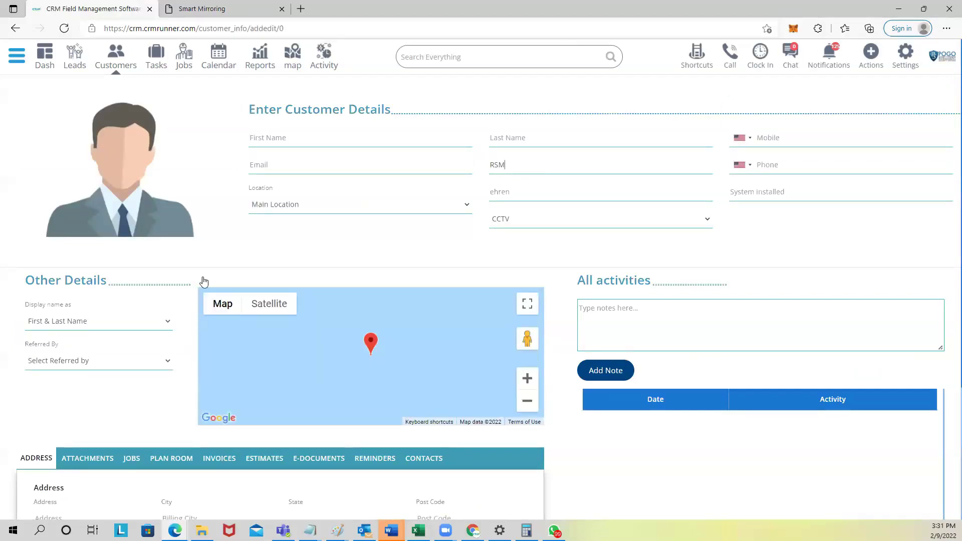
{"action": "scroll", "coordinate": [204, 281], "scroll_direction": "down", "scroll_amount": 4}
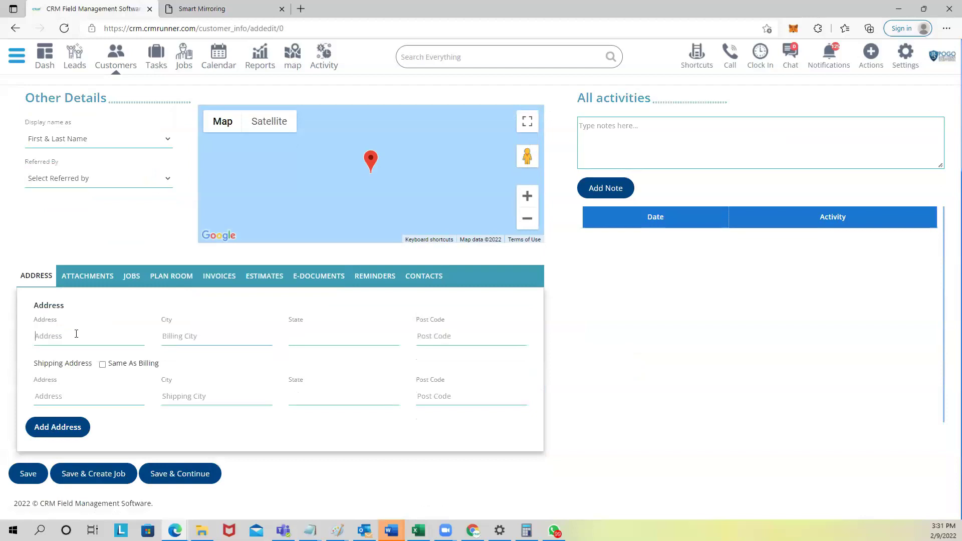
{"action": "left_click", "coordinate": [76, 333]}
{"action": "type", "text": "5544"}
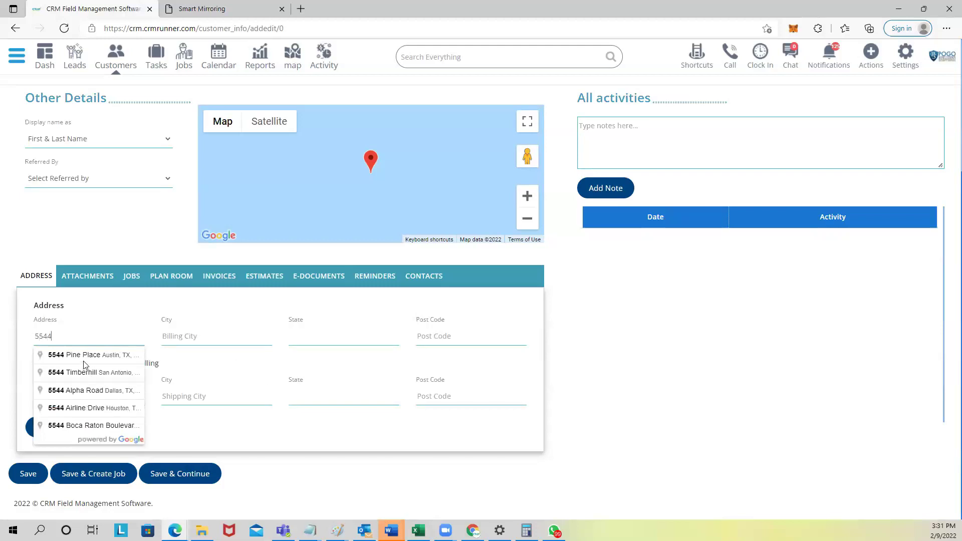
{"action": "left_click", "coordinate": [84, 355]}
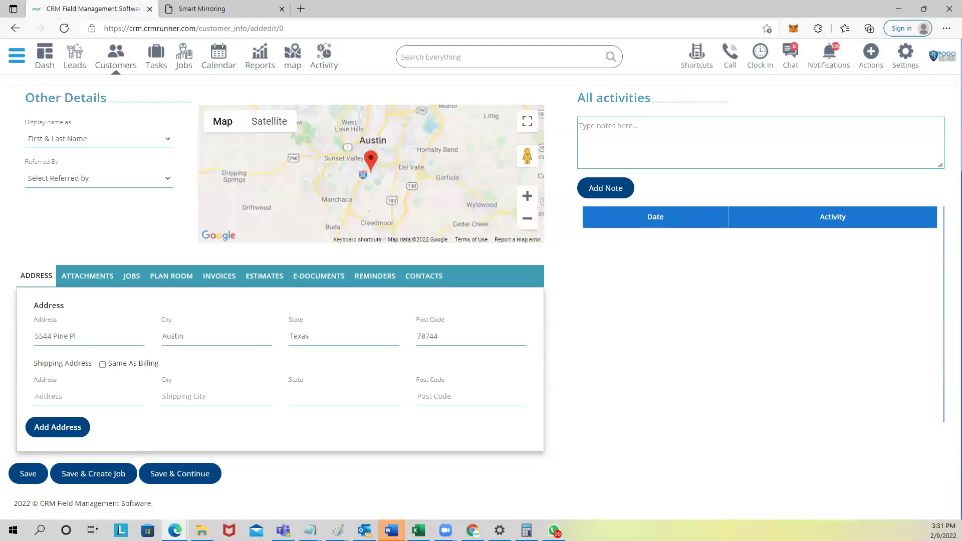
Step: Add an extra address named 'banana republic' using a suggested street address
{"action": "left_click", "coordinate": [54, 427]}
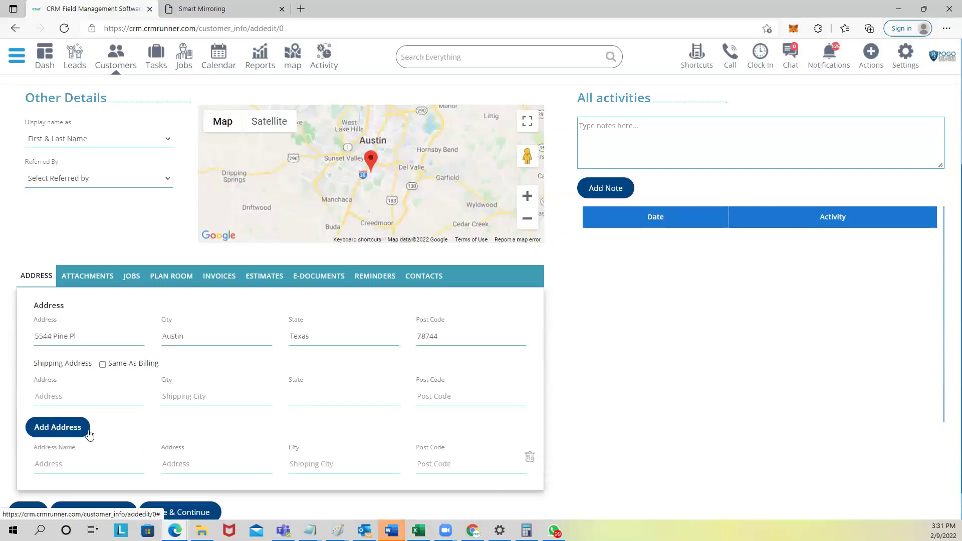
{"action": "scroll", "coordinate": [89, 435], "scroll_direction": "down", "scroll_amount": 1}
{"action": "left_click", "coordinate": [78, 424]}
{"action": "type", "text": "ba"}
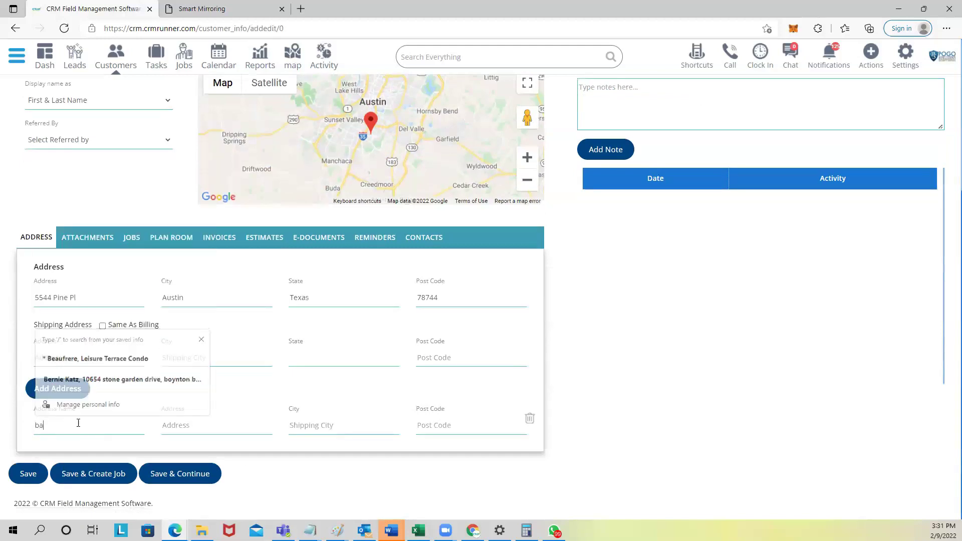
{"action": "type", "text": "nana republic"}
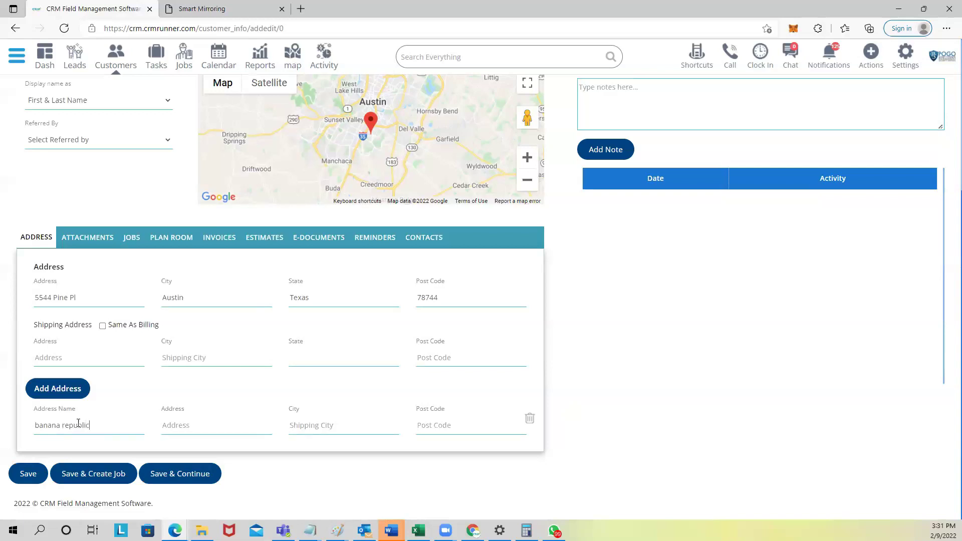
{"action": "left_click", "coordinate": [233, 430]}
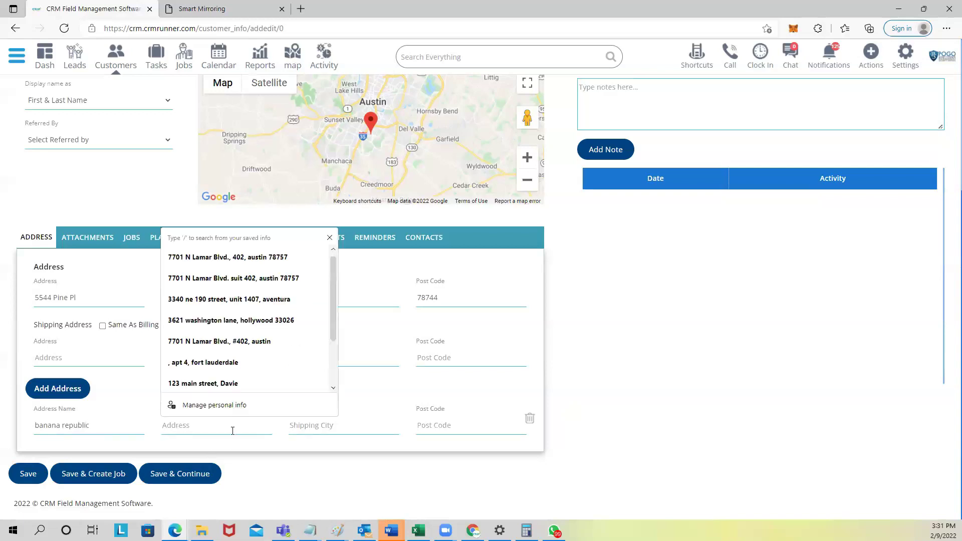
{"action": "type", "text": "23"}
{"action": "left_click", "coordinate": [221, 448]}
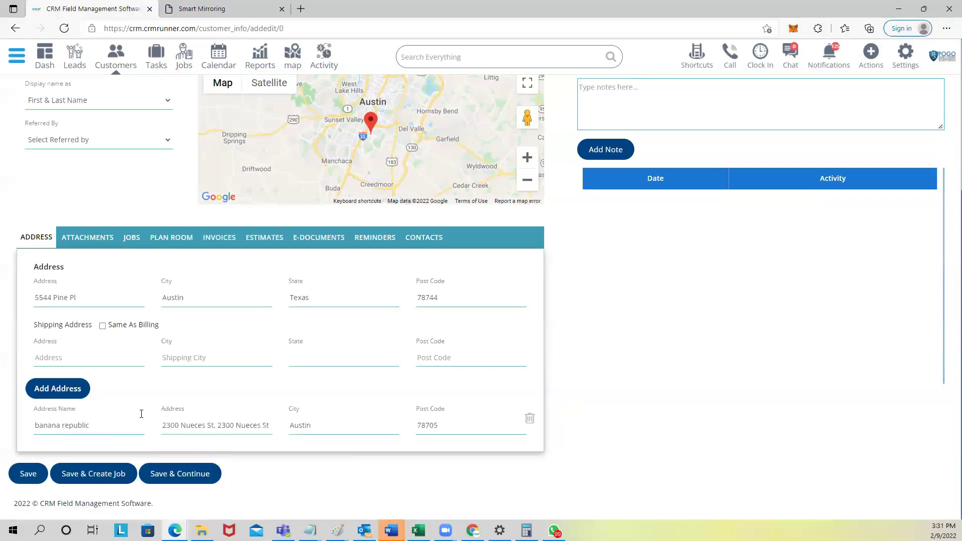
Step: Add a second extra address named 'gap' using a suggested street address
{"action": "left_click", "coordinate": [73, 392]}
{"action": "scroll", "coordinate": [72, 411], "scroll_direction": "down", "scroll_amount": 1}
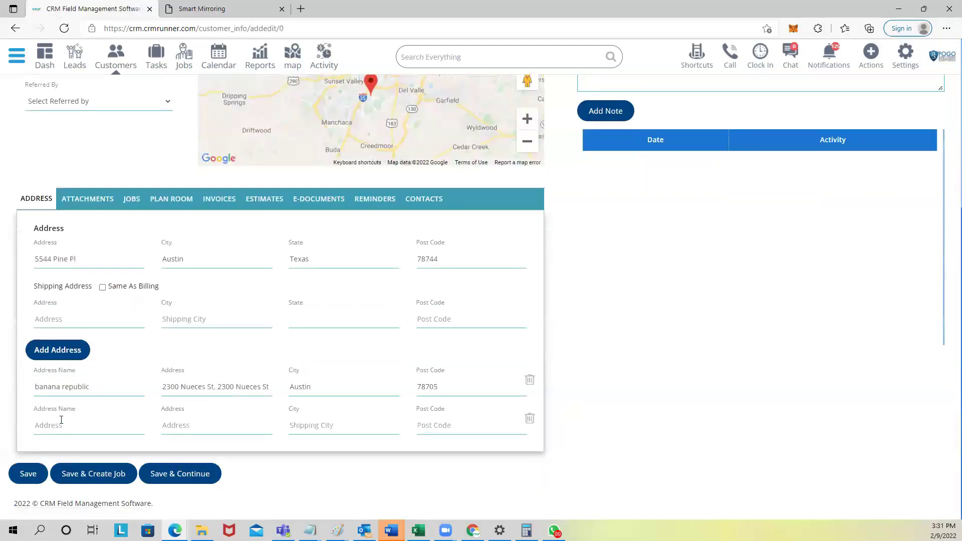
{"action": "left_click", "coordinate": [61, 424]}
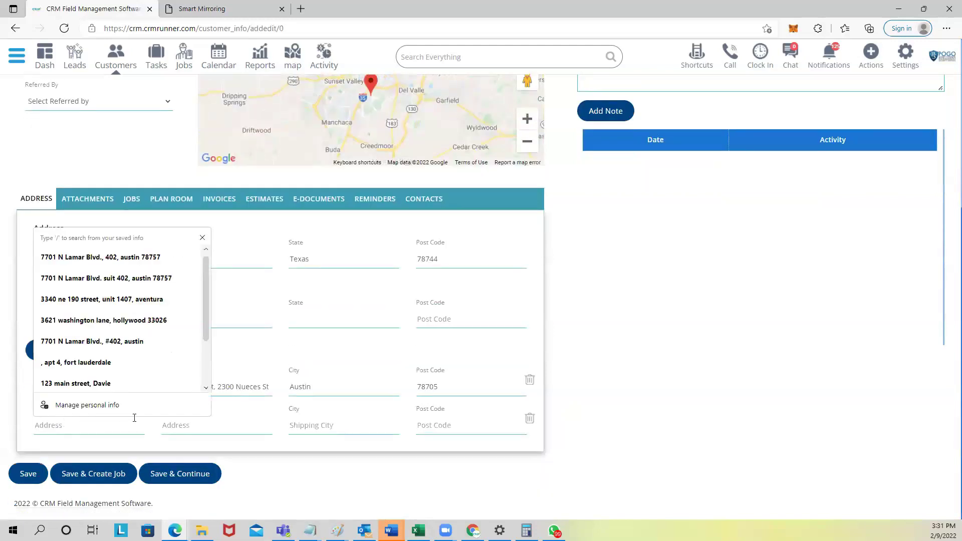
{"action": "type", "text": "gap"}
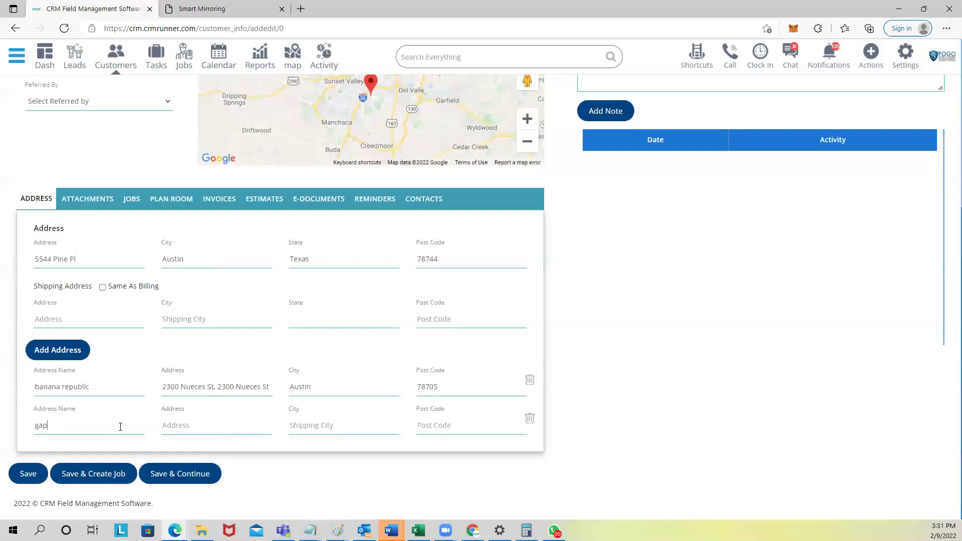
{"action": "left_click", "coordinate": [193, 426]}
{"action": "type", "text": "233"}
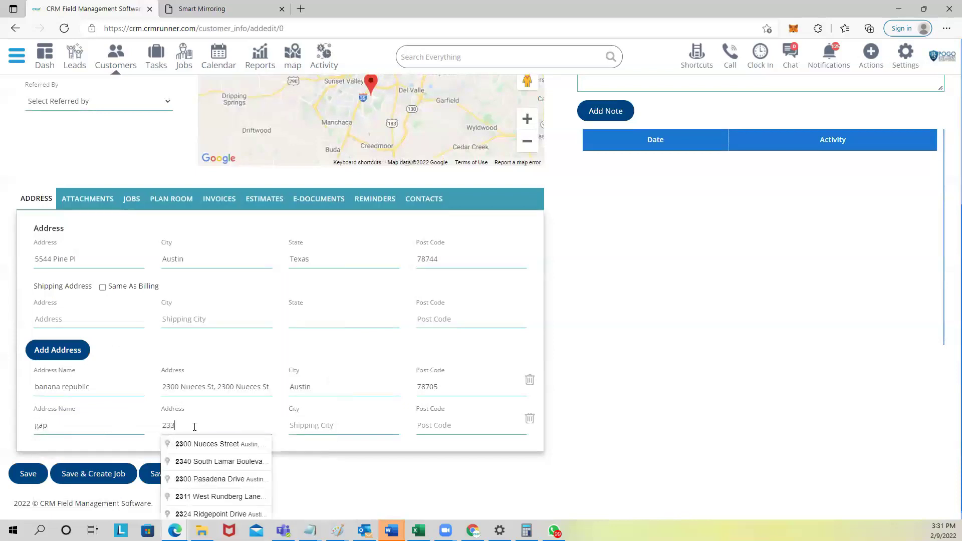
{"action": "left_click", "coordinate": [198, 446]}
Step: Enter the customer's first and last name and a mobile number, fixing a duplicate
{"action": "scroll", "coordinate": [292, 398], "scroll_direction": "up", "scroll_amount": 5}
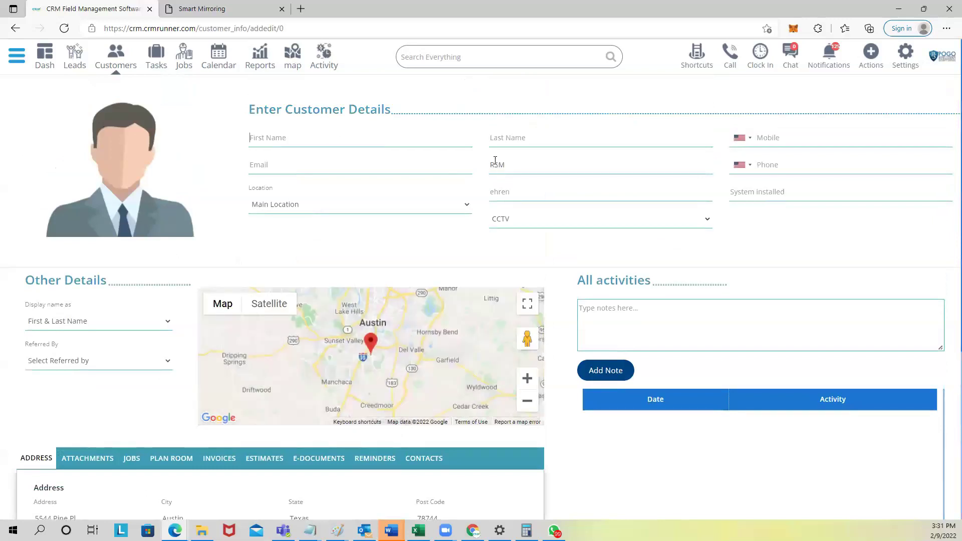
{"action": "type", "text": "moris"}
{"action": "key", "text": "Tab"}
{"action": "type", "text": "moris"}
{"action": "left_click", "coordinate": [783, 134]}
{"action": "type", "text": "1231231231"}
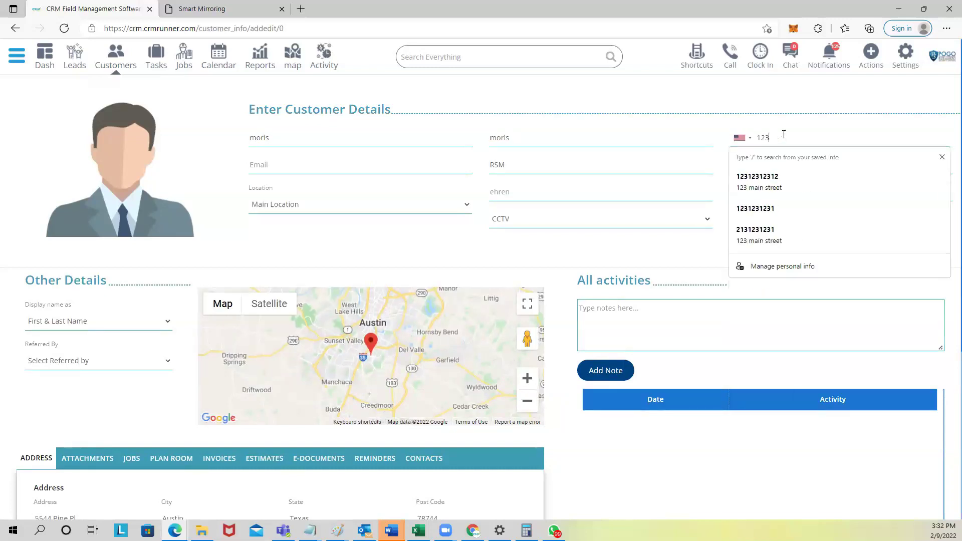
{"action": "left_click", "coordinate": [341, 164]}
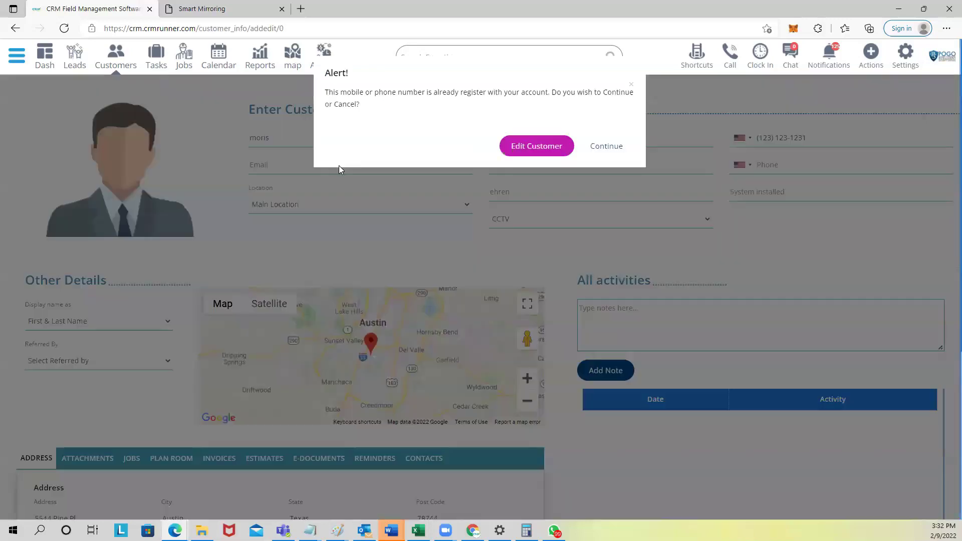
{"action": "left_click", "coordinate": [631, 84]}
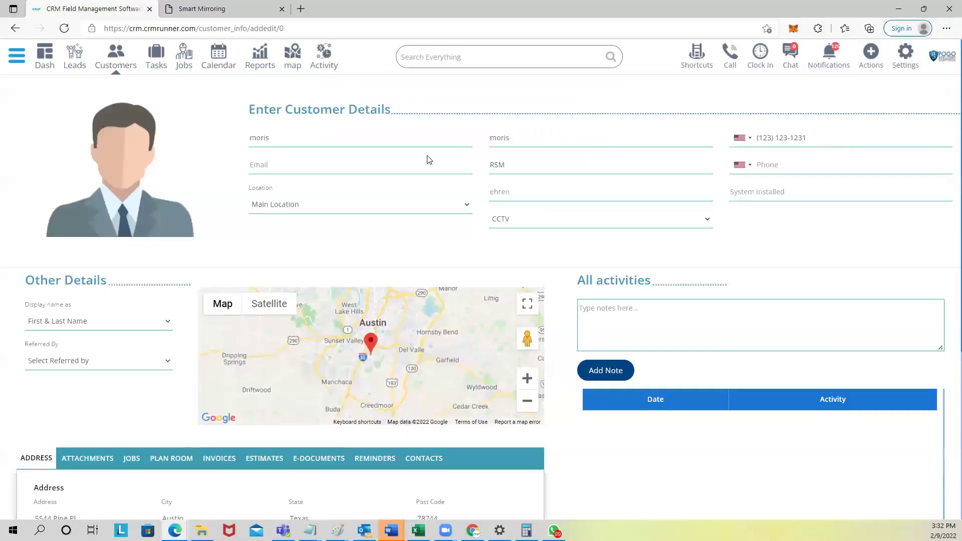
{"action": "left_click_drag", "start_coordinate": [817, 139], "coordinate": [796, 138]}
{"action": "type", "text": "333"}
Step: Fill in the customer's e-mail address and save the new customer
{"action": "left_click", "coordinate": [316, 166]}
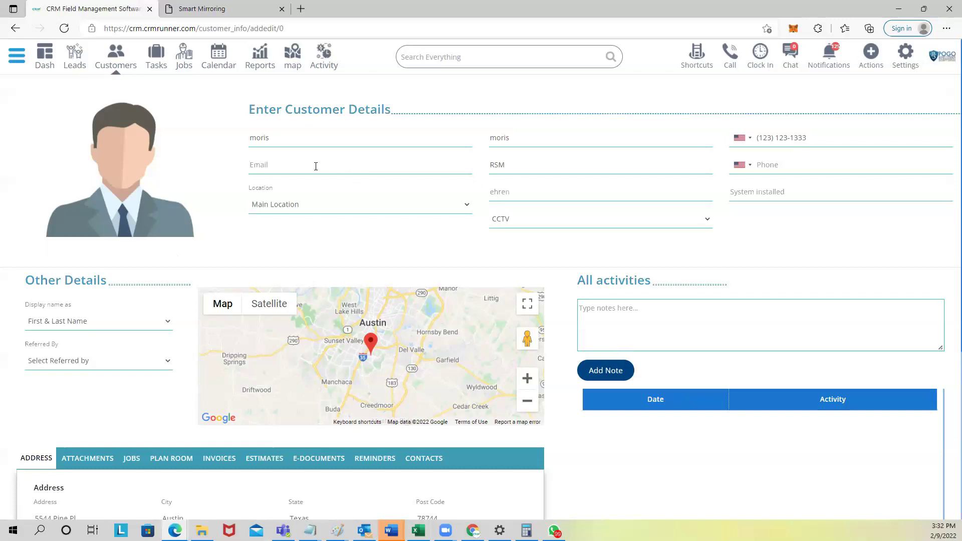
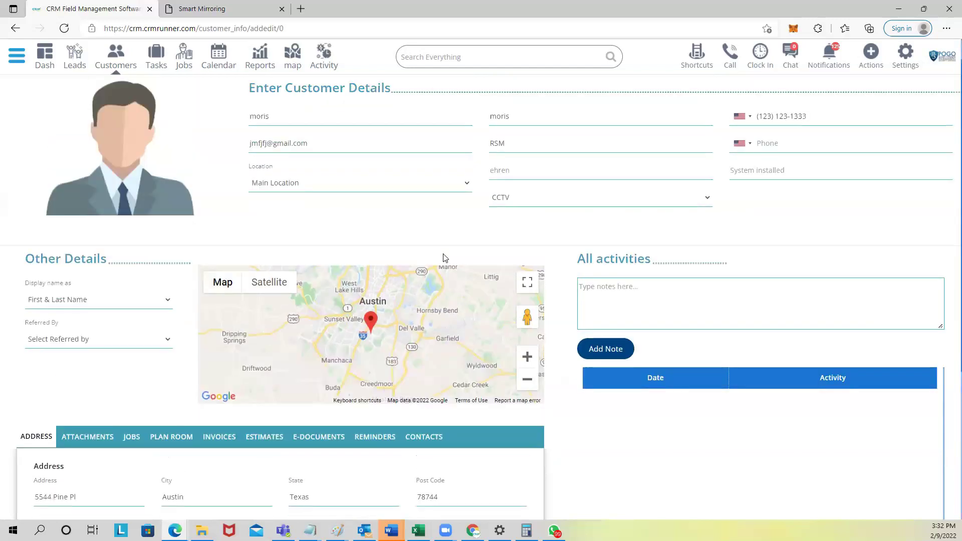
{"action": "scroll", "coordinate": [362, 242], "scroll_direction": "down", "scroll_amount": 5}
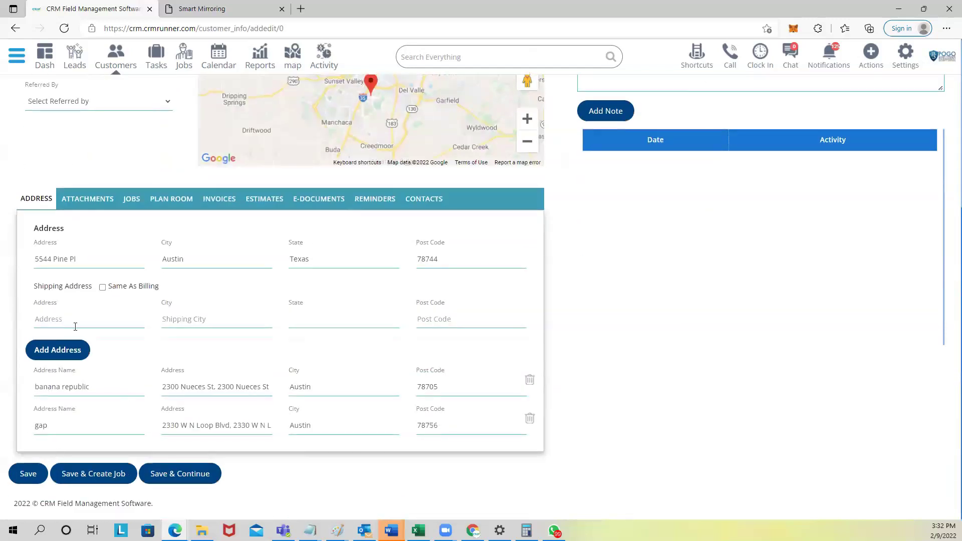
{"action": "left_click", "coordinate": [168, 476]}
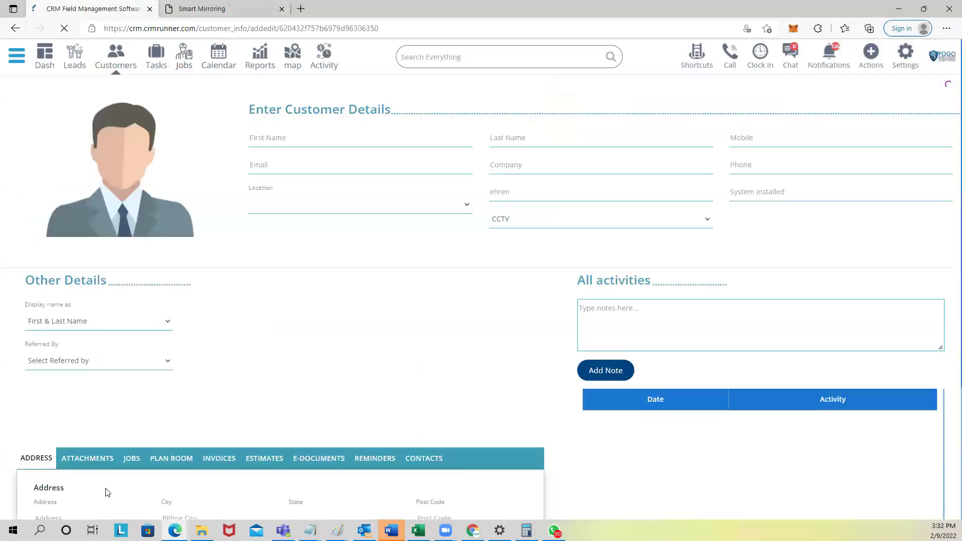
Step: Start a new job with the new customer chosen as its client
{"action": "left_click", "coordinate": [184, 56]}
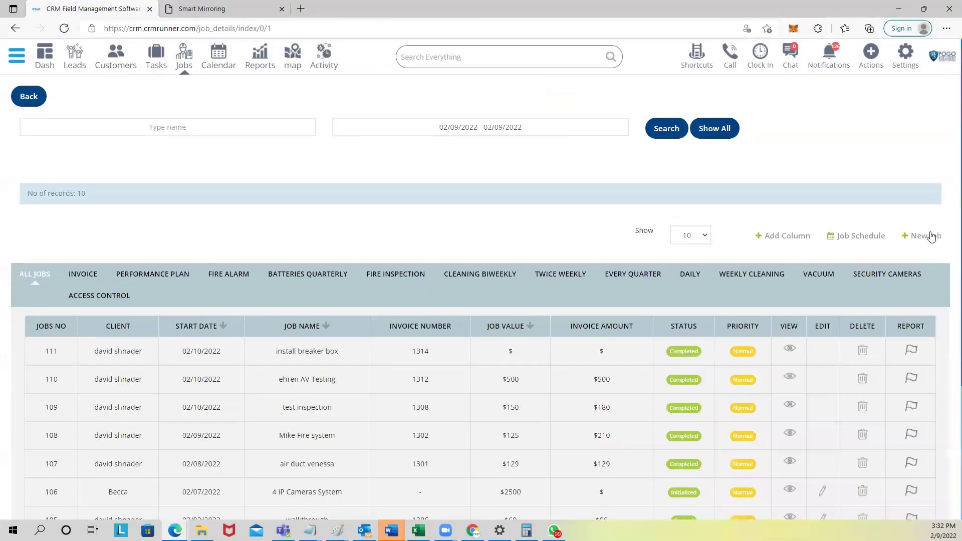
{"action": "left_click", "coordinate": [926, 228]}
{"action": "left_click", "coordinate": [383, 166]}
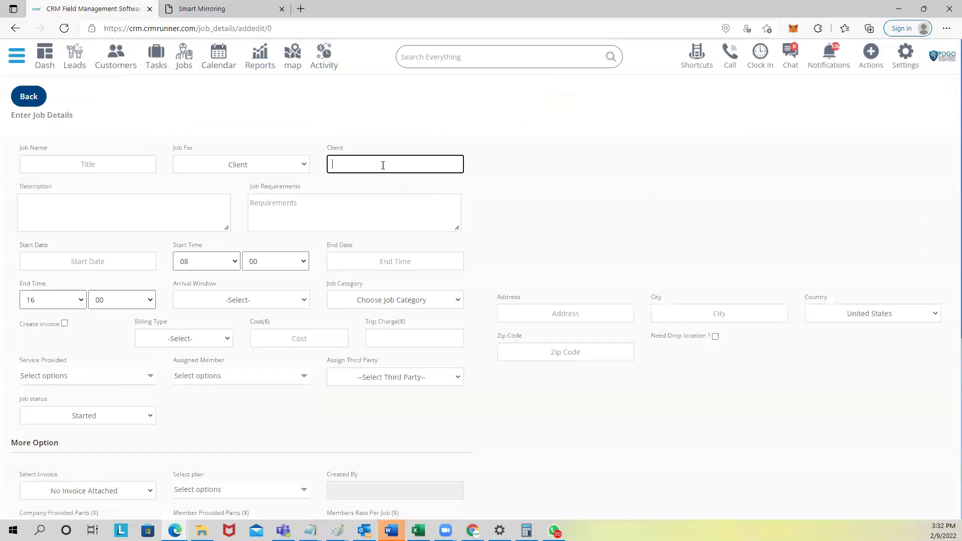
{"action": "type", "text": "moris"}
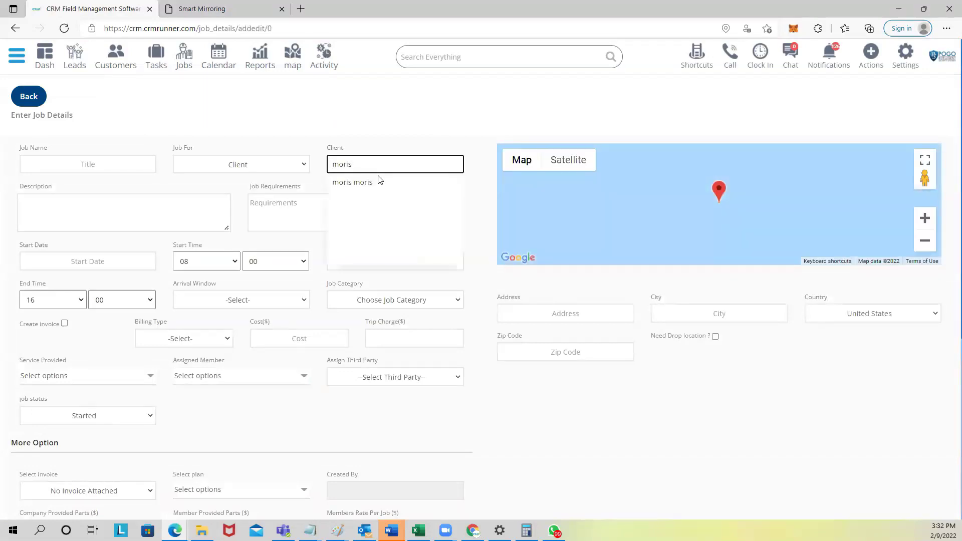
{"action": "left_click", "coordinate": [376, 185]}
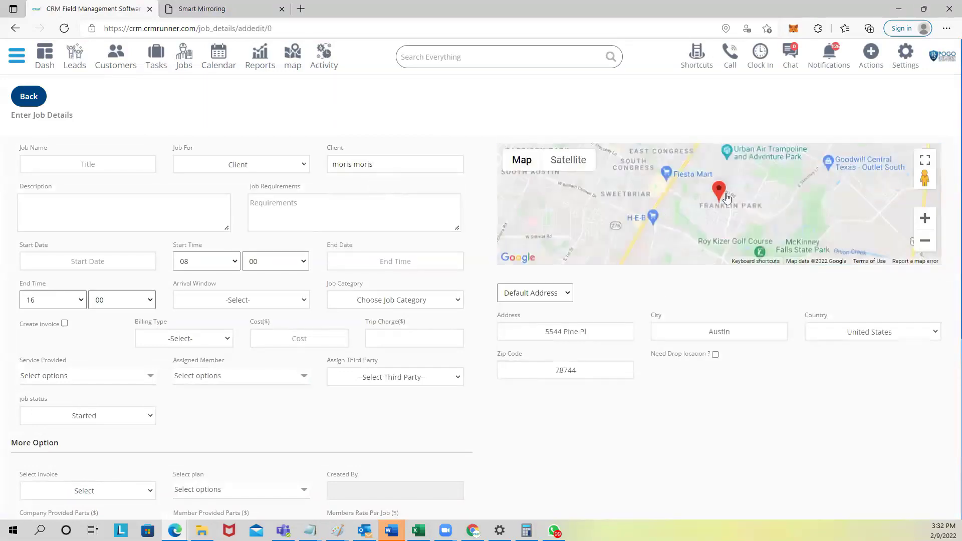
Step: Switch the job address to banana republic, then gap, and return to the dashboard
{"action": "left_click", "coordinate": [558, 295]}
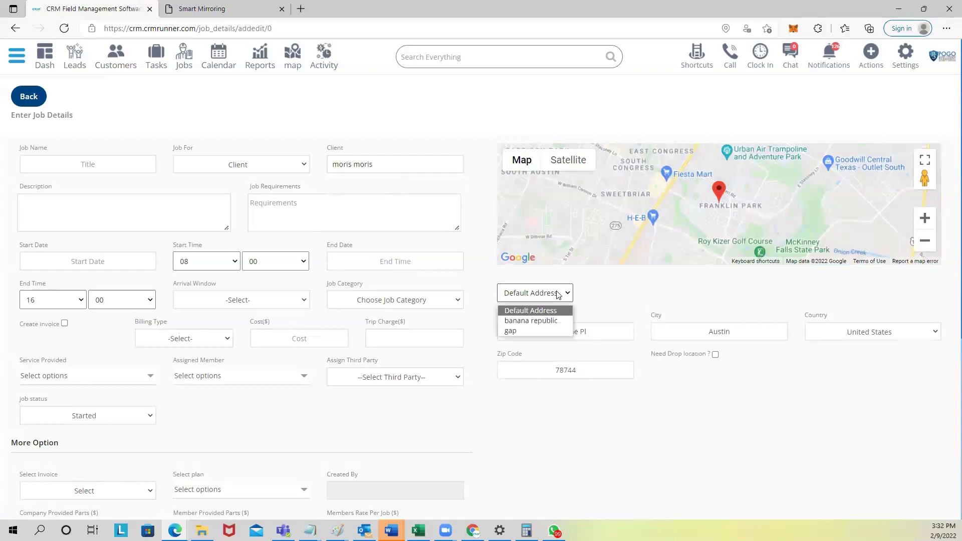
{"action": "left_click", "coordinate": [539, 321]}
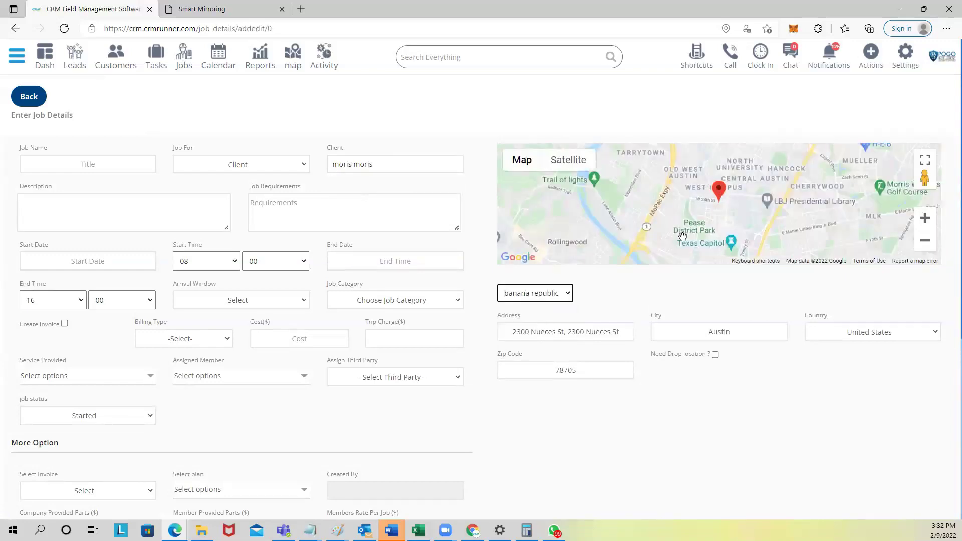
{"action": "left_click", "coordinate": [568, 293]}
{"action": "left_click", "coordinate": [550, 328]}
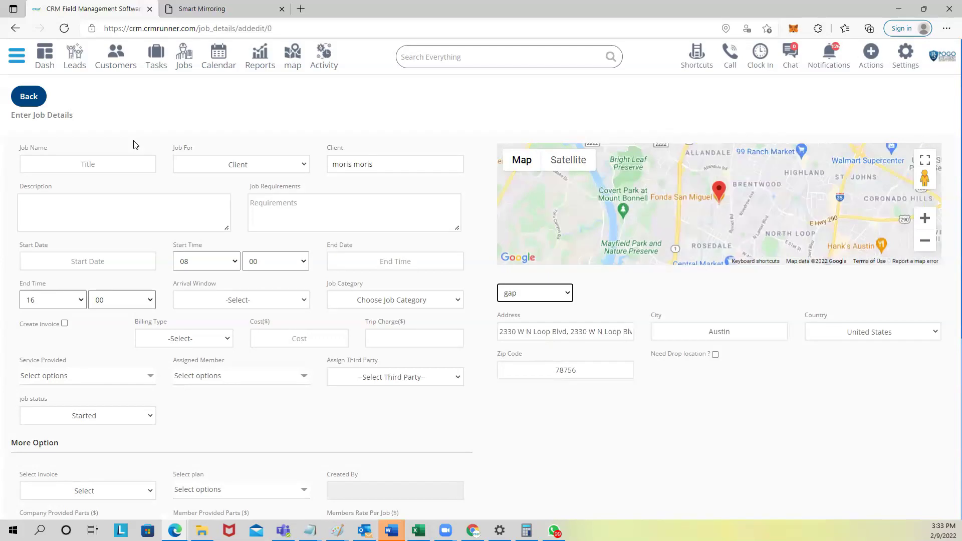
{"action": "left_click", "coordinate": [43, 61]}
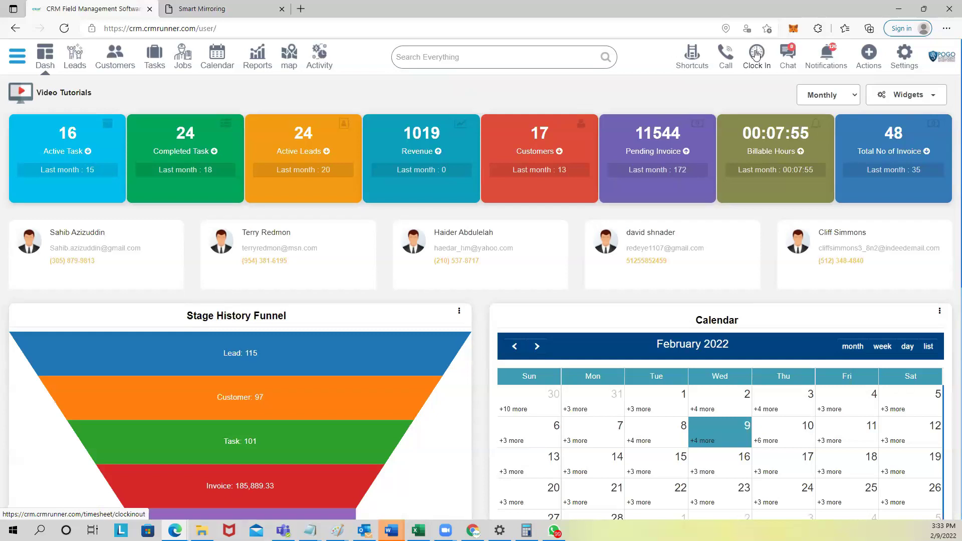
Step: Open the Clock In timesheet for 02/07/2022–02/13/2022 and check entry locations
{"action": "left_click", "coordinate": [758, 54]}
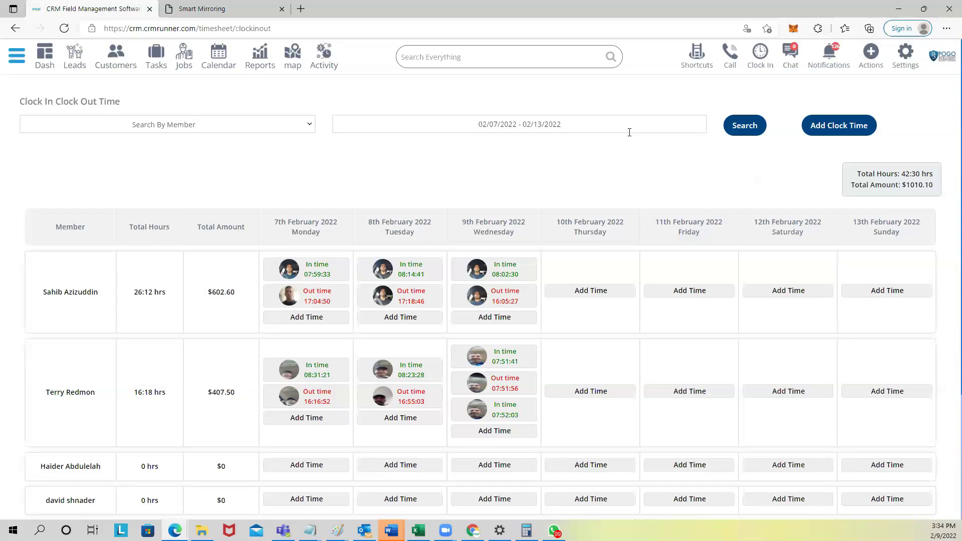
{"action": "mouse_move", "coordinate": [501, 275]}
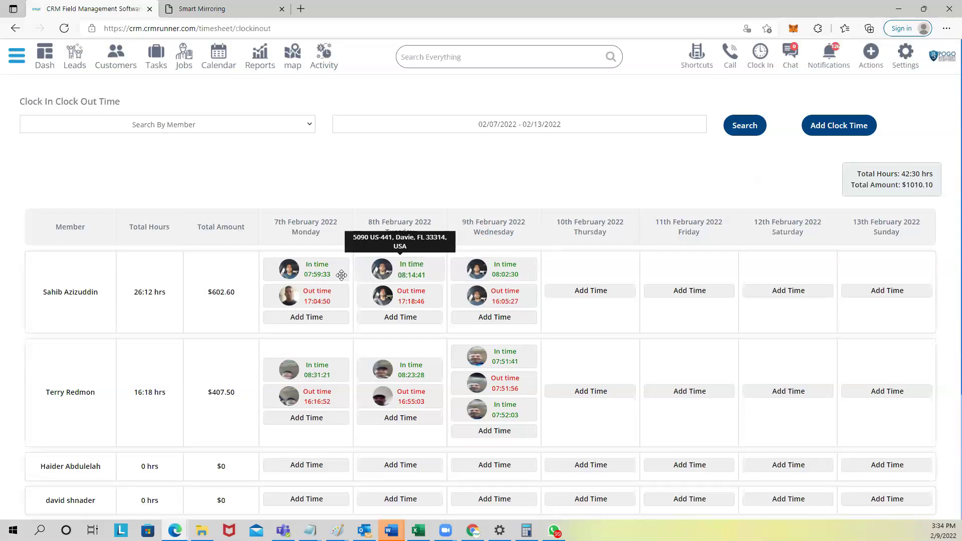
{"action": "mouse_move", "coordinate": [320, 277]}
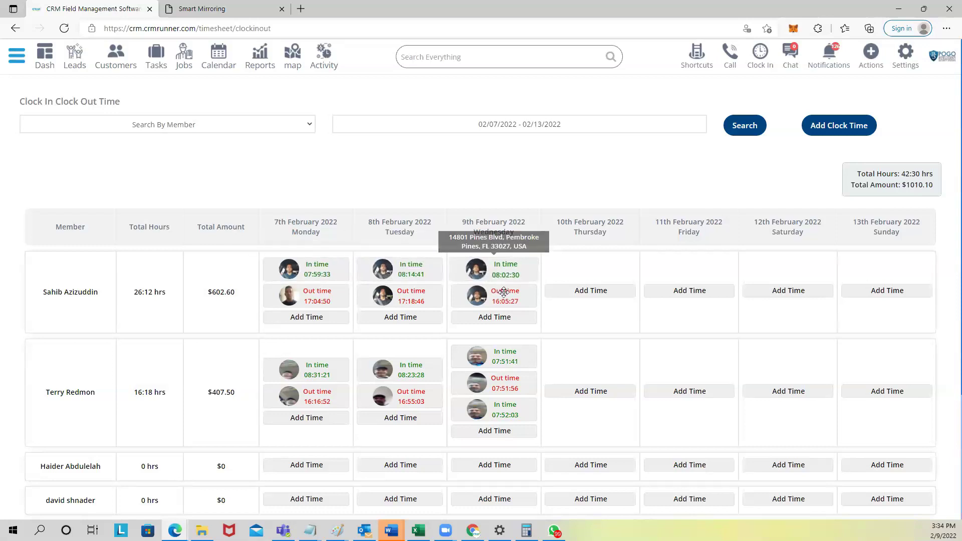
{"action": "mouse_move", "coordinate": [315, 300]}
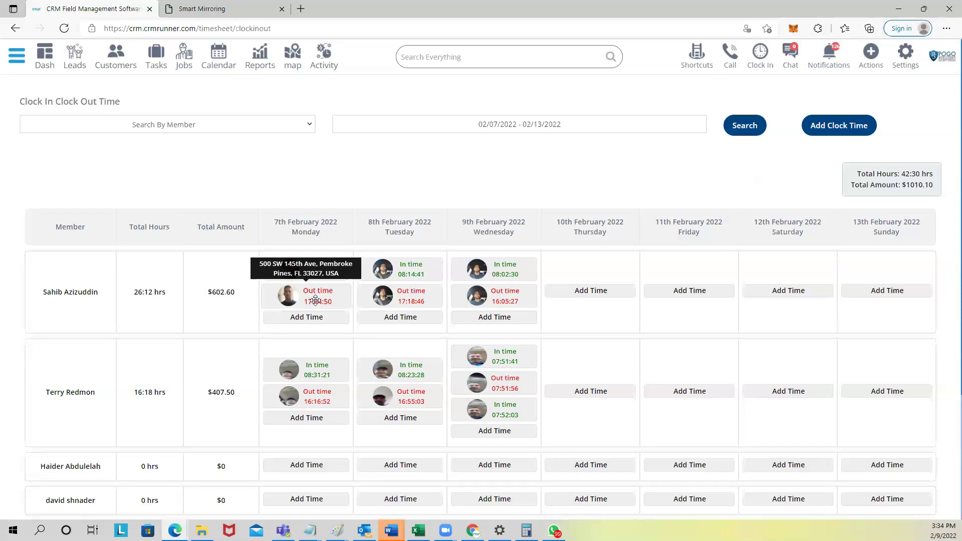
Step: Reload the Smart Mirroring page to see the phone's Clock In/Out List, then return to CRM
{"action": "left_click", "coordinate": [213, 9]}
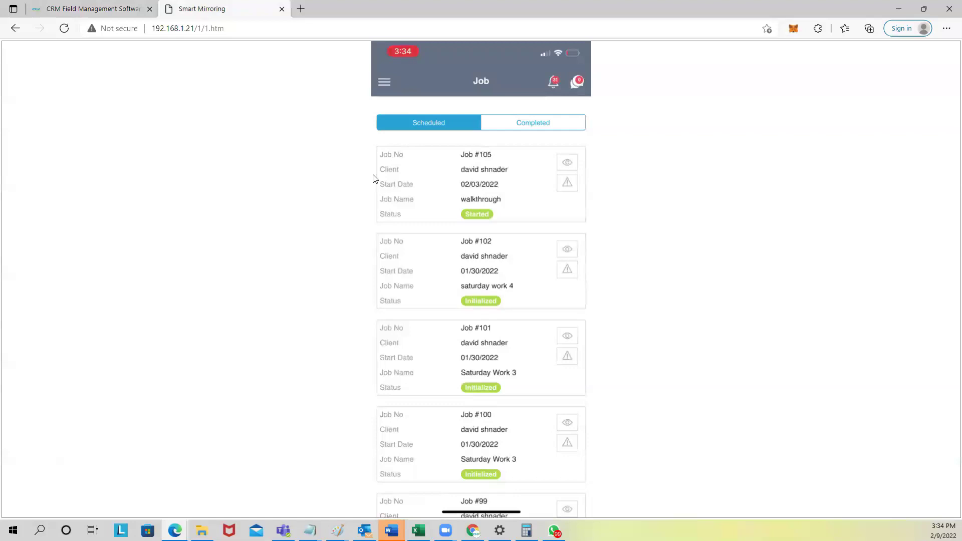
{"action": "left_click", "coordinate": [232, 29]}
{"action": "key", "text": "Return"}
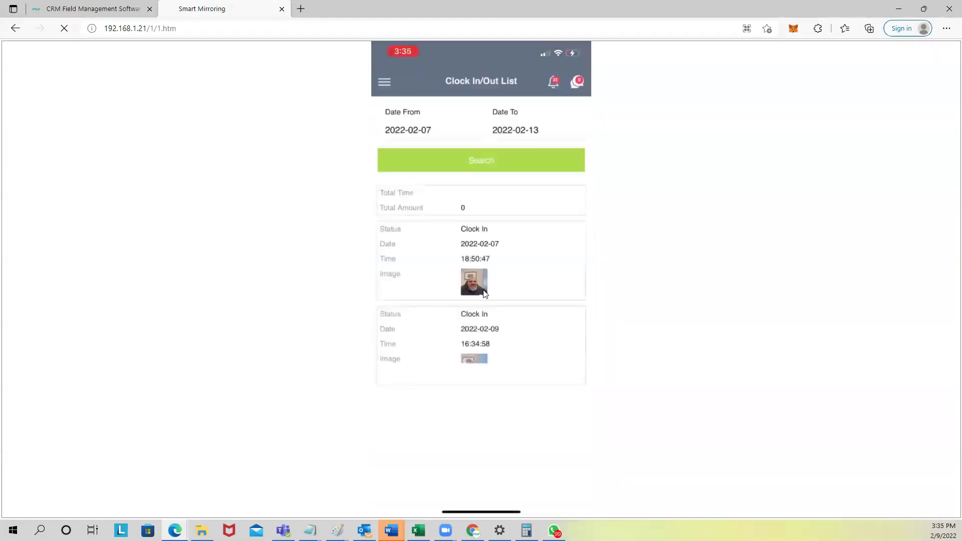
{"action": "left_click", "coordinate": [93, 9]}
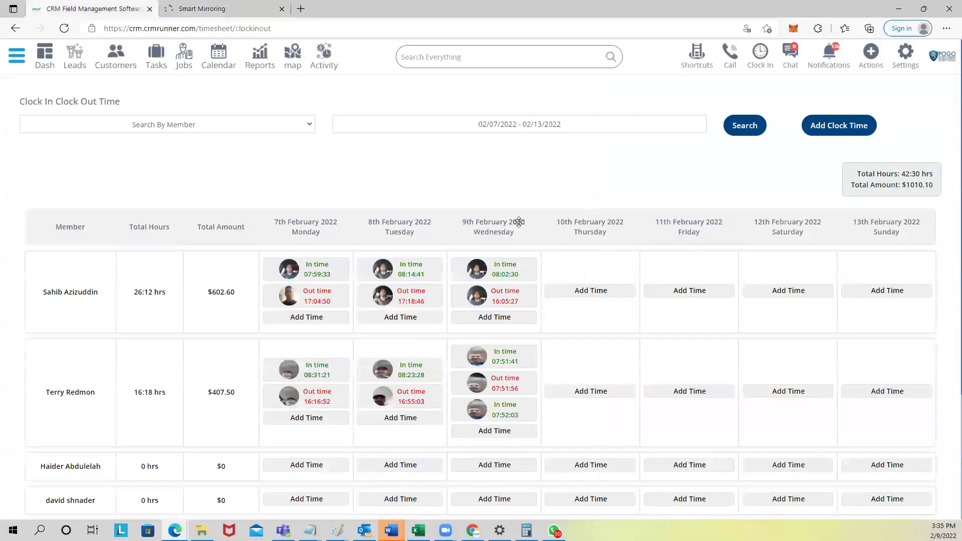
Step: Reload the timesheet to show the 16:34:58 clock-in and close the Smart Mirroring tab
{"action": "left_click", "coordinate": [508, 33]}
{"action": "key", "text": "Return"}
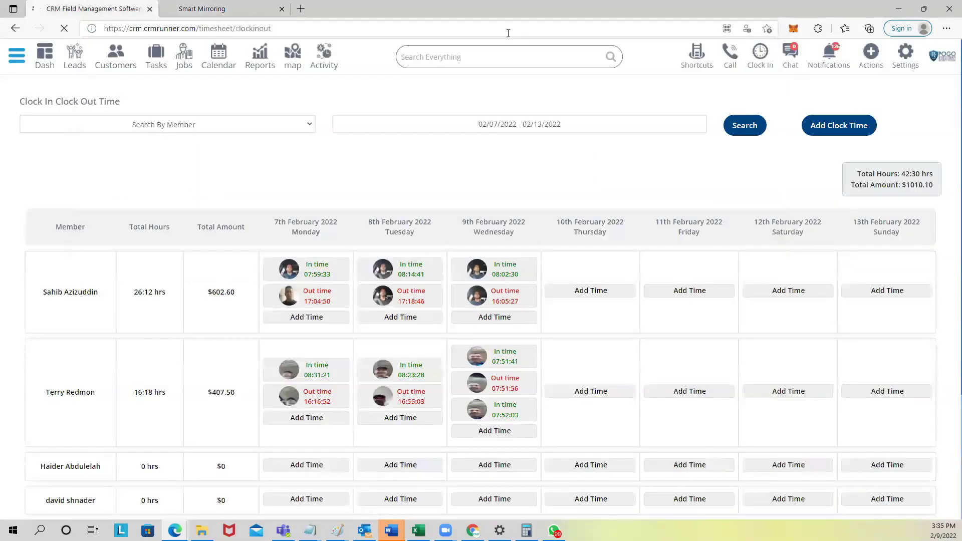
{"action": "middle_click", "coordinate": [385, 137]}
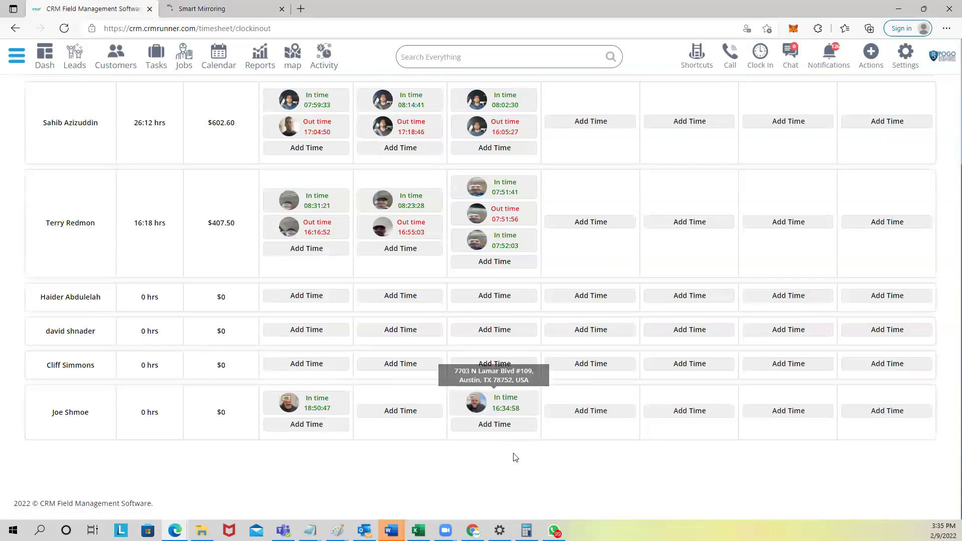
{"action": "mouse_move", "coordinate": [507, 407]}
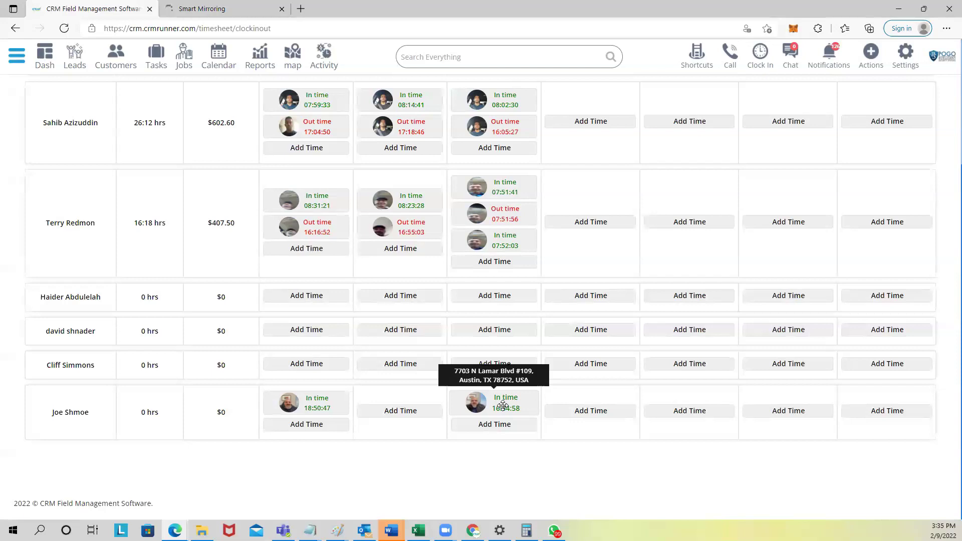
{"action": "left_click", "coordinate": [279, 8]}
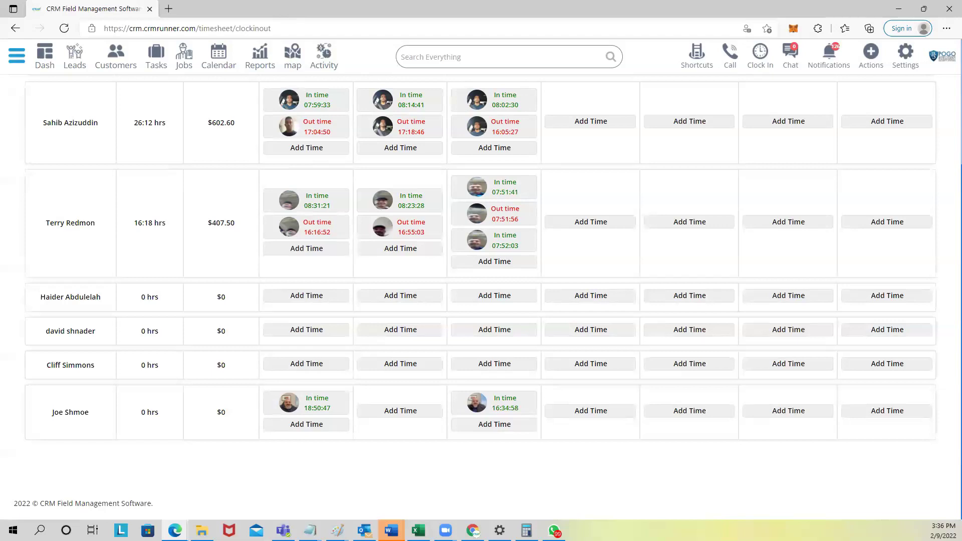
Step: Start loading the mirroring address 192.168.1.21/1/1.htm in a new Edge tab
{"action": "left_click", "coordinate": [169, 9]}
{"action": "left_click", "coordinate": [175, 29]}
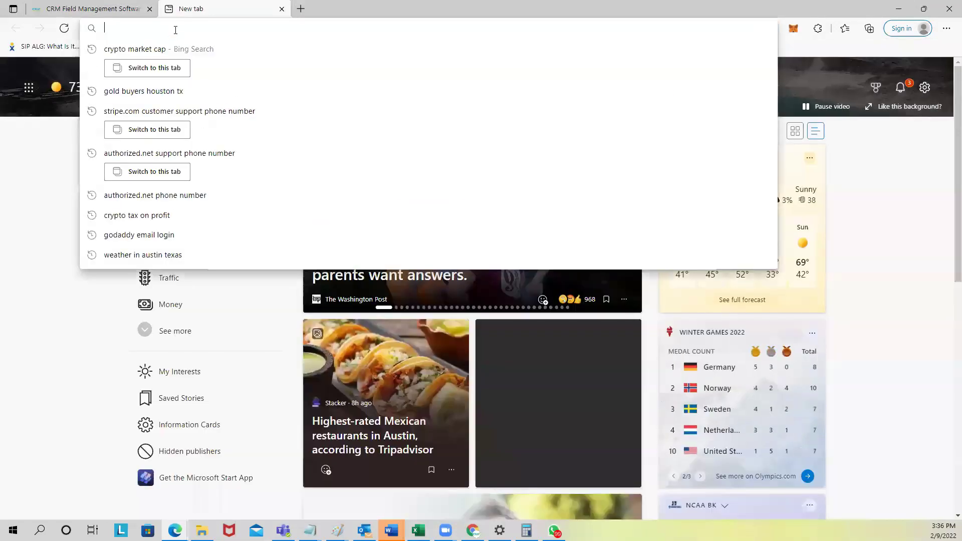
{"action": "type", "text": "192"}
{"action": "key", "text": "Return"}
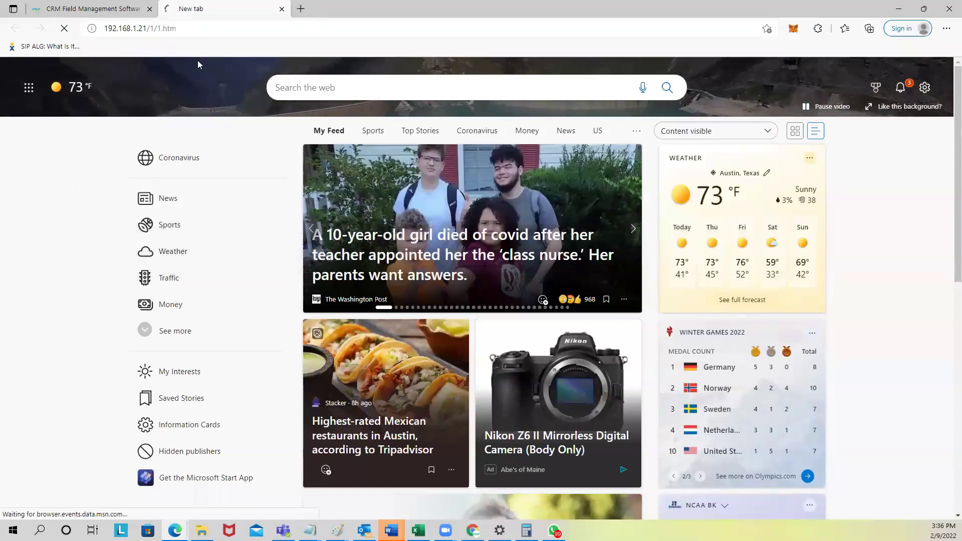
{"action": "left_click", "coordinate": [188, 30]}
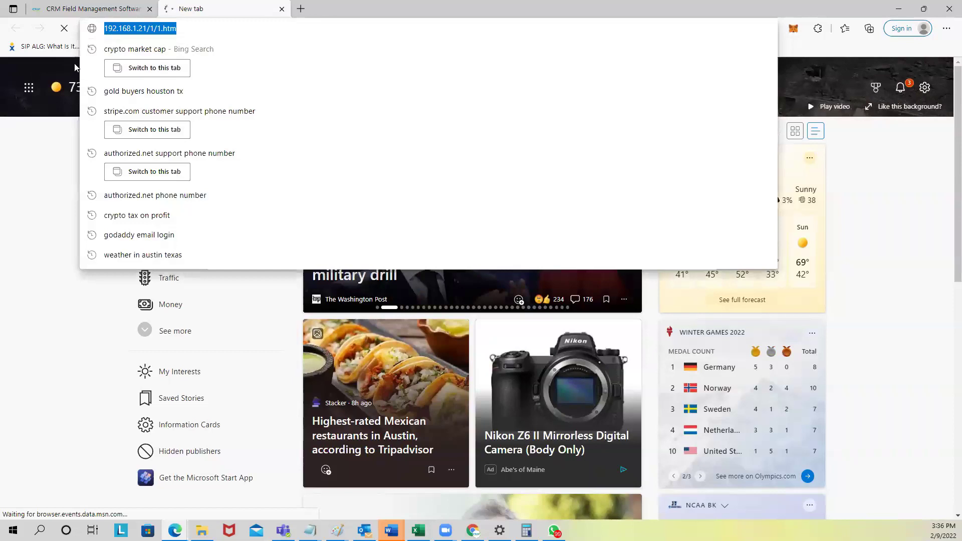
Step: Return to the CRM tab, close the extra tab, and open the location map
{"action": "left_click", "coordinate": [114, 8]}
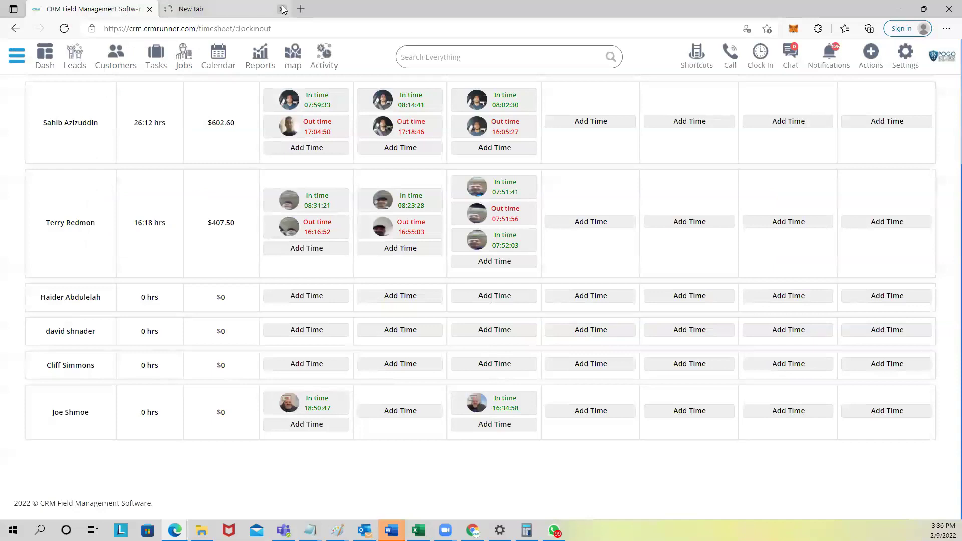
{"action": "left_click", "coordinate": [282, 9]}
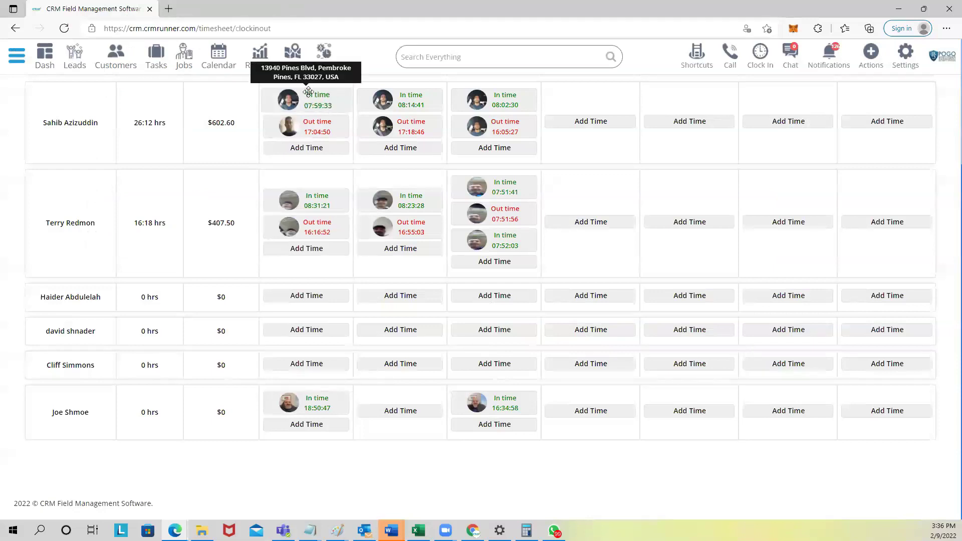
{"action": "left_click", "coordinate": [293, 56]}
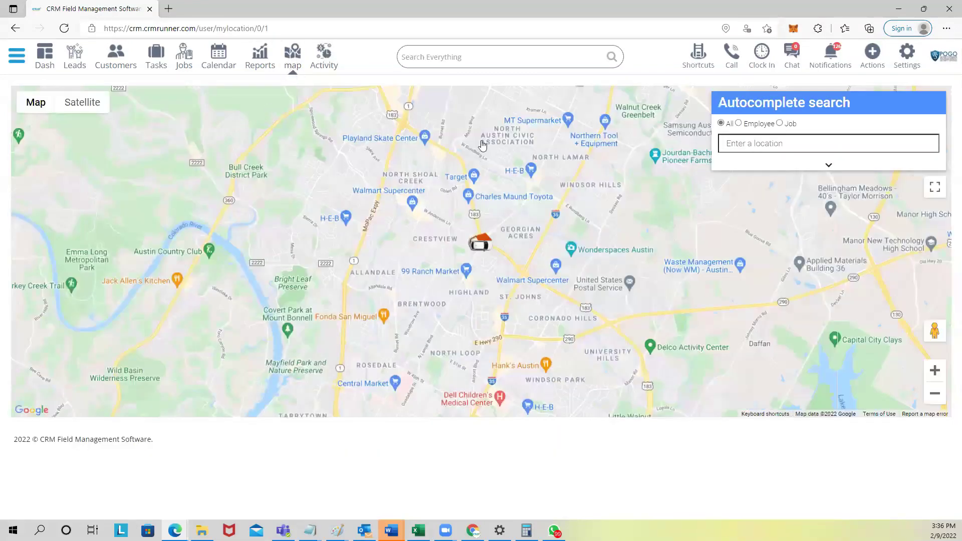
Step: Search the map by Employee and pick the employee's name from the suggestions
{"action": "left_click", "coordinate": [739, 123]}
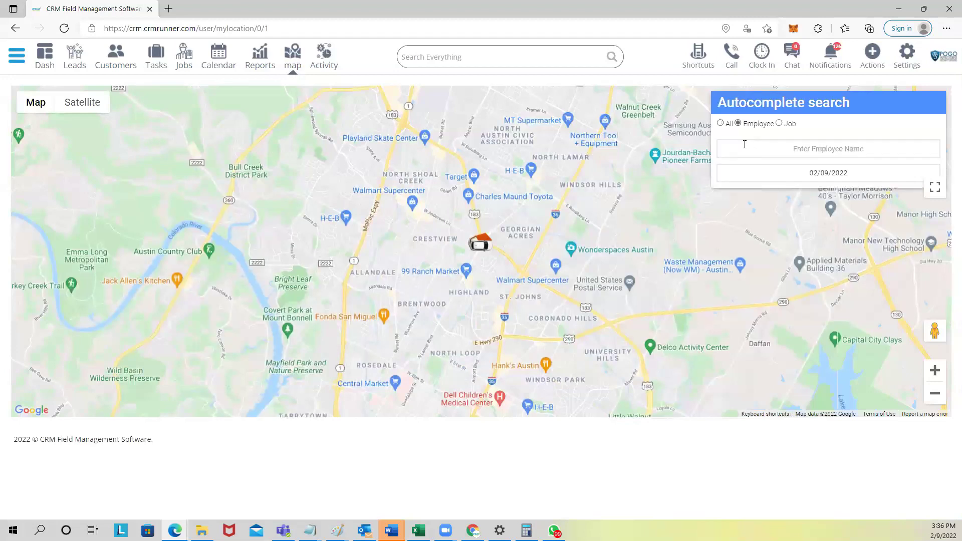
{"action": "left_click", "coordinate": [754, 148]}
{"action": "type", "text": "Joe Shmoe"}
{"action": "left_click", "coordinate": [751, 173]}
Step: Zoom into a satellite view around the house marker, then search by Job instead
{"action": "scroll", "coordinate": [477, 256], "scroll_direction": "up", "scroll_amount": 4}
{"action": "scroll", "coordinate": [472, 244], "scroll_direction": "up", "scroll_amount": 1}
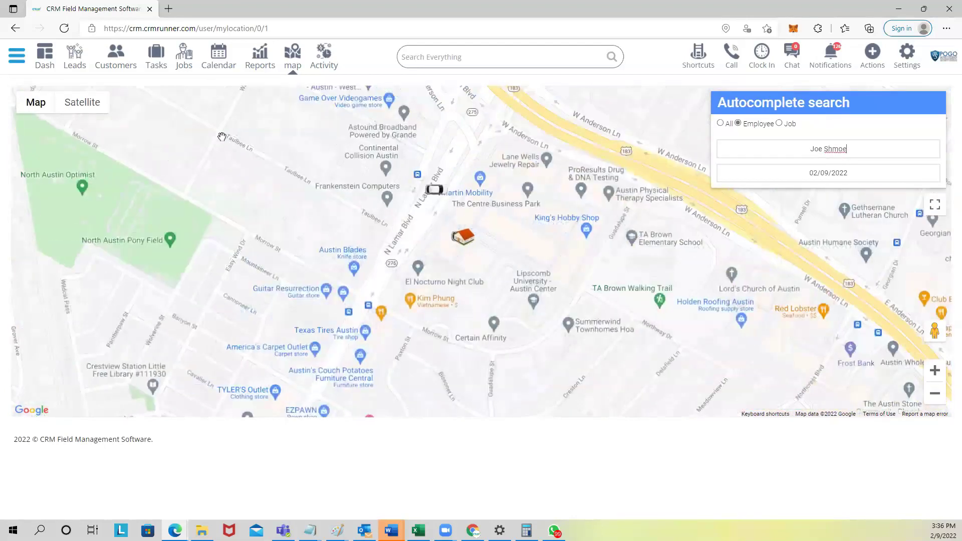
{"action": "left_click", "coordinate": [89, 109]}
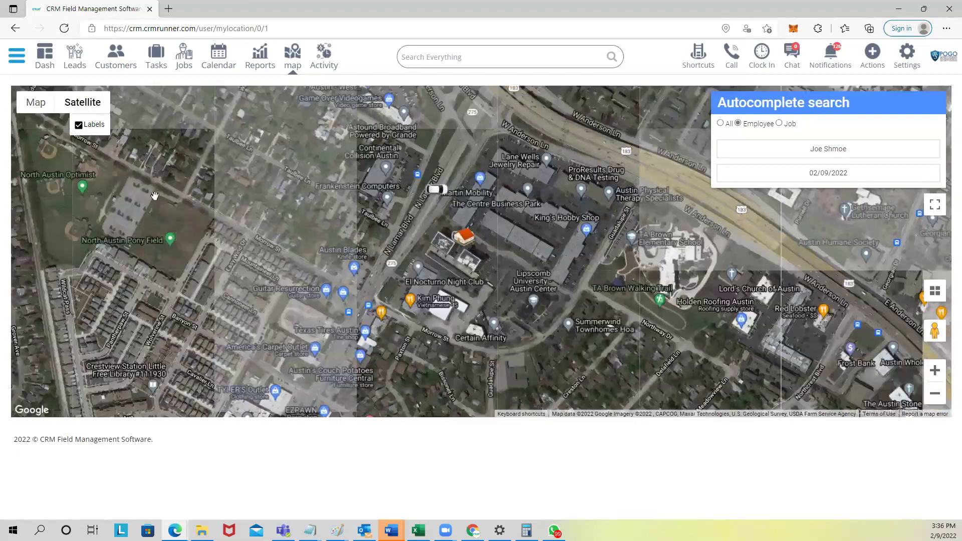
{"action": "scroll", "coordinate": [472, 227], "scroll_direction": "up", "scroll_amount": 2}
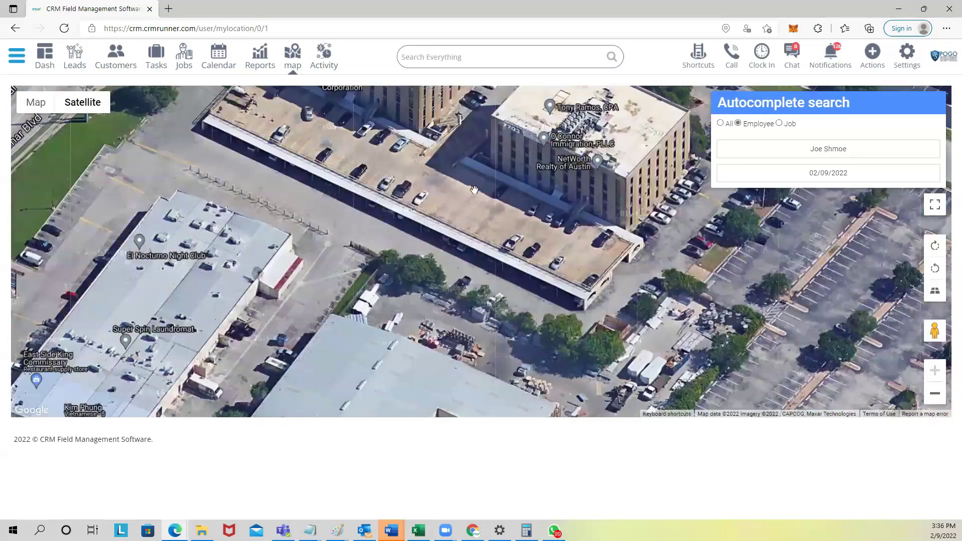
{"action": "mouse_move", "coordinate": [472, 227]}
{"action": "left_mouse_down"}
{"action": "mouse_move", "coordinate": [367, 290]}
{"action": "mouse_move", "coordinate": [286, 358]}
{"action": "left_mouse_up"}
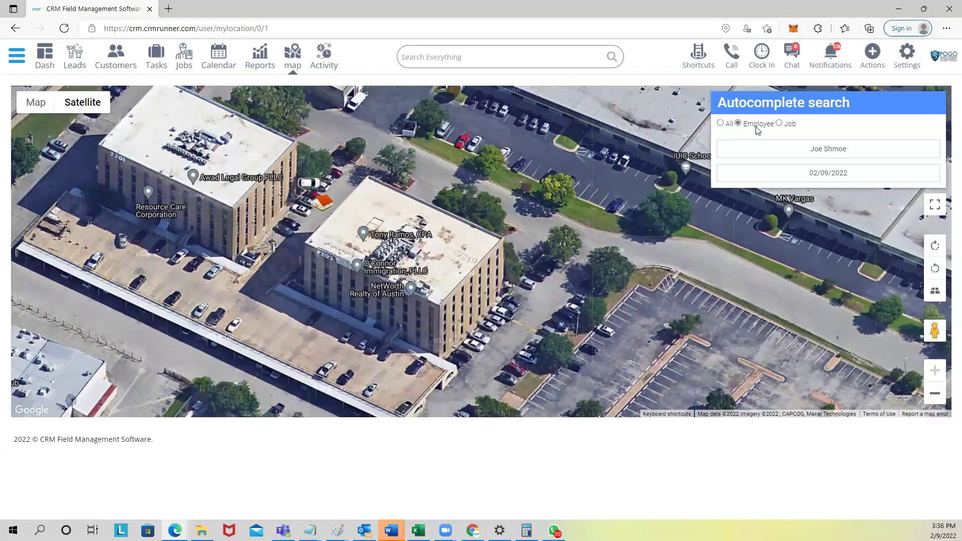
{"action": "left_click", "coordinate": [784, 124]}
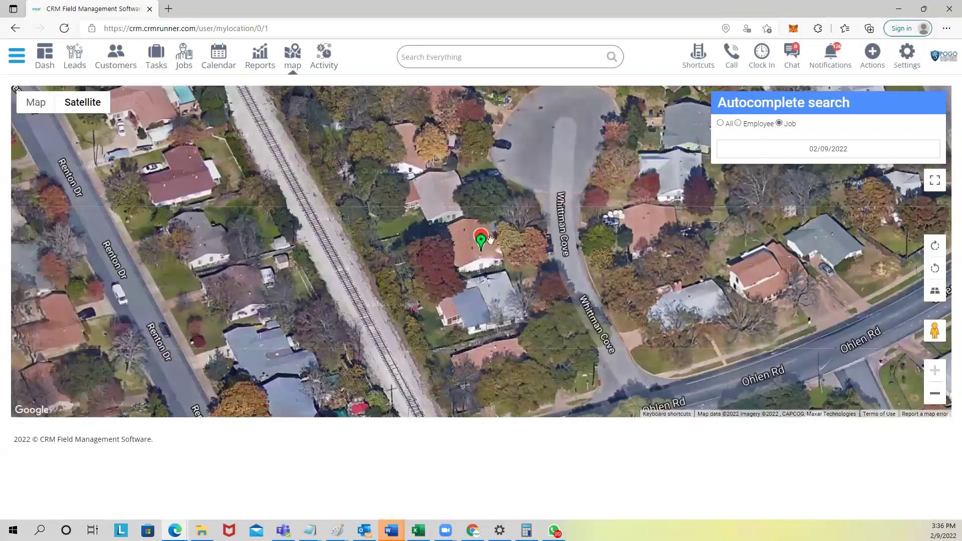
Step: Zoom out across Austin and view, then close, the install 10 cameras job details
{"action": "mouse_move", "coordinate": [484, 244]}
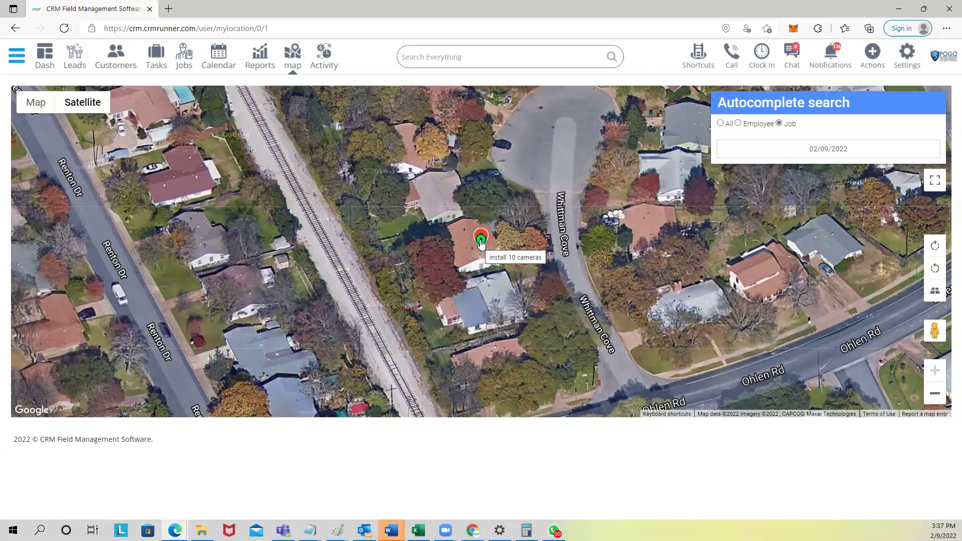
{"action": "scroll", "coordinate": [481, 244], "scroll_direction": "down", "scroll_amount": 5}
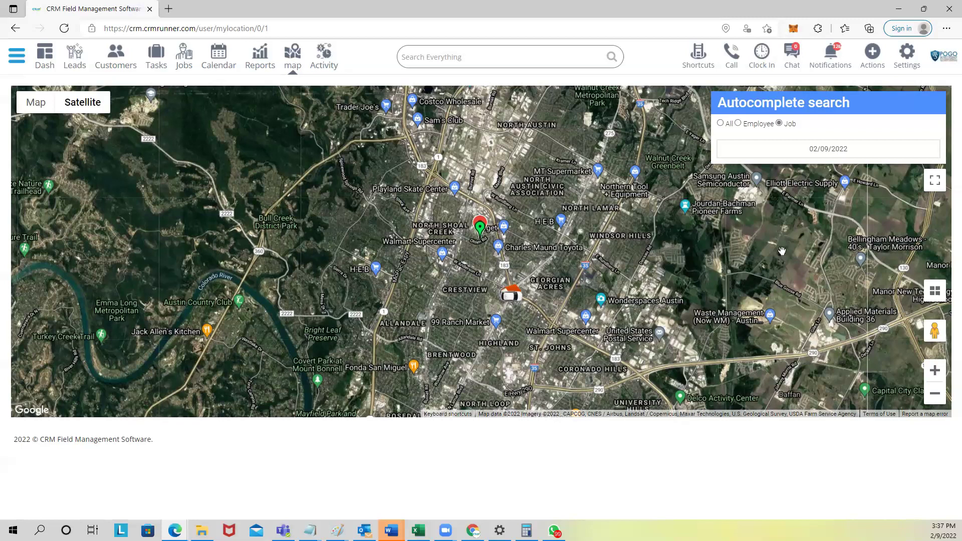
{"action": "left_click", "coordinate": [480, 226]}
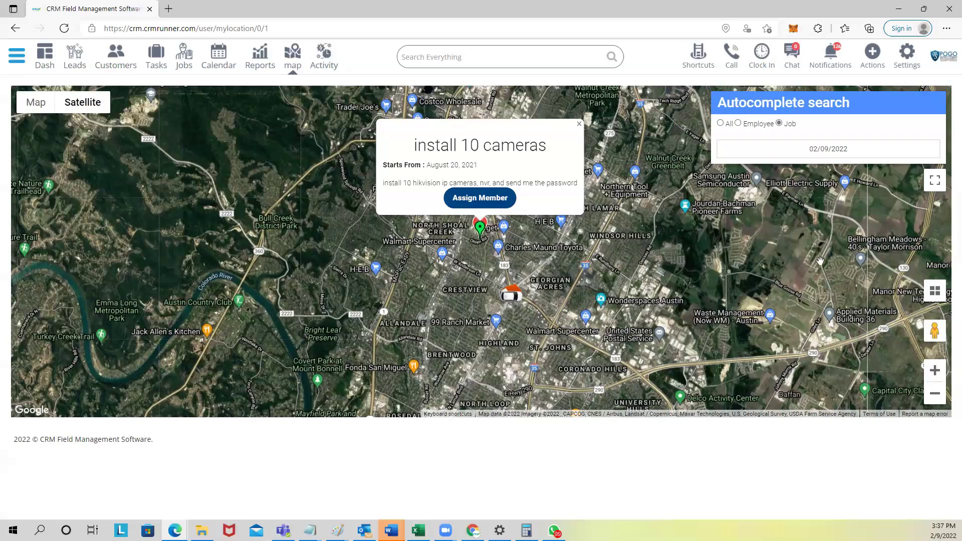
{"action": "left_click", "coordinate": [579, 125]}
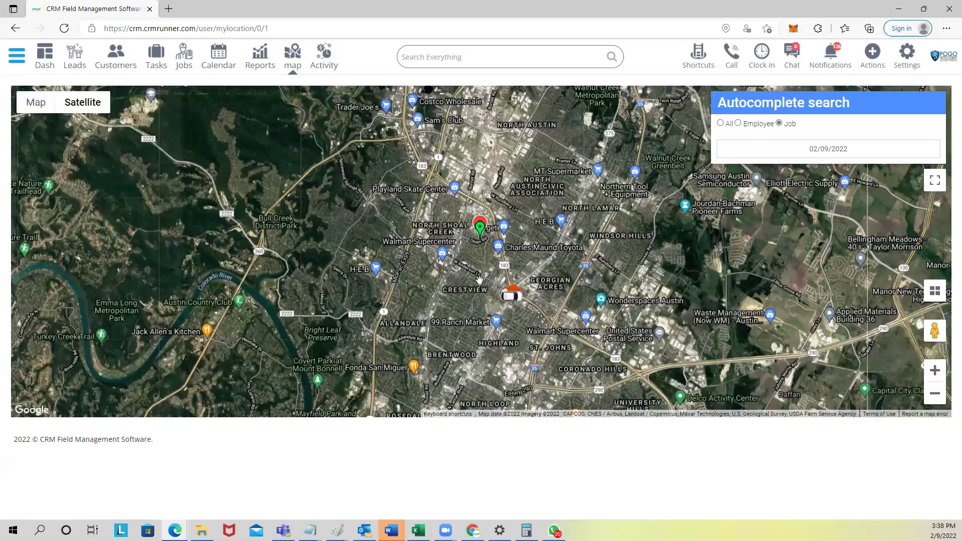
{"action": "scroll", "coordinate": [479, 279], "scroll_direction": "down", "scroll_amount": 2}
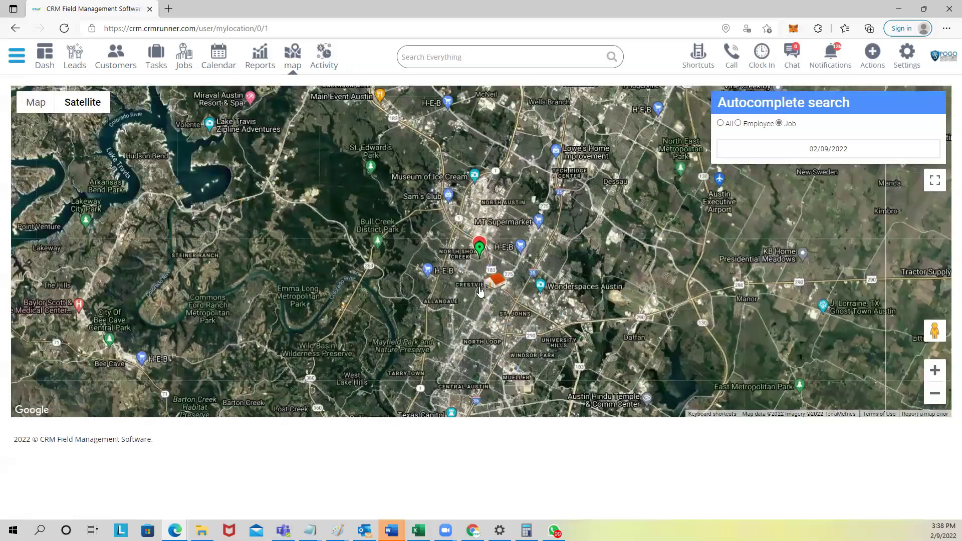
{"action": "scroll", "coordinate": [479, 292], "scroll_direction": "up", "scroll_amount": 2}
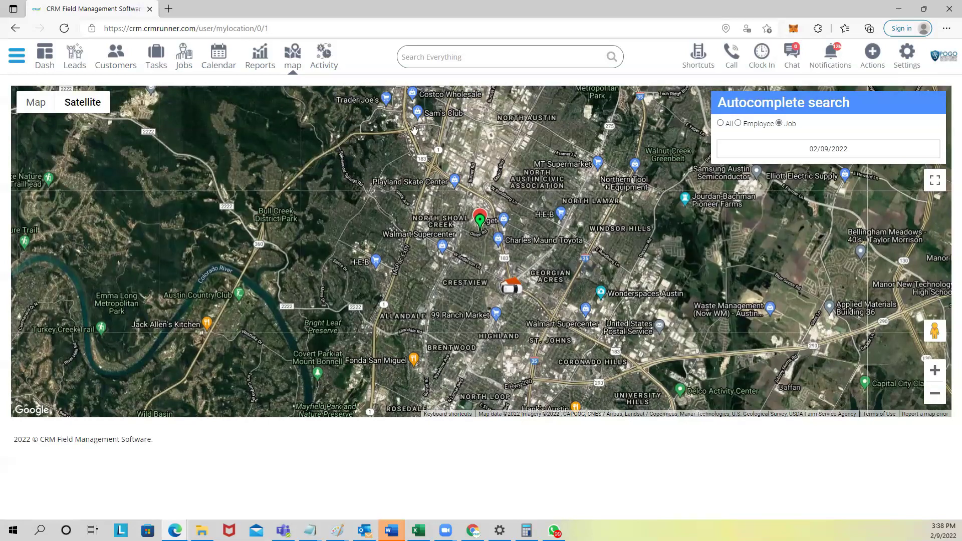
Step: Go to Estimates from the Shortcuts grid and browse the 120 estimates list
{"action": "left_click", "coordinate": [695, 66]}
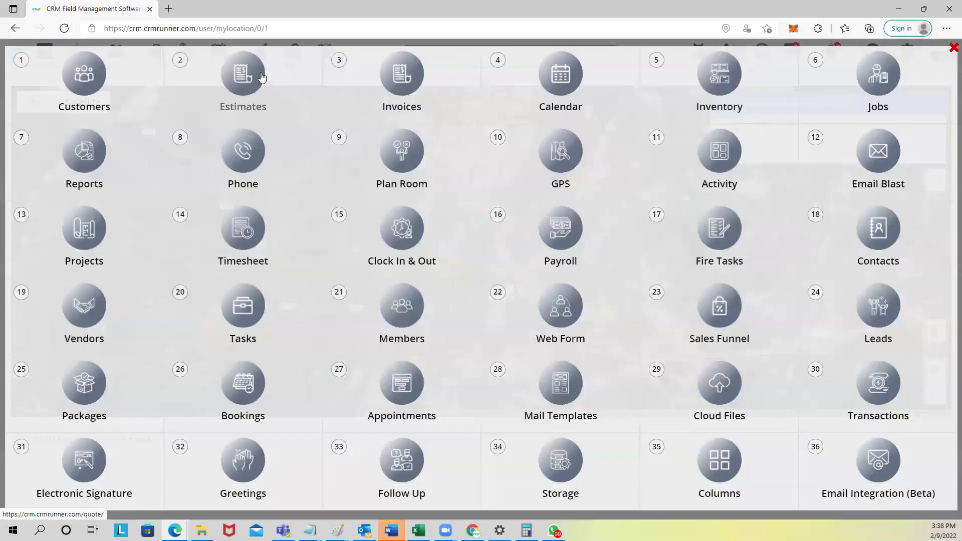
{"action": "left_click", "coordinate": [245, 77]}
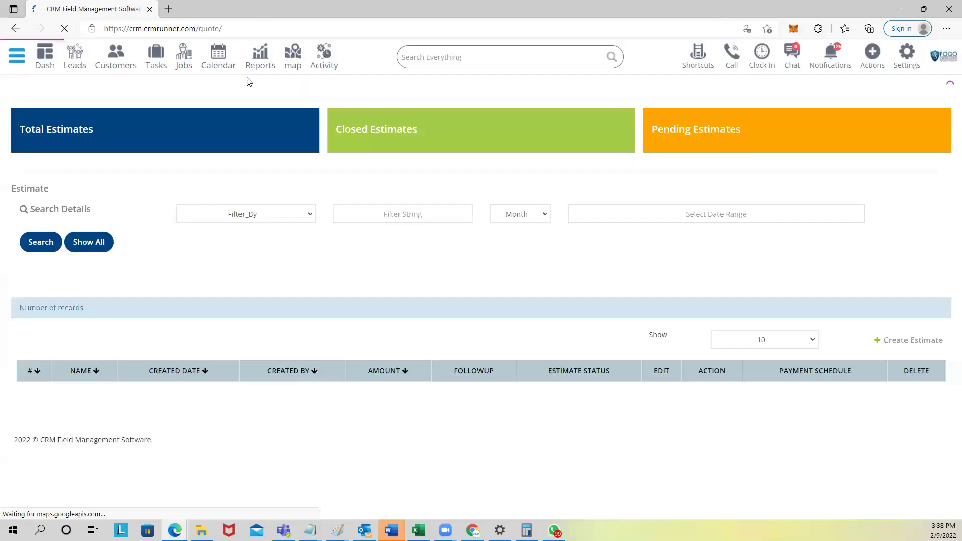
{"action": "scroll", "coordinate": [470, 280], "scroll_direction": "down", "scroll_amount": 3}
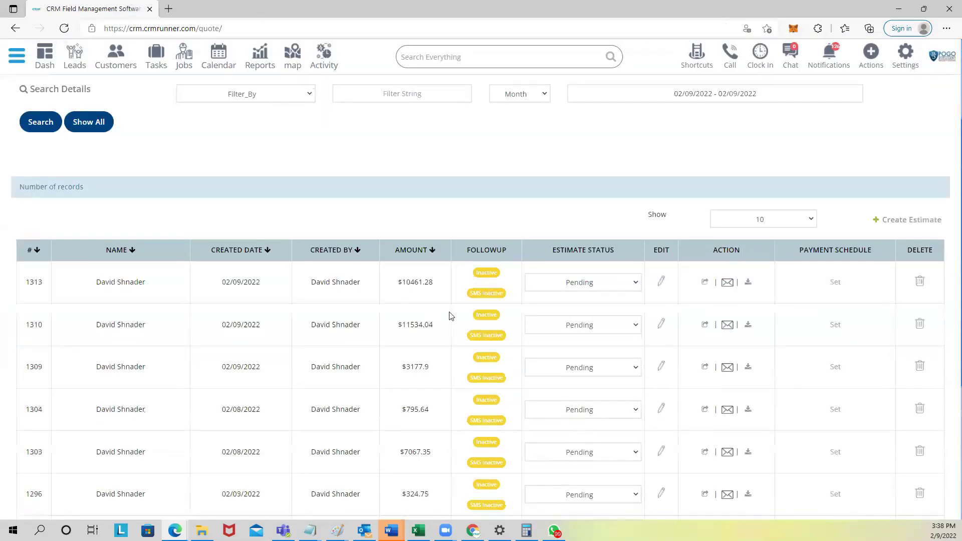
{"action": "scroll", "coordinate": [471, 349], "scroll_direction": "up", "scroll_amount": 3}
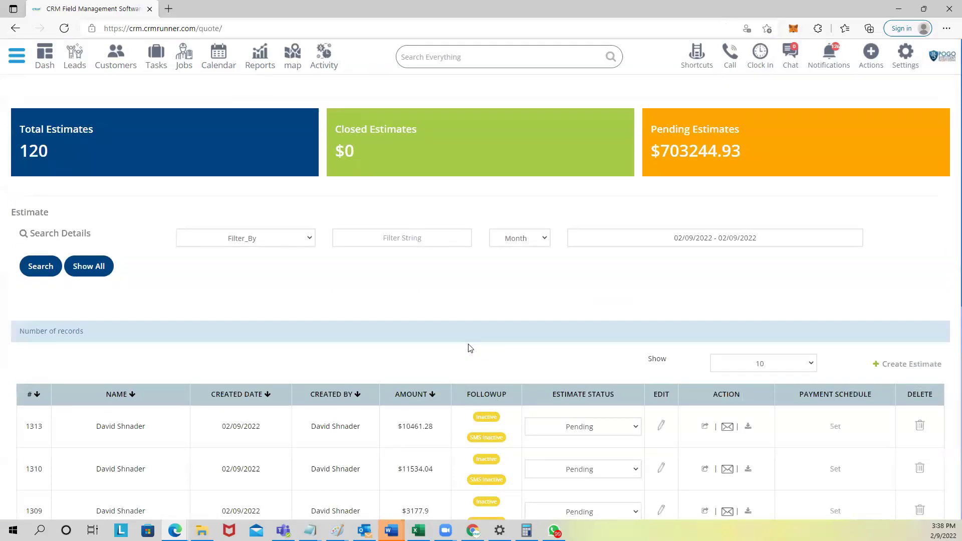
Step: Create a new estimate for the searched client and add three product lines
{"action": "left_click", "coordinate": [906, 368]}
{"action": "left_click", "coordinate": [713, 173]}
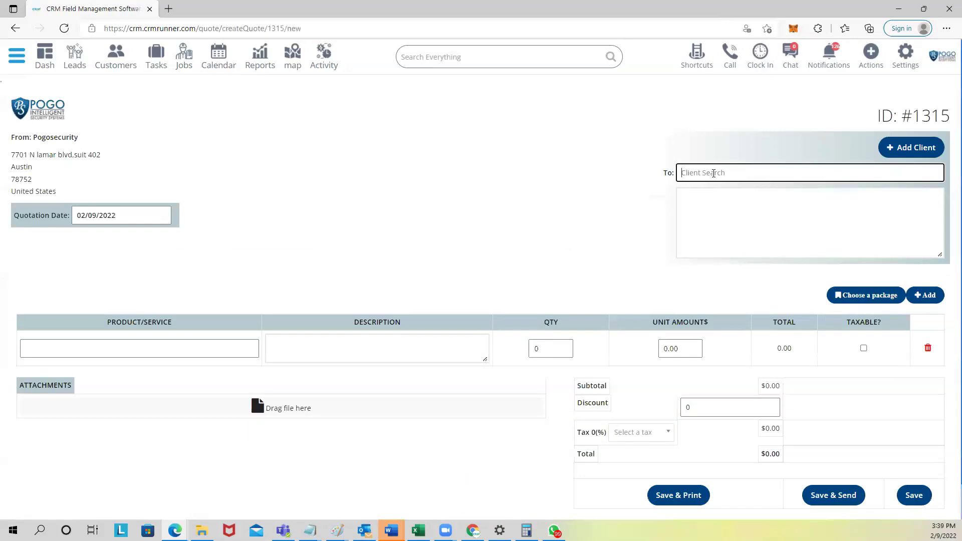
{"action": "left_click", "coordinate": [705, 241]}
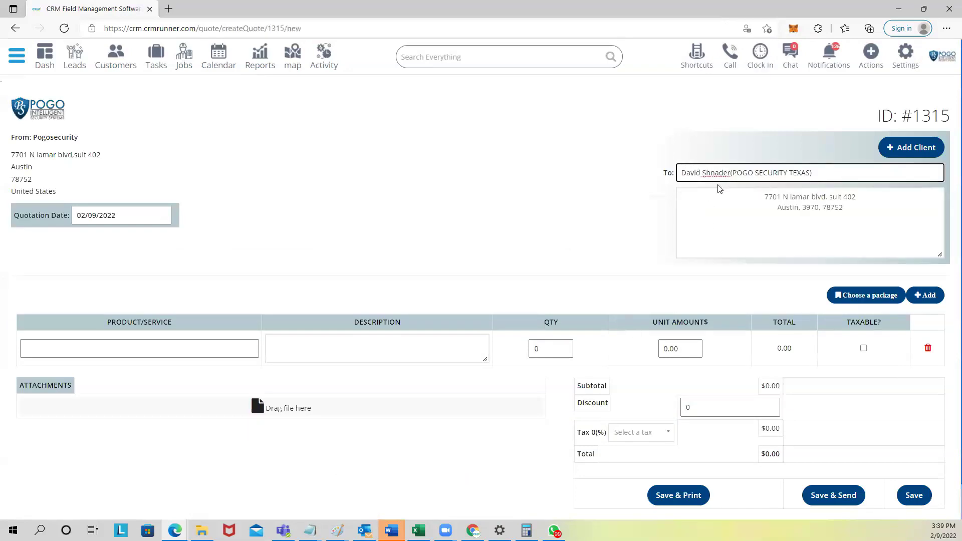
{"action": "left_click", "coordinate": [143, 348]}
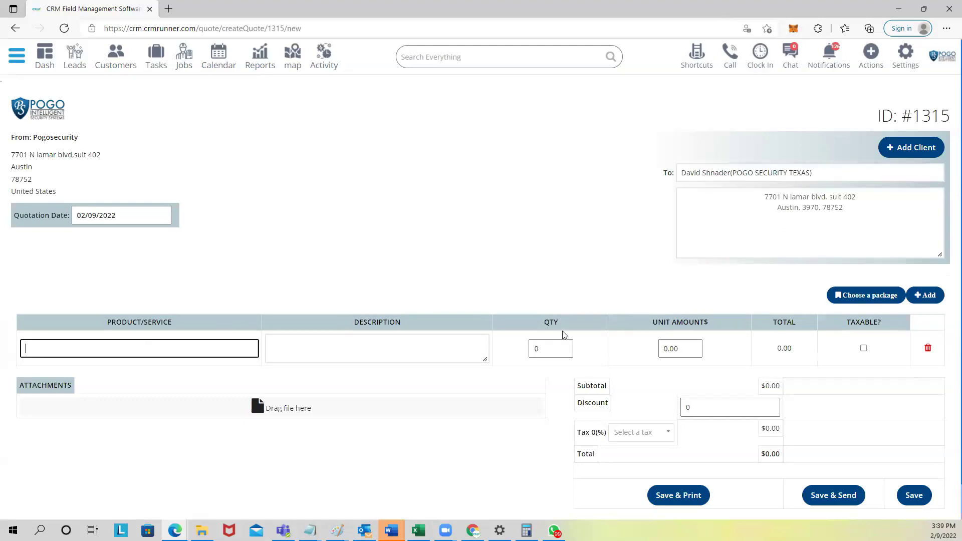
{"action": "left_click", "coordinate": [935, 295]}
{"action": "left_click", "coordinate": [935, 295]}
{"action": "left_click", "coordinate": [128, 351]}
Step: Set the first line to DVR 8 CH HIK and the second to cable pulling
{"action": "left_click", "coordinate": [214, 349]}
{"action": "type", "text": "dvr"}
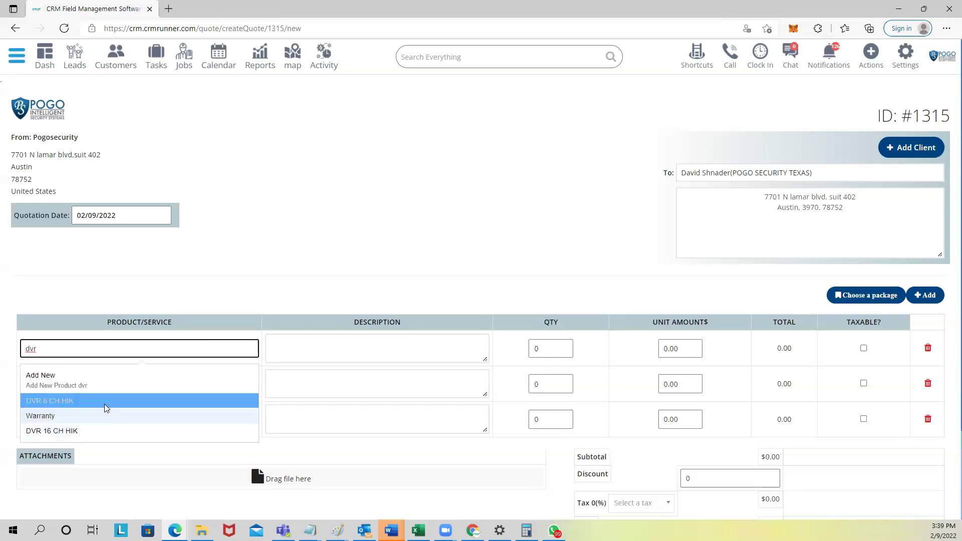
{"action": "left_click", "coordinate": [106, 409]}
{"action": "left_click", "coordinate": [100, 385]}
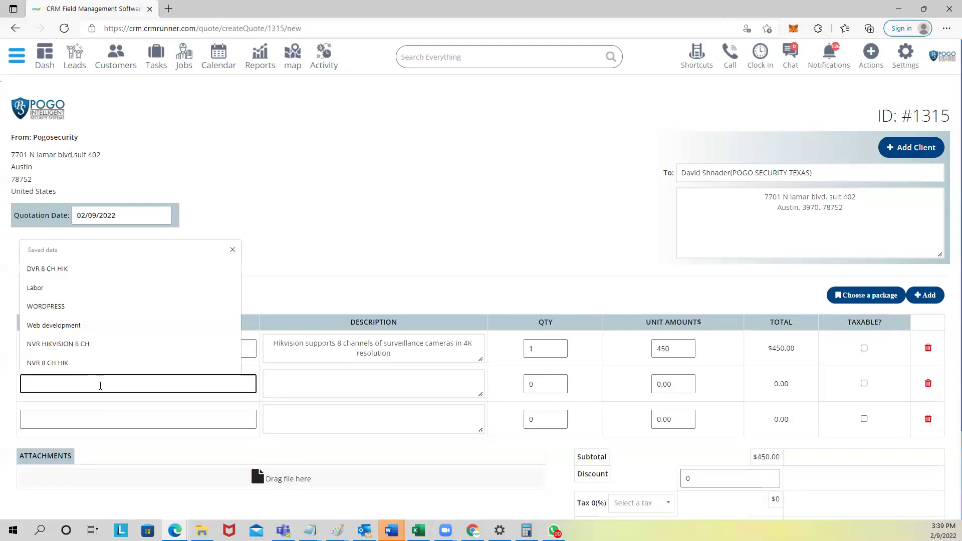
{"action": "type", "text": "cable"}
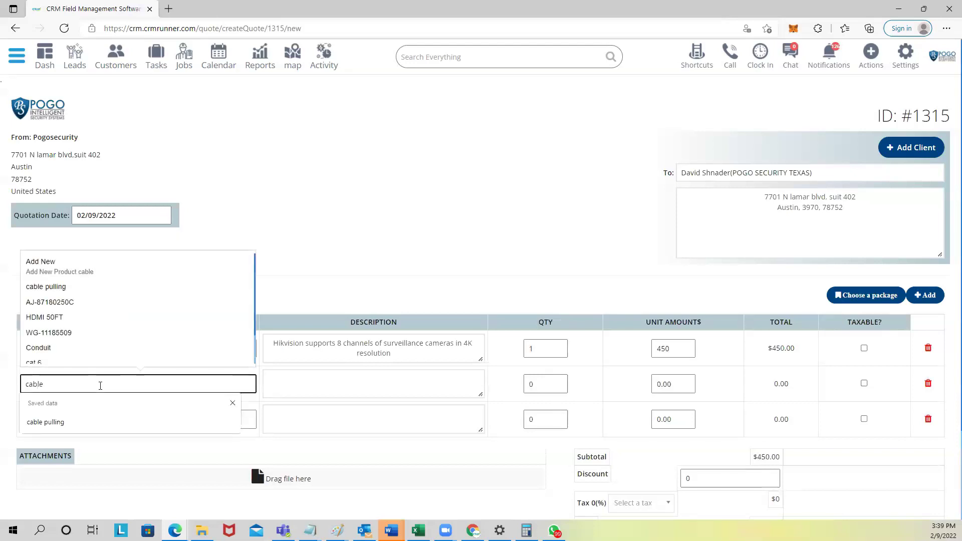
{"action": "left_click", "coordinate": [80, 430]}
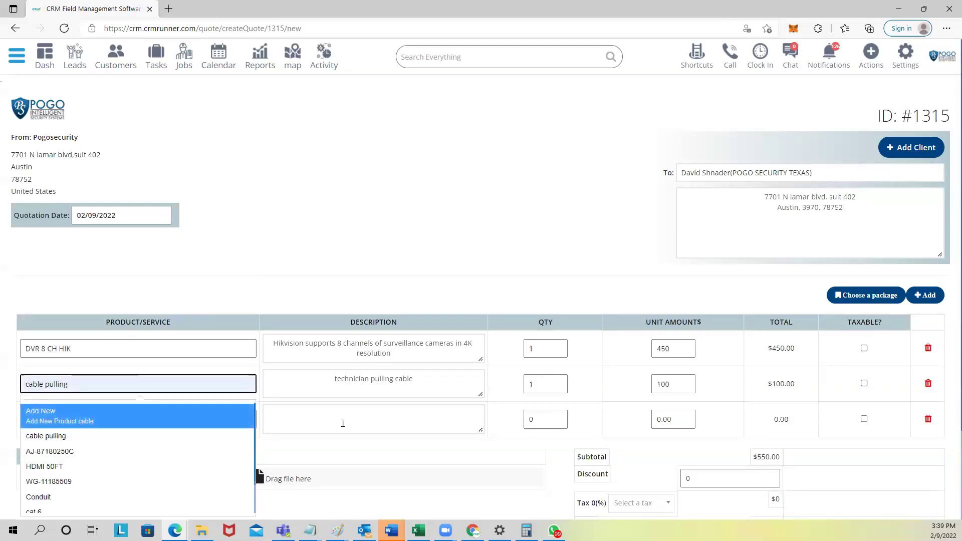
Step: Dismiss the file picker without attaching and leave the third line empty
{"action": "left_click", "coordinate": [257, 471]}
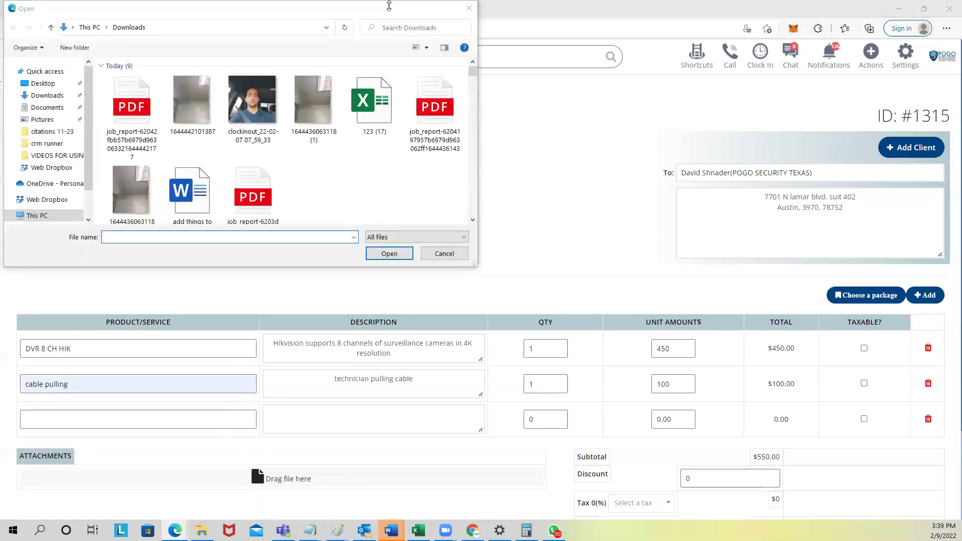
{"action": "left_click", "coordinate": [469, 10]}
{"action": "left_click", "coordinate": [119, 419]}
{"action": "key", "text": "Down"}
{"action": "key", "text": "Down"}
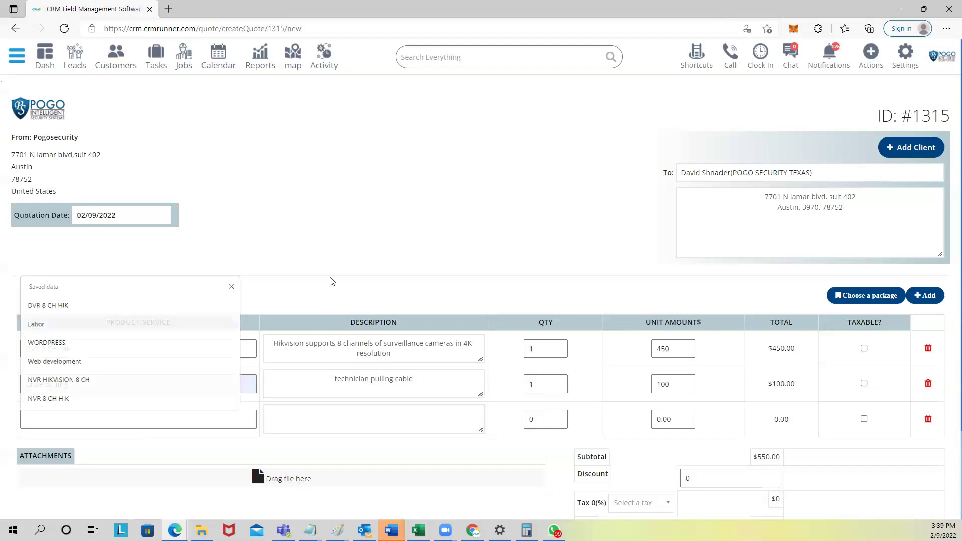
{"action": "left_click", "coordinate": [330, 279]}
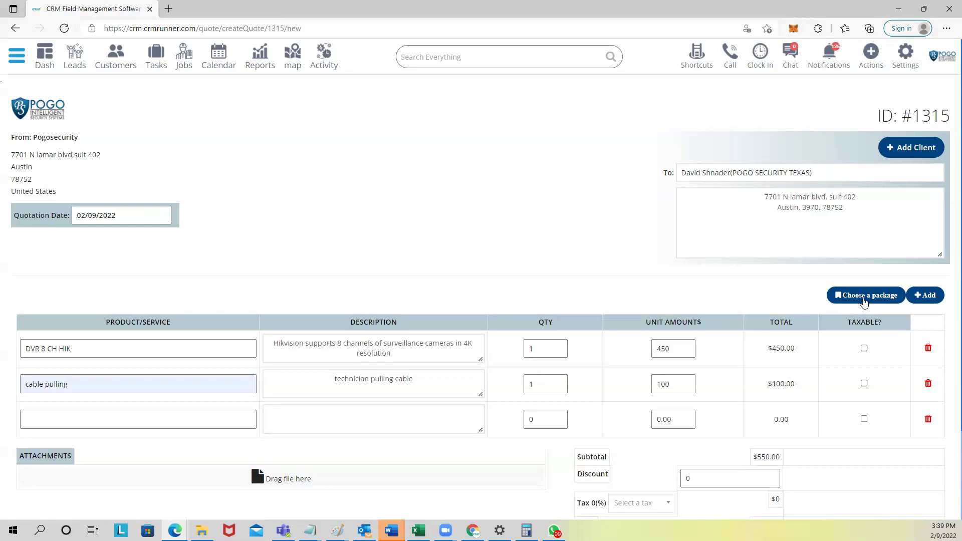
Step: Add the alarm kit package's items to the estimate
{"action": "left_click", "coordinate": [864, 301]}
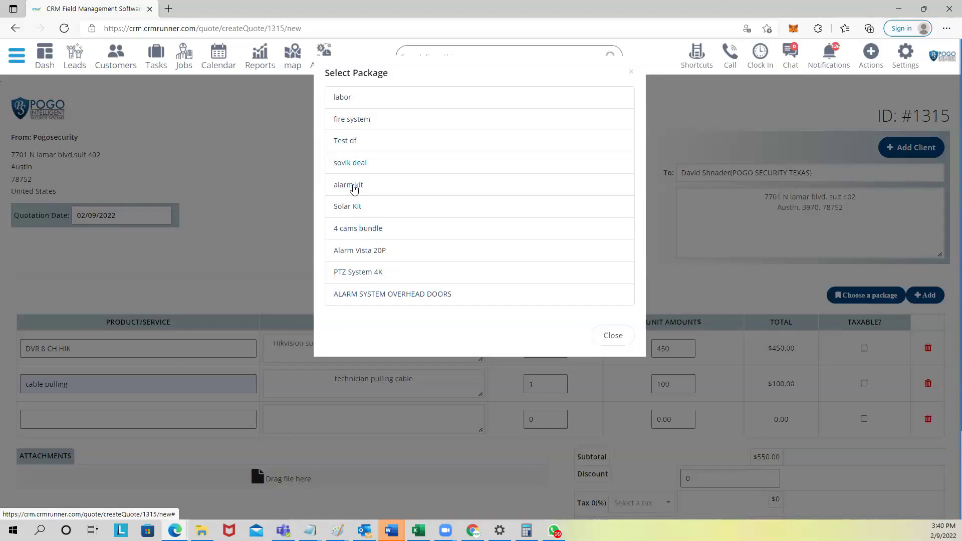
{"action": "left_click", "coordinate": [353, 186]}
{"action": "scroll", "coordinate": [390, 255], "scroll_direction": "down", "scroll_amount": 1}
{"action": "scroll", "coordinate": [389, 254], "scroll_direction": "down", "scroll_amount": 3}
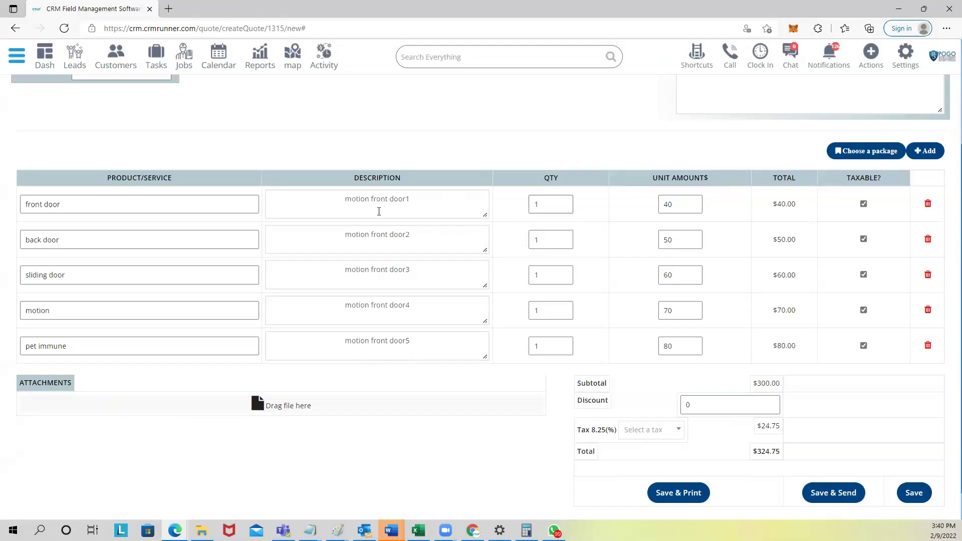
Step: Set front door quantity to 2 and motion to 3, bringing the total to $519.60
{"action": "left_click", "coordinate": [557, 203]}
{"action": "key", "text": "BackSpace"}
{"action": "type", "text": "2"}
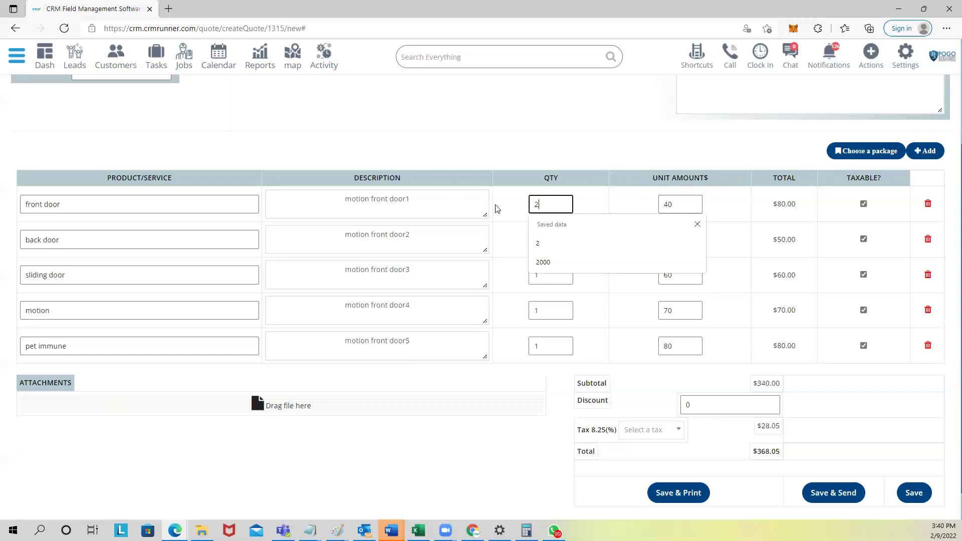
{"action": "left_click", "coordinate": [551, 310]}
{"action": "key", "text": "BackSpace"}
{"action": "type", "text": "3"}
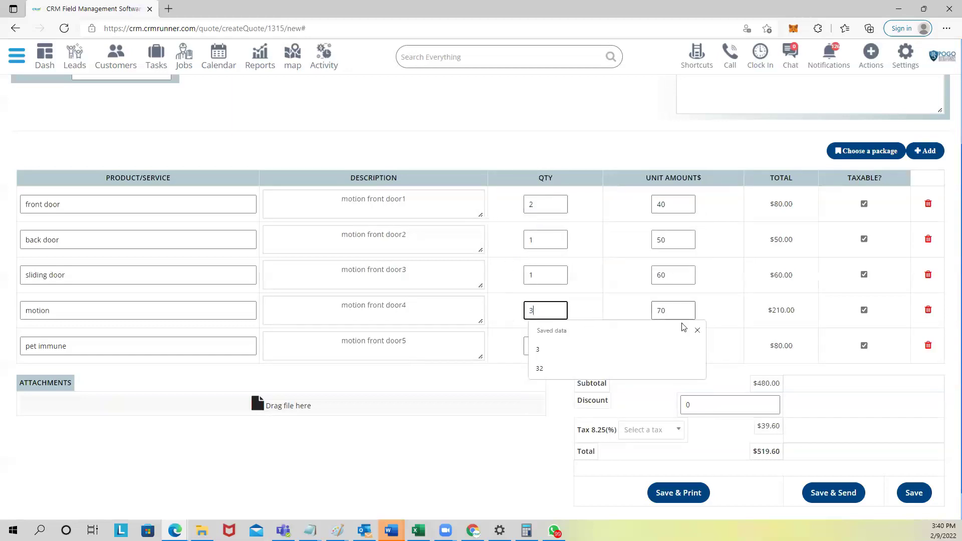
{"action": "left_click", "coordinate": [698, 332]}
{"action": "left_click", "coordinate": [789, 311]}
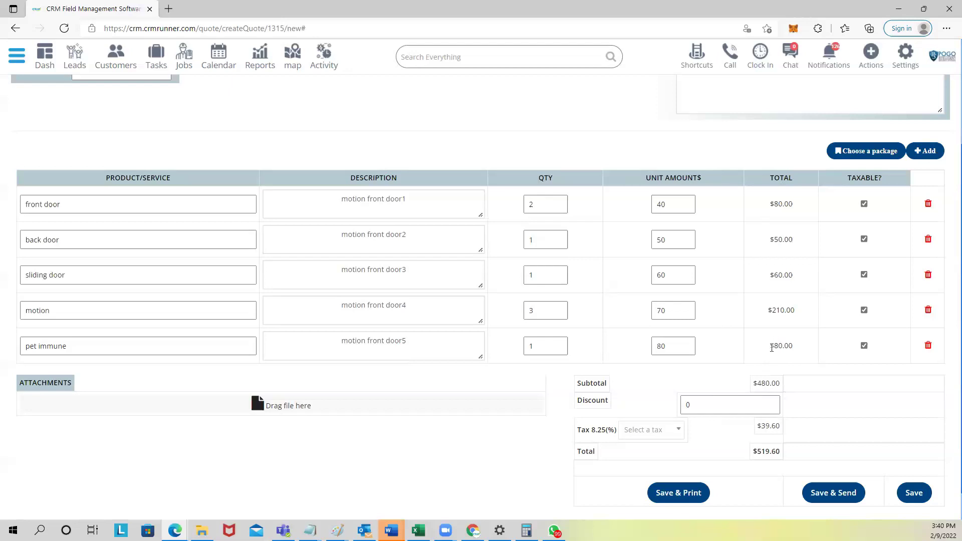
{"action": "scroll", "coordinate": [776, 347], "scroll_direction": "down", "scroll_amount": 1}
{"action": "left_click_drag", "start_coordinate": [754, 347], "coordinate": [788, 349]}
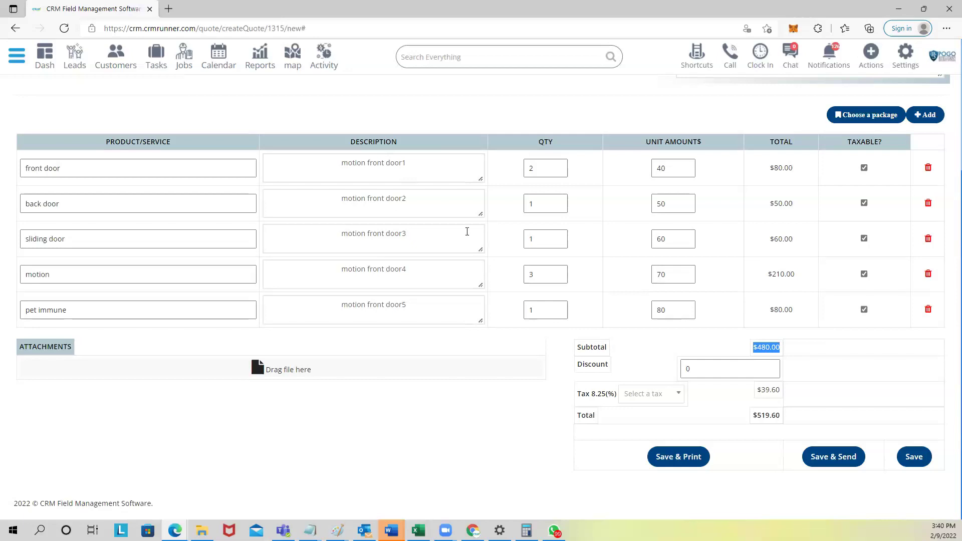
{"action": "scroll", "coordinate": [507, 232], "scroll_direction": "up", "scroll_amount": 3}
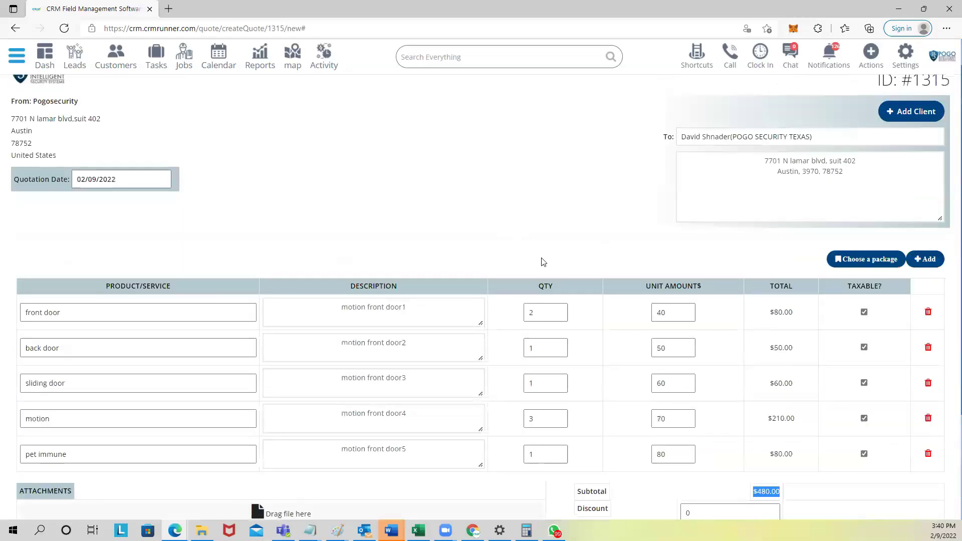
{"action": "scroll", "coordinate": [544, 262], "scroll_direction": "down", "scroll_amount": 2}
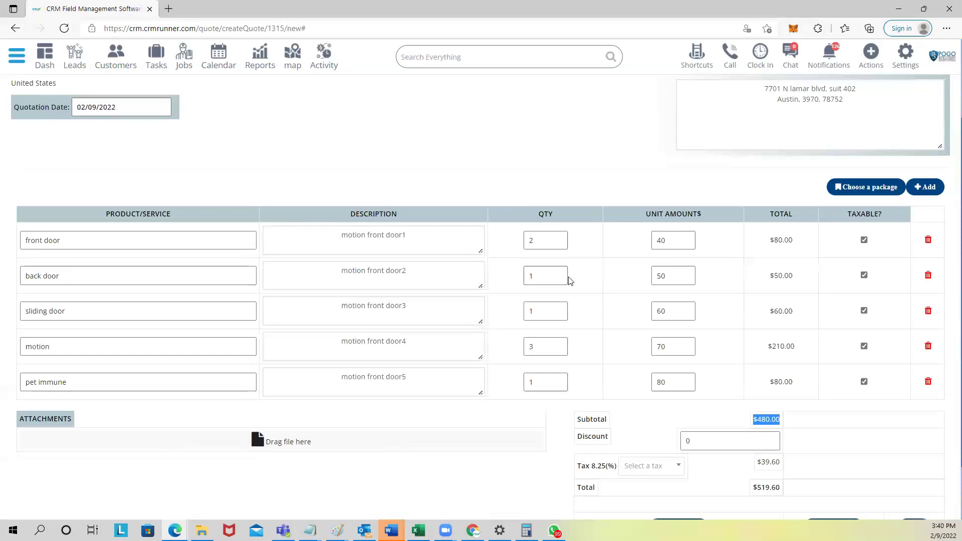
{"action": "left_click", "coordinate": [856, 192]}
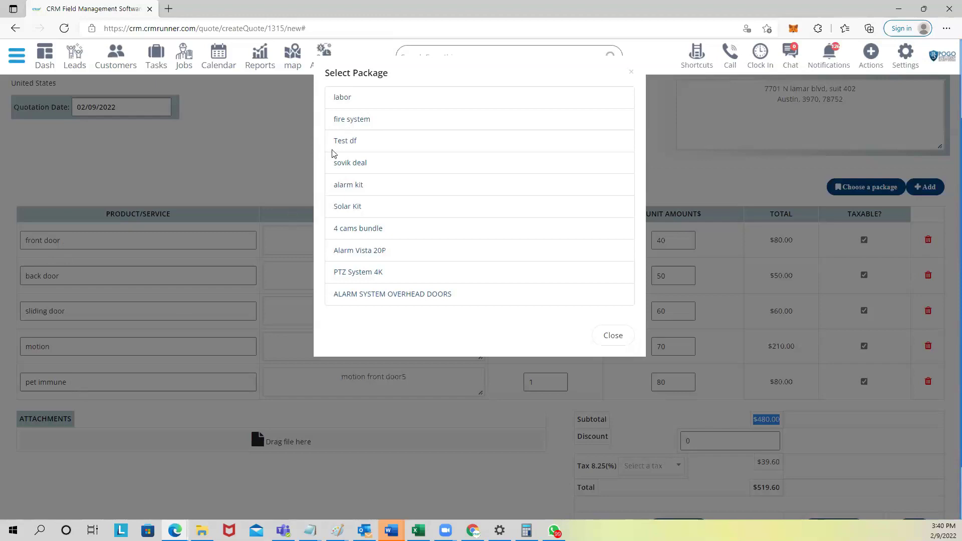
Step: Add the fire system package and check the $1215.00 subtotal and $1315.24 total
{"action": "left_click", "coordinate": [357, 120]}
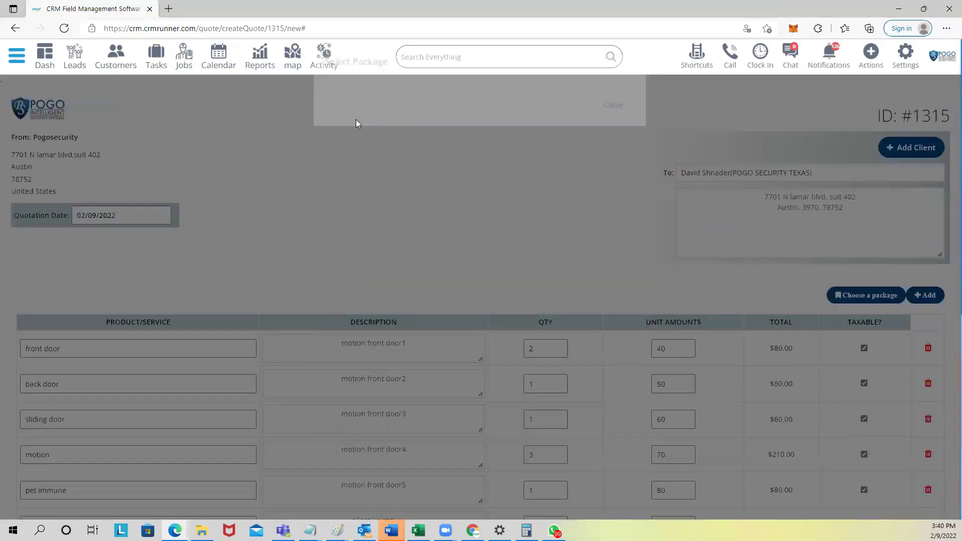
{"action": "scroll", "coordinate": [171, 209], "scroll_direction": "down", "scroll_amount": 3}
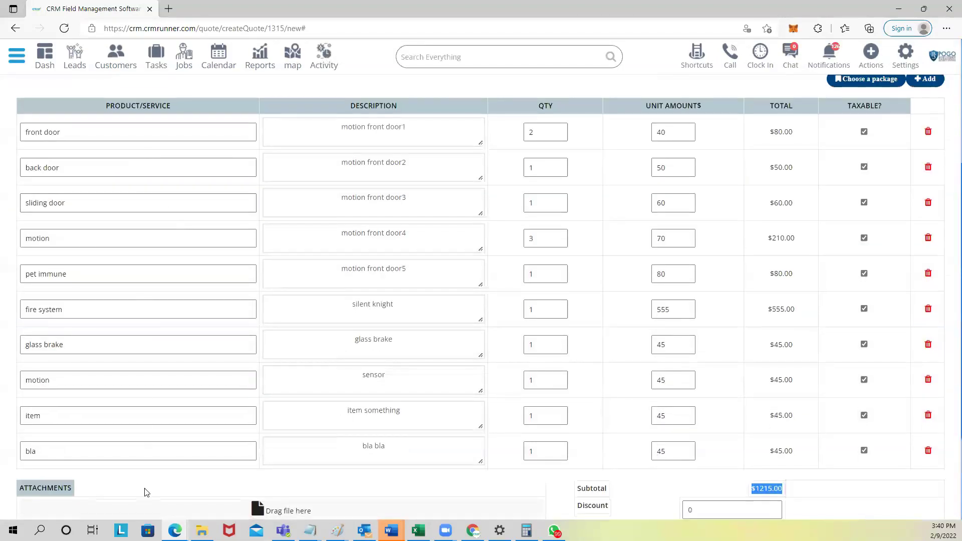
{"action": "scroll", "coordinate": [145, 489], "scroll_direction": "down", "scroll_amount": 3}
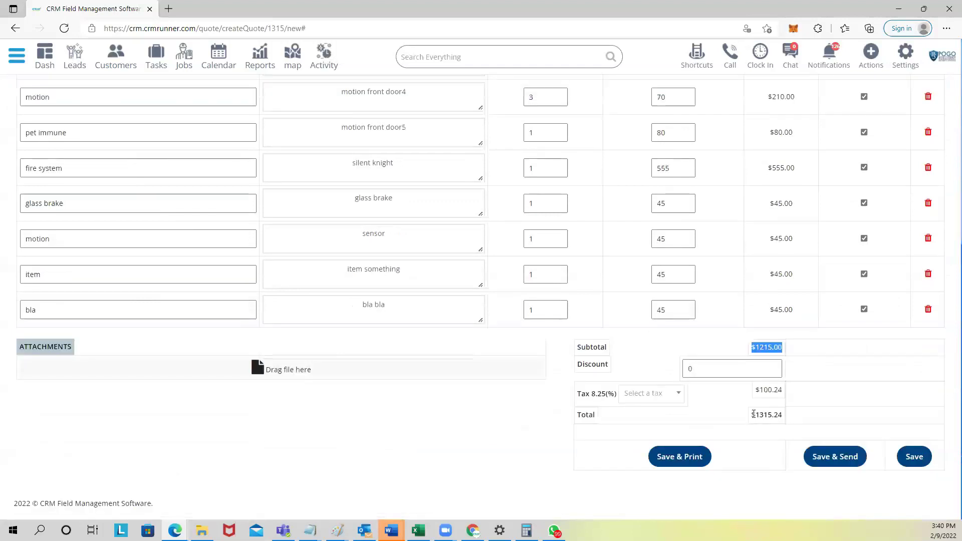
{"action": "left_click_drag", "start_coordinate": [749, 416], "coordinate": [787, 416]}
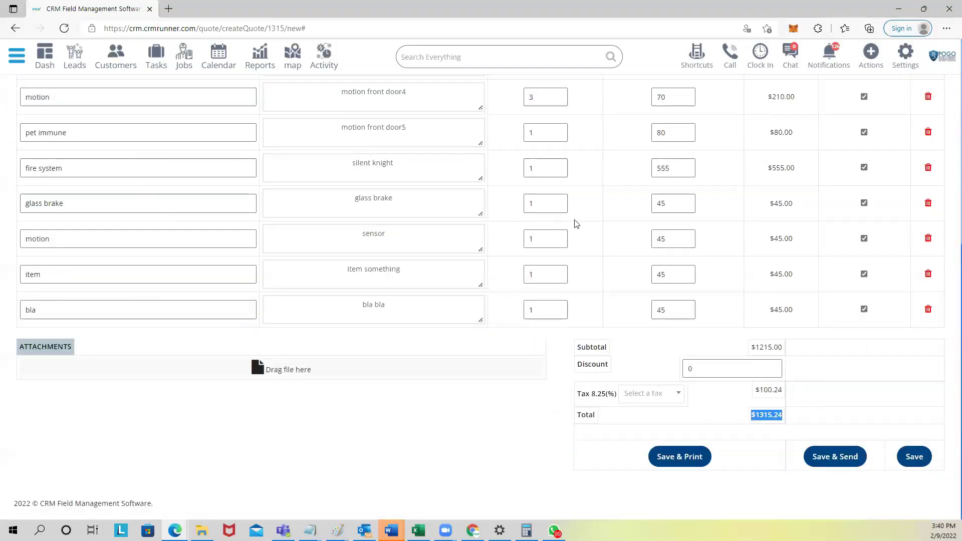
{"action": "scroll", "coordinate": [511, 307], "scroll_direction": "up", "scroll_amount": 3}
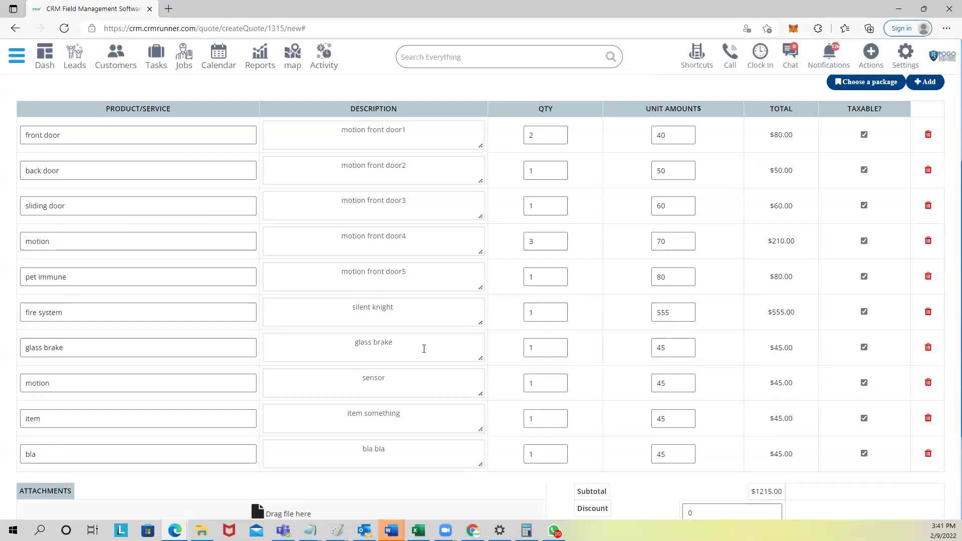
{"action": "scroll", "coordinate": [424, 348], "scroll_direction": "down", "scroll_amount": 3}
{"action": "scroll", "coordinate": [179, 326], "scroll_direction": "up", "scroll_amount": 3}
Step: Add a new 'moris' line with description 'moris', quantity 1 and unit amount 122
{"action": "left_click", "coordinate": [926, 83]}
{"action": "scroll", "coordinate": [389, 382], "scroll_direction": "down", "scroll_amount": 4}
{"action": "left_click", "coordinate": [135, 311]}
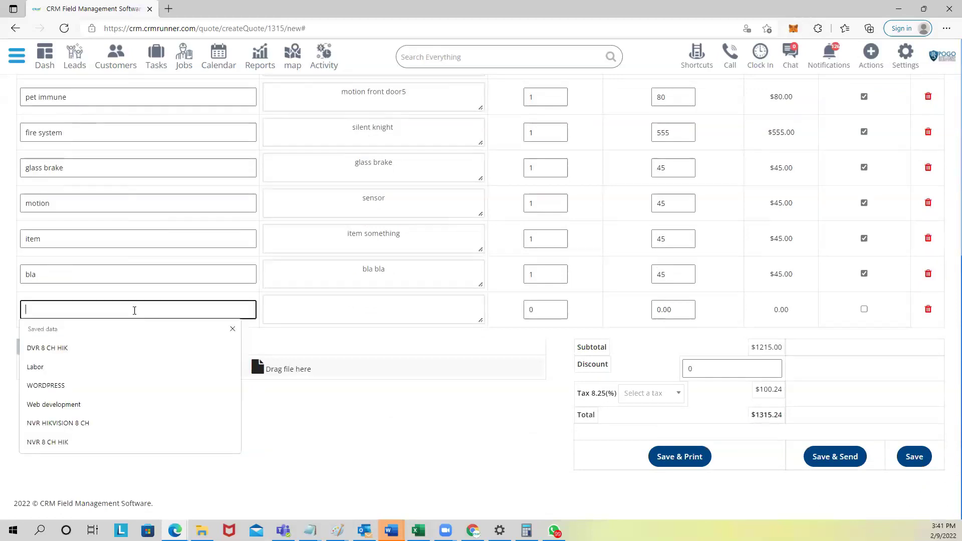
{"action": "type", "text": "moris"}
{"action": "key", "text": "Tab"}
{"action": "type", "text": "moris"}
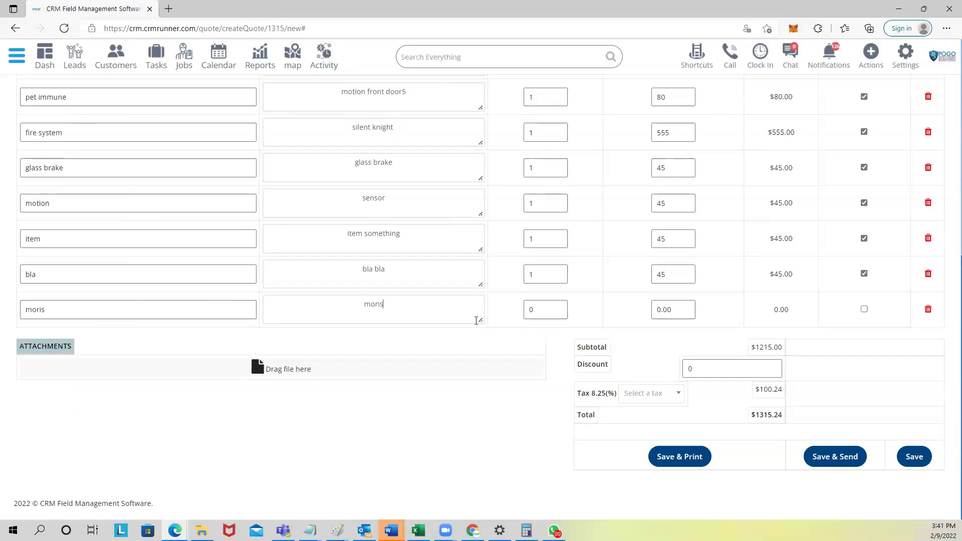
{"action": "double_click", "coordinate": [541, 311]}
{"action": "type", "text": "1"}
{"action": "left_click", "coordinate": [681, 322]}
{"action": "key", "text": "ctrl+a"}
{"action": "type", "text": "122"}
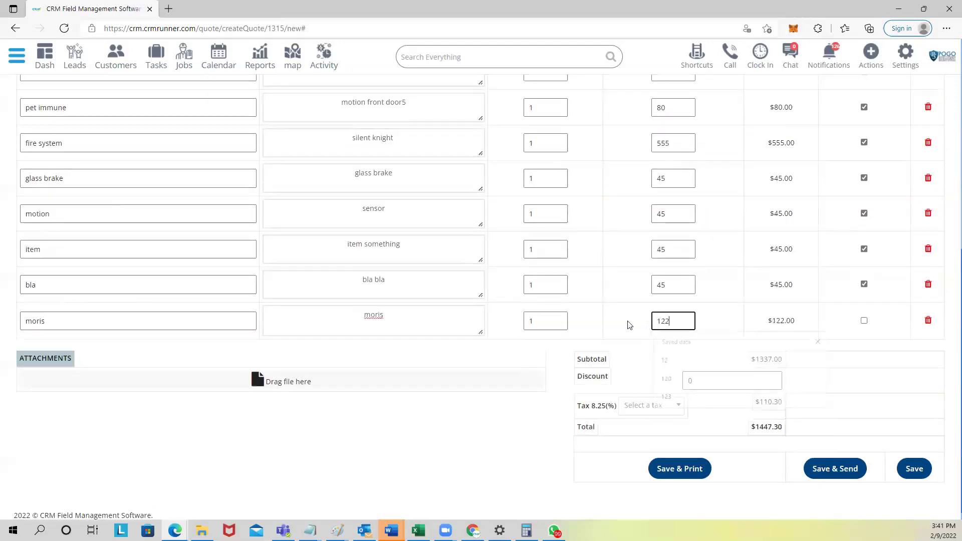
Step: Drag the moris row up below front door and review the $1447.30 total
{"action": "scroll", "coordinate": [464, 310], "scroll_direction": "up", "scroll_amount": 3}
{"action": "scroll", "coordinate": [464, 311], "scroll_direction": "down", "scroll_amount": 3}
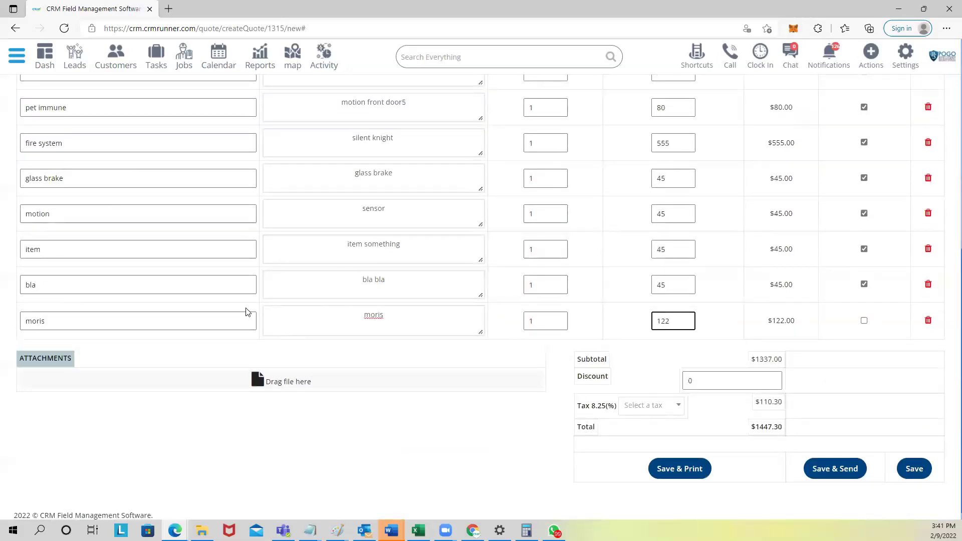
{"action": "left_click_drag", "start_coordinate": [247, 313], "coordinate": [183, 370]}
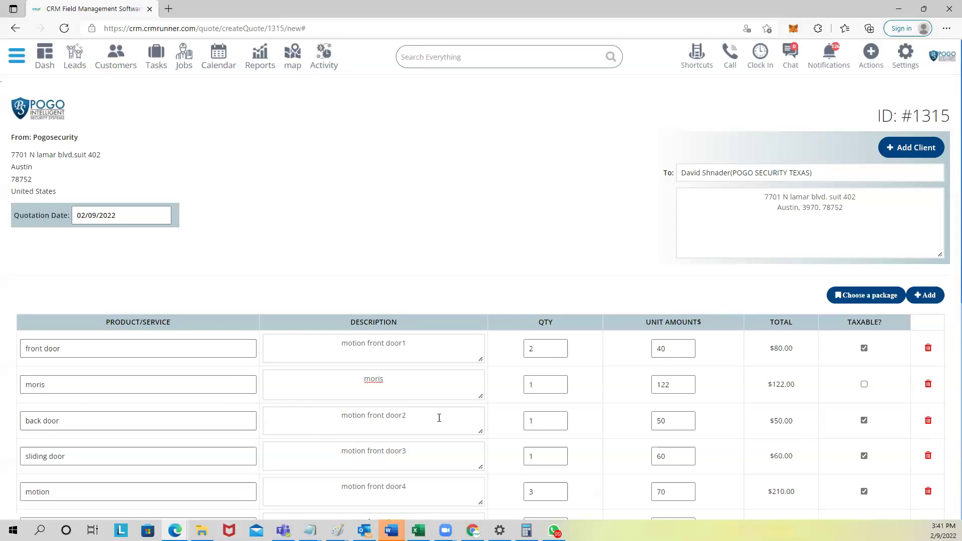
{"action": "scroll", "coordinate": [628, 397], "scroll_direction": "down", "scroll_amount": 3}
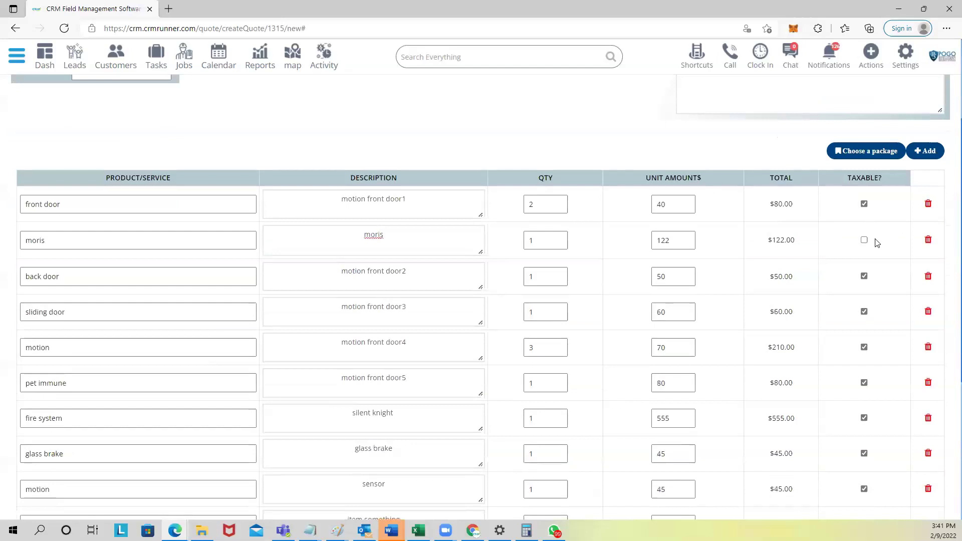
{"action": "scroll", "coordinate": [804, 315], "scroll_direction": "down", "scroll_amount": 4}
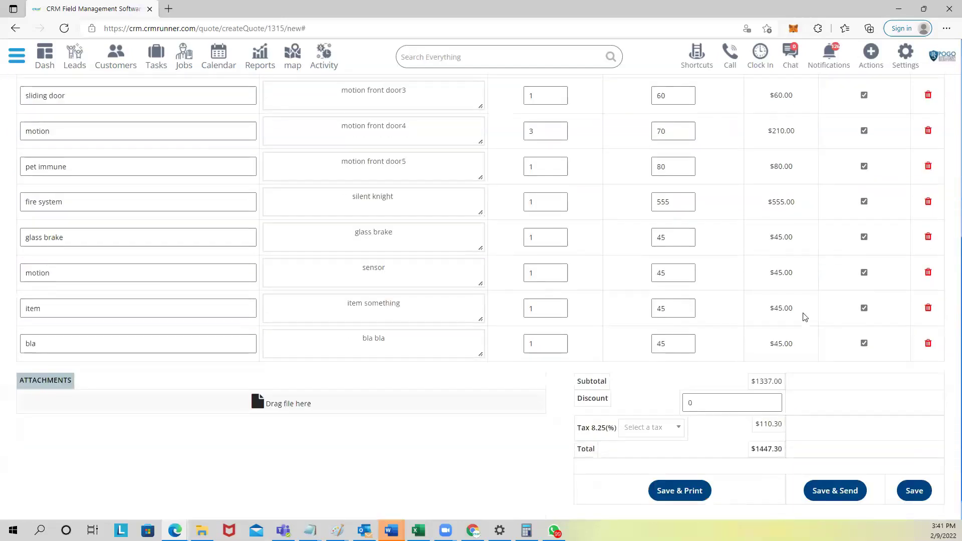
{"action": "scroll", "coordinate": [803, 319], "scroll_direction": "up", "scroll_amount": 4}
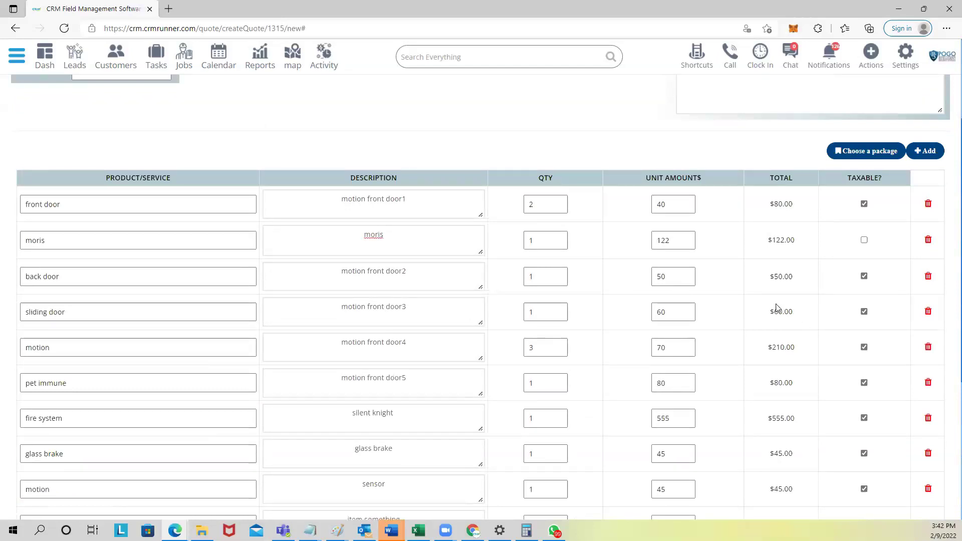
{"action": "scroll", "coordinate": [563, 214], "scroll_direction": "down", "scroll_amount": 5}
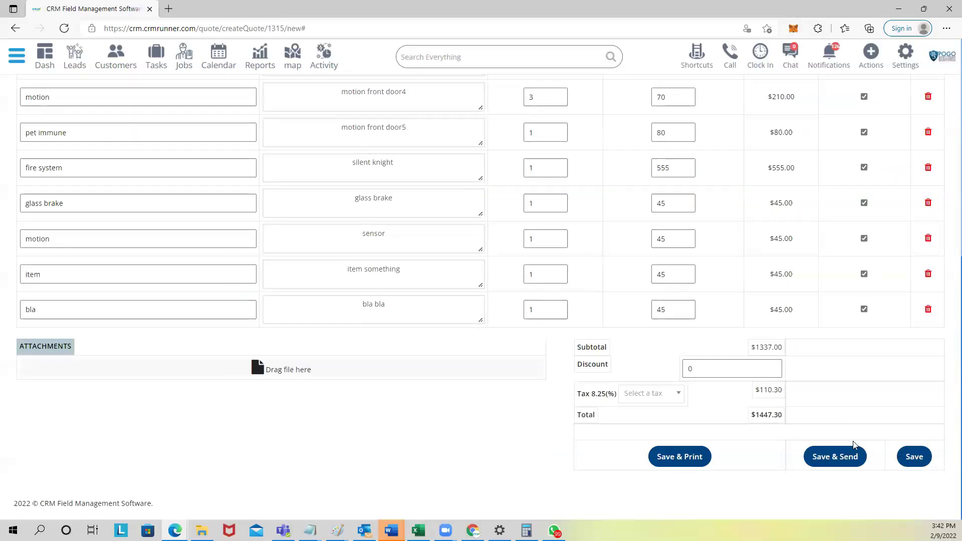
{"action": "scroll", "coordinate": [689, 394], "scroll_direction": "up", "scroll_amount": 5}
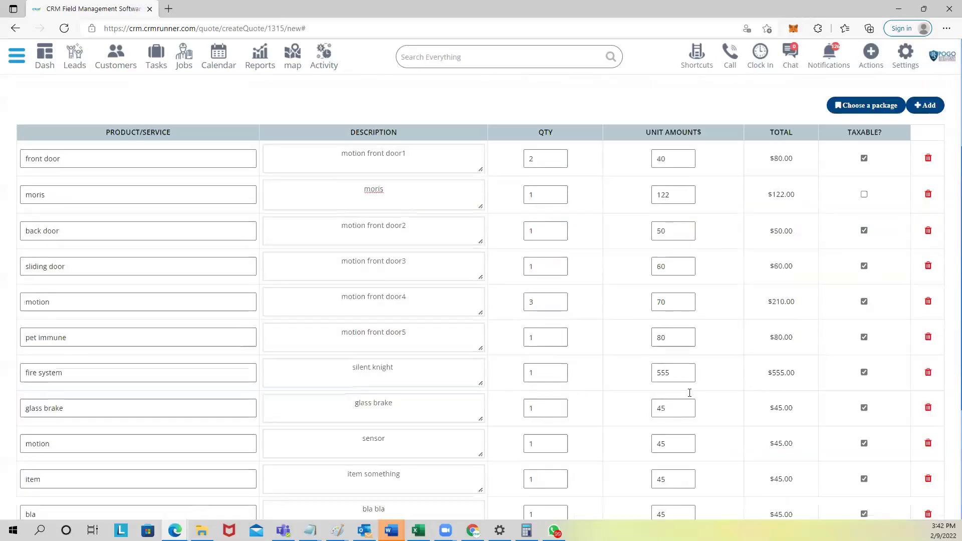
{"action": "scroll", "coordinate": [689, 393], "scroll_direction": "up", "scroll_amount": 3}
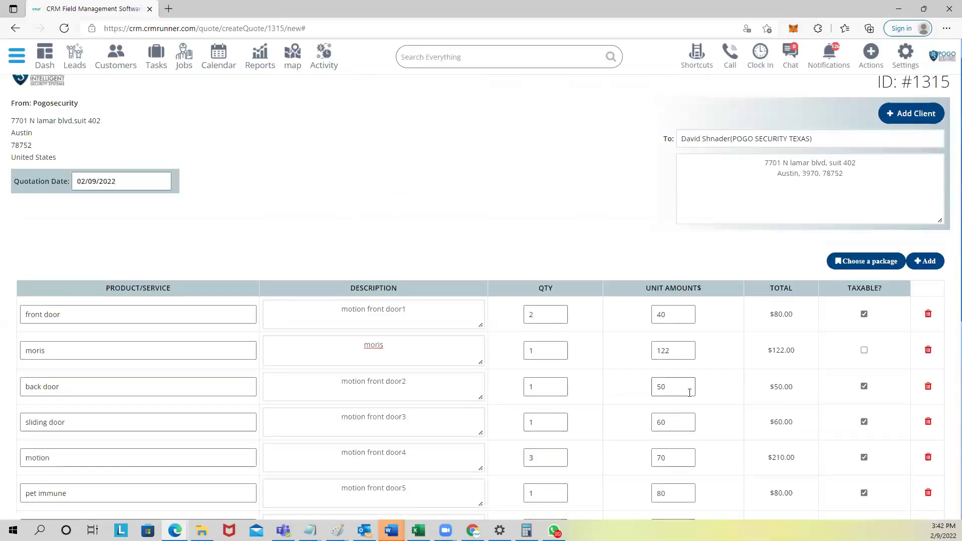
{"action": "scroll", "coordinate": [689, 394], "scroll_direction": "down", "scroll_amount": 7}
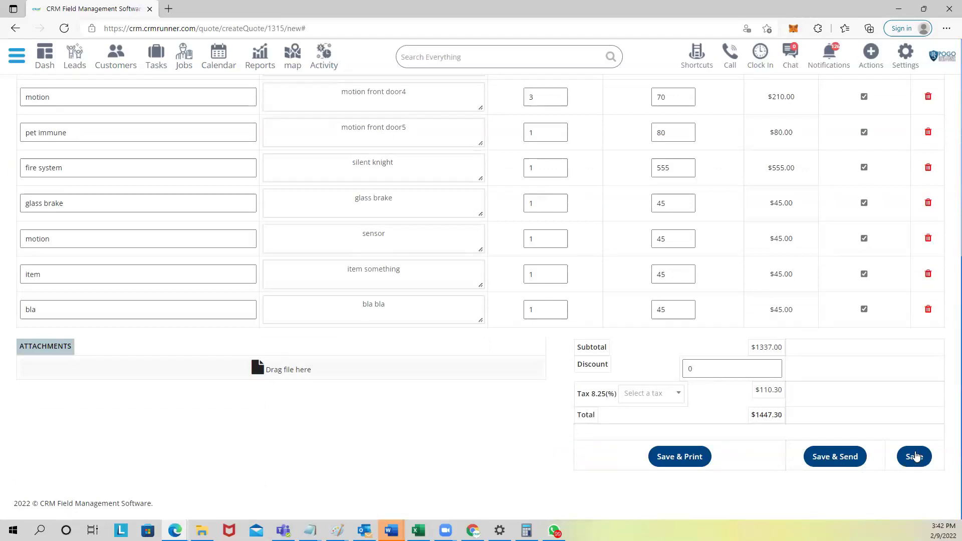
Step: Save estimate 1315 and confirm it heads the list at $1447.3, Pending
{"action": "left_click", "coordinate": [914, 458]}
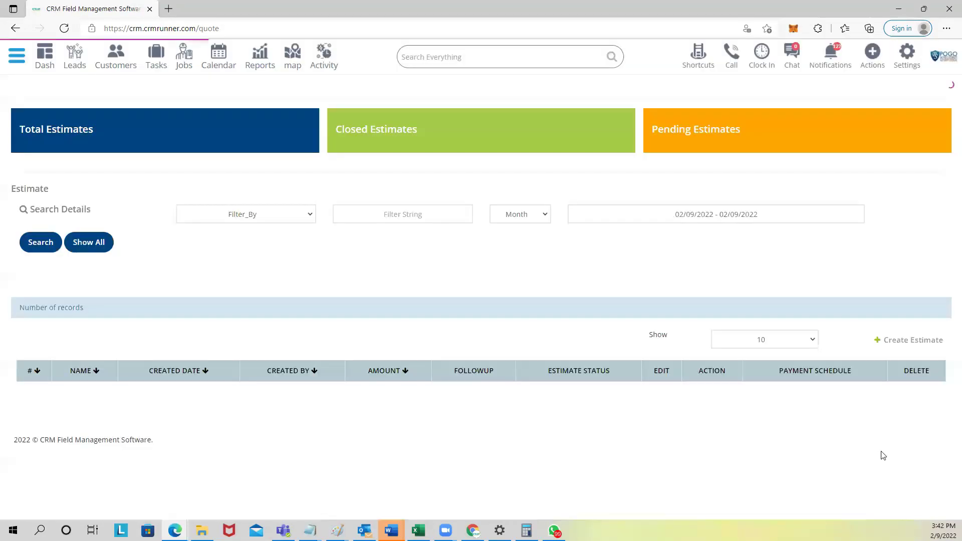
{"action": "left_click_drag", "start_coordinate": [396, 430], "coordinate": [433, 429]}
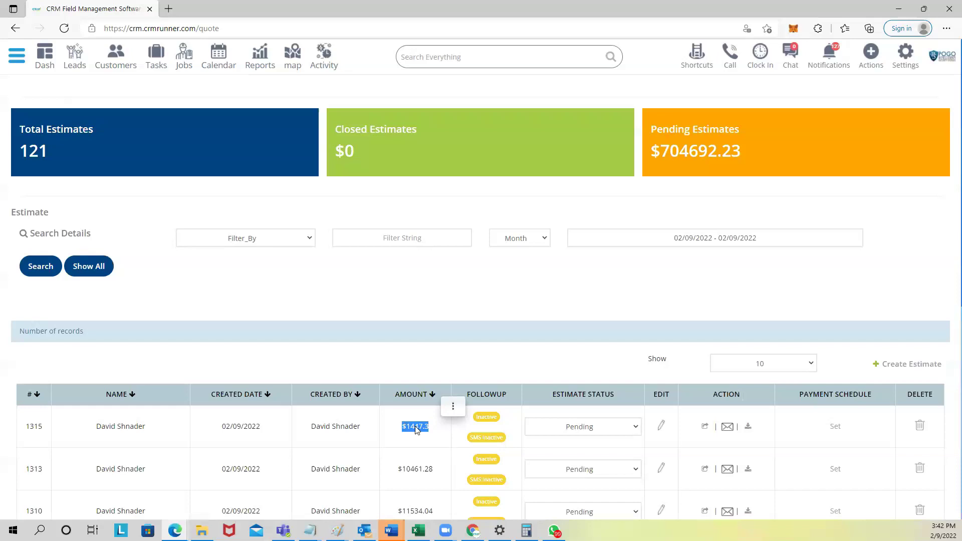
{"action": "scroll", "coordinate": [416, 430], "scroll_direction": "down", "scroll_amount": 3}
{"action": "left_click", "coordinate": [420, 286]}
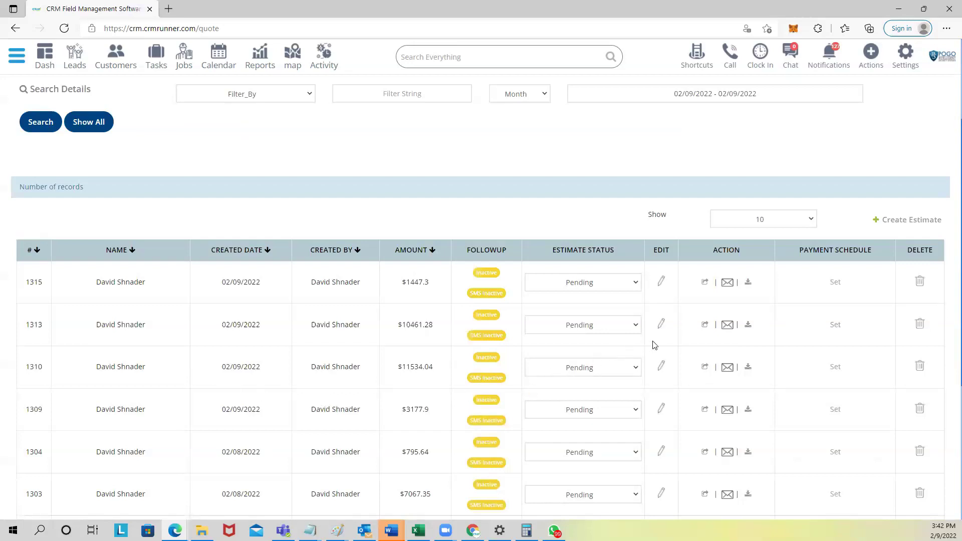
{"action": "left_click", "coordinate": [748, 284]}
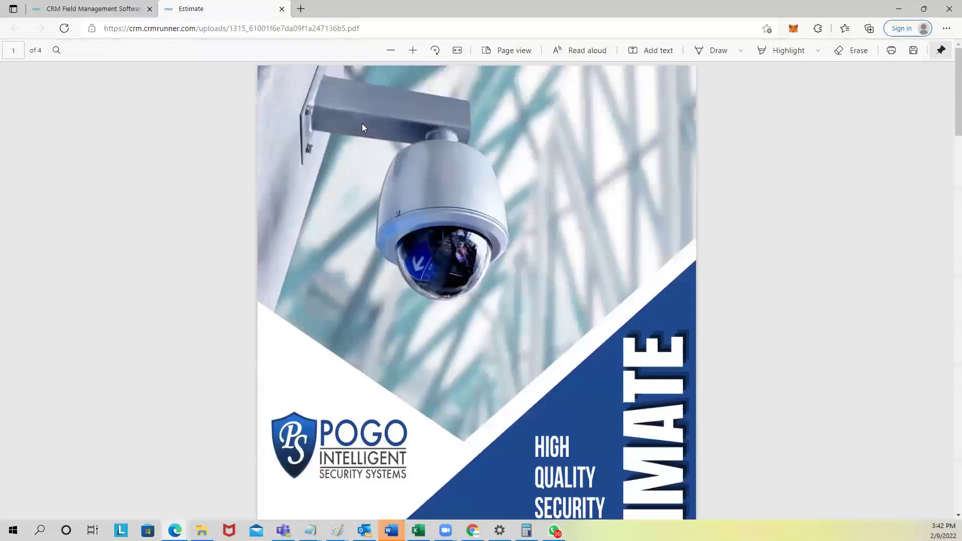
{"action": "scroll", "coordinate": [567, 296], "scroll_direction": "down", "scroll_amount": 3}
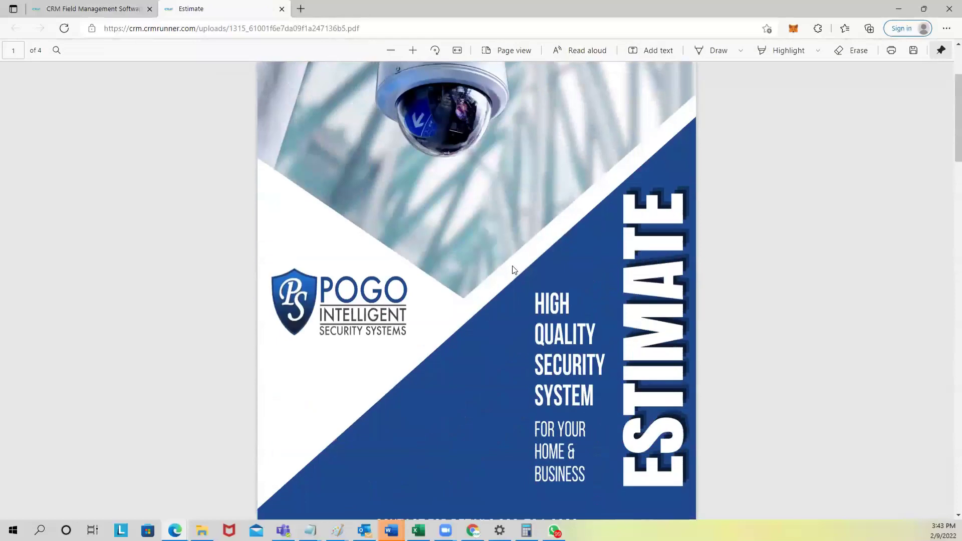
{"action": "scroll", "coordinate": [512, 269], "scroll_direction": "up", "scroll_amount": 3}
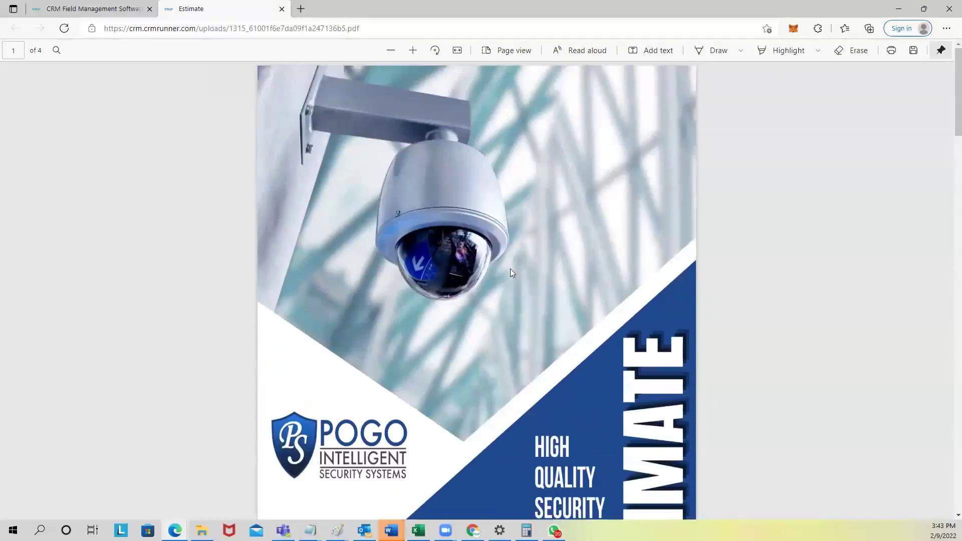
{"action": "scroll", "coordinate": [510, 269], "scroll_direction": "down", "scroll_amount": 3}
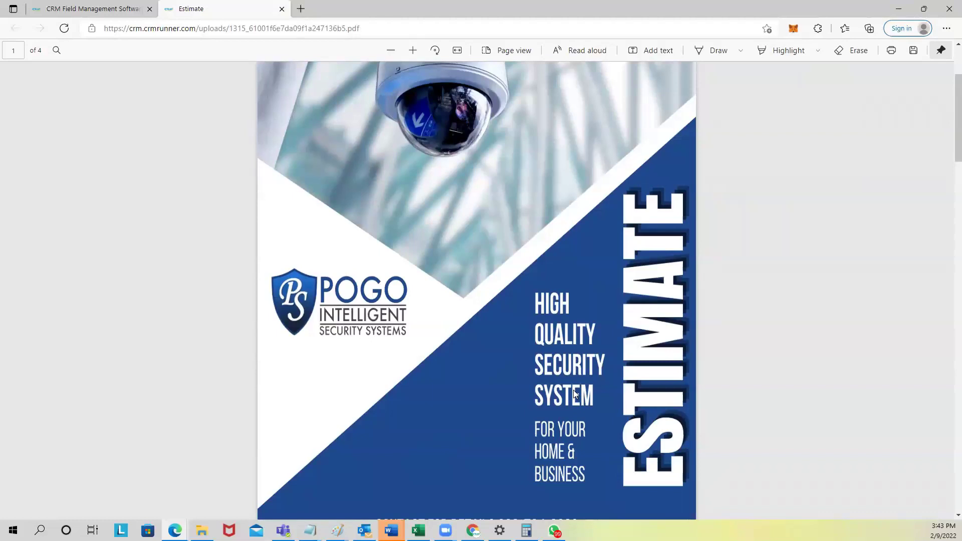
{"action": "scroll", "coordinate": [554, 296], "scroll_direction": "up", "scroll_amount": 3}
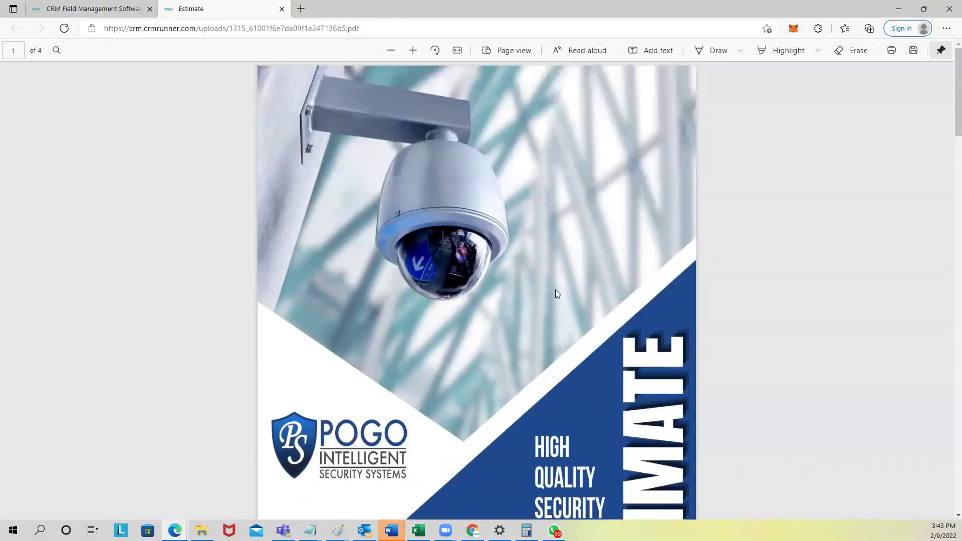
{"action": "scroll", "coordinate": [460, 254], "scroll_direction": "down", "scroll_amount": 3}
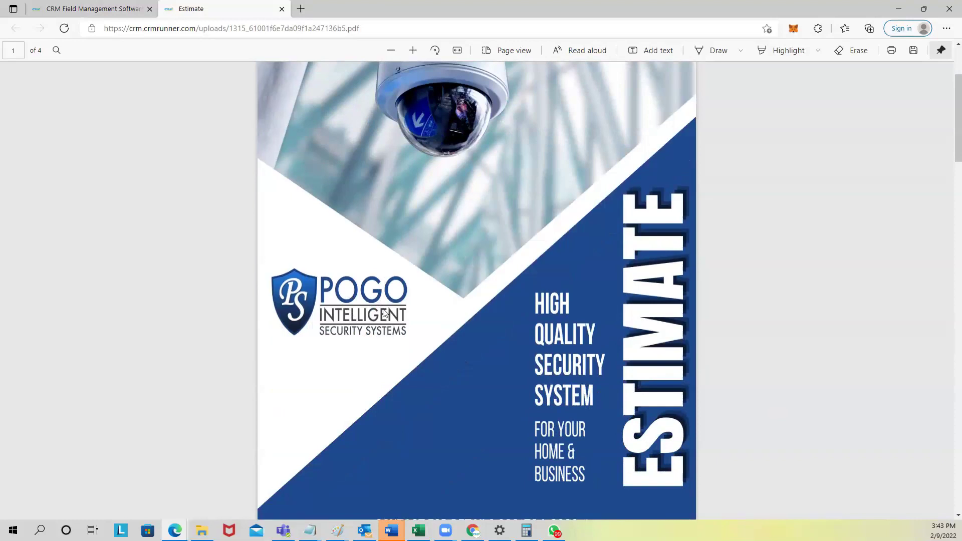
{"action": "scroll", "coordinate": [531, 270], "scroll_direction": "down", "scroll_amount": 3}
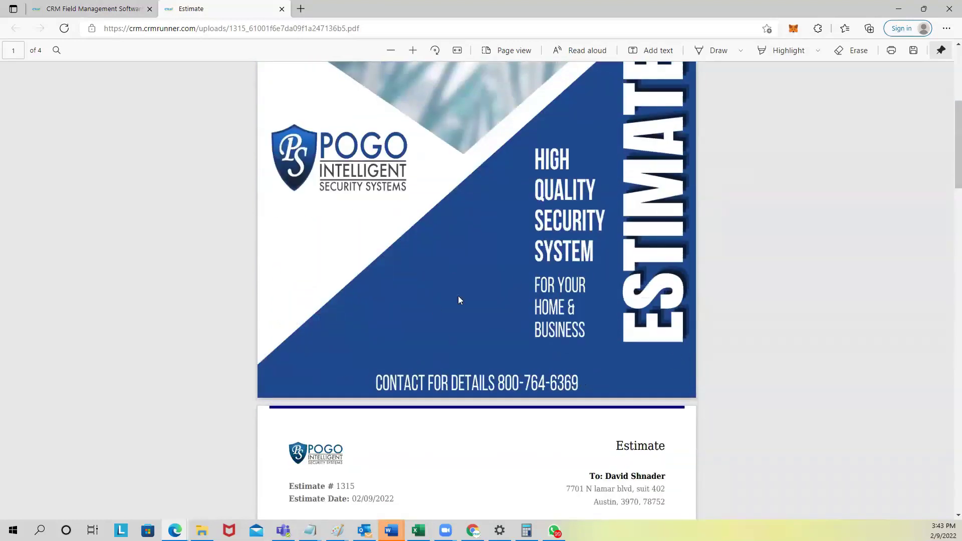
{"action": "scroll", "coordinate": [480, 322], "scroll_direction": "down", "scroll_amount": 7}
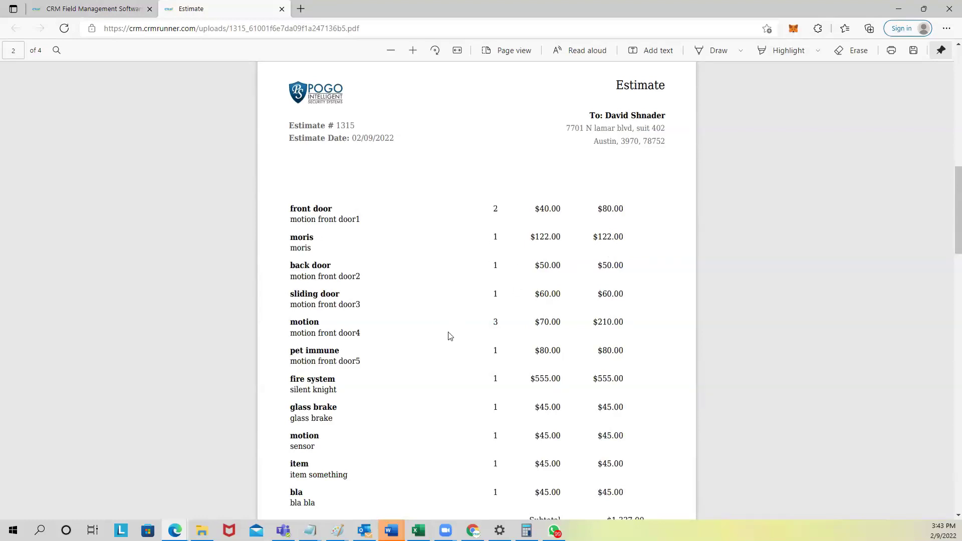
{"action": "scroll", "coordinate": [450, 343], "scroll_direction": "down", "scroll_amount": 2}
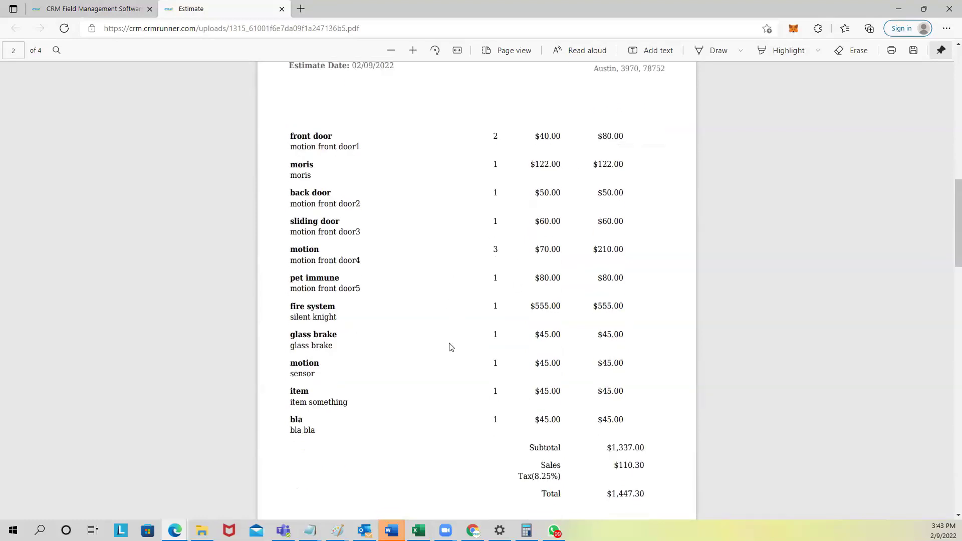
{"action": "scroll", "coordinate": [450, 346], "scroll_direction": "down", "scroll_amount": 2}
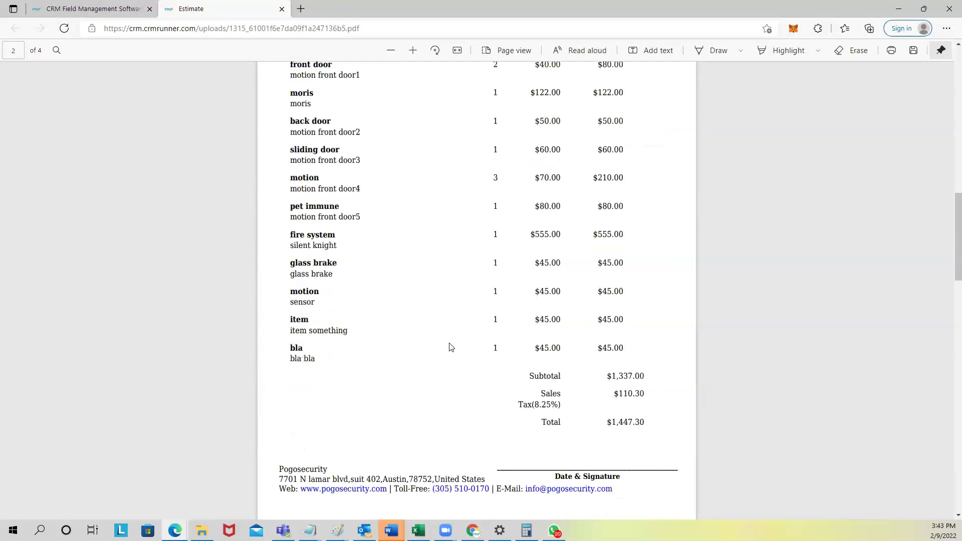
{"action": "scroll", "coordinate": [451, 345], "scroll_direction": "down", "scroll_amount": 2}
{"action": "scroll", "coordinate": [451, 343], "scroll_direction": "up", "scroll_amount": 8}
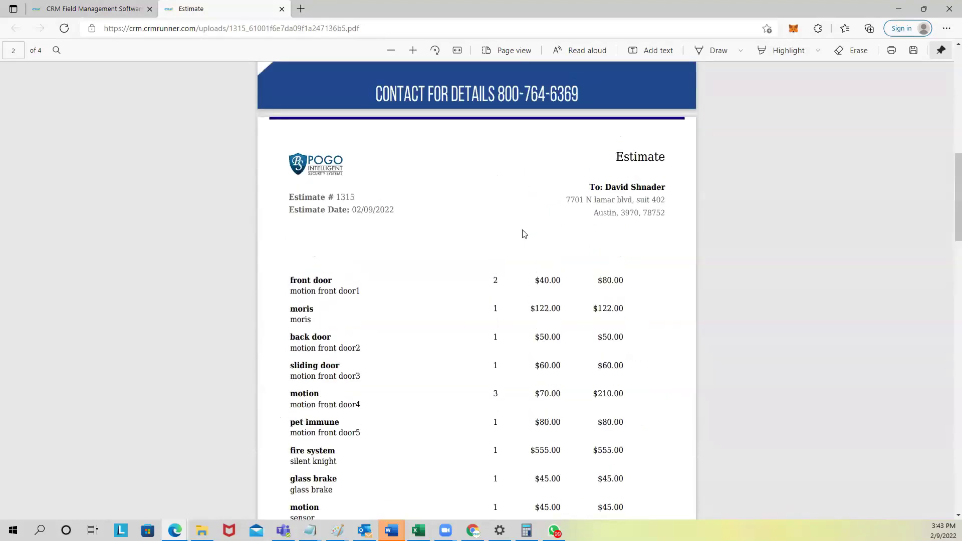
{"action": "scroll", "coordinate": [484, 244], "scroll_direction": "down", "scroll_amount": 2}
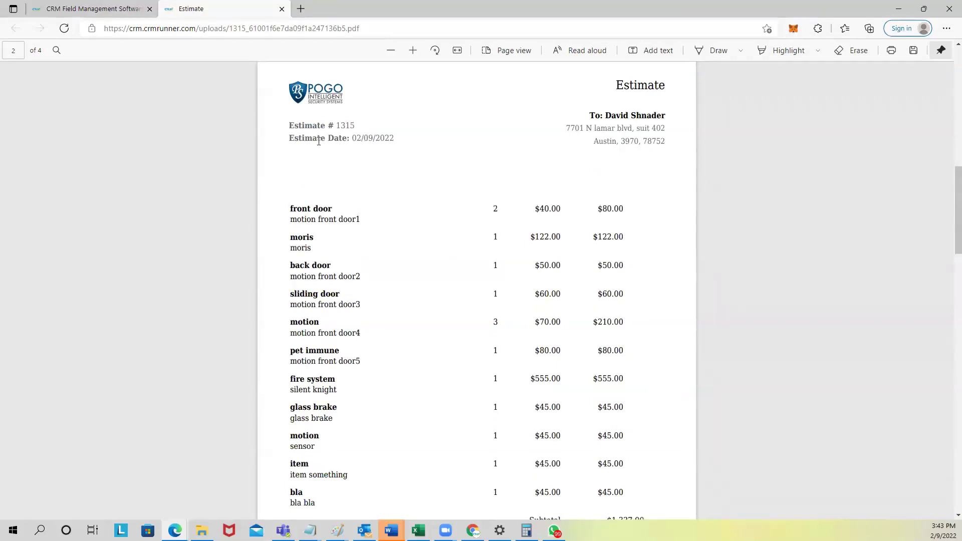
{"action": "scroll", "coordinate": [547, 231], "scroll_direction": "down", "scroll_amount": 2}
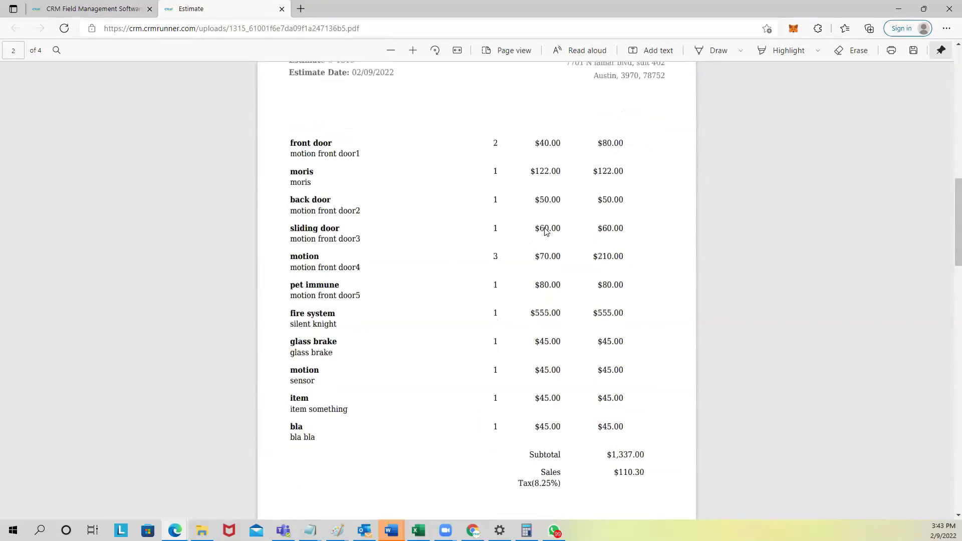
{"action": "scroll", "coordinate": [549, 235], "scroll_direction": "down", "scroll_amount": 3}
{"action": "scroll", "coordinate": [541, 233], "scroll_direction": "up", "scroll_amount": 3}
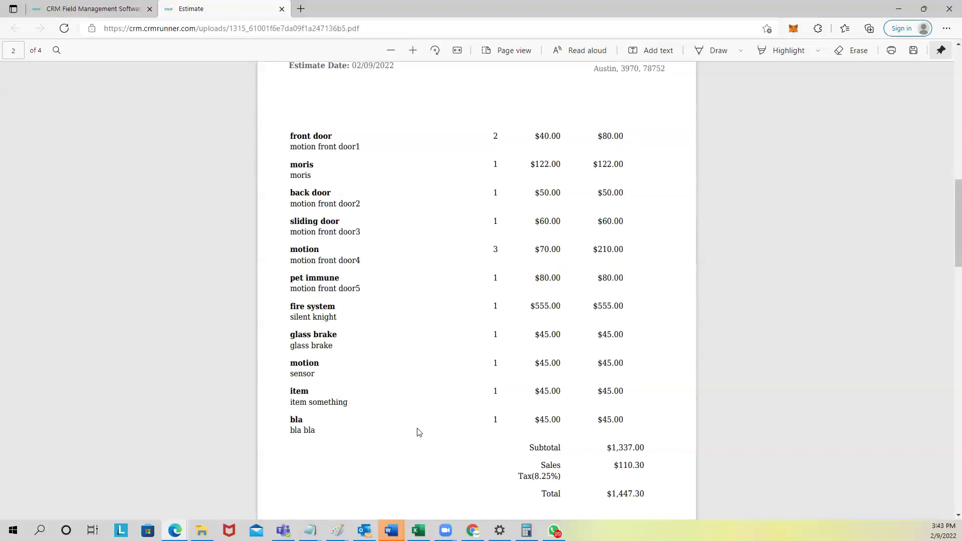
{"action": "scroll", "coordinate": [448, 426], "scroll_direction": "down", "scroll_amount": 3}
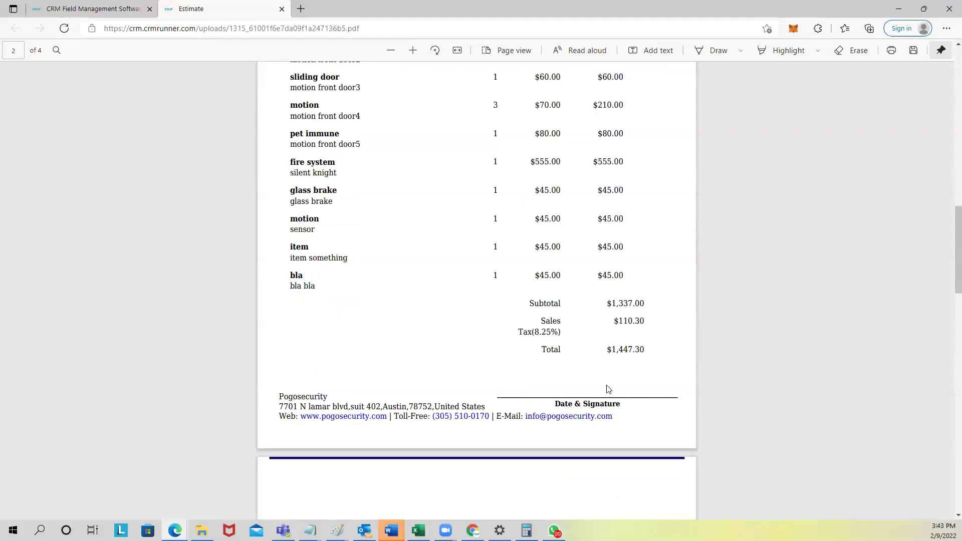
{"action": "scroll", "coordinate": [607, 388], "scroll_direction": "down", "scroll_amount": 5}
{"action": "scroll", "coordinate": [597, 389], "scroll_direction": "down", "scroll_amount": 2}
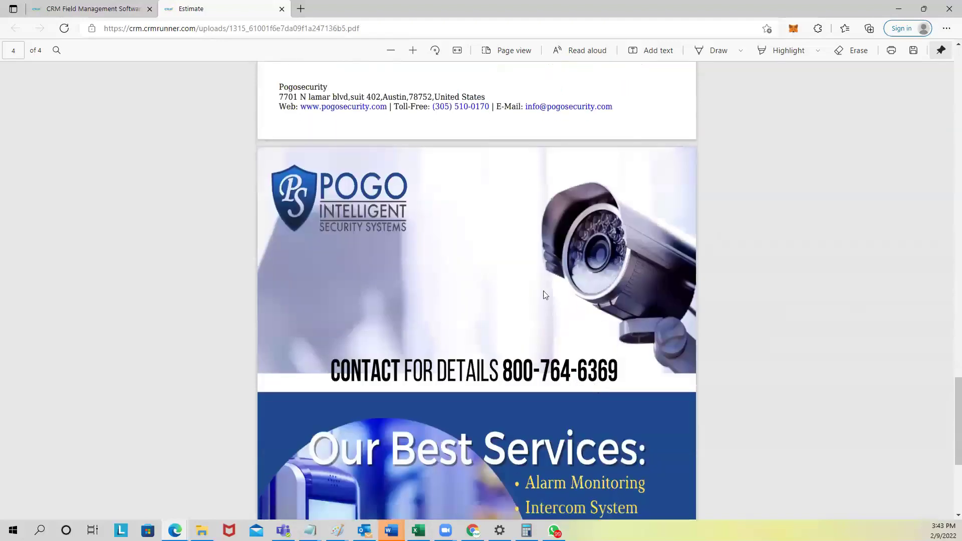
{"action": "scroll", "coordinate": [526, 293], "scroll_direction": "down", "scroll_amount": 4}
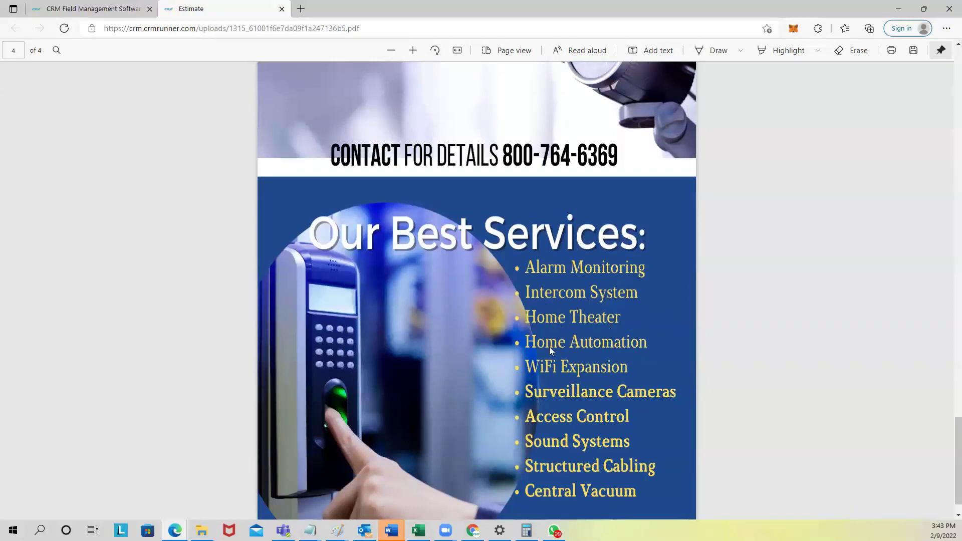
{"action": "scroll", "coordinate": [656, 273], "scroll_direction": "down", "scroll_amount": 1}
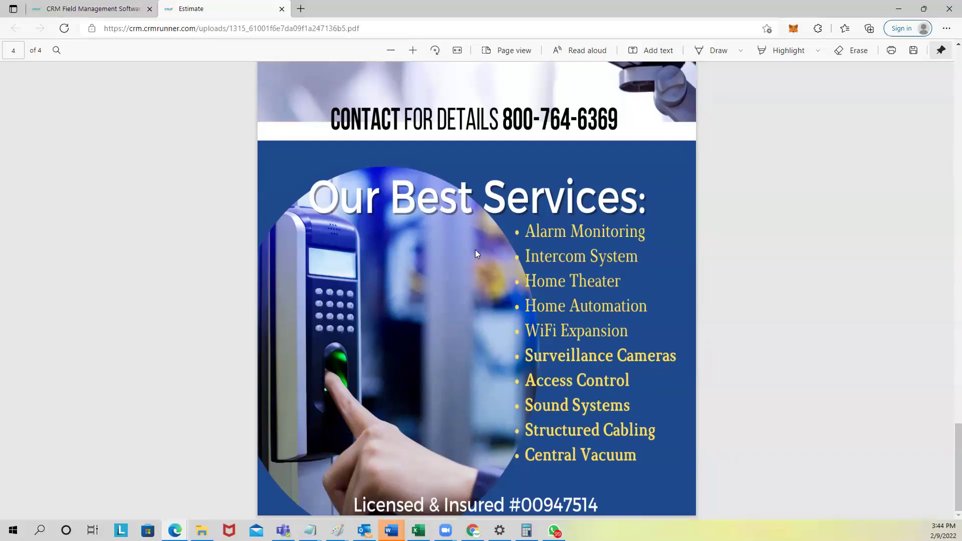
{"action": "scroll", "coordinate": [475, 254], "scroll_direction": "up", "scroll_amount": 10}
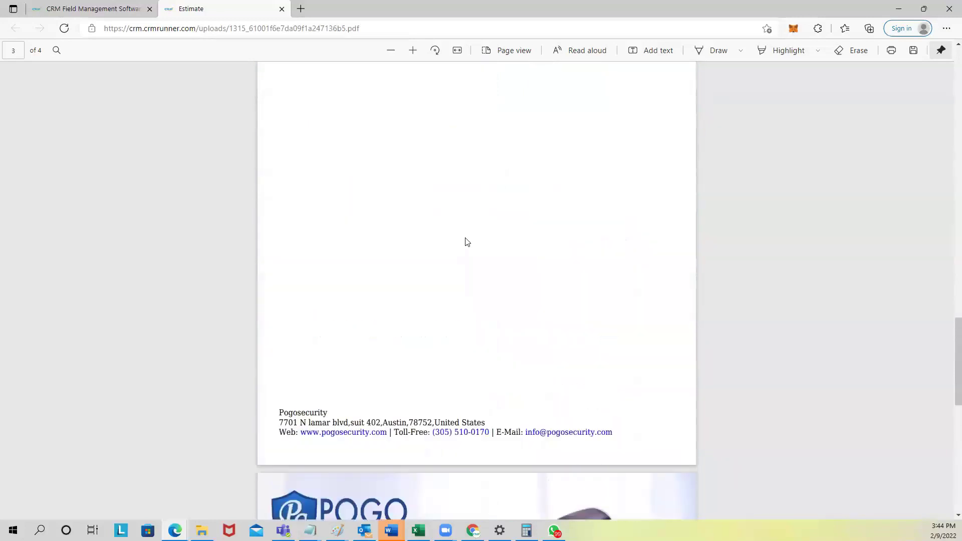
{"action": "scroll", "coordinate": [426, 200], "scroll_direction": "up", "scroll_amount": 5}
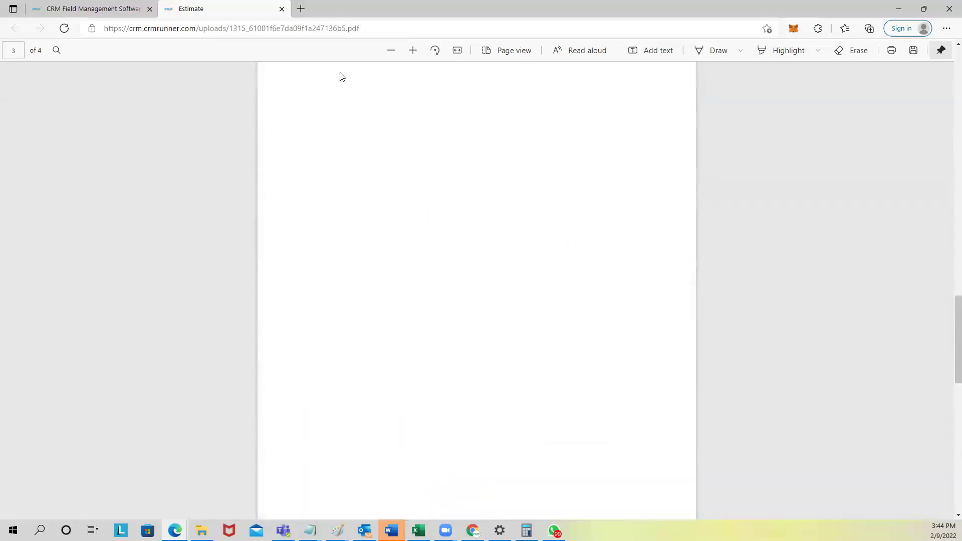
Step: Close the PDF tab and open estimate 1315's payment schedule
{"action": "left_click", "coordinate": [282, 10]}
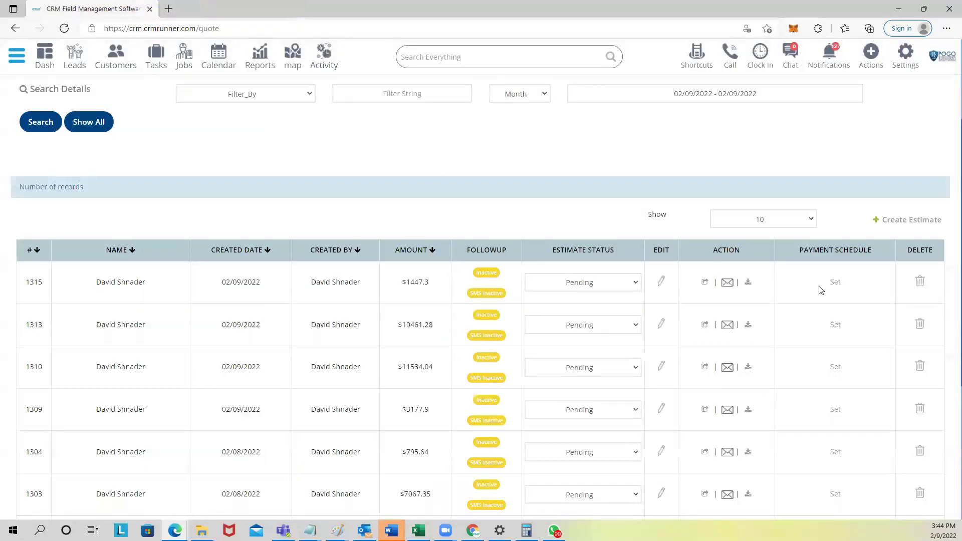
{"action": "double_click", "coordinate": [416, 282]}
{"action": "triple_click", "coordinate": [809, 251]}
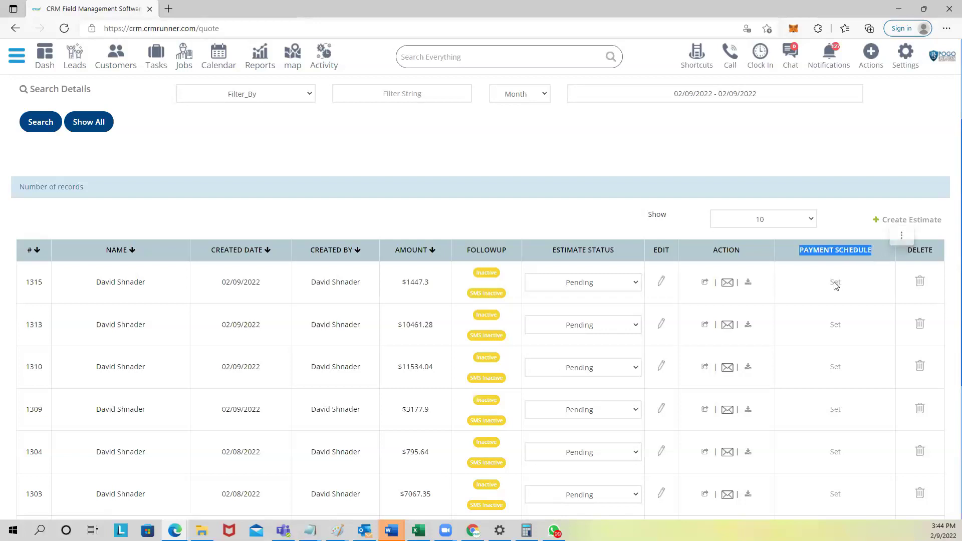
{"action": "left_click", "coordinate": [834, 282]}
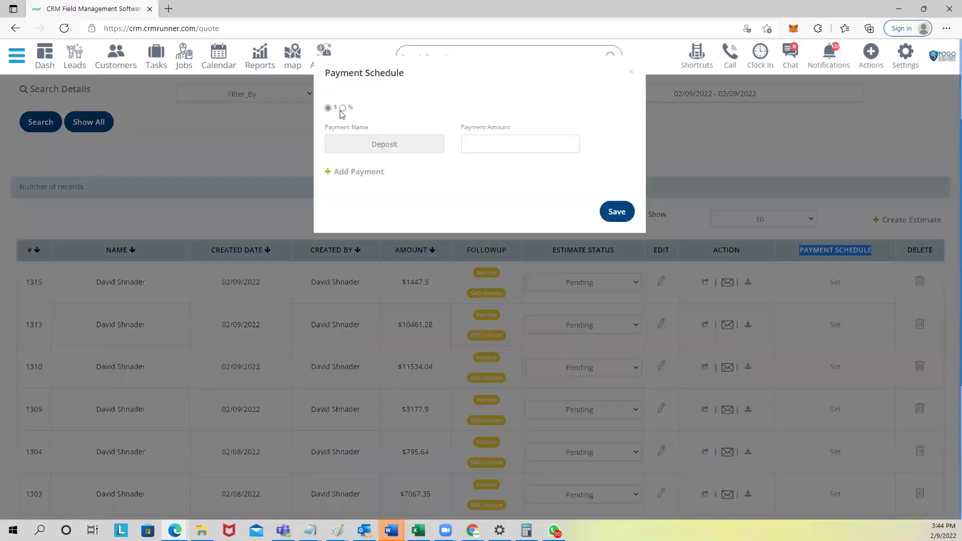
Step: Save a % schedule of 50 Deposit and 50 Upon Completion, then download the PDF
{"action": "left_click", "coordinate": [342, 108]}
{"action": "left_click", "coordinate": [478, 144]}
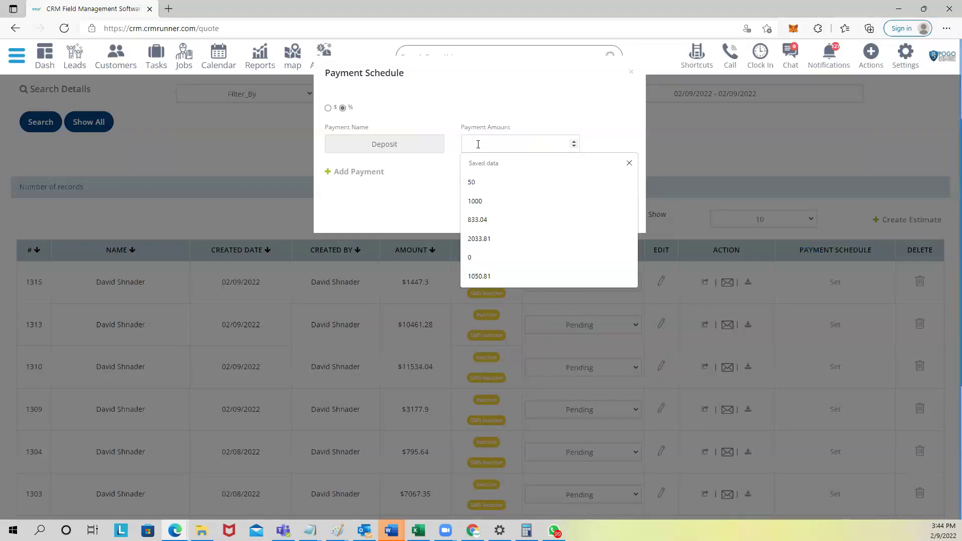
{"action": "type", "text": "50"}
{"action": "left_click", "coordinate": [358, 171]}
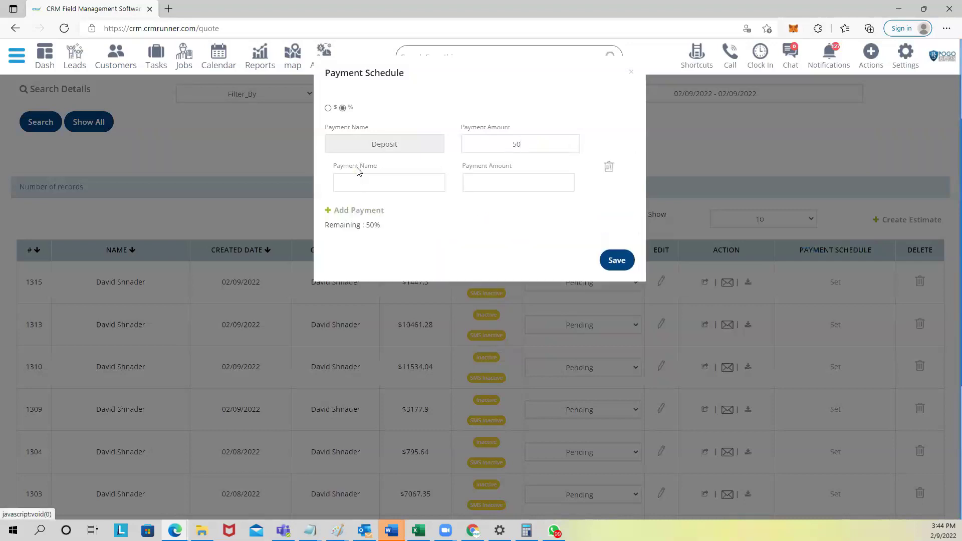
{"action": "left_click", "coordinate": [403, 184]}
{"action": "left_click", "coordinate": [393, 221]}
{"action": "left_click", "coordinate": [524, 176]}
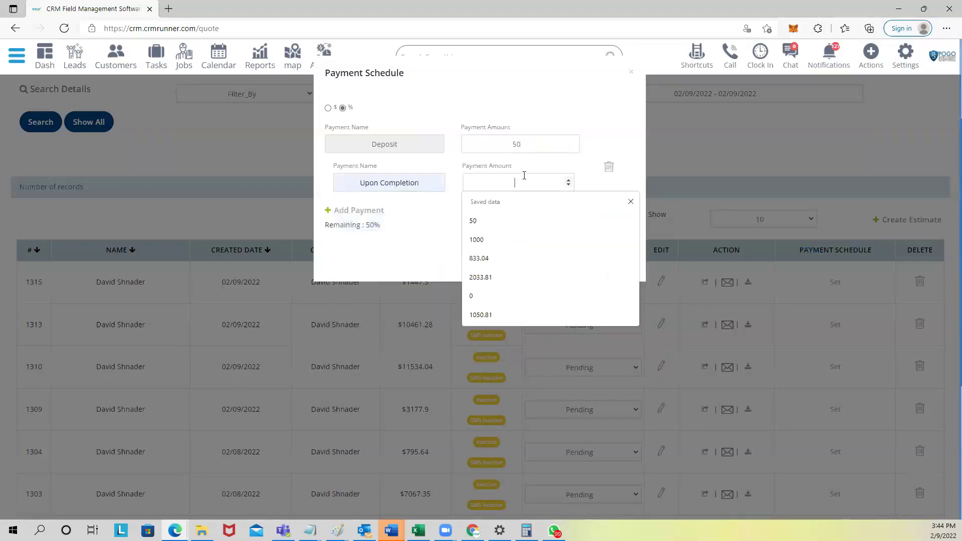
{"action": "type", "text": "50"}
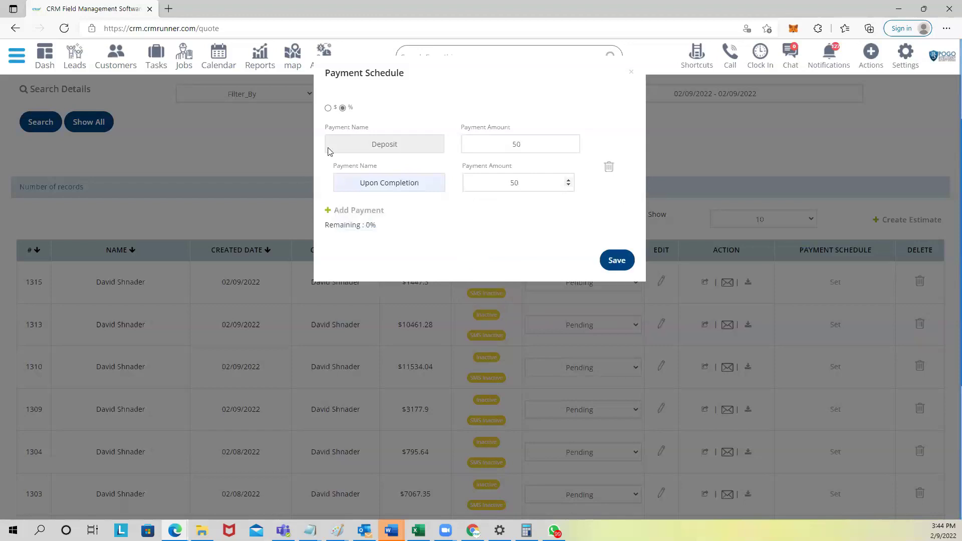
{"action": "left_click", "coordinate": [612, 258]}
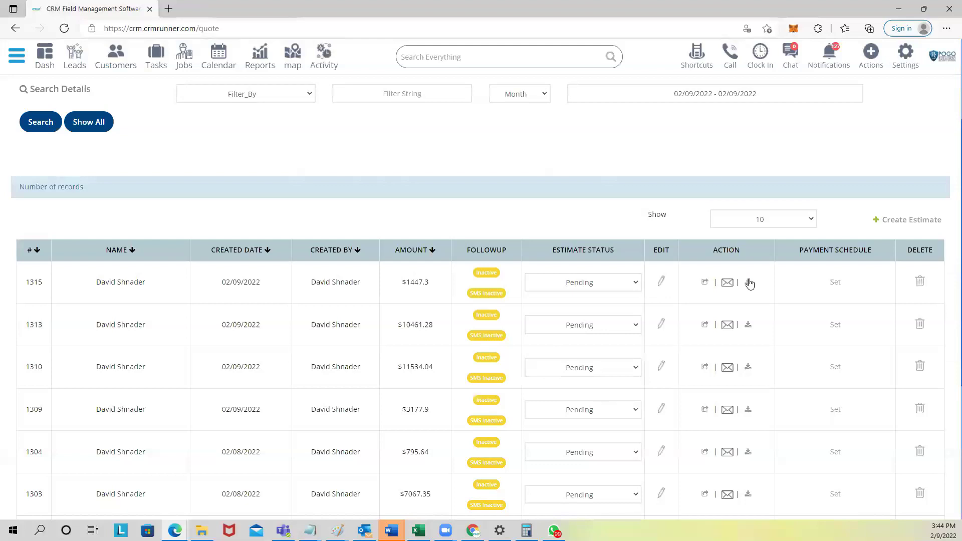
{"action": "left_click", "coordinate": [748, 282]}
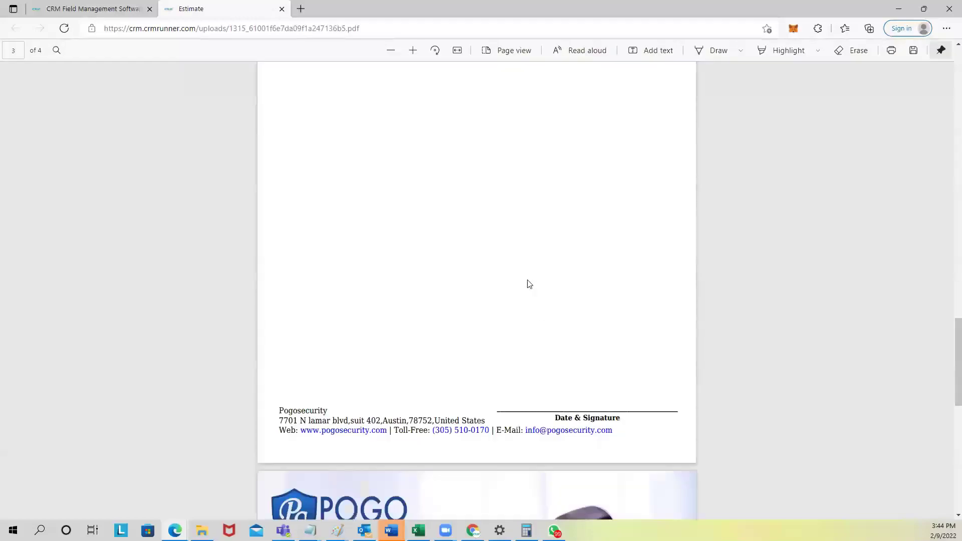
Step: Review estimate #1315's Payment Schedule and select the Deposit (50%) $723.65 line
{"action": "scroll", "coordinate": [527, 296], "scroll_direction": "up", "scroll_amount": 5}
{"action": "scroll", "coordinate": [529, 303], "scroll_direction": "up", "scroll_amount": 1}
{"action": "scroll", "coordinate": [524, 182], "scroll_direction": "up", "scroll_amount": 6}
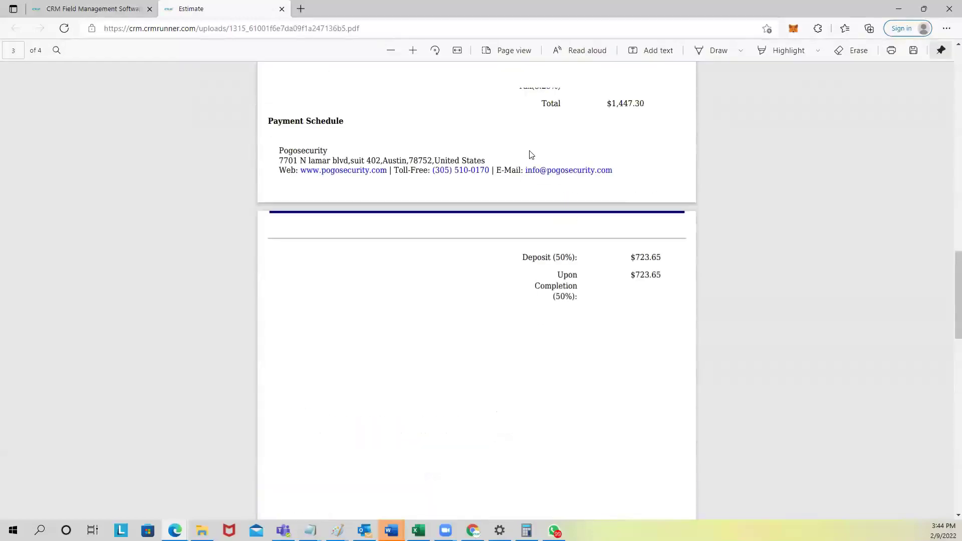
{"action": "scroll", "coordinate": [530, 447], "scroll_direction": "down", "scroll_amount": 2}
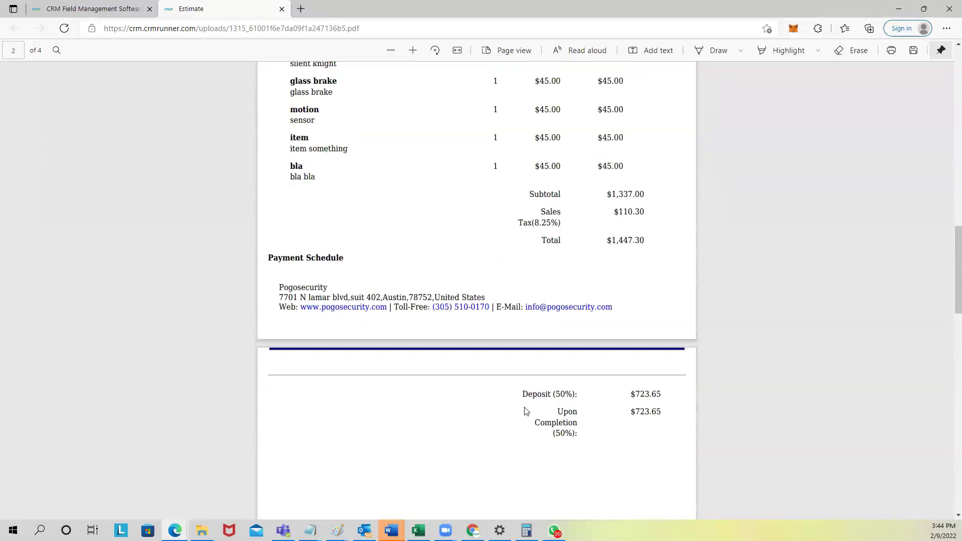
{"action": "left_click_drag", "start_coordinate": [521, 395], "coordinate": [571, 397]}
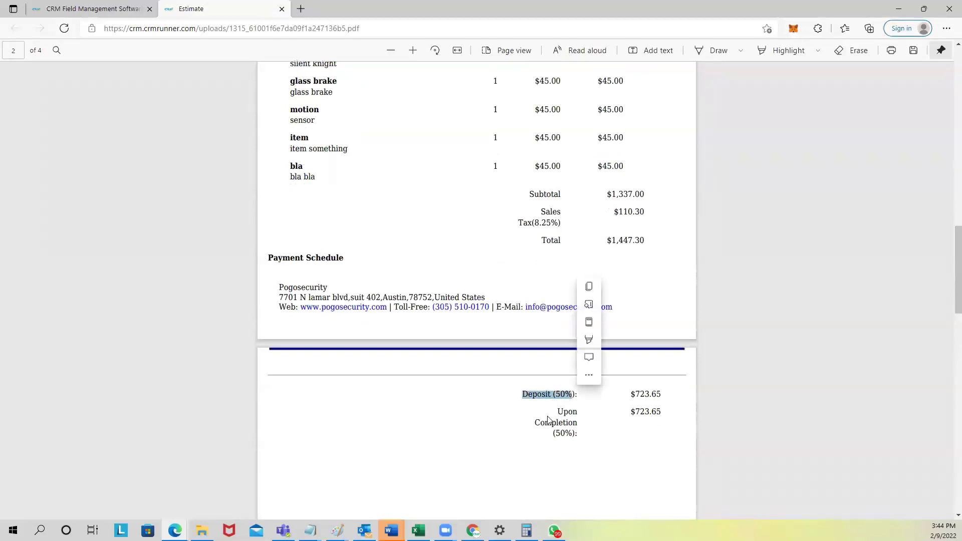
{"action": "scroll", "coordinate": [579, 401], "scroll_direction": "down", "scroll_amount": 3}
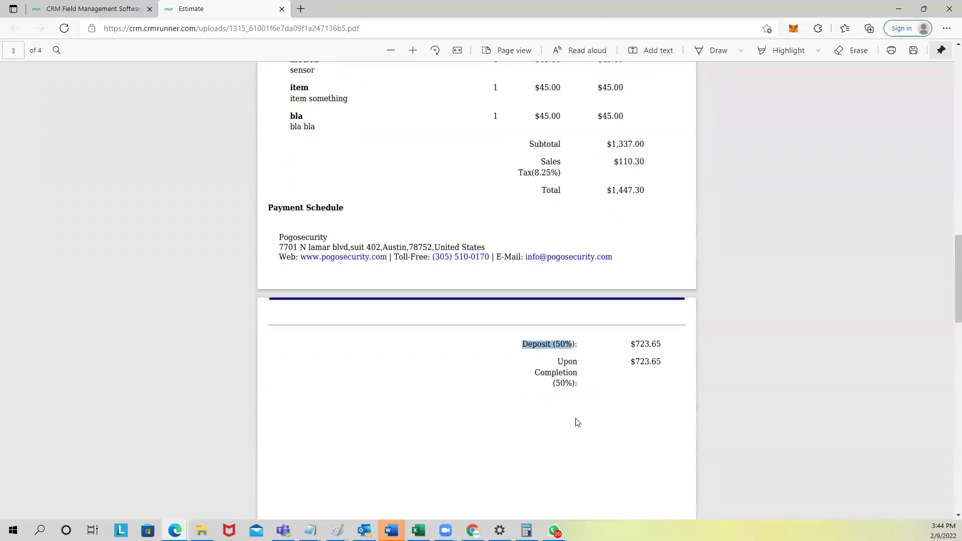
{"action": "scroll", "coordinate": [566, 311], "scroll_direction": "down", "scroll_amount": 1}
{"action": "scroll", "coordinate": [566, 312], "scroll_direction": "down", "scroll_amount": 2}
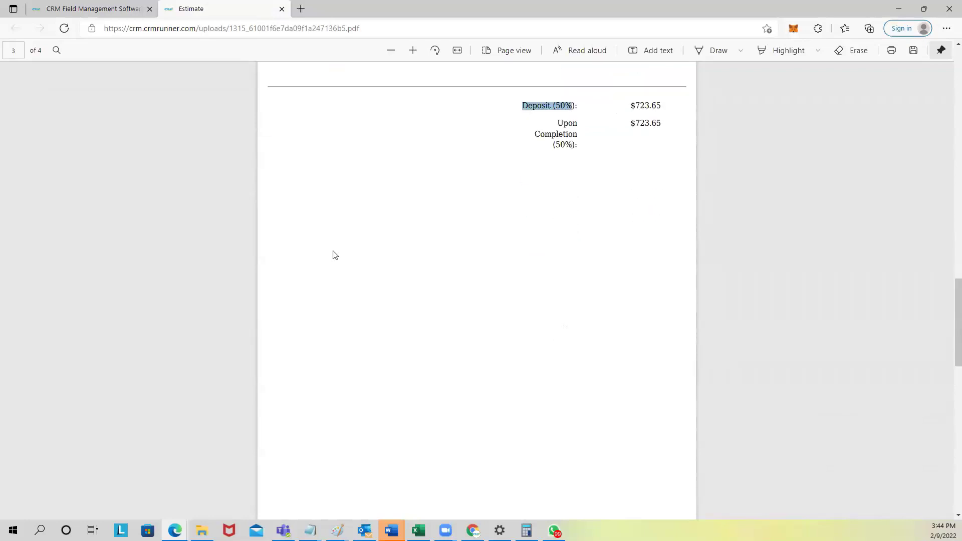
{"action": "scroll", "coordinate": [486, 315], "scroll_direction": "down", "scroll_amount": 6}
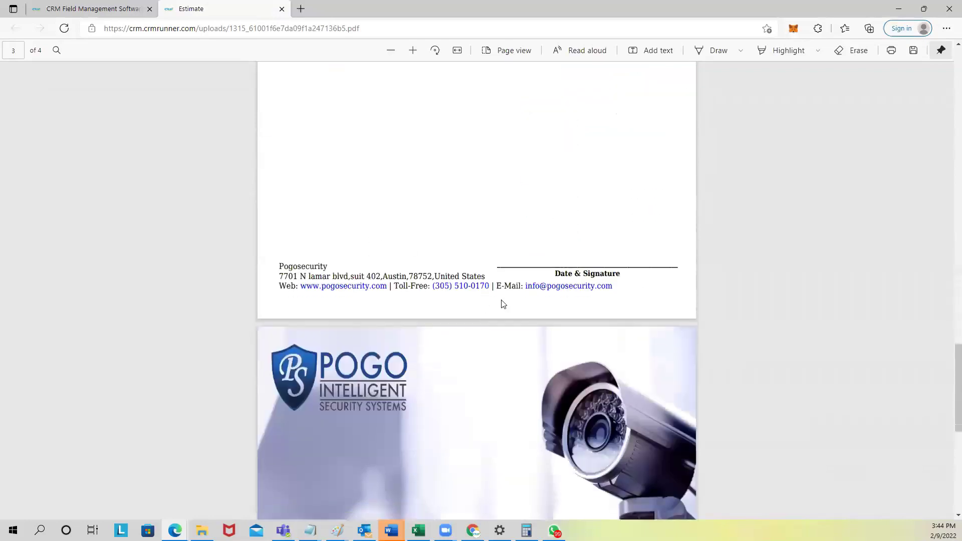
{"action": "scroll", "coordinate": [539, 234], "scroll_direction": "up", "scroll_amount": 5}
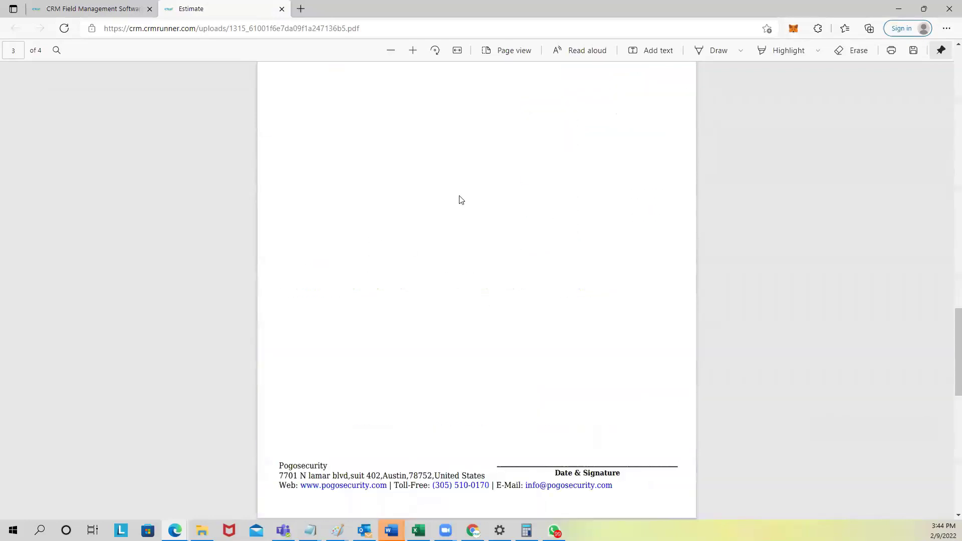
Step: Close the estimate PDF and scroll the estimates list showing #1315 pending at $1447.3
{"action": "left_click", "coordinate": [282, 9]}
{"action": "scroll", "coordinate": [651, 349], "scroll_direction": "up", "scroll_amount": 3}
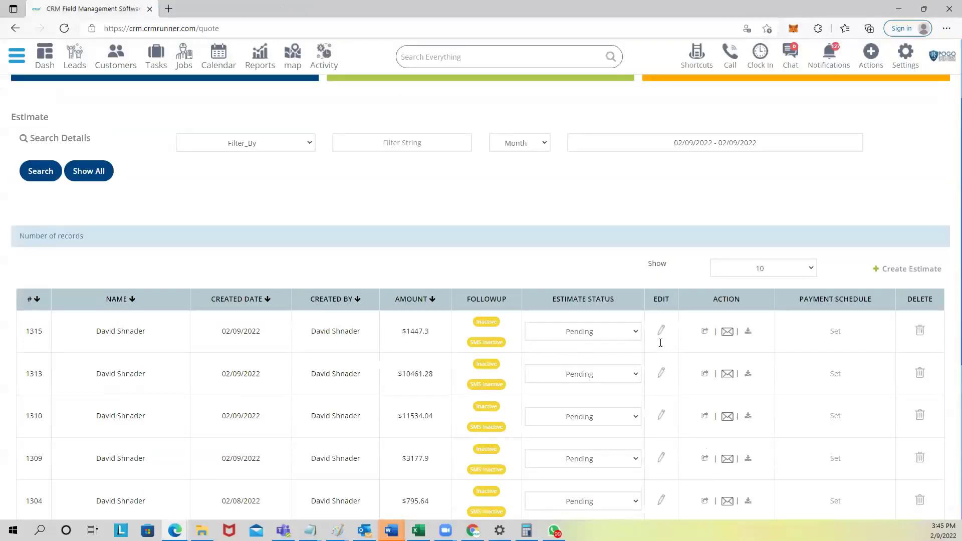
{"action": "scroll", "coordinate": [651, 345], "scroll_direction": "down", "scroll_amount": 2}
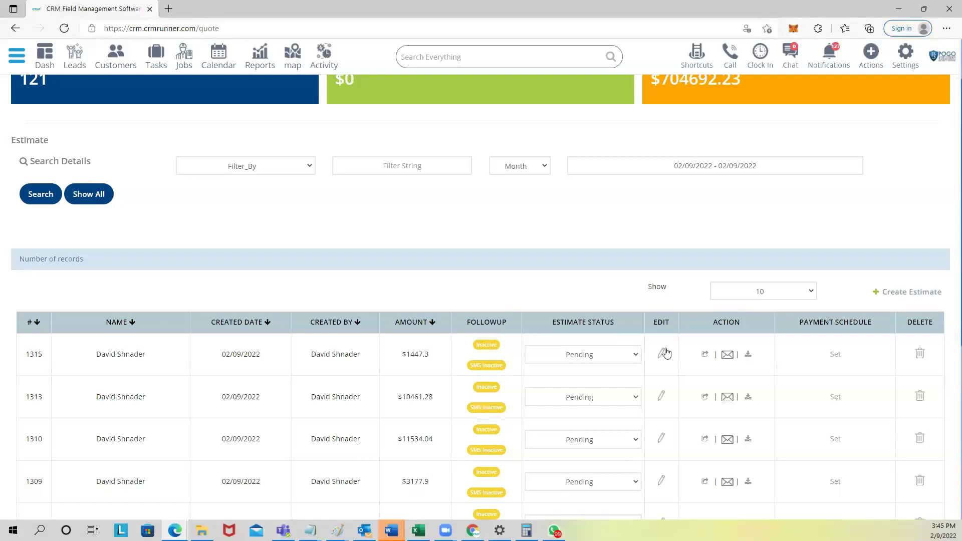
Step: Create invoice #1315 from estimate 1315, review its line items, and save it at $1447.30
{"action": "left_click", "coordinate": [705, 355]}
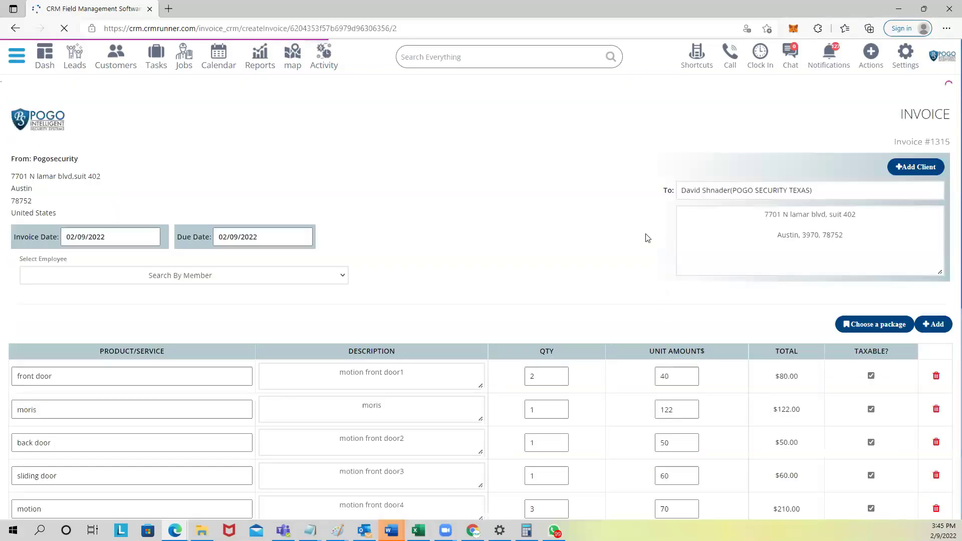
{"action": "left_click_drag", "start_coordinate": [901, 114], "coordinate": [936, 113]}
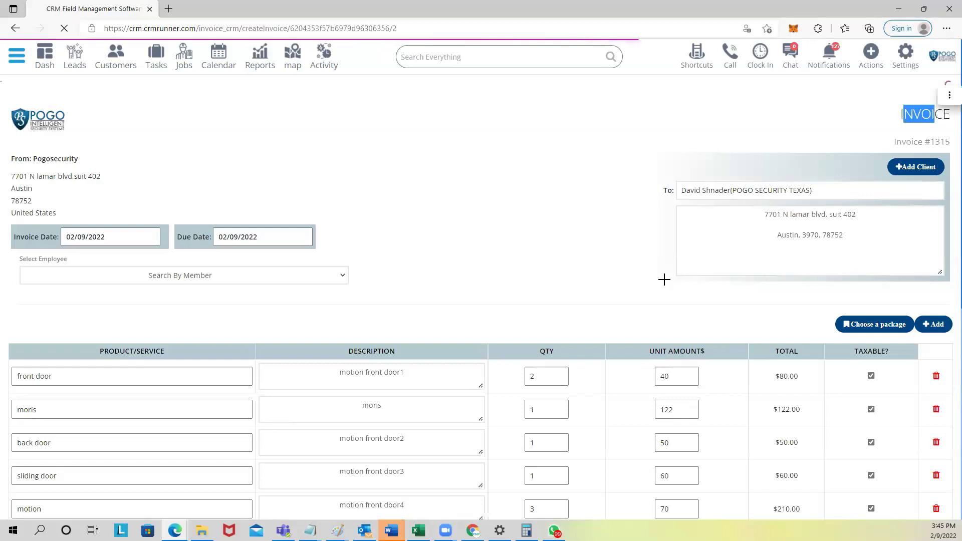
{"action": "scroll", "coordinate": [664, 279], "scroll_direction": "down", "scroll_amount": 4}
{"action": "scroll", "coordinate": [430, 165], "scroll_direction": "down", "scroll_amount": 3}
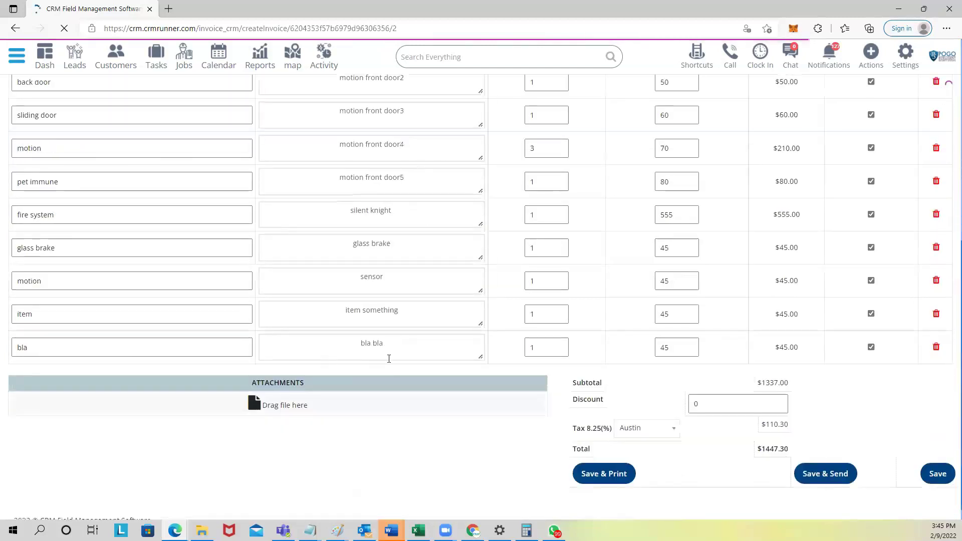
{"action": "scroll", "coordinate": [351, 214], "scroll_direction": "up", "scroll_amount": 6}
{"action": "scroll", "coordinate": [429, 367], "scroll_direction": "down", "scroll_amount": 6}
{"action": "left_click_drag", "start_coordinate": [360, 340], "coordinate": [385, 341]}
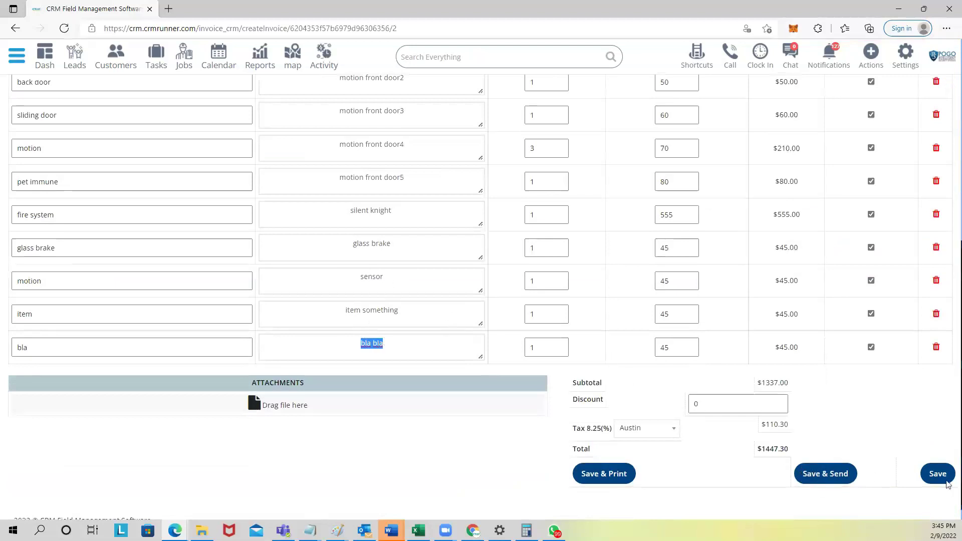
{"action": "left_click", "coordinate": [934, 475]}
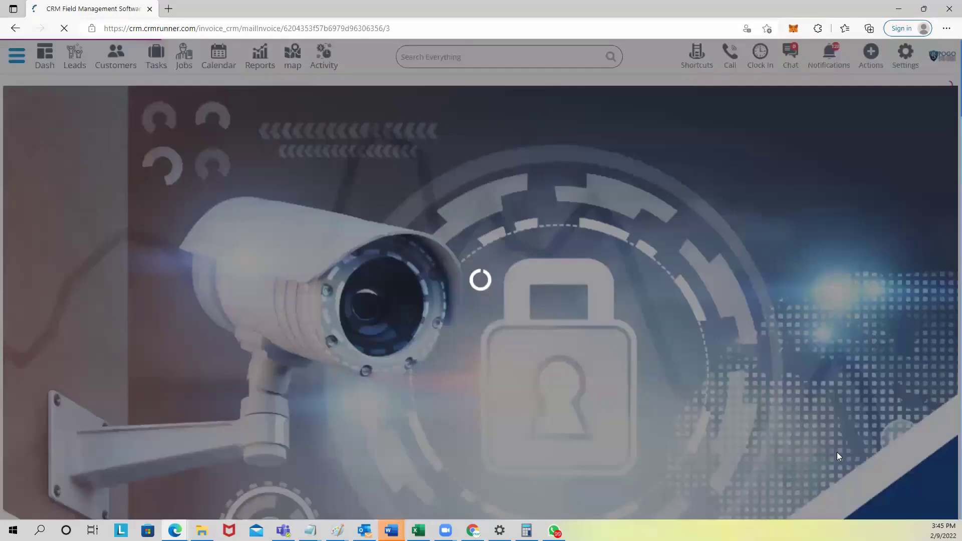
Step: Scroll the invoice list and highlight invoice 1315's $1447.30 due balance and amount
{"action": "scroll", "coordinate": [702, 408], "scroll_direction": "down", "scroll_amount": 15}
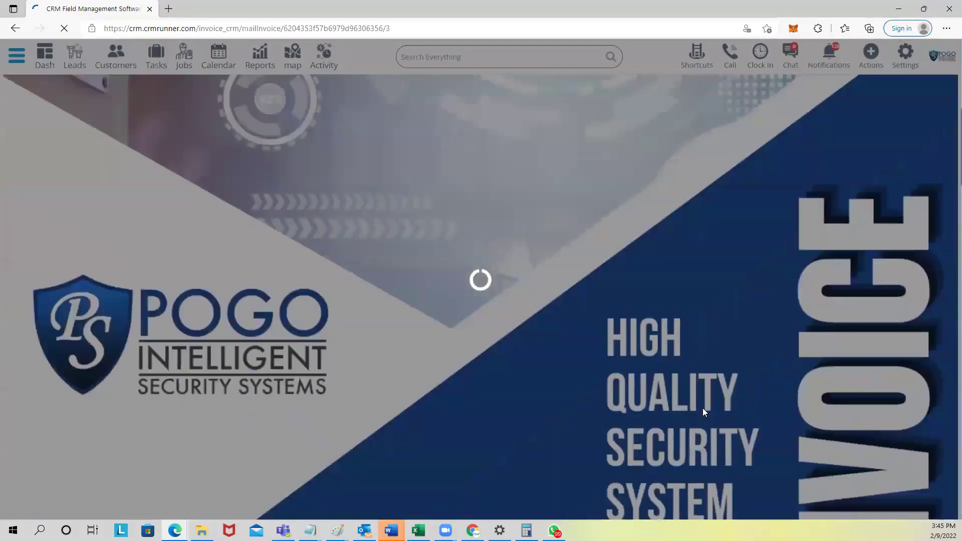
{"action": "scroll", "coordinate": [702, 408], "scroll_direction": "down", "scroll_amount": 5}
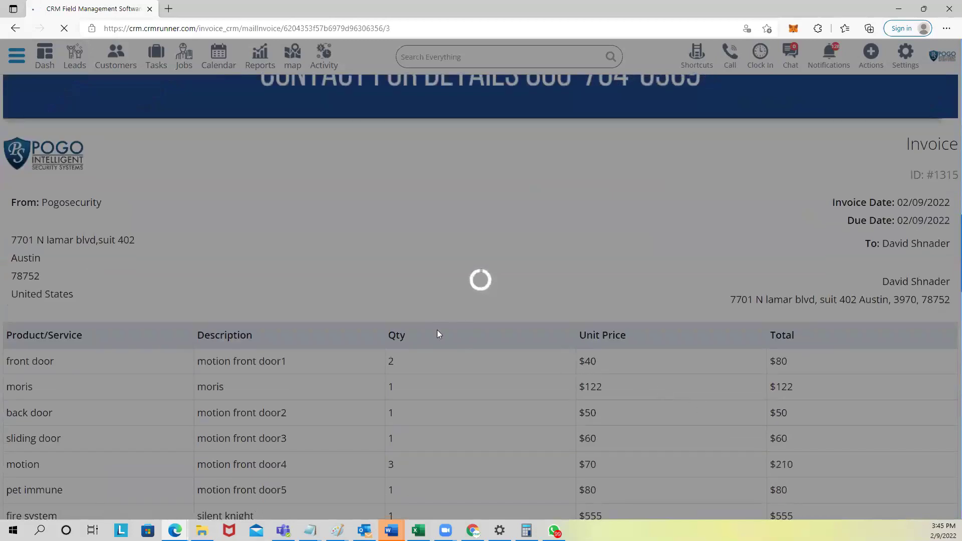
{"action": "scroll", "coordinate": [439, 334], "scroll_direction": "down", "scroll_amount": 3}
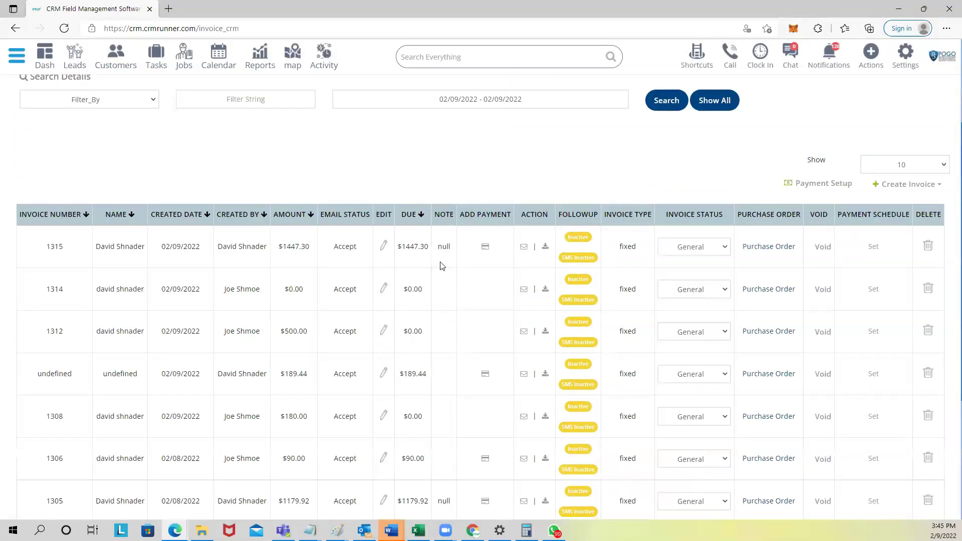
{"action": "scroll", "coordinate": [442, 265], "scroll_direction": "up", "scroll_amount": 1}
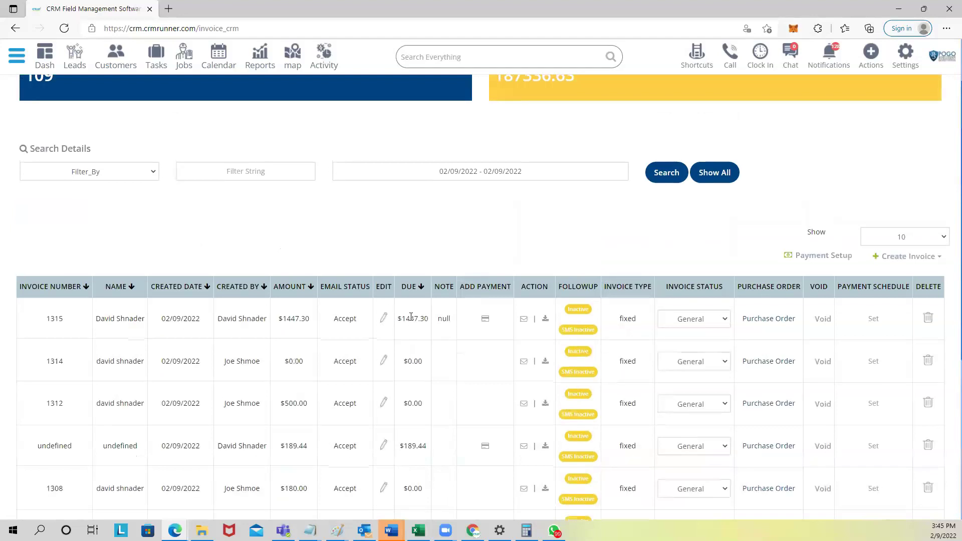
{"action": "left_click_drag", "start_coordinate": [403, 316], "coordinate": [424, 321]}
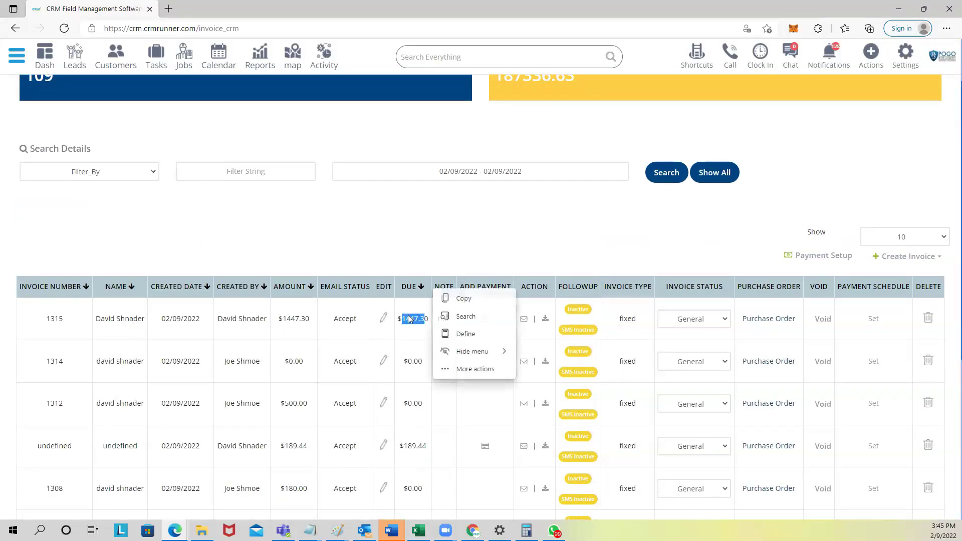
{"action": "left_click", "coordinate": [404, 253]}
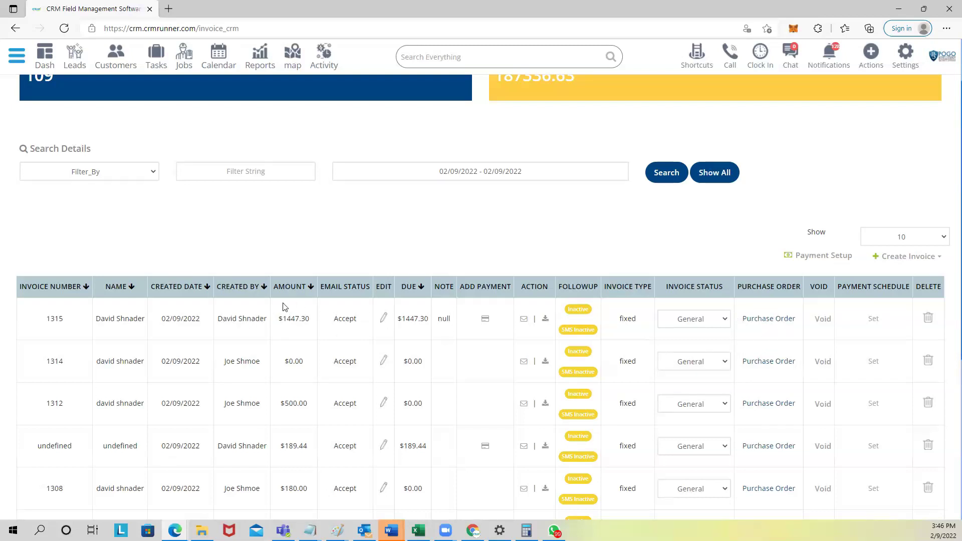
{"action": "left_click_drag", "start_coordinate": [275, 319], "coordinate": [311, 321]}
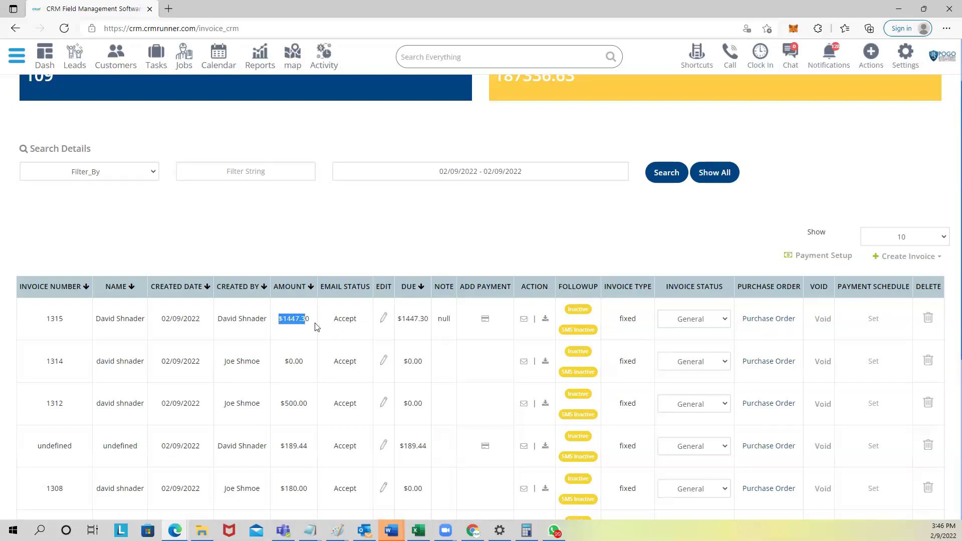
Step: Create a purchase order from invoice 1315, review its prefilled lines, and Save & Send it
{"action": "left_click", "coordinate": [768, 319]}
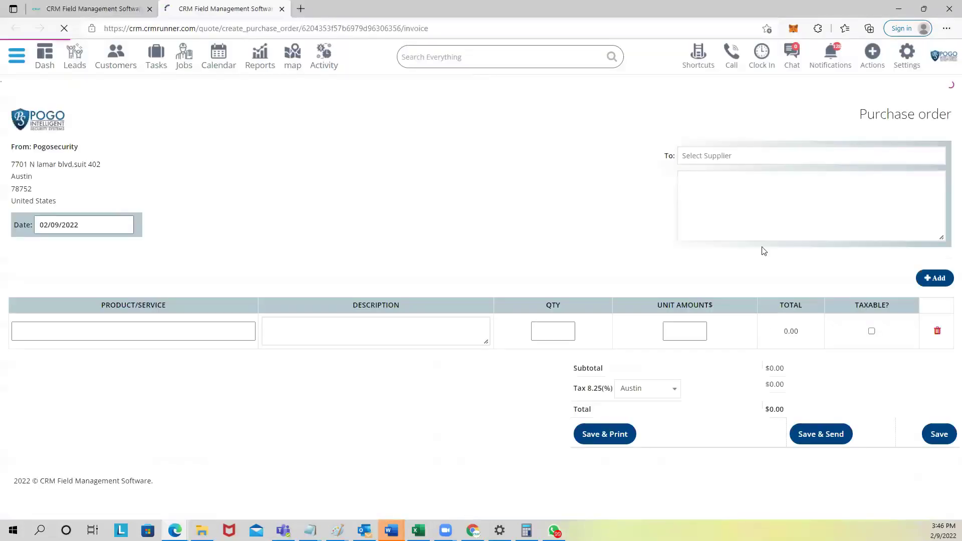
{"action": "left_click", "coordinate": [733, 155]}
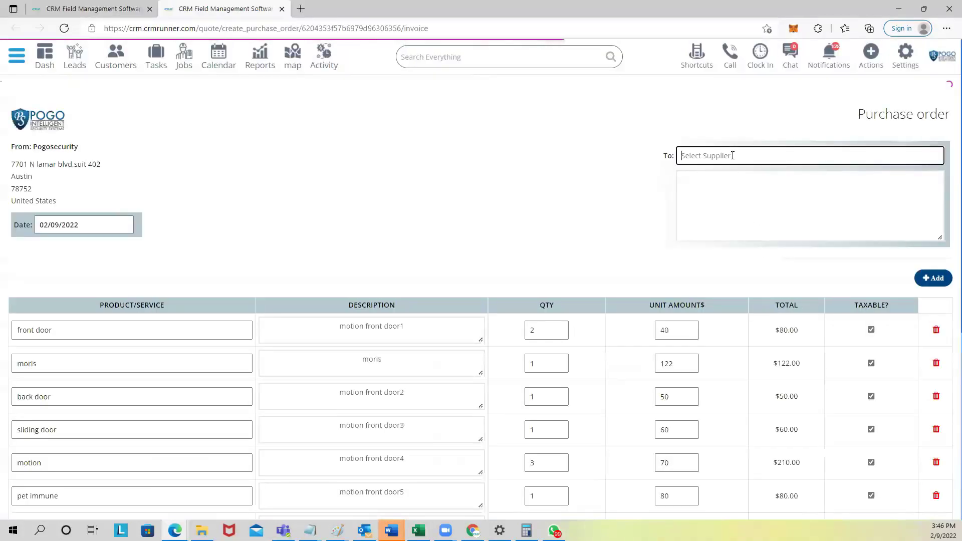
{"action": "scroll", "coordinate": [661, 317], "scroll_direction": "down", "scroll_amount": 5}
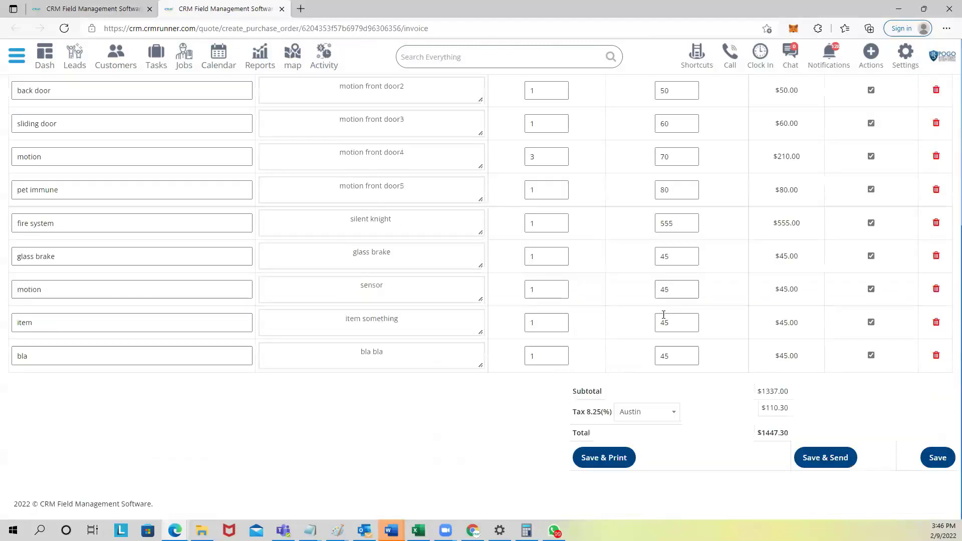
{"action": "scroll", "coordinate": [664, 328], "scroll_direction": "up", "scroll_amount": 3}
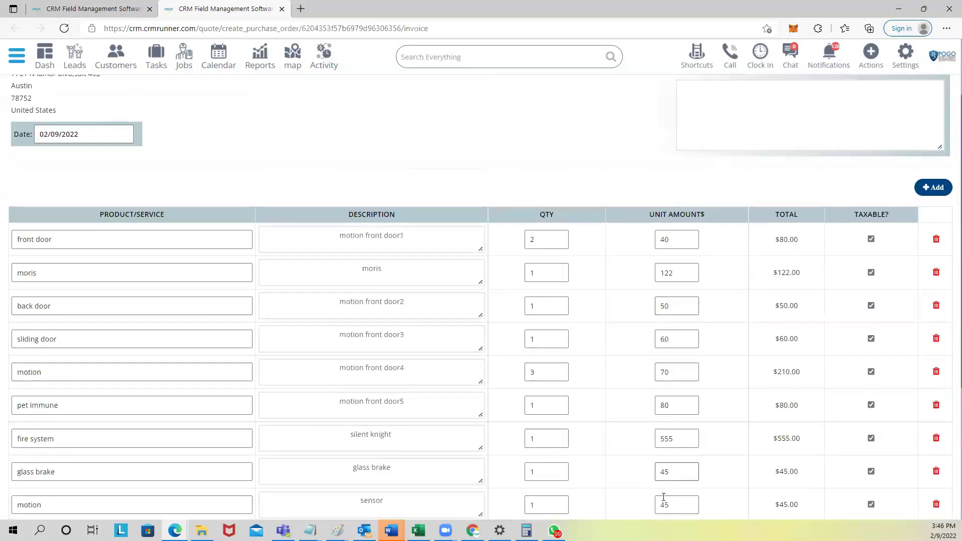
{"action": "scroll", "coordinate": [672, 453], "scroll_direction": "down", "scroll_amount": 1}
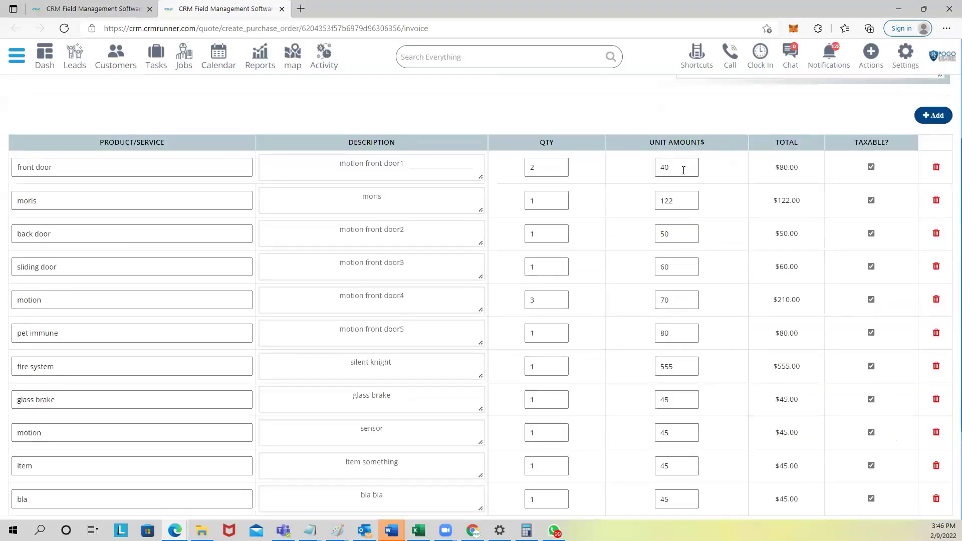
{"action": "scroll", "coordinate": [683, 333], "scroll_direction": "down", "scroll_amount": 2}
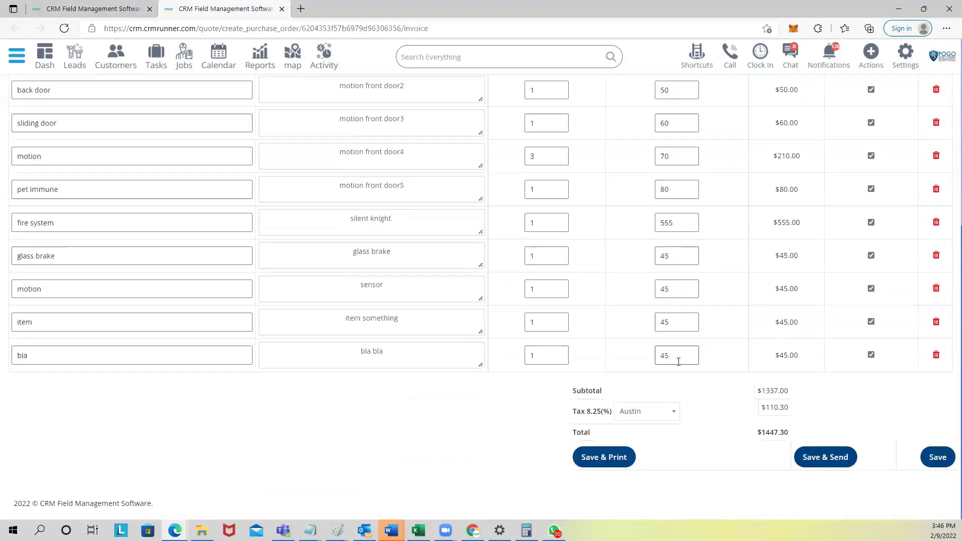
{"action": "left_click", "coordinate": [839, 464]}
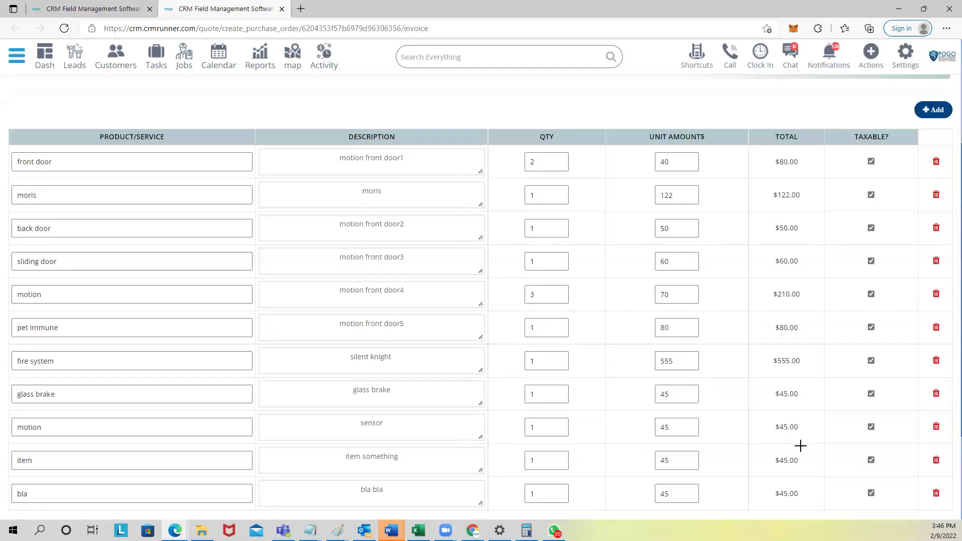
Step: Inspect the product suggestions for the front door and sliding door lines, then dismiss them
{"action": "left_click", "coordinate": [66, 311]}
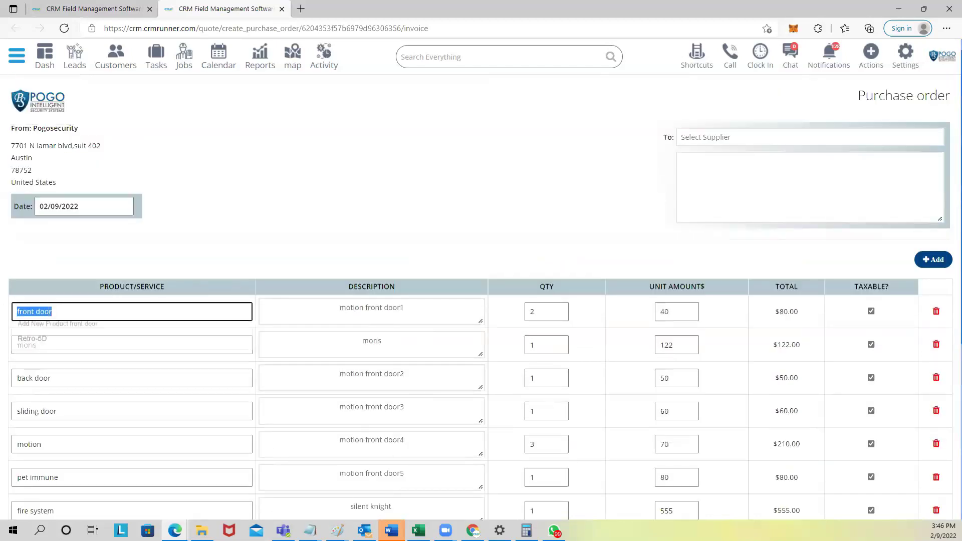
{"action": "left_click", "coordinate": [84, 404]}
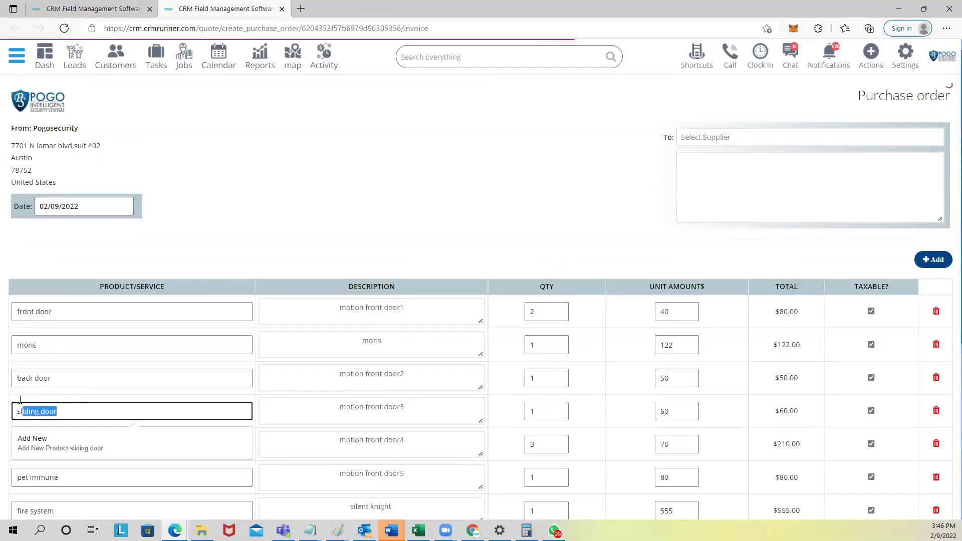
{"action": "scroll", "coordinate": [59, 420], "scroll_direction": "down", "scroll_amount": 3}
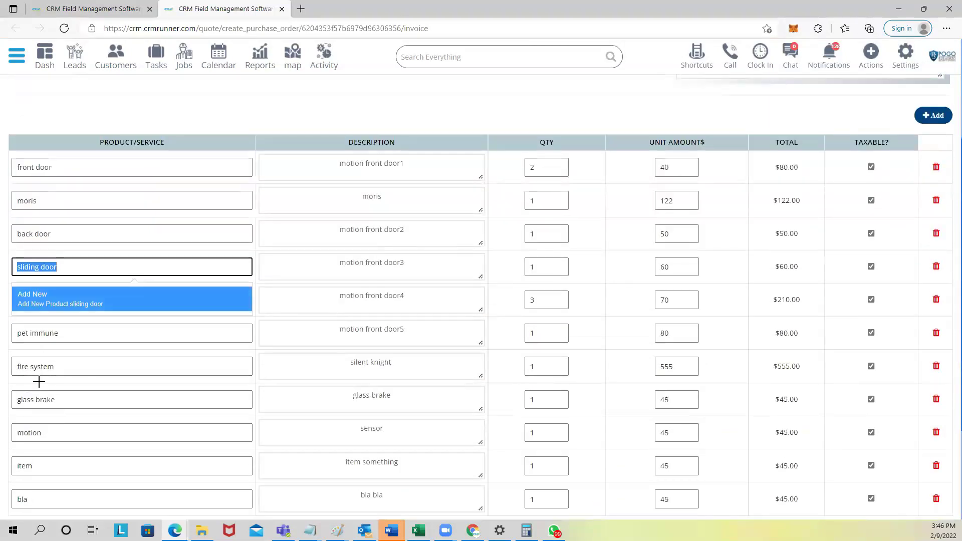
{"action": "scroll", "coordinate": [39, 382], "scroll_direction": "up", "scroll_amount": 2}
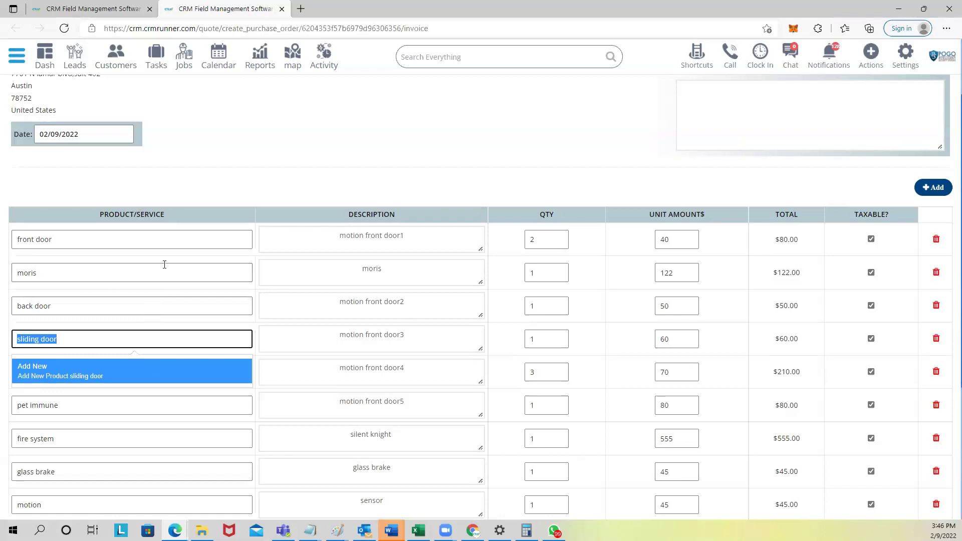
{"action": "left_click", "coordinate": [201, 219]}
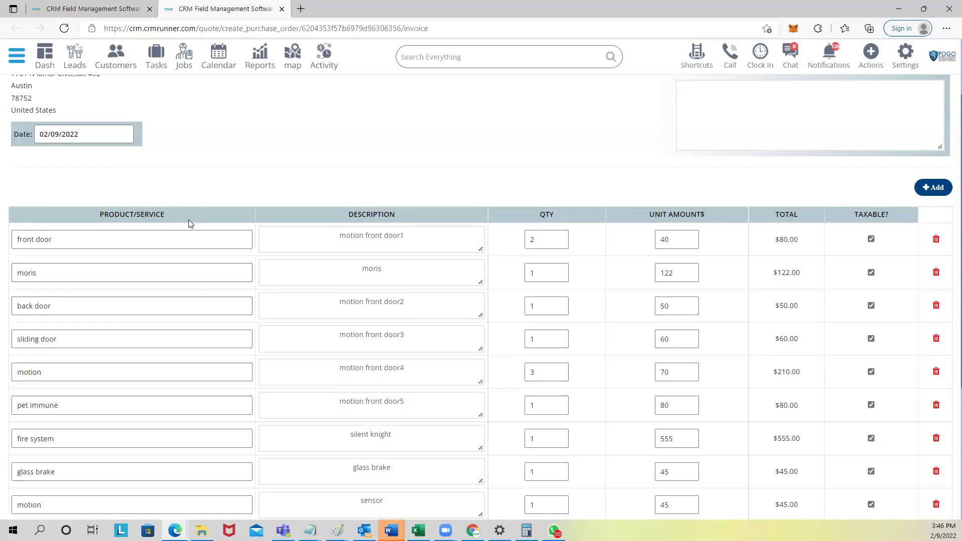
{"action": "scroll", "coordinate": [176, 216], "scroll_direction": "up", "scroll_amount": 2}
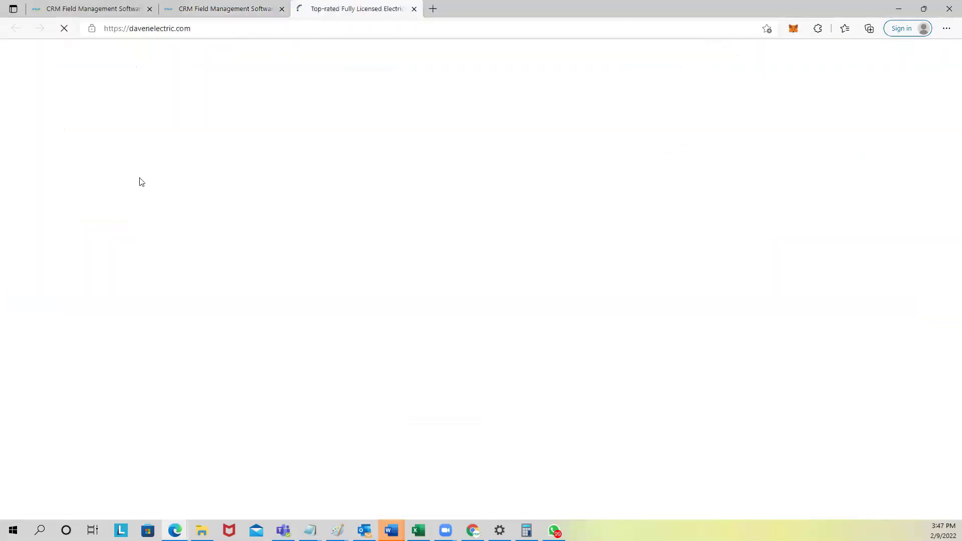
Step: Scroll through the Daven Electric homepage, then return to the CRM purchase order tab
{"action": "scroll", "coordinate": [287, 185], "scroll_direction": "down", "scroll_amount": 1}
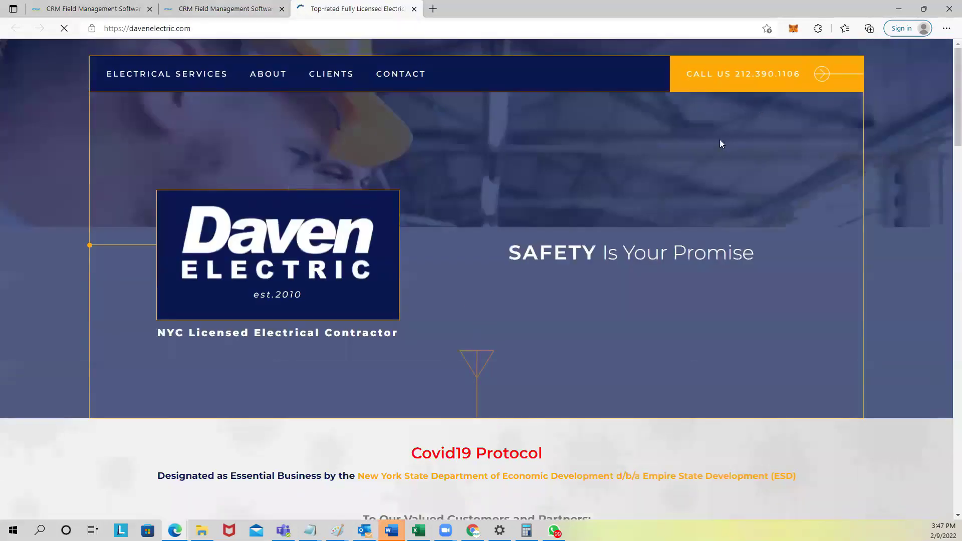
{"action": "scroll", "coordinate": [703, 179], "scroll_direction": "down", "scroll_amount": 20}
{"action": "scroll", "coordinate": [701, 194], "scroll_direction": "up", "scroll_amount": 20}
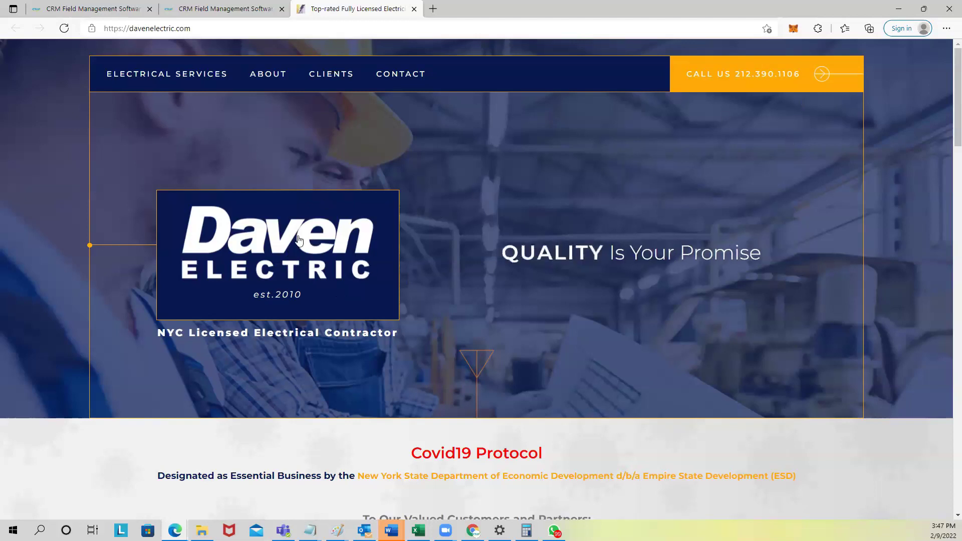
{"action": "left_click", "coordinate": [205, 9]}
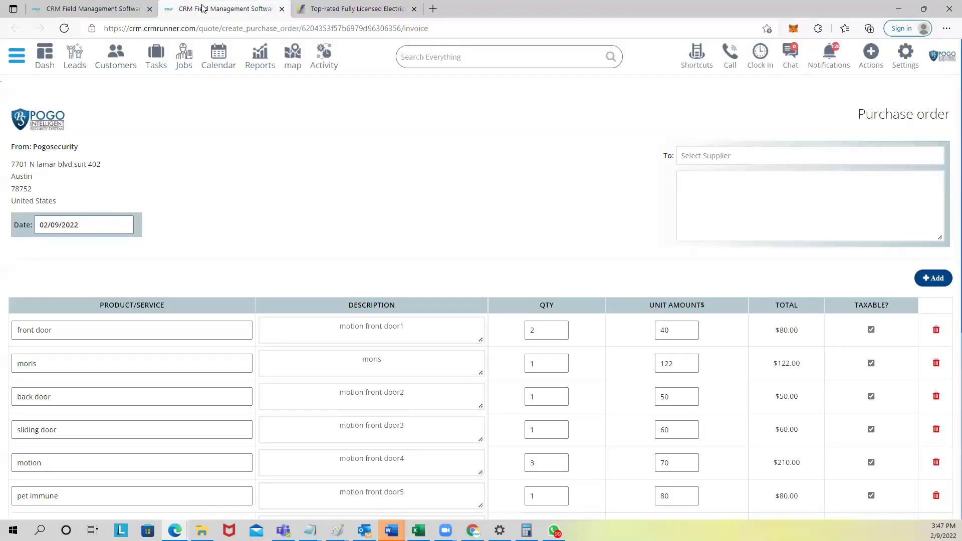
Step: In the online booking settings, replace 'Fearings' in the page title with 'Daven Electric'
{"action": "left_click", "coordinate": [20, 62]}
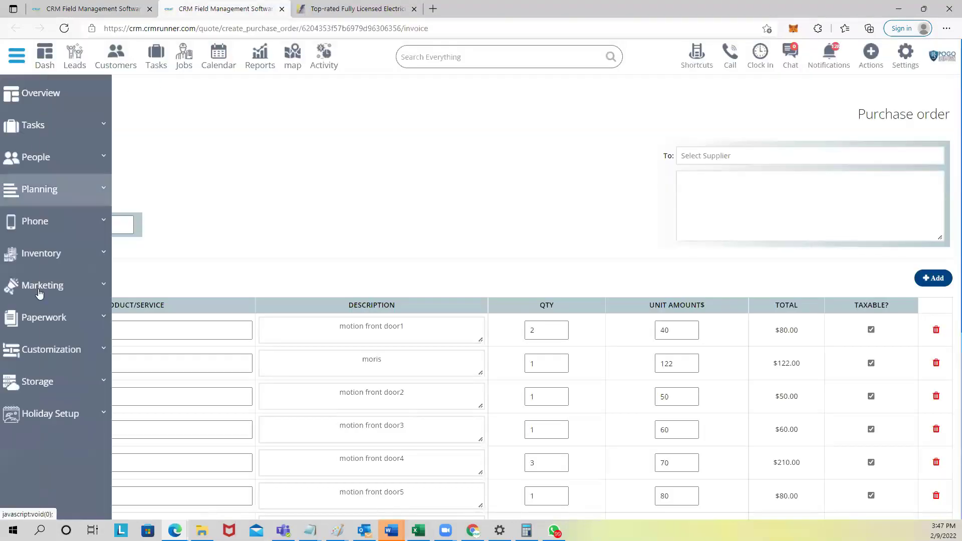
{"action": "left_click", "coordinate": [50, 359]}
{"action": "left_click", "coordinate": [47, 381]}
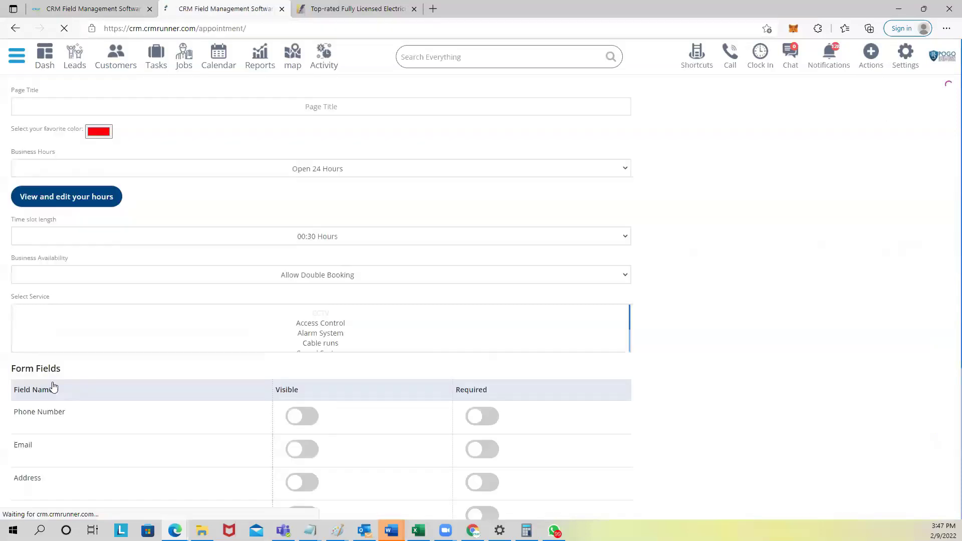
{"action": "left_click_drag", "start_coordinate": [309, 106], "coordinate": [303, 106]}
{"action": "double_click", "coordinate": [297, 107]}
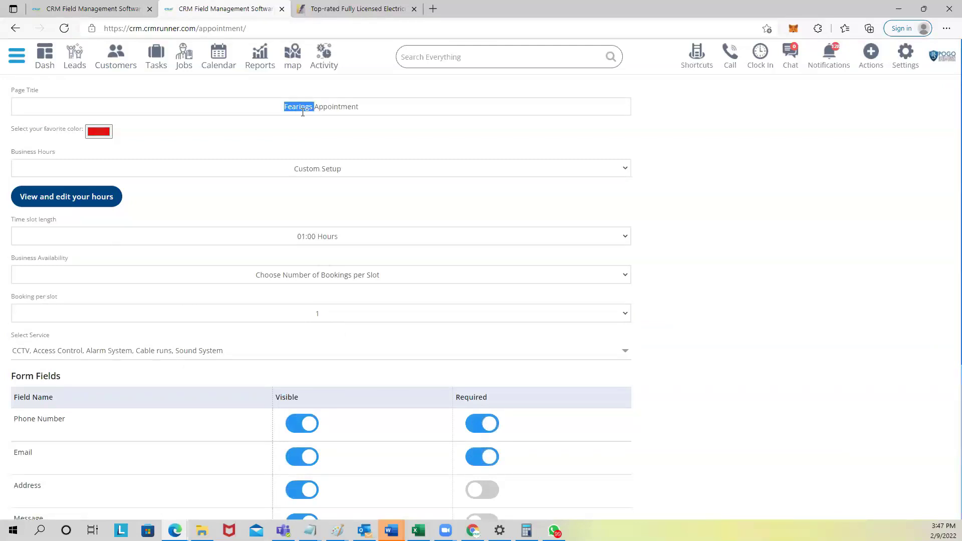
{"action": "type", "text": "Daven Ele"}
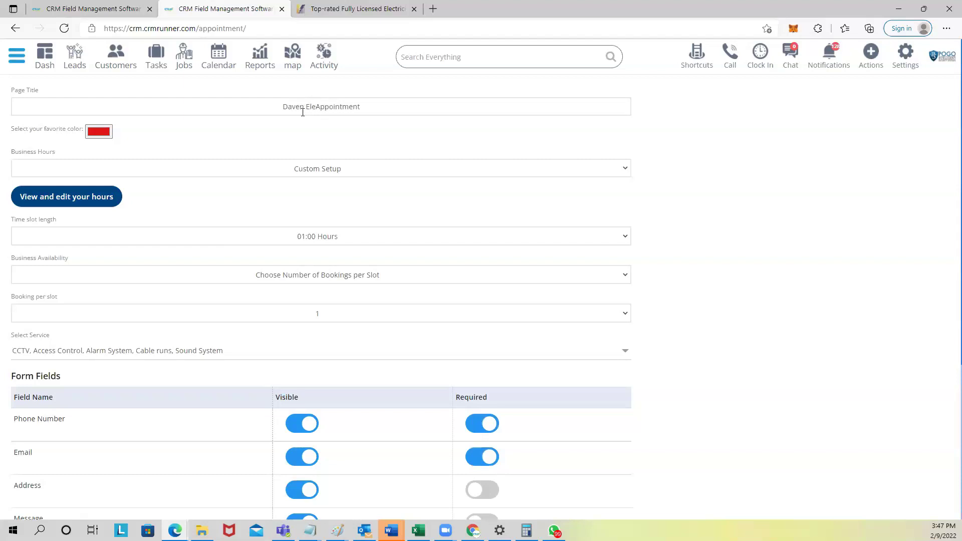
{"action": "type", "text": "ctric"}
Step: Set the booking page colour to a bright blue (RGB 1, 42, 244)
{"action": "left_click", "coordinate": [96, 133]}
{"action": "left_click", "coordinate": [158, 231]}
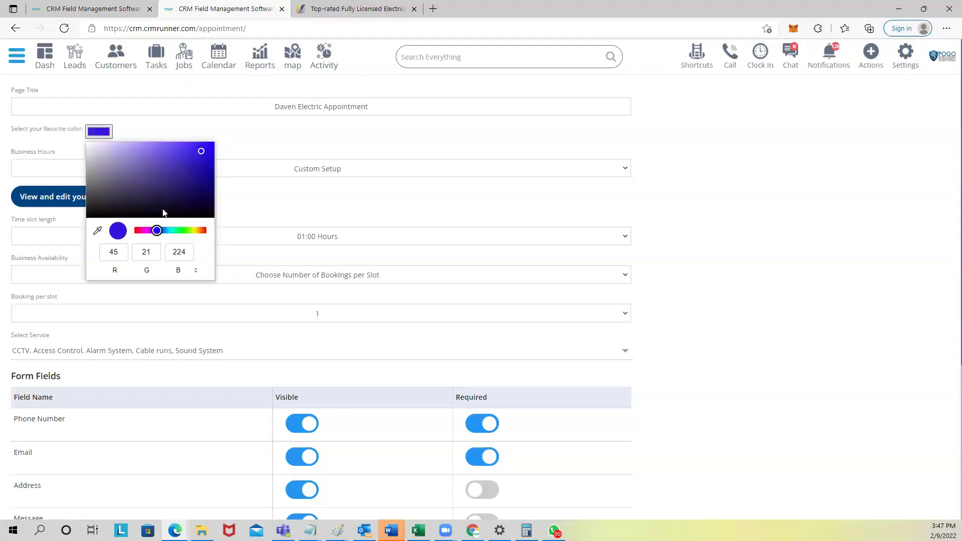
{"action": "left_click", "coordinate": [204, 152]}
{"action": "left_click", "coordinate": [159, 230]}
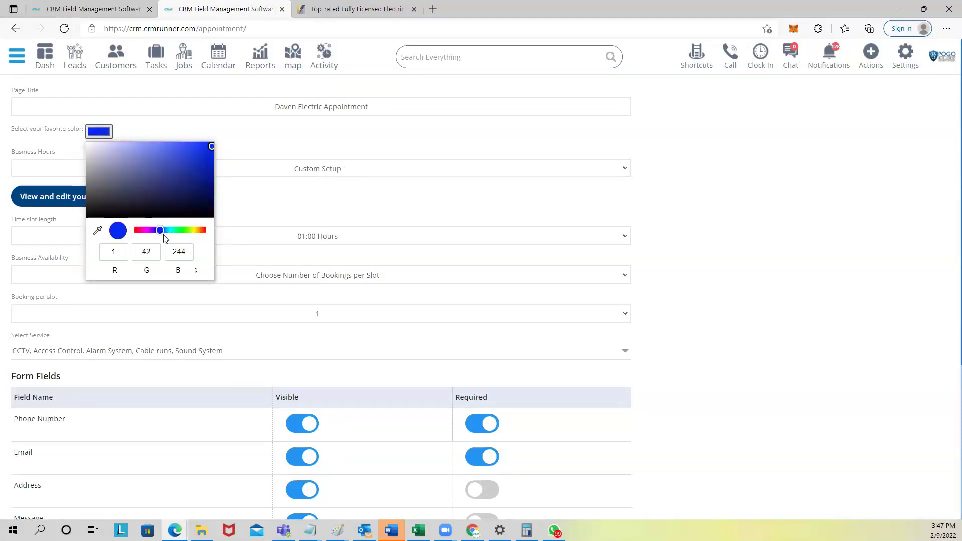
{"action": "left_click", "coordinate": [386, 196]}
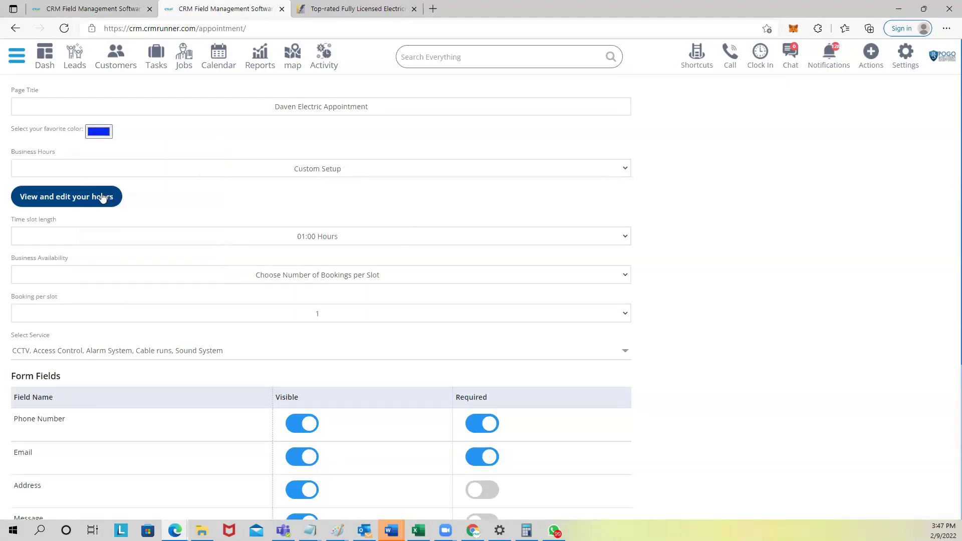
Step: Check the business hours and the offered services list, leaving both unchanged
{"action": "left_click", "coordinate": [102, 196]}
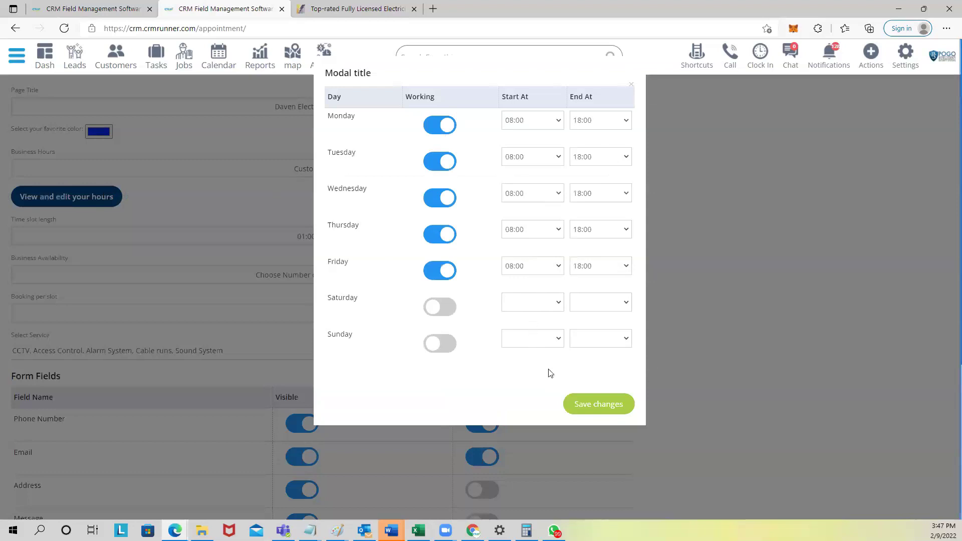
{"action": "left_click", "coordinate": [748, 293]}
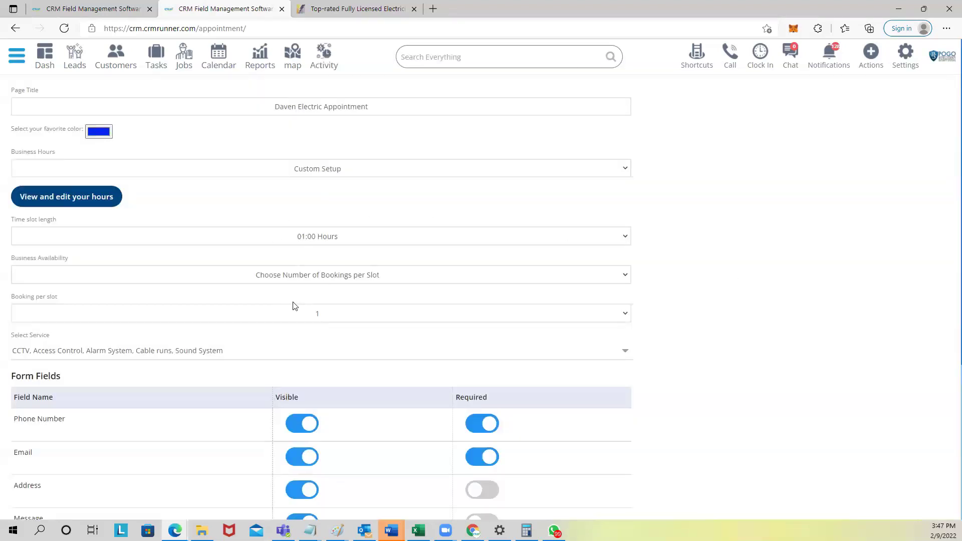
{"action": "scroll", "coordinate": [204, 290], "scroll_direction": "down", "scroll_amount": 1}
{"action": "left_click", "coordinate": [170, 278]}
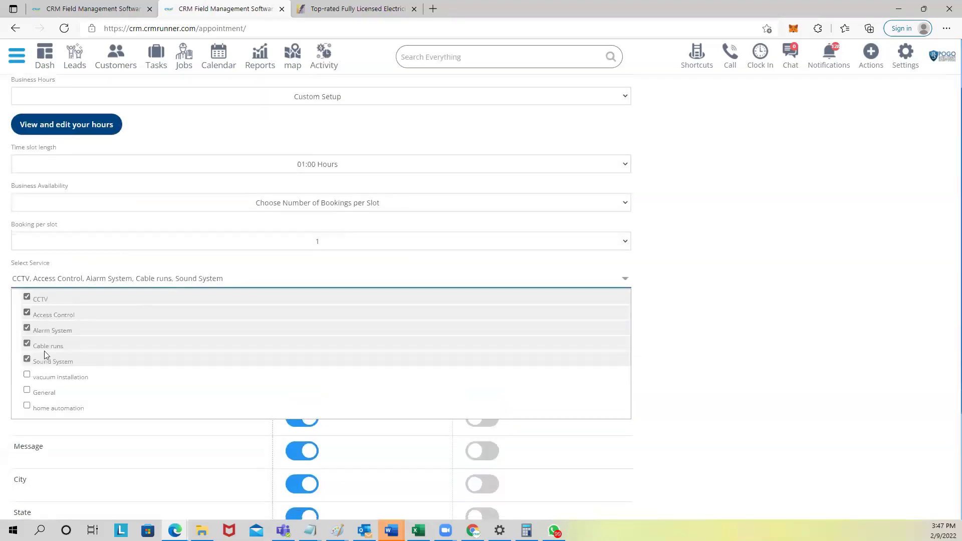
{"action": "left_click", "coordinate": [91, 273]}
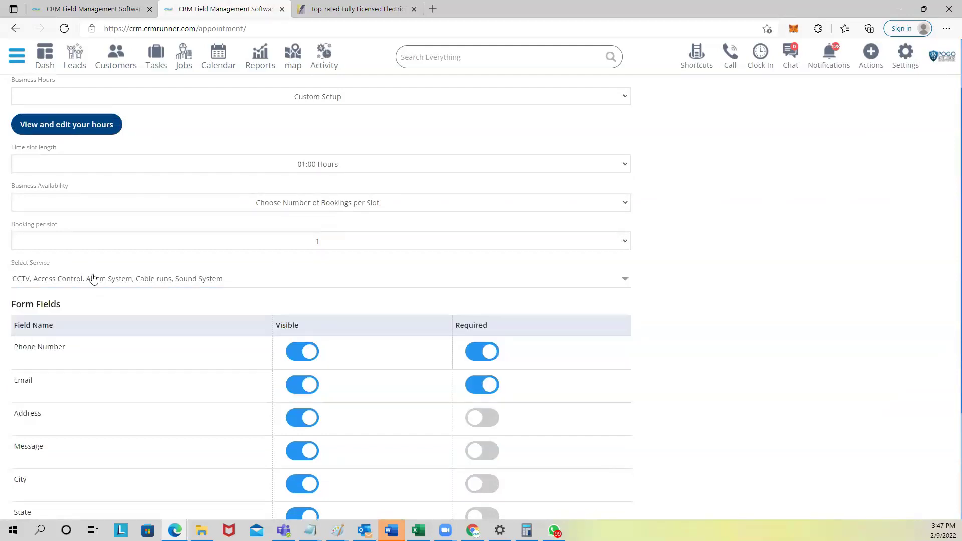
{"action": "scroll", "coordinate": [211, 254], "scroll_direction": "down", "scroll_amount": 3}
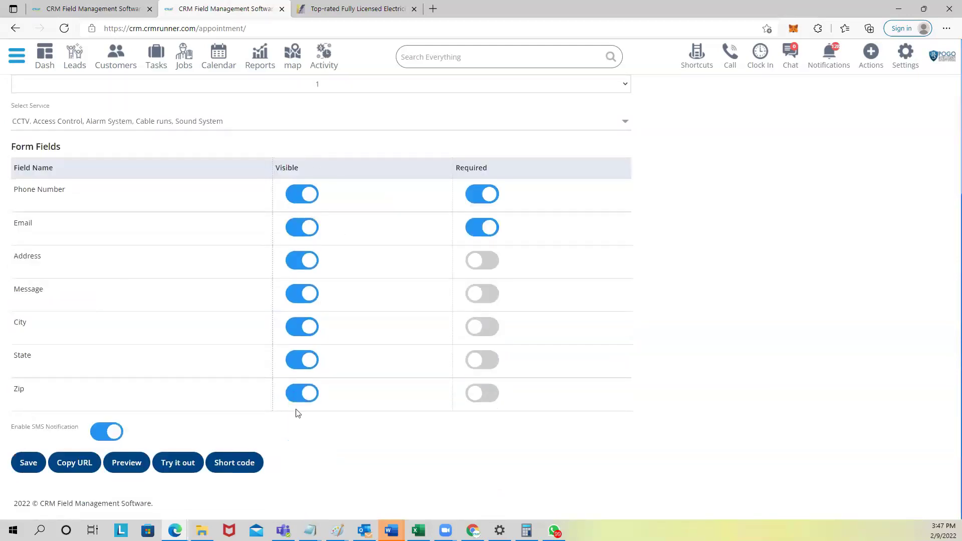
Step: Save the appointment page setup and copy its iframe embed short code
{"action": "left_click", "coordinate": [25, 464]}
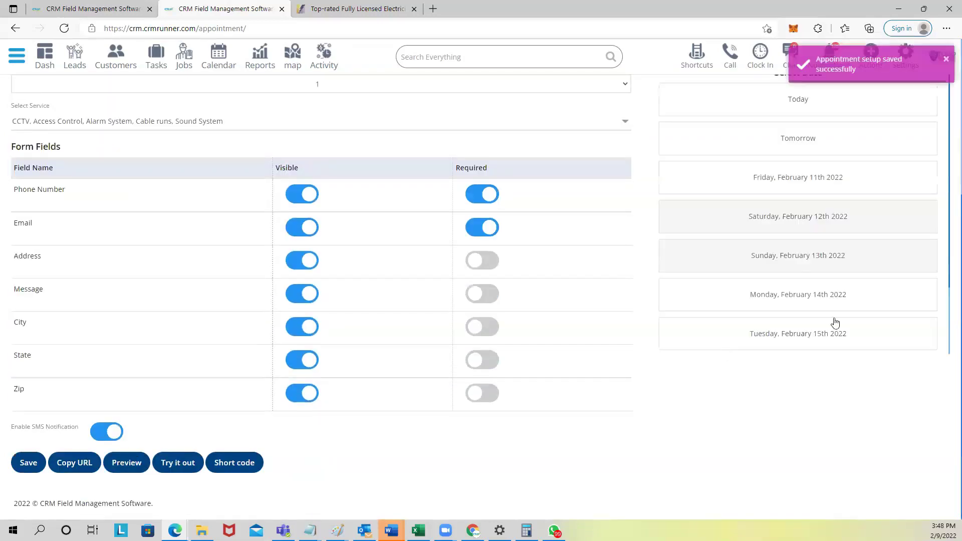
{"action": "scroll", "coordinate": [834, 322], "scroll_direction": "up", "scroll_amount": 5}
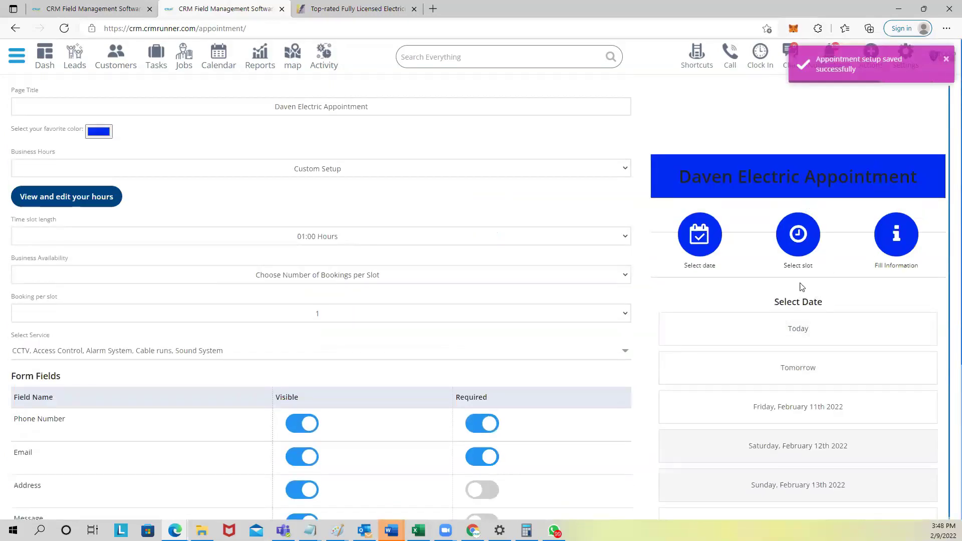
{"action": "scroll", "coordinate": [665, 315], "scroll_direction": "down", "scroll_amount": 5}
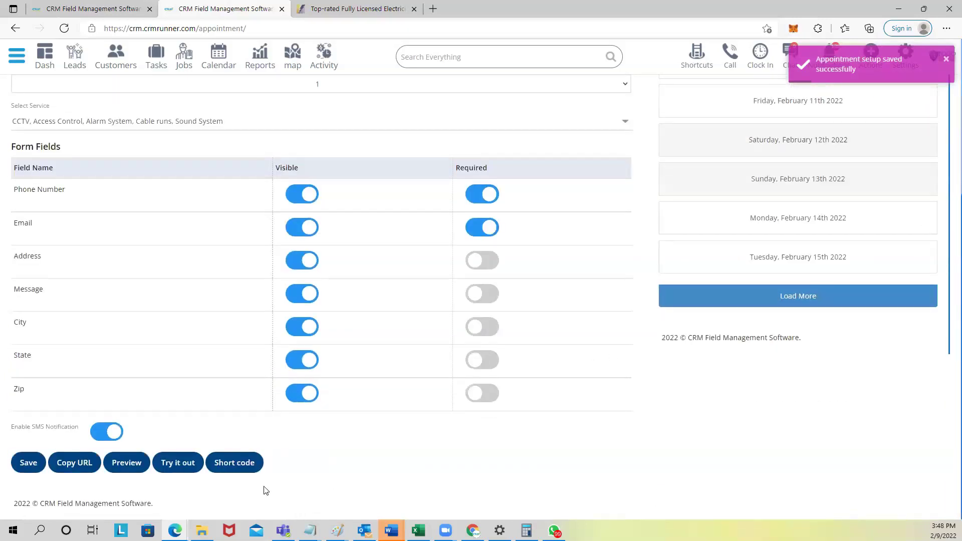
{"action": "left_click", "coordinate": [236, 463]}
{"action": "left_click_drag", "start_coordinate": [328, 99], "coordinate": [548, 118]}
{"action": "left_click", "coordinate": [613, 165]}
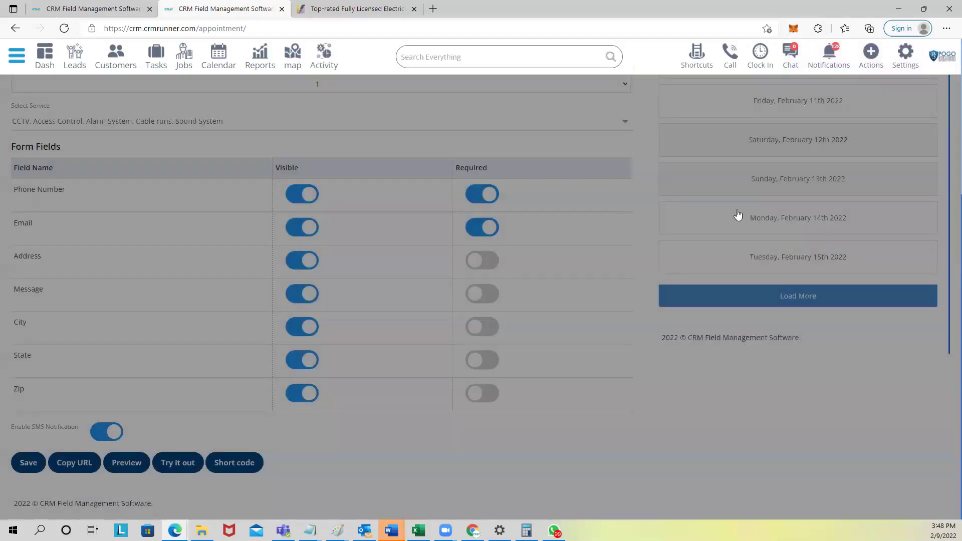
Step: Test-book an appointment for tomorrow at 10:00 requesting Alarm System, then go to Leads
{"action": "scroll", "coordinate": [738, 214], "scroll_direction": "up", "scroll_amount": 5}
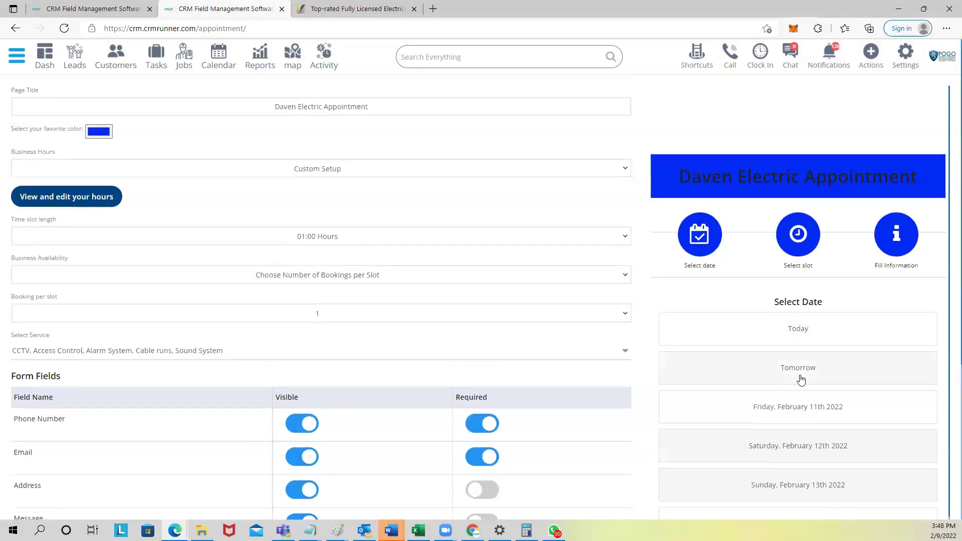
{"action": "left_click", "coordinate": [801, 379]}
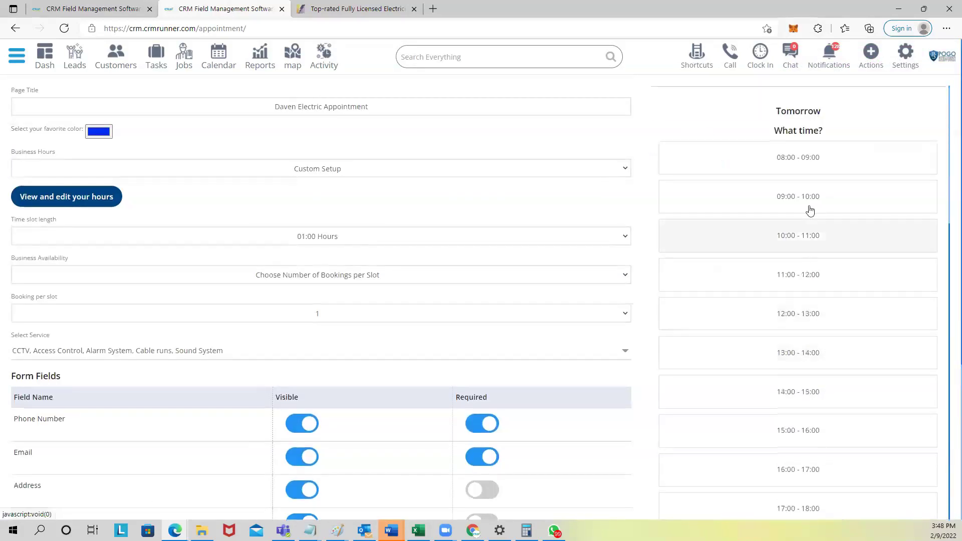
{"action": "left_click", "coordinate": [796, 236]}
{"action": "left_click", "coordinate": [811, 190]}
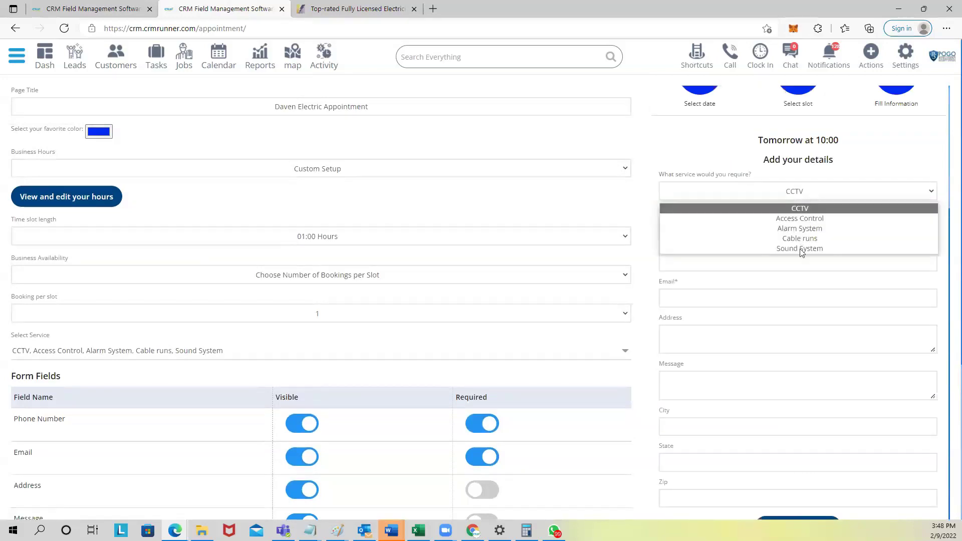
{"action": "left_click", "coordinate": [799, 226]}
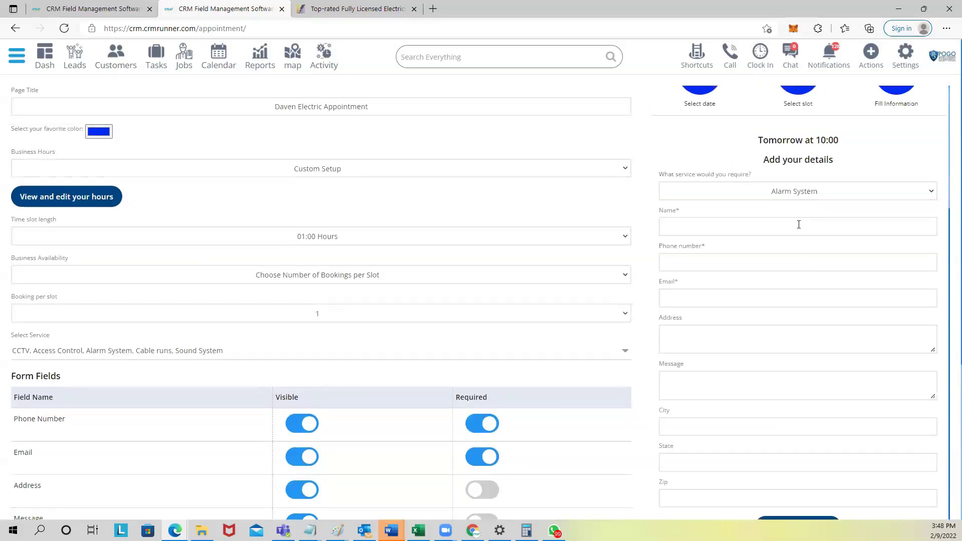
{"action": "left_click", "coordinate": [748, 226]}
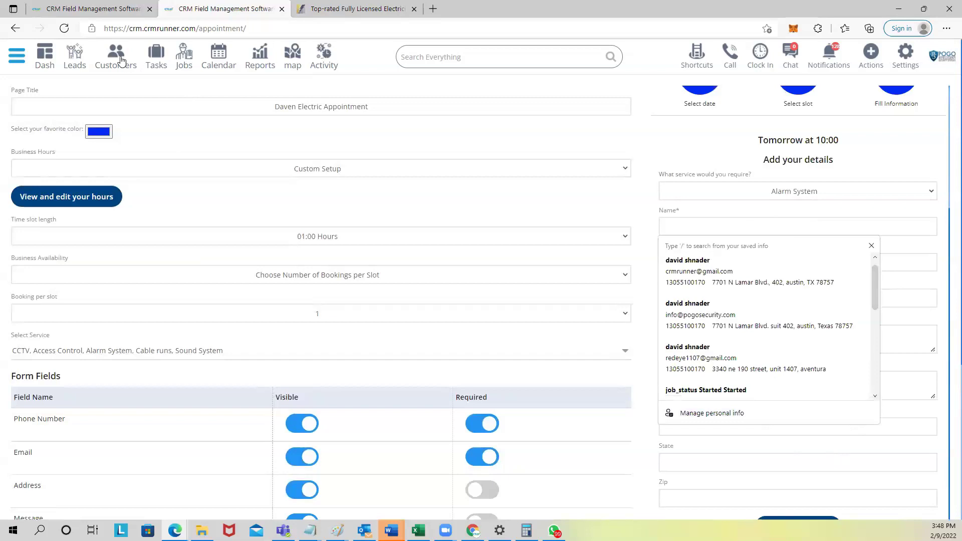
{"action": "left_click", "coordinate": [78, 60]}
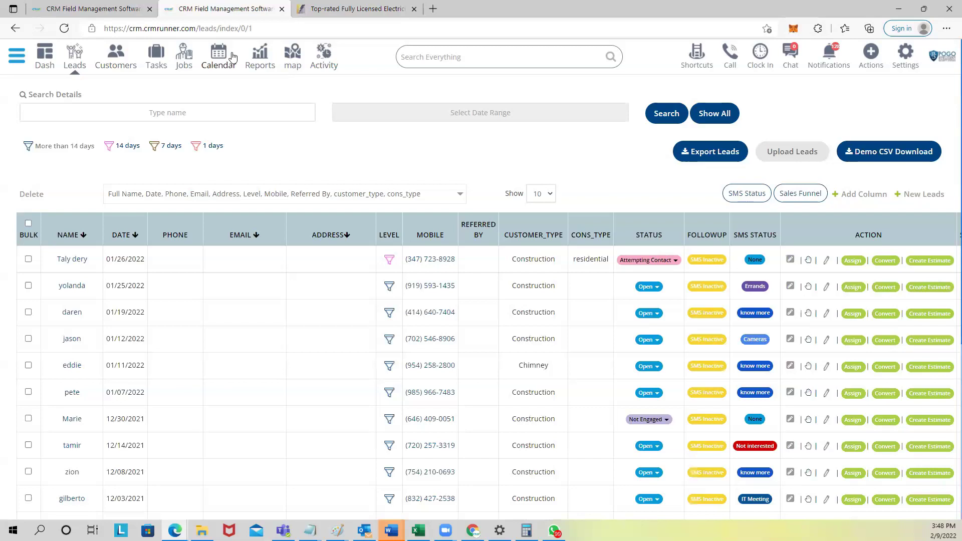
Step: Scroll through the Daven Electric website in its tab
{"action": "left_click", "coordinate": [319, 9]}
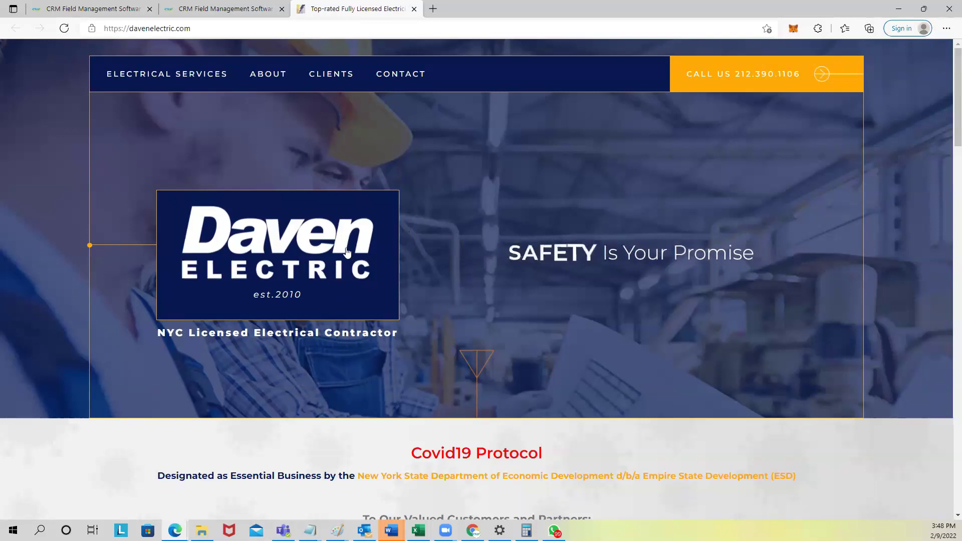
{"action": "scroll", "coordinate": [492, 351], "scroll_direction": "down", "scroll_amount": 4}
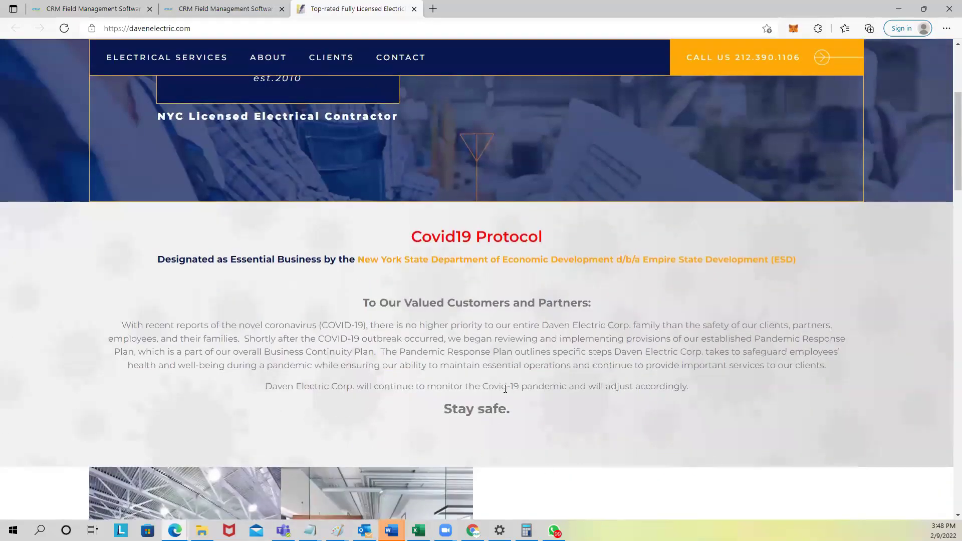
{"action": "scroll", "coordinate": [509, 315], "scroll_direction": "down", "scroll_amount": 7}
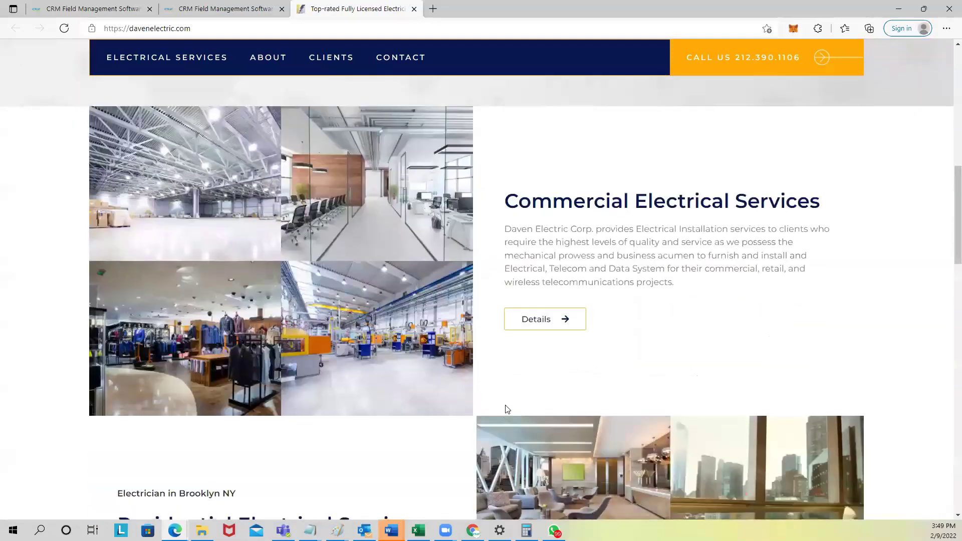
{"action": "scroll", "coordinate": [507, 409], "scroll_direction": "up", "scroll_amount": 5}
{"action": "scroll", "coordinate": [411, 292], "scroll_direction": "up", "scroll_amount": 6}
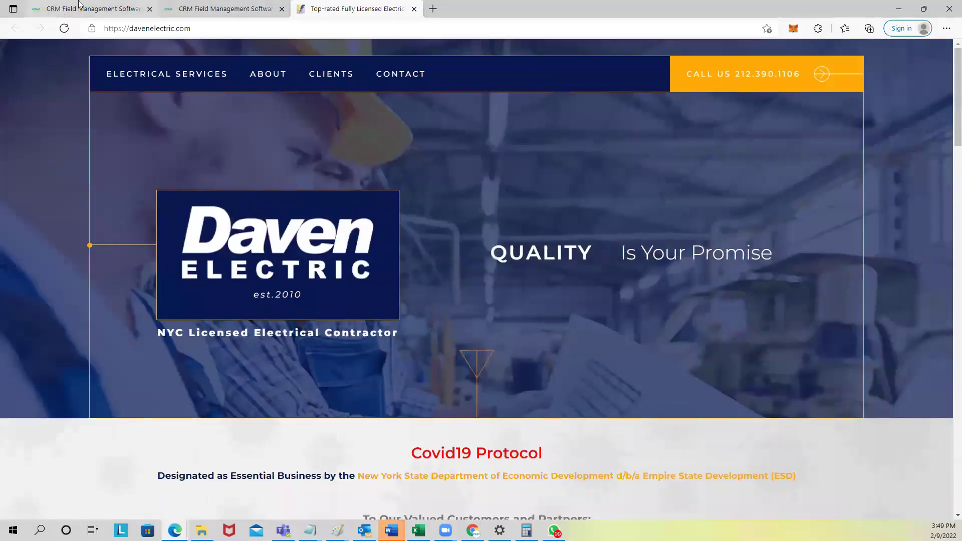
Step: Change the CRM page address to /automation_package to load the automation packages list
{"action": "left_click", "coordinate": [95, 9]}
{"action": "left_click_drag", "start_coordinate": [198, 29], "coordinate": [274, 30]}
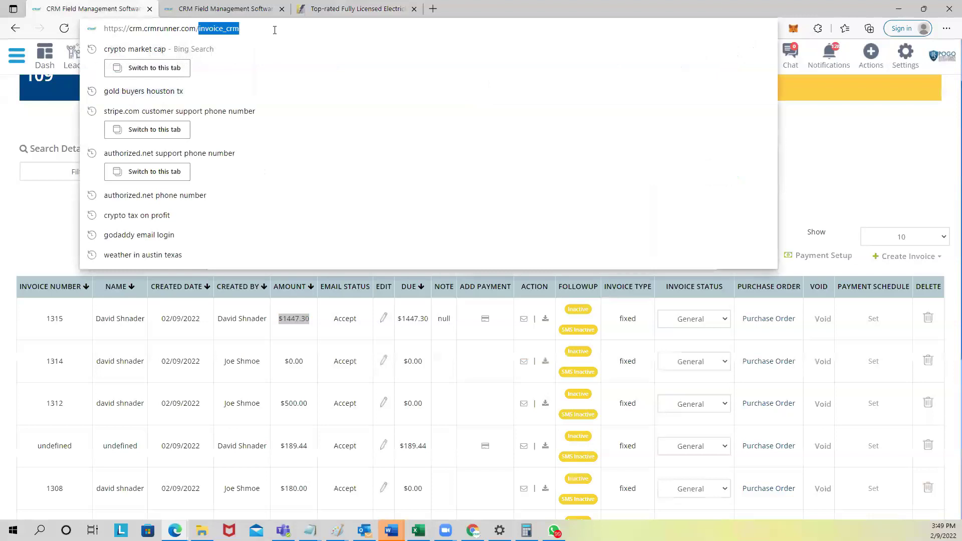
{"action": "type", "text": "aut"}
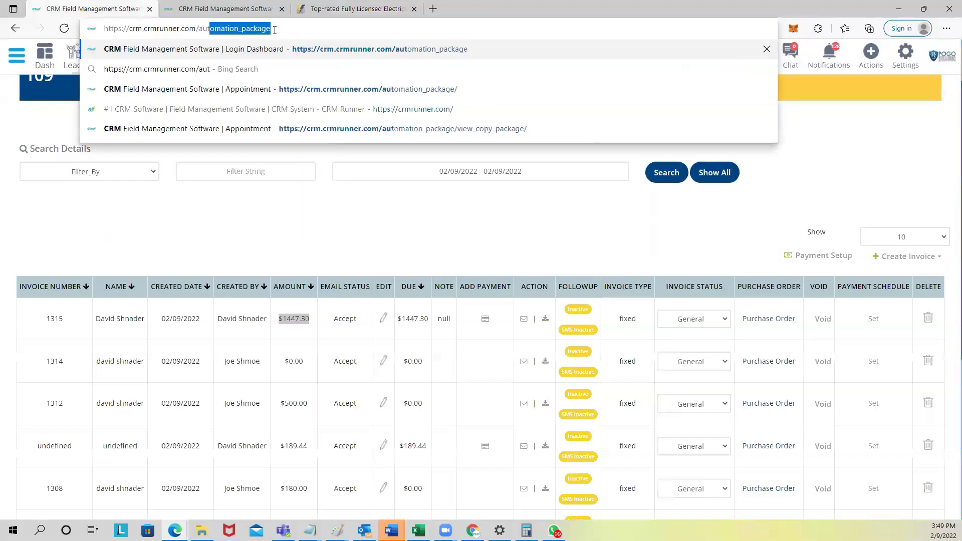
{"action": "key", "text": "Return"}
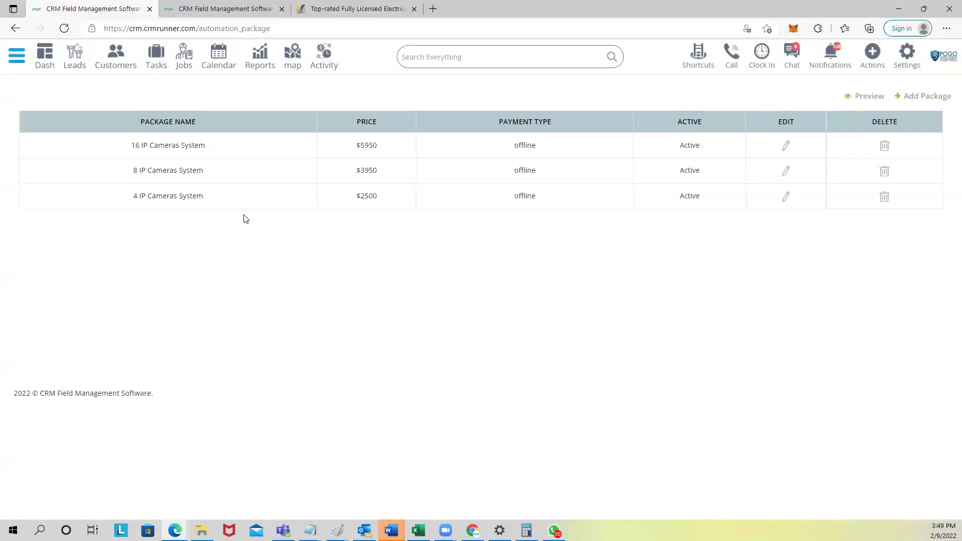
{"action": "left_click", "coordinate": [358, 9]}
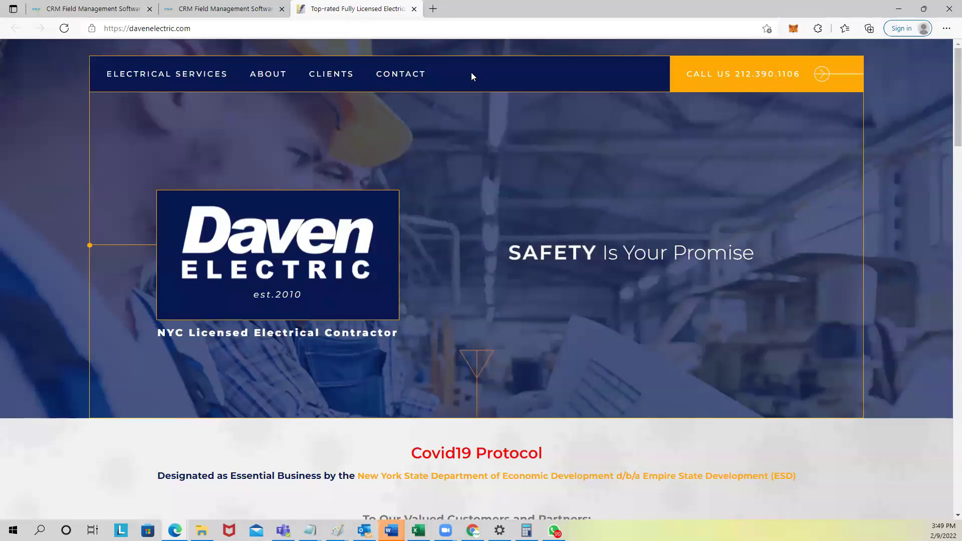
{"action": "left_click", "coordinate": [126, 10]}
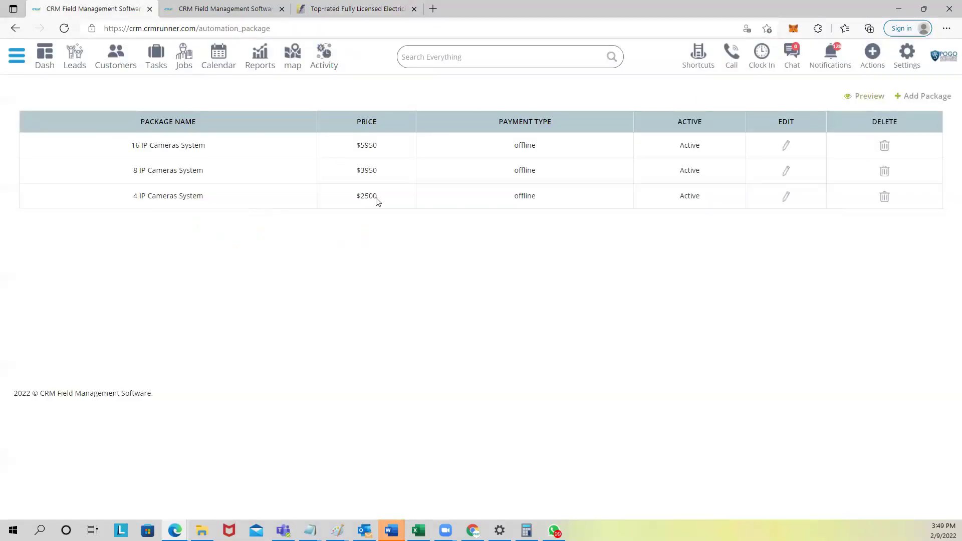
Step: Preview and book a camera package for Friday, February 11th 2022 at 09:00, then view Daven Electric
{"action": "left_click", "coordinate": [872, 95]}
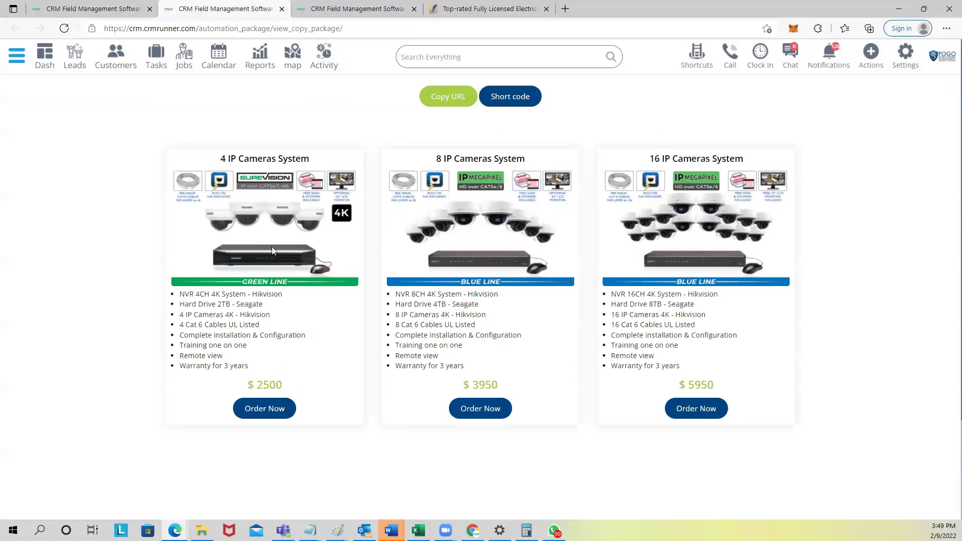
{"action": "left_click", "coordinate": [469, 410]}
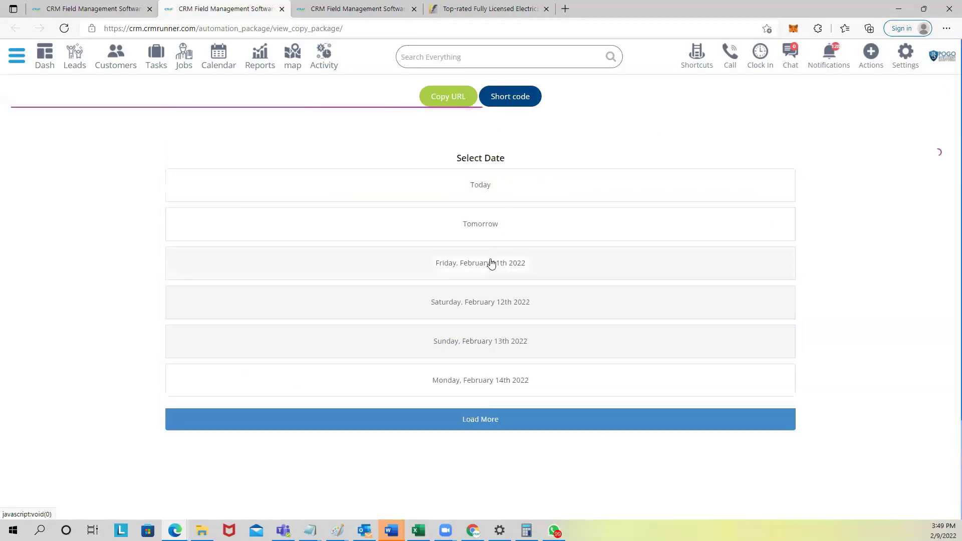
{"action": "left_click", "coordinate": [490, 262]}
{"action": "left_click", "coordinate": [478, 244]}
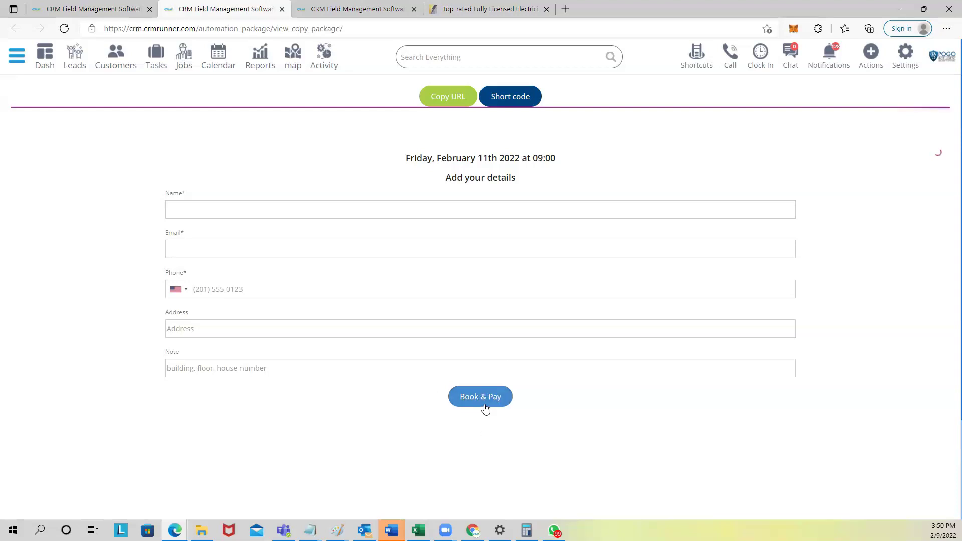
{"action": "left_click", "coordinate": [484, 398]}
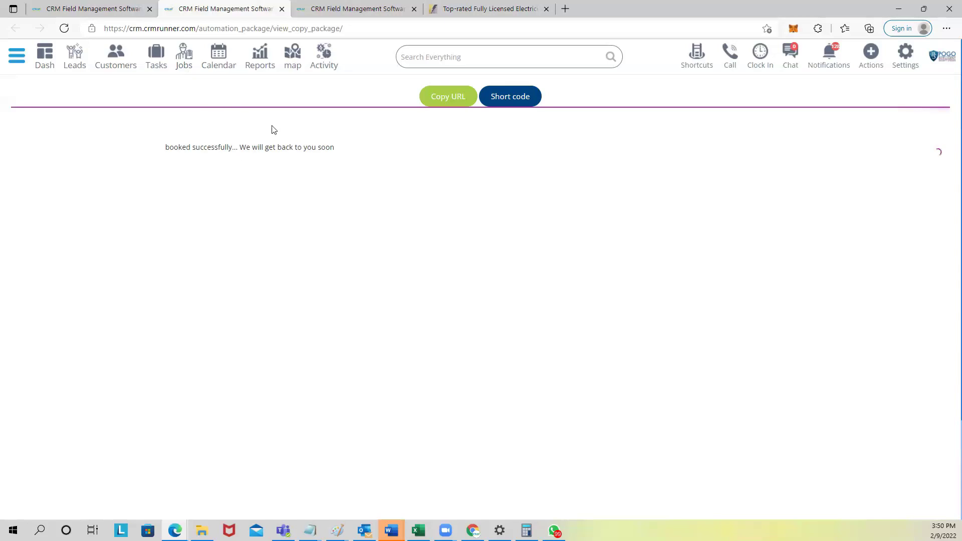
{"action": "left_click", "coordinate": [462, 6]}
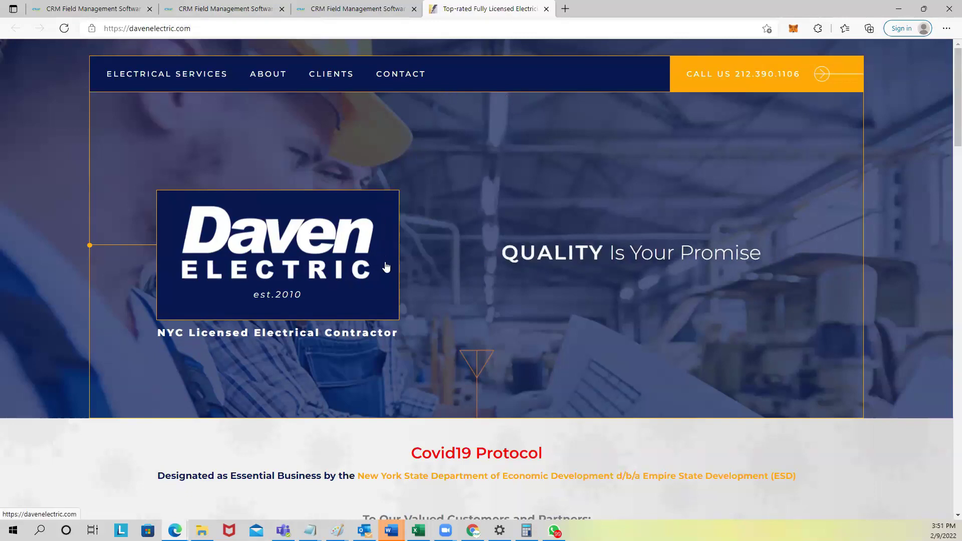
Step: In Marketing > Mail Template, add a video block and social icons to Template 3
{"action": "left_click", "coordinate": [368, 8]}
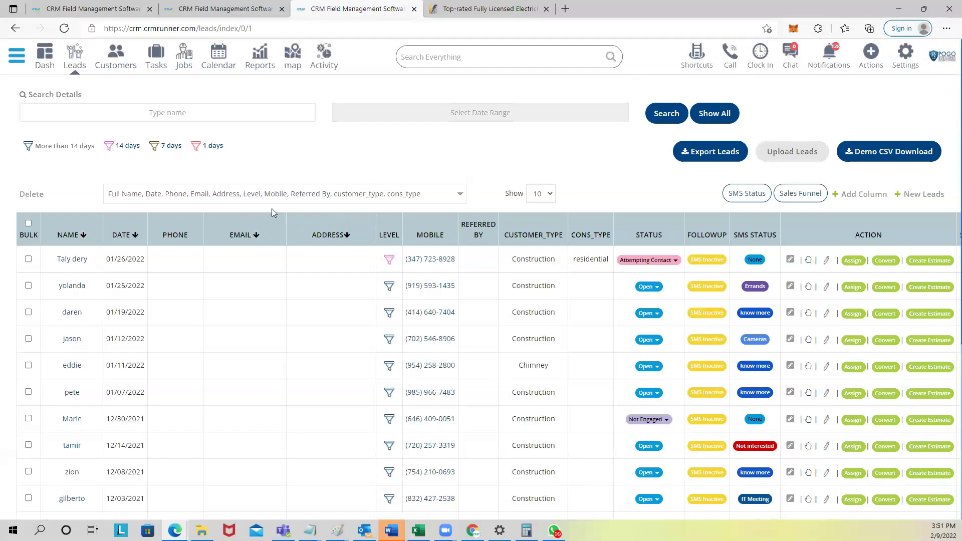
{"action": "left_click", "coordinate": [18, 54]}
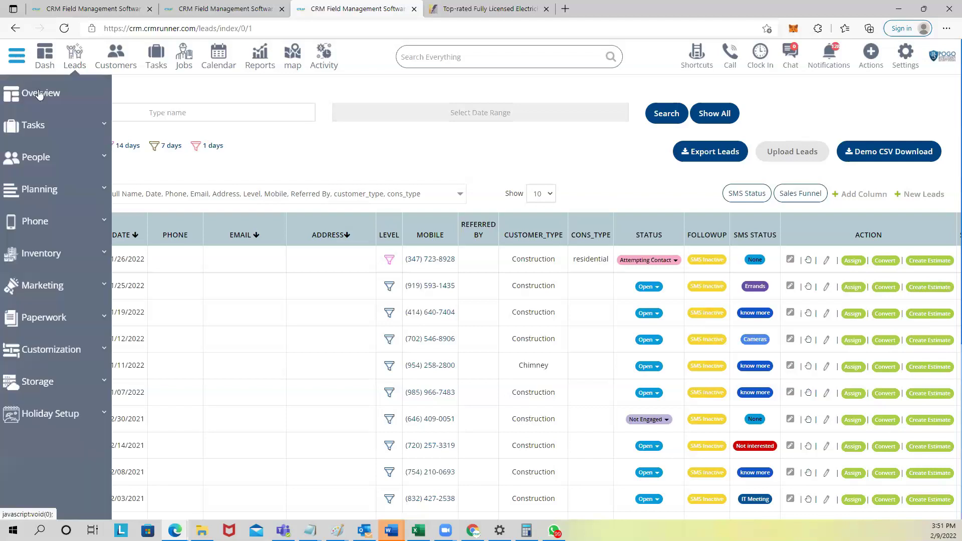
{"action": "left_click", "coordinate": [59, 292]}
{"action": "left_click", "coordinate": [46, 392]}
{"action": "left_click", "coordinate": [571, 230]}
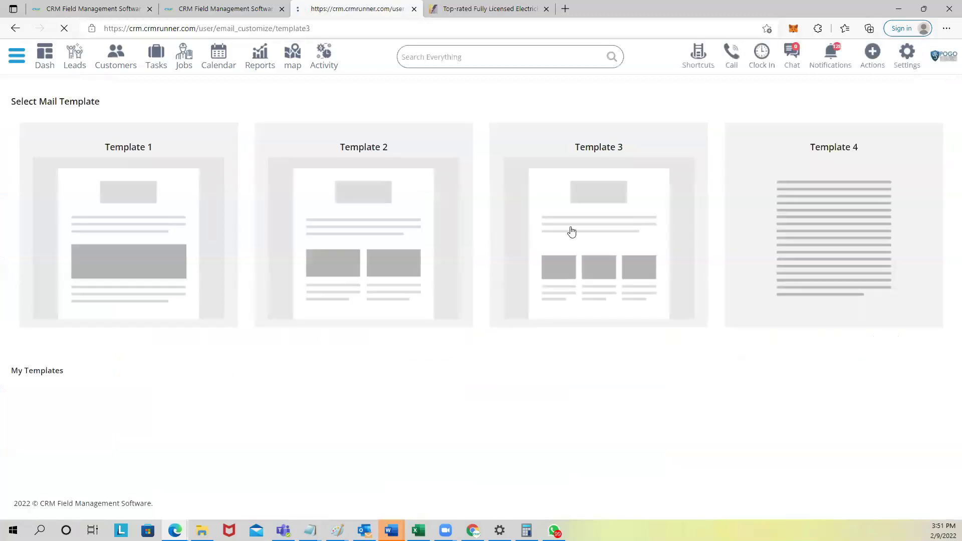
{"action": "left_click_drag", "start_coordinate": [881, 245], "coordinate": [309, 213]}
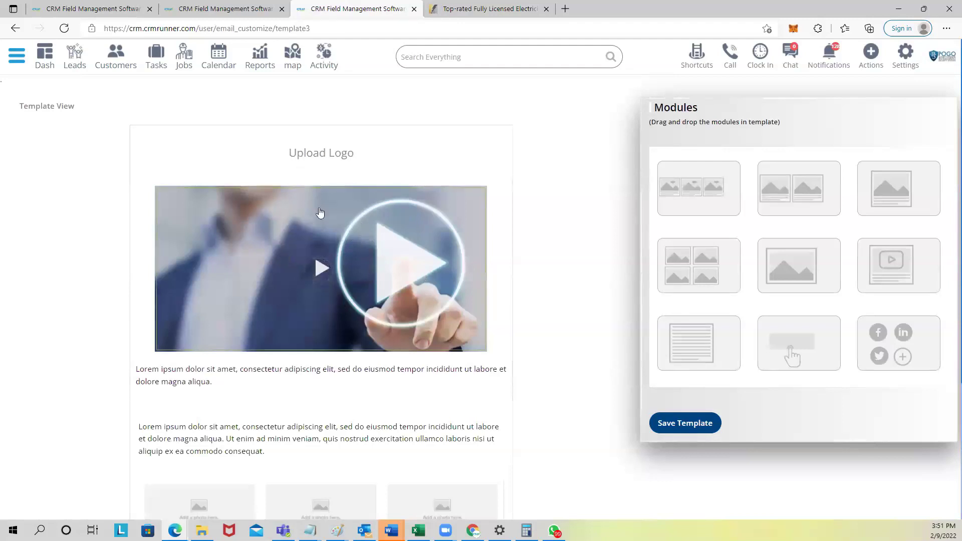
{"action": "left_click_drag", "start_coordinate": [899, 335], "coordinate": [318, 481]}
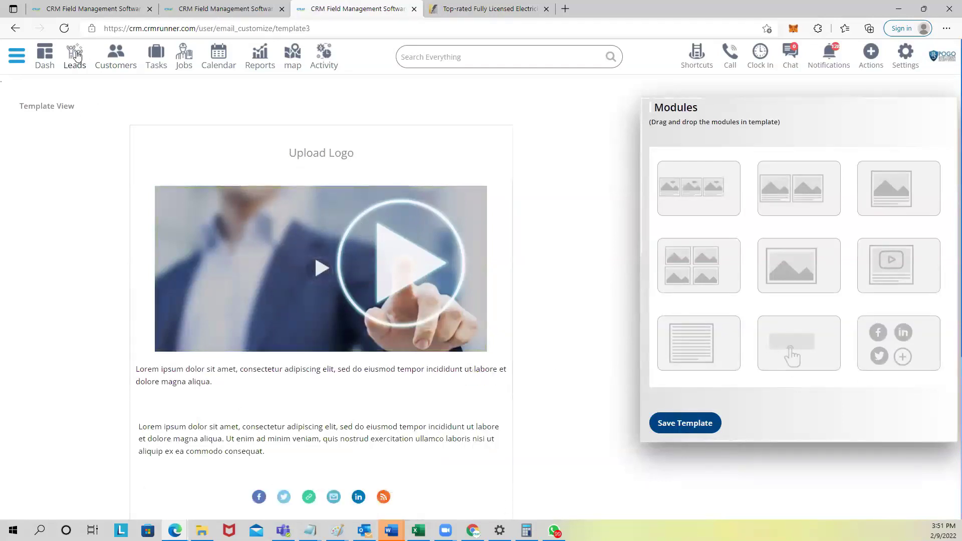
Step: Select all customers in the customers list and check the bulk actions
{"action": "left_click", "coordinate": [106, 50]}
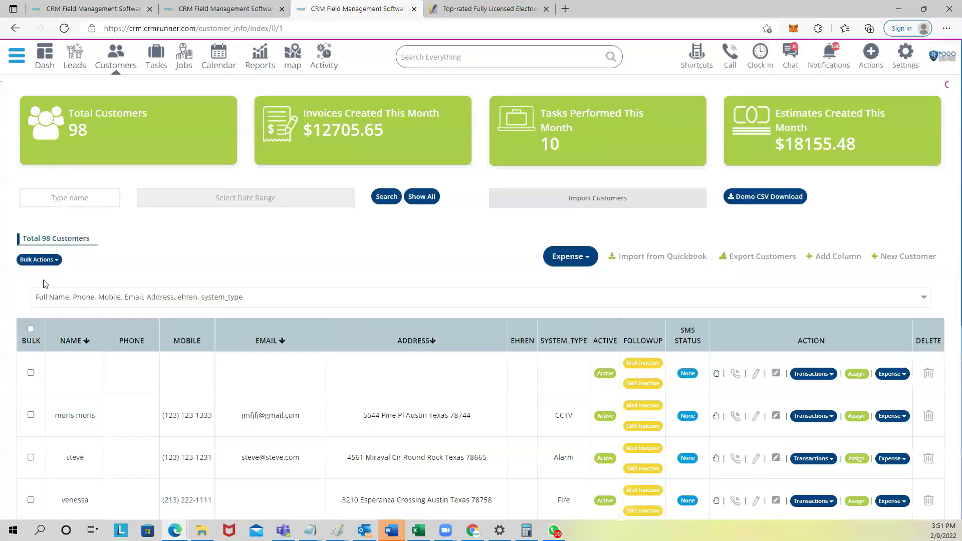
{"action": "left_click", "coordinate": [32, 328]}
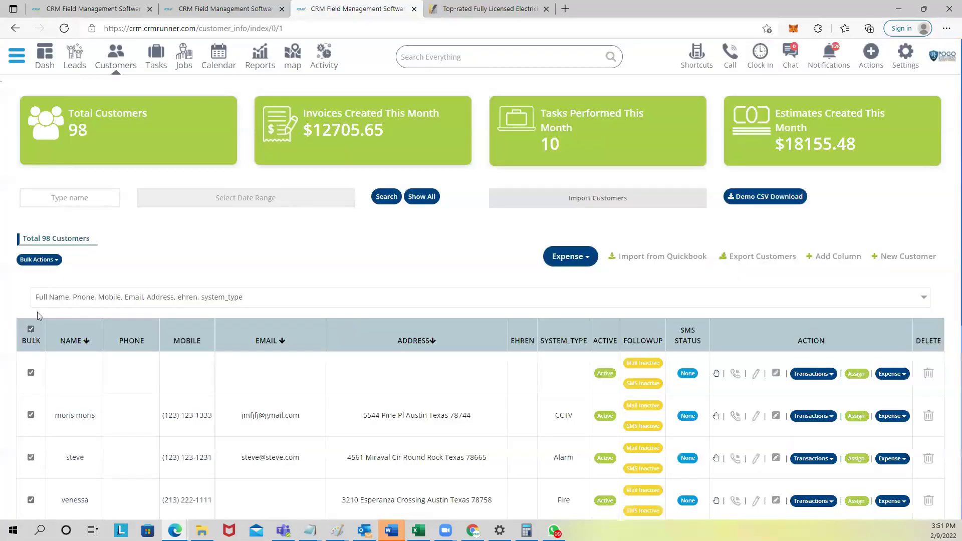
{"action": "left_click", "coordinate": [40, 259]}
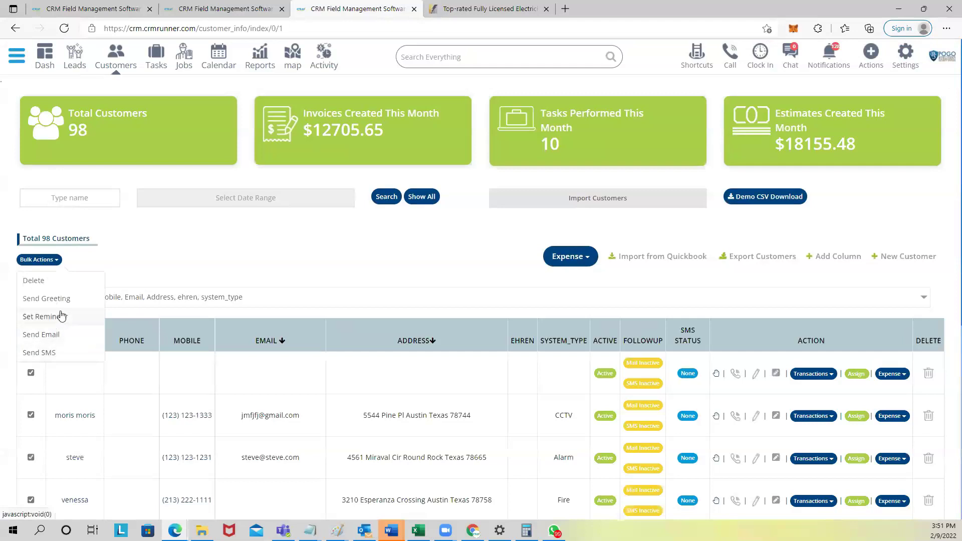
{"action": "left_click", "coordinate": [139, 240]}
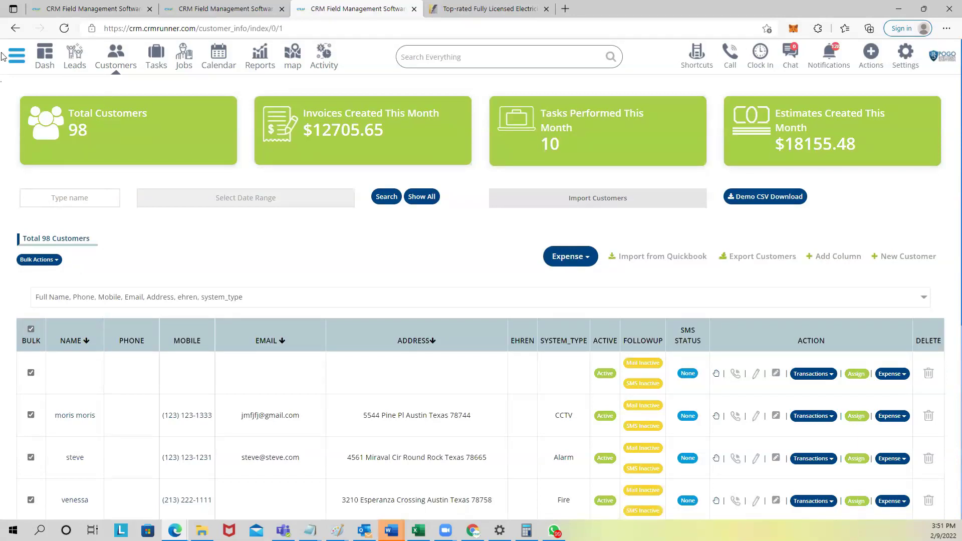
Step: Open the quote template gallery under Customization > Templates
{"action": "left_click", "coordinate": [22, 61]}
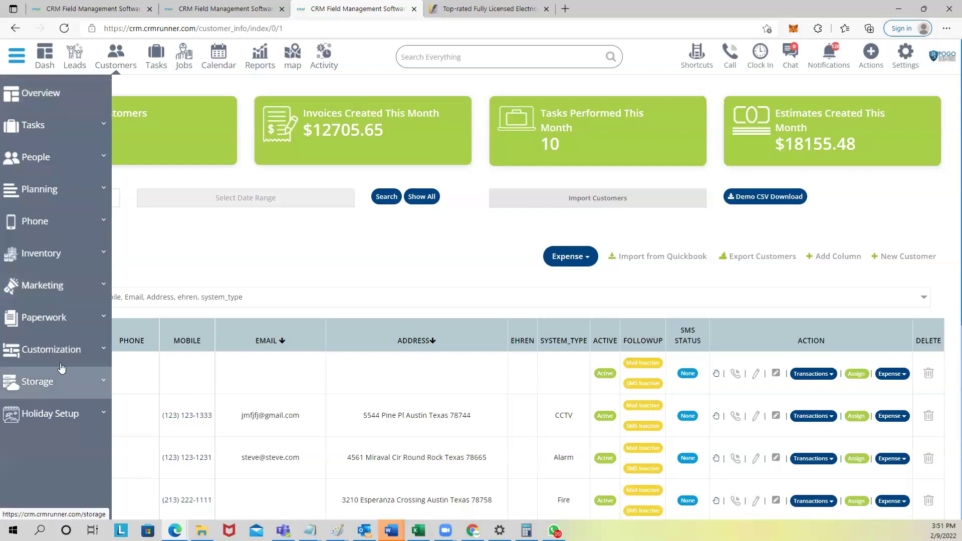
{"action": "left_click", "coordinate": [63, 353]}
{"action": "scroll", "coordinate": [63, 357], "scroll_direction": "down", "scroll_amount": 3}
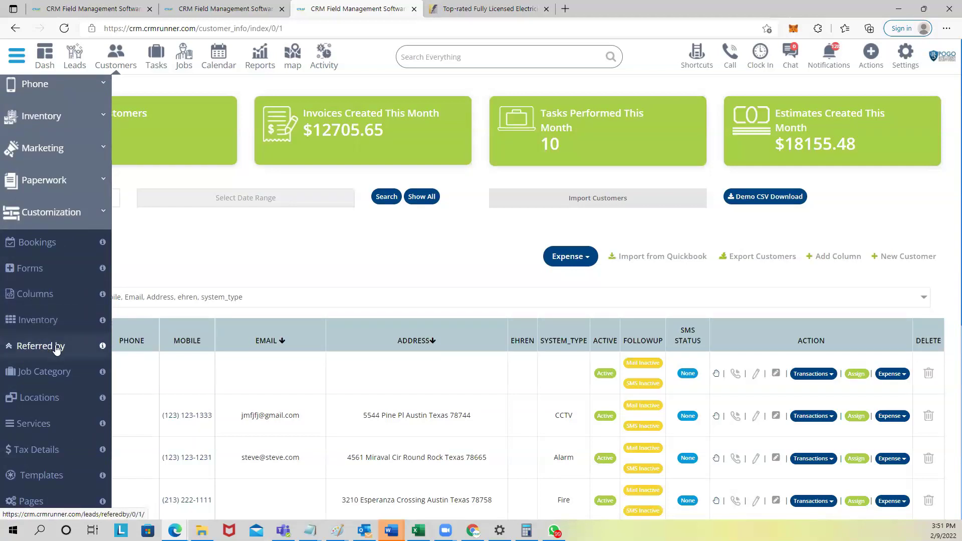
{"action": "scroll", "coordinate": [48, 351], "scroll_direction": "down", "scroll_amount": 3}
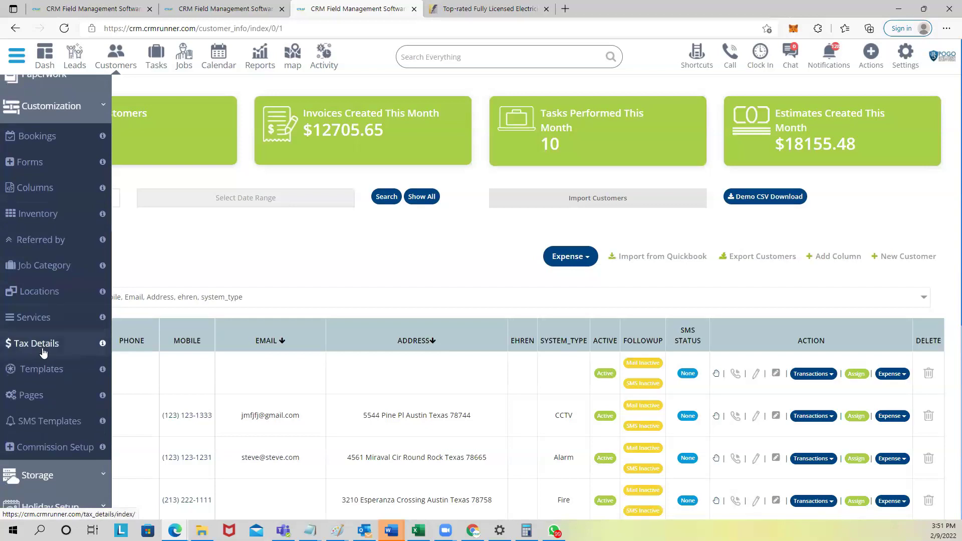
{"action": "left_click", "coordinate": [41, 370]}
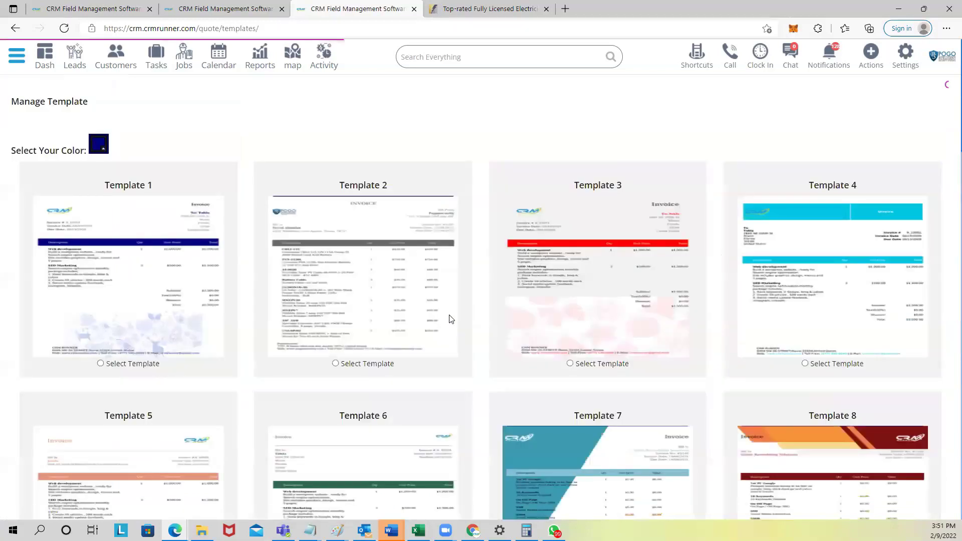
{"action": "scroll", "coordinate": [446, 318], "scroll_direction": "down", "scroll_amount": 3}
{"action": "scroll", "coordinate": [426, 317], "scroll_direction": "down", "scroll_amount": 5}
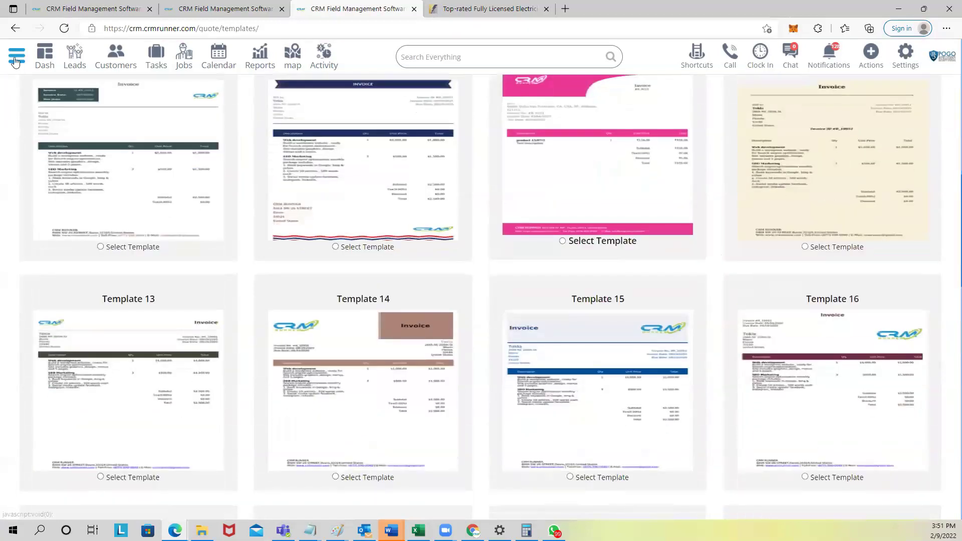
Step: Open the estimate and invoice settings showing the POGO cover and services images
{"action": "mouse_move", "coordinate": [51, 331]}
{"action": "left_click", "coordinate": [51, 349]}
{"action": "scroll", "coordinate": [55, 388], "scroll_direction": "down", "scroll_amount": 4}
{"action": "left_click", "coordinate": [53, 395]}
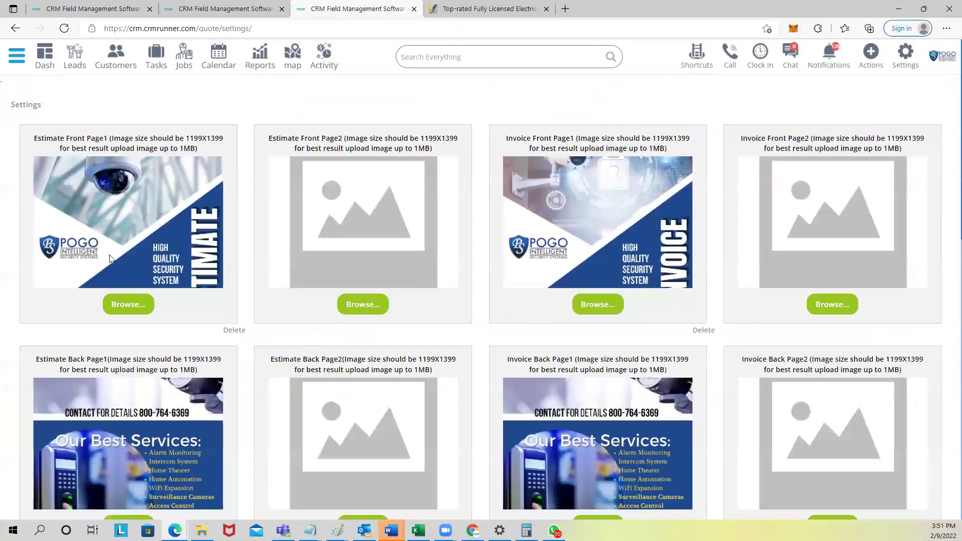
{"action": "scroll", "coordinate": [111, 432], "scroll_direction": "down", "scroll_amount": 9}
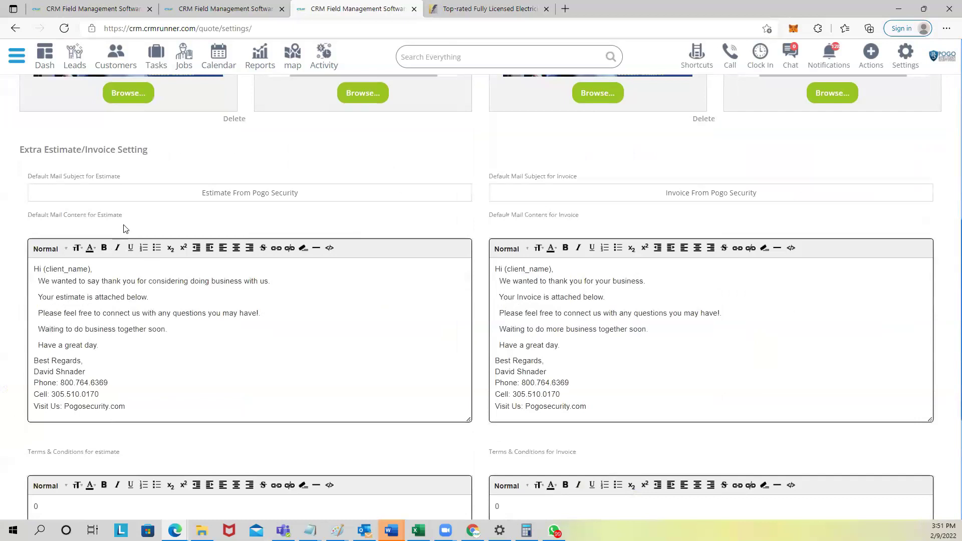
{"action": "left_click_drag", "start_coordinate": [201, 193], "coordinate": [331, 196]}
{"action": "scroll", "coordinate": [197, 279], "scroll_direction": "down", "scroll_amount": 1}
{"action": "scroll", "coordinate": [196, 280], "scroll_direction": "down", "scroll_amount": 3}
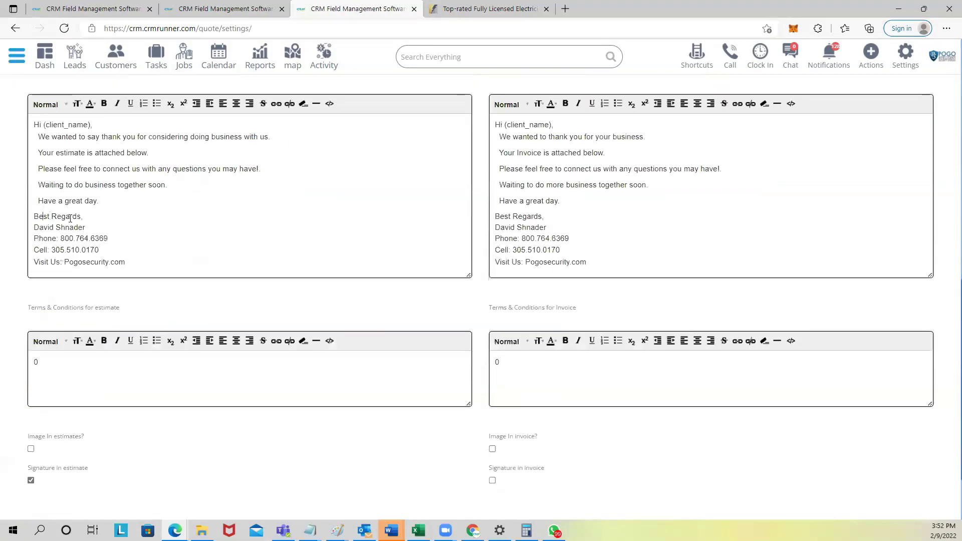
{"action": "left_click_drag", "start_coordinate": [43, 216], "coordinate": [126, 264]}
Step: Review the estimate and invoice email wording and toggle including images in estimates
{"action": "left_click_drag", "start_coordinate": [157, 135], "coordinate": [270, 137]}
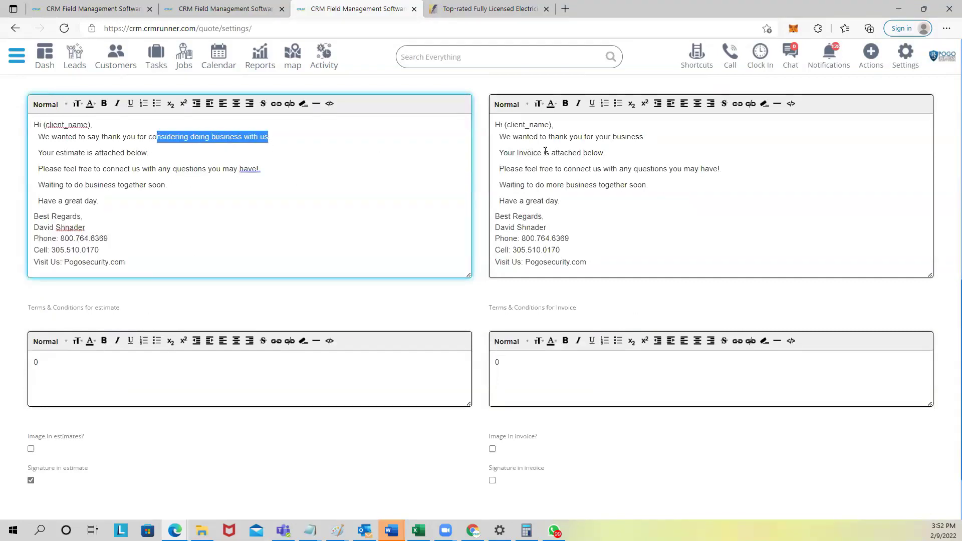
{"action": "left_click_drag", "start_coordinate": [534, 138], "coordinate": [650, 144]}
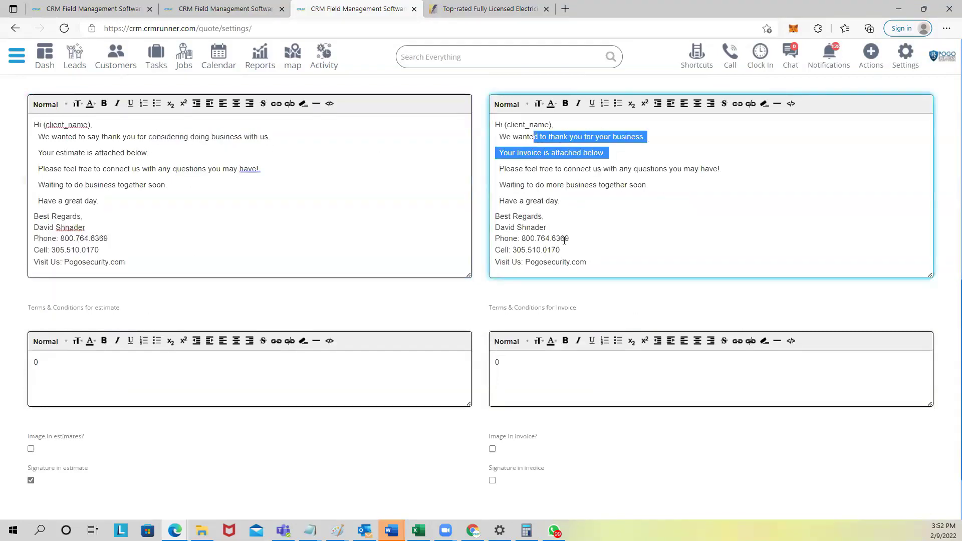
{"action": "scroll", "coordinate": [565, 241], "scroll_direction": "down", "scroll_amount": 3}
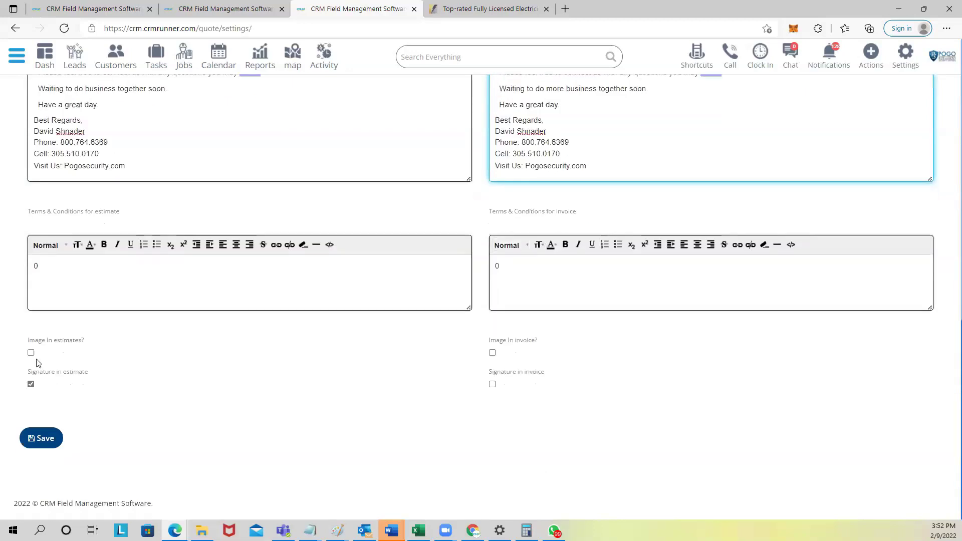
{"action": "left_click", "coordinate": [31, 353]}
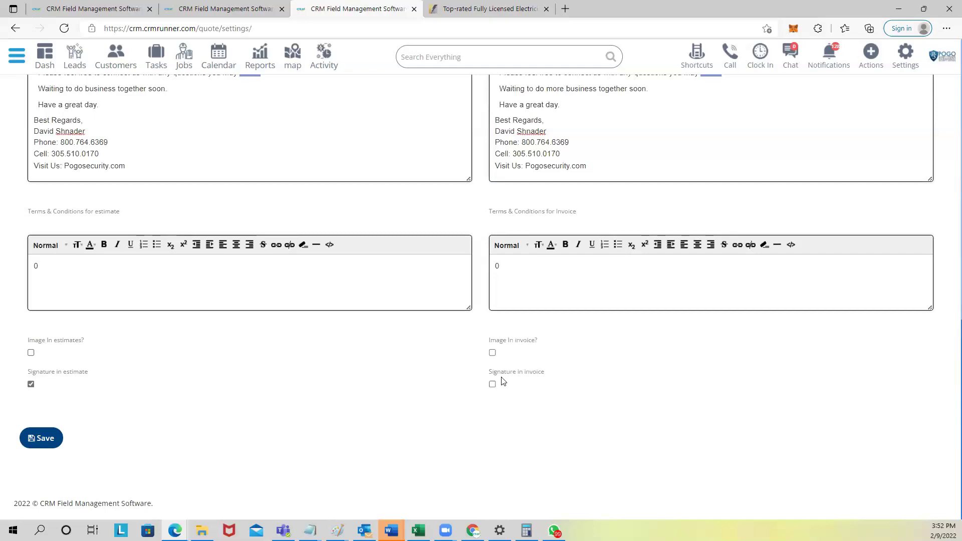
{"action": "scroll", "coordinate": [129, 421], "scroll_direction": "up", "scroll_amount": 12}
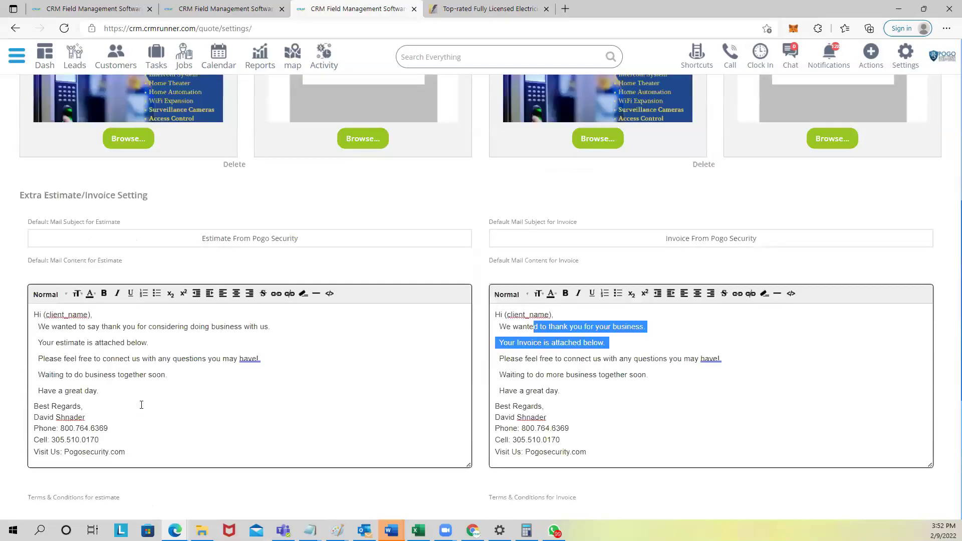
{"action": "scroll", "coordinate": [269, 328], "scroll_direction": "up", "scroll_amount": 3}
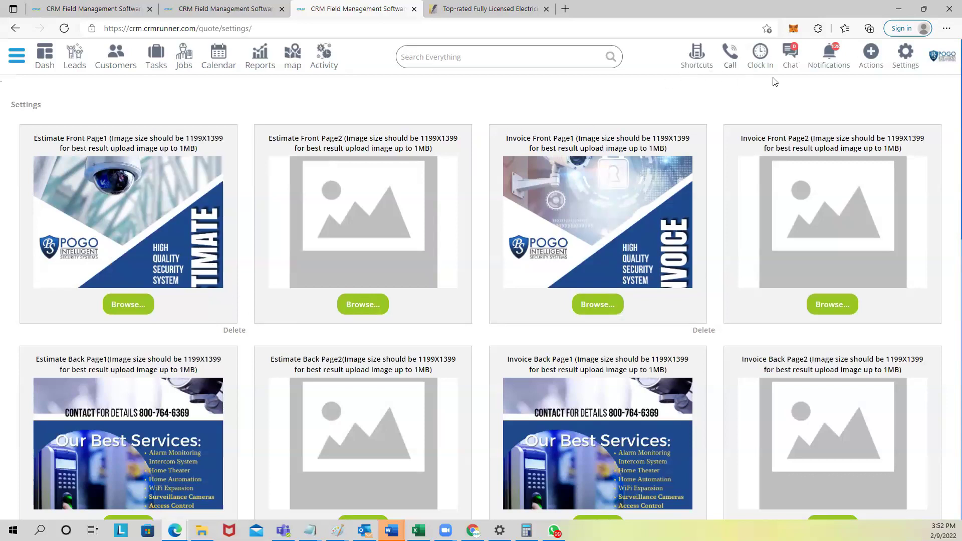
Step: Open a chat conversation with an employee and minimize it
{"action": "left_click", "coordinate": [793, 58]}
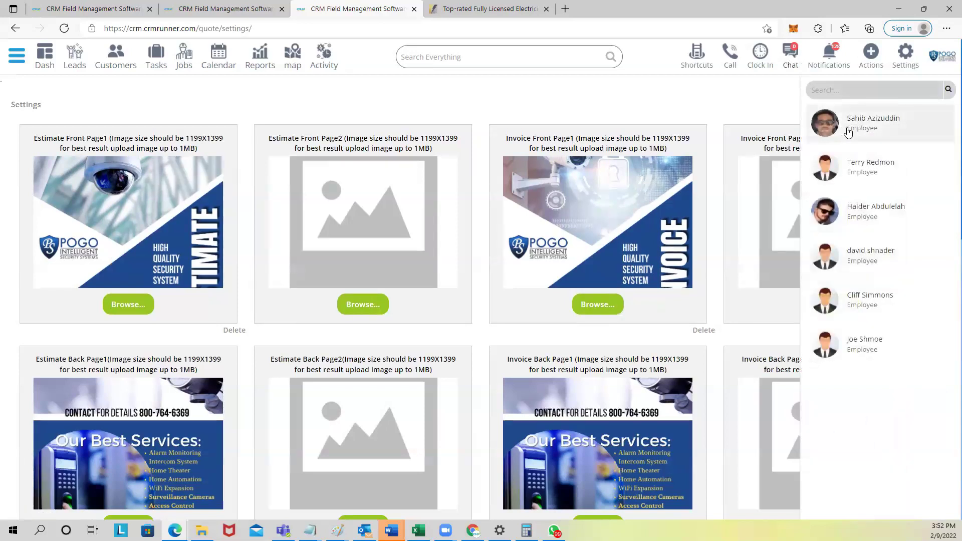
{"action": "left_click", "coordinate": [849, 130]}
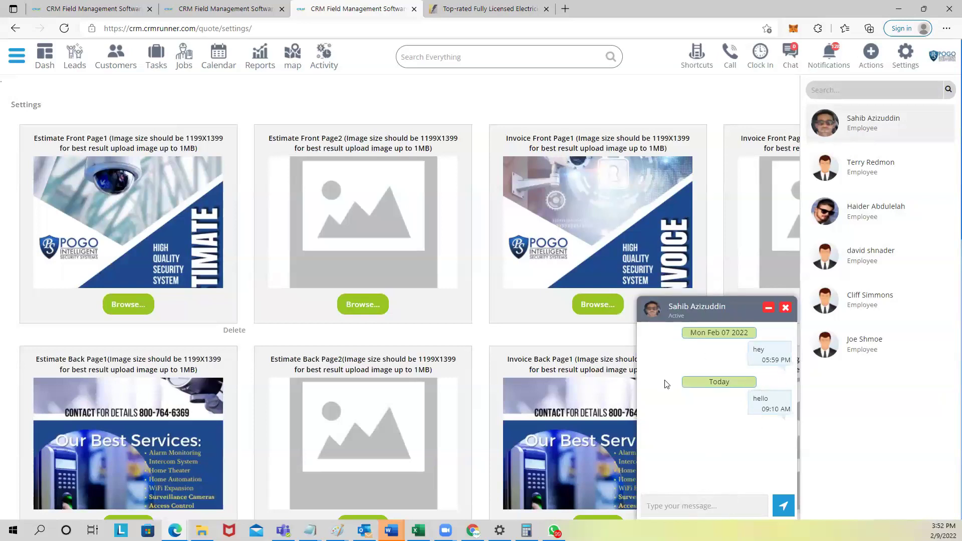
{"action": "left_click", "coordinate": [769, 308]}
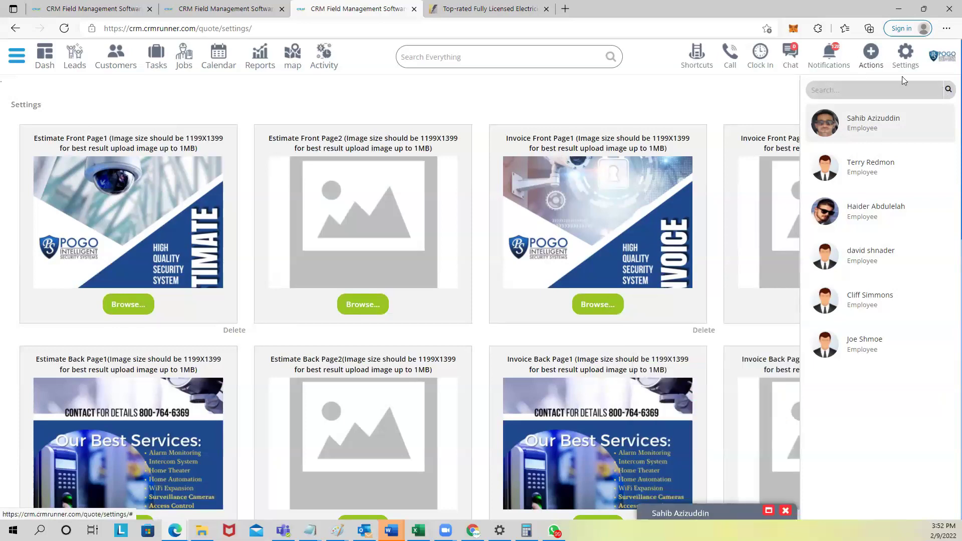
Step: Show the quick-create menu with Add Customer, Add Job and Add Estimate
{"action": "left_click", "coordinate": [790, 56]}
{"action": "left_click", "coordinate": [869, 55]}
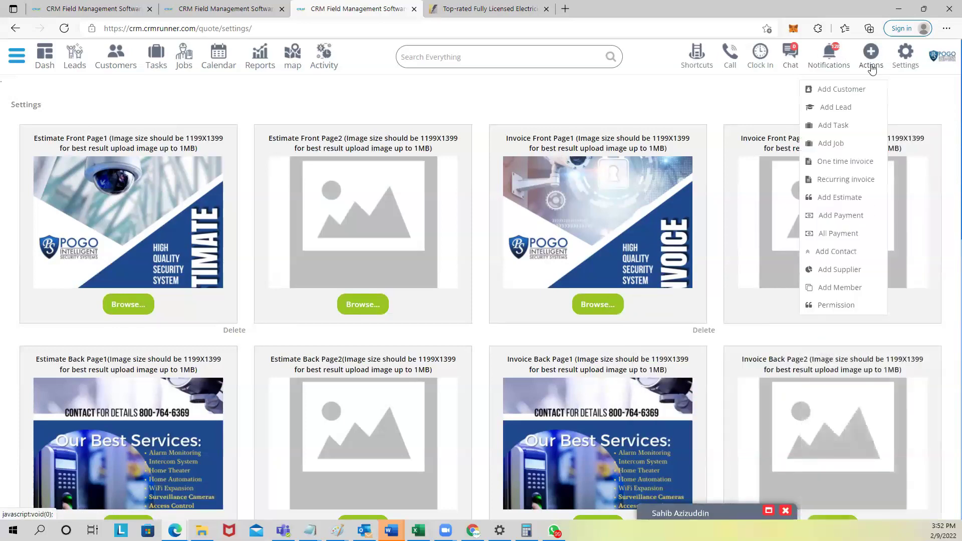
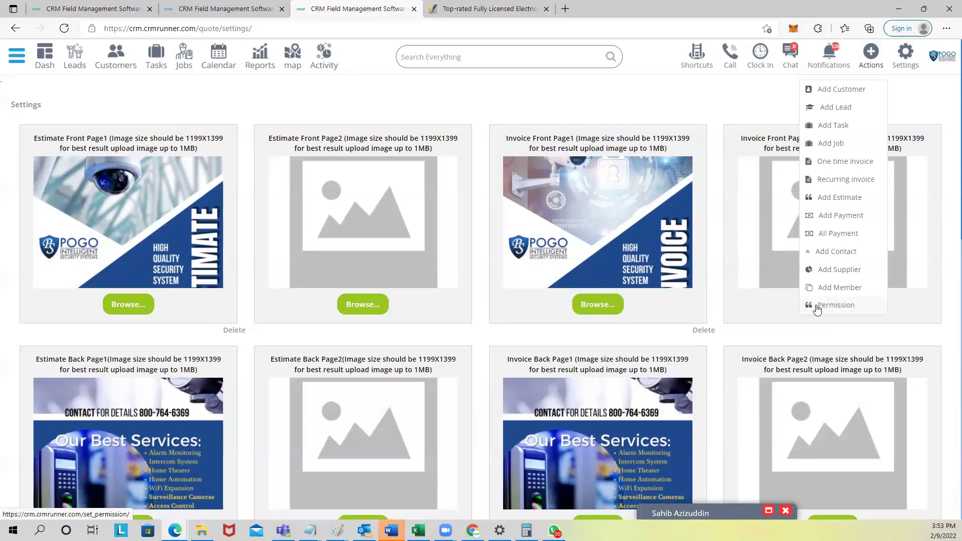
Step: Dismiss the quick-add Actions dropdown to reveal the estimate and invoice cover-page image settings
{"action": "left_click", "coordinate": [409, 116]}
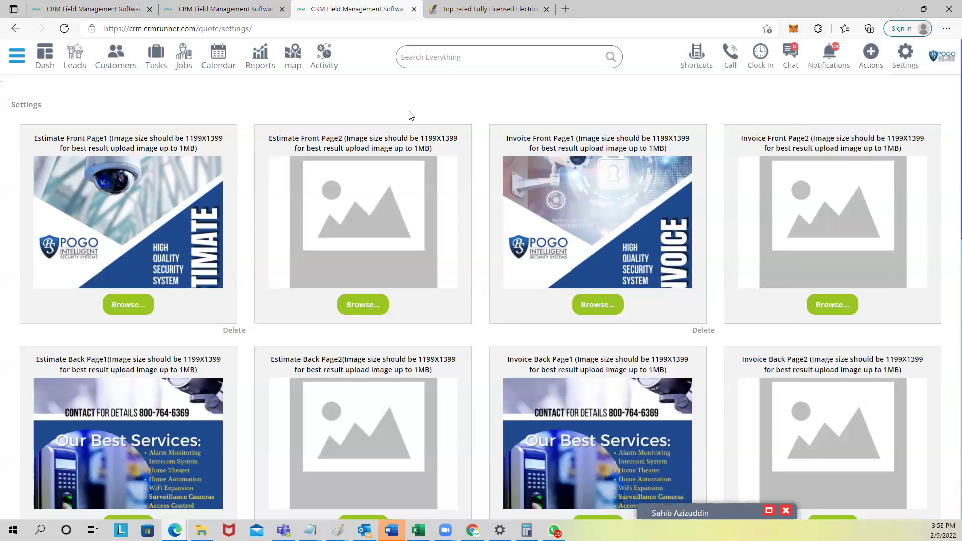
Step: Open the clock-in/clock-out timesheet for 02/07–02/13/2022, totalling 51:15 hrs and $1228.85
{"action": "left_click", "coordinate": [761, 59]}
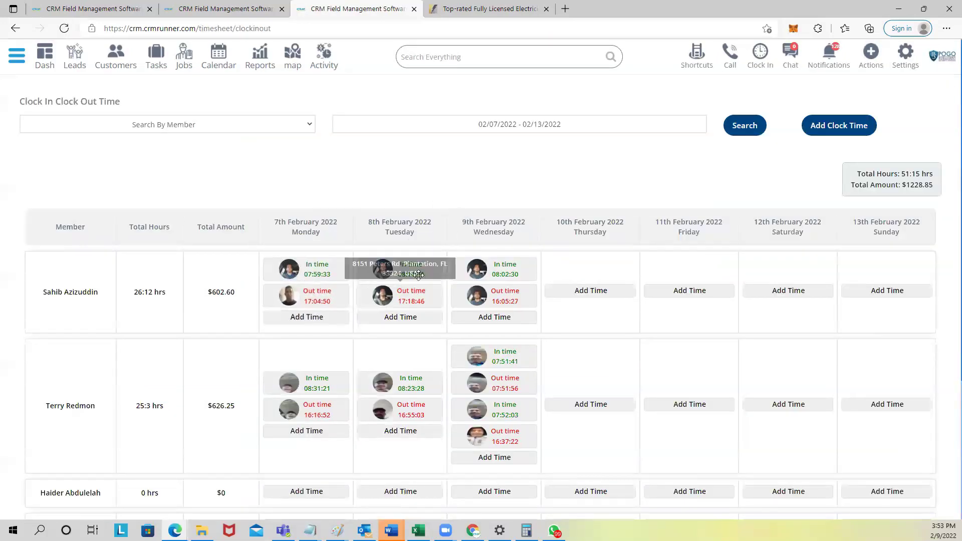
{"action": "mouse_move", "coordinate": [418, 287]}
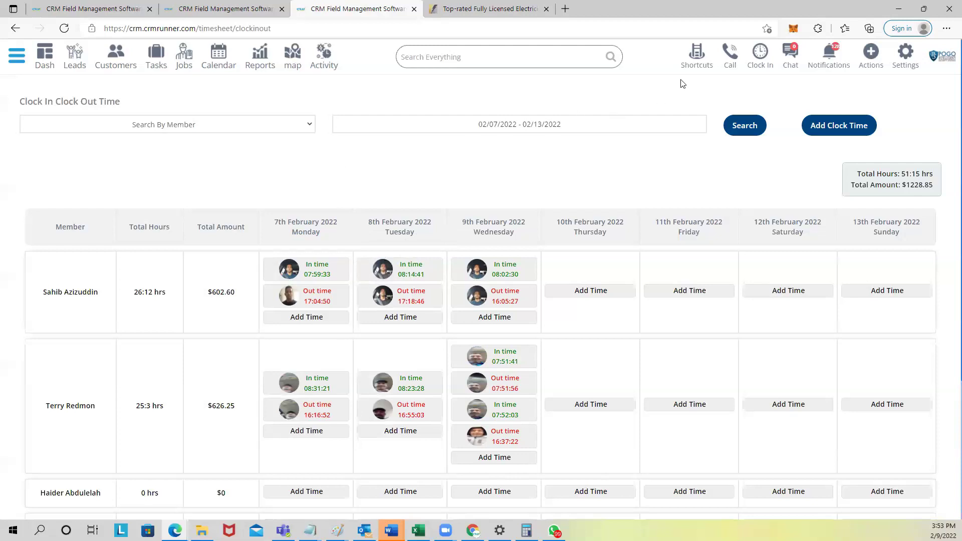
Step: Move the Calendar shortcut from position 4 to 10, swapping with GPS, and confirm in the grid
{"action": "left_click", "coordinate": [700, 56]}
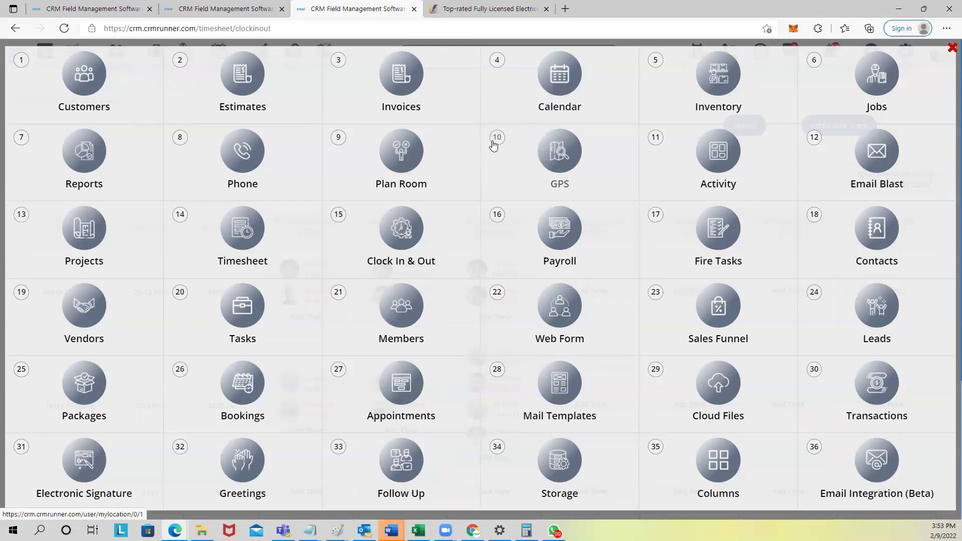
{"action": "left_click", "coordinate": [497, 62]}
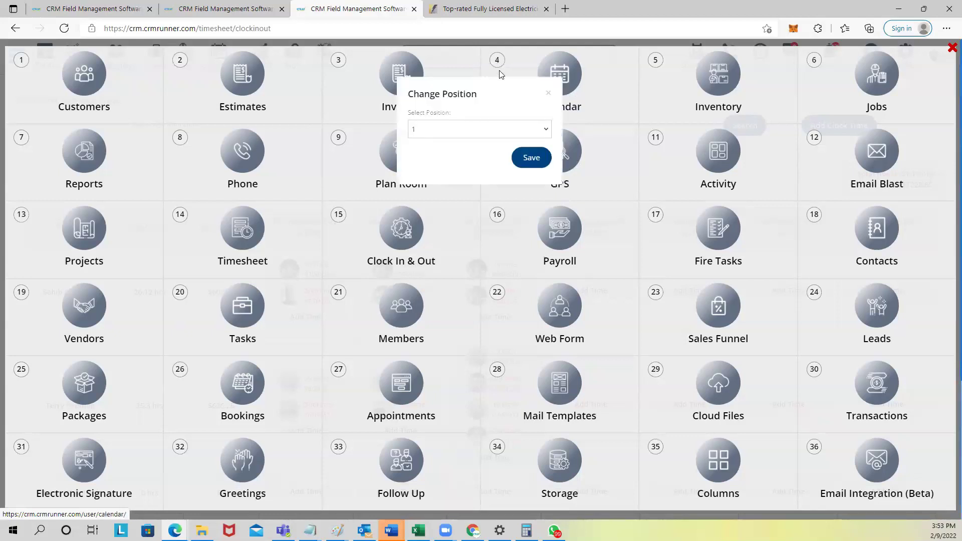
{"action": "left_click", "coordinate": [483, 133]}
{"action": "left_click", "coordinate": [455, 237]}
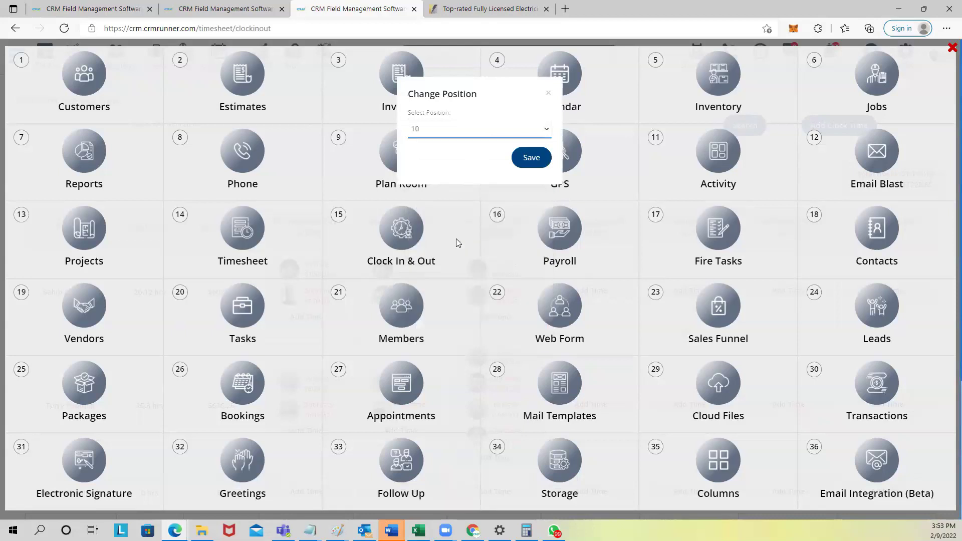
{"action": "left_click", "coordinate": [532, 157]}
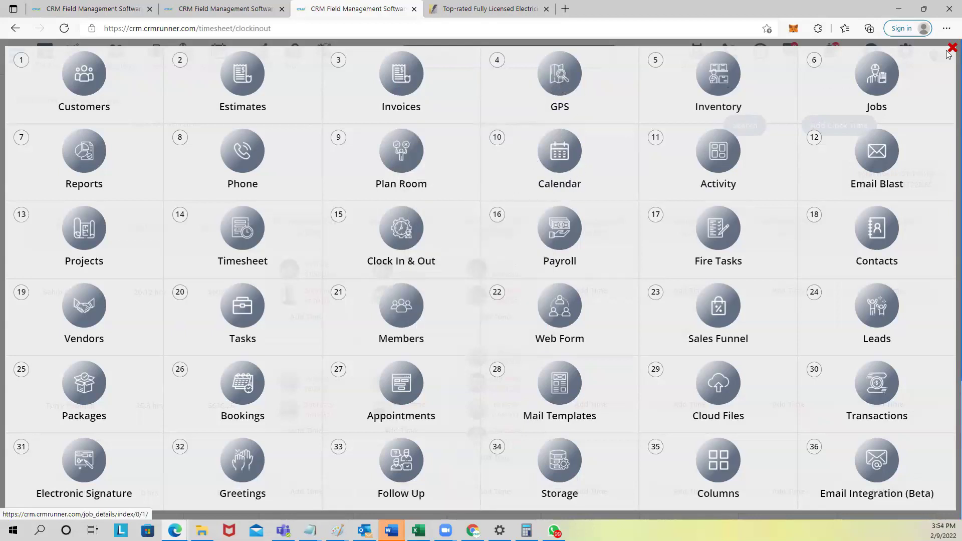
{"action": "left_click", "coordinate": [952, 48]}
{"action": "left_click", "coordinate": [704, 60]}
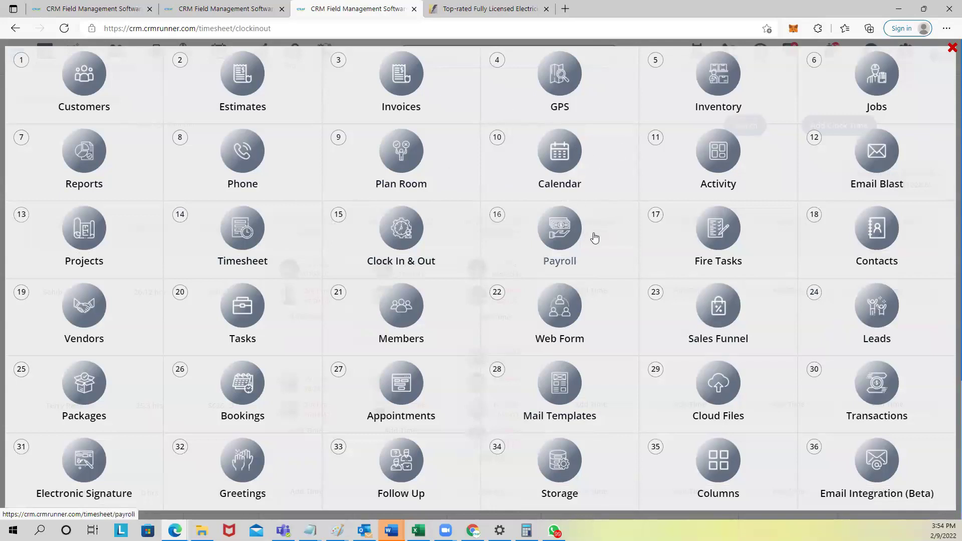
Step: Browse the Invoices list, then the Estimates list, and go back to the dashboard
{"action": "left_click", "coordinate": [401, 83]}
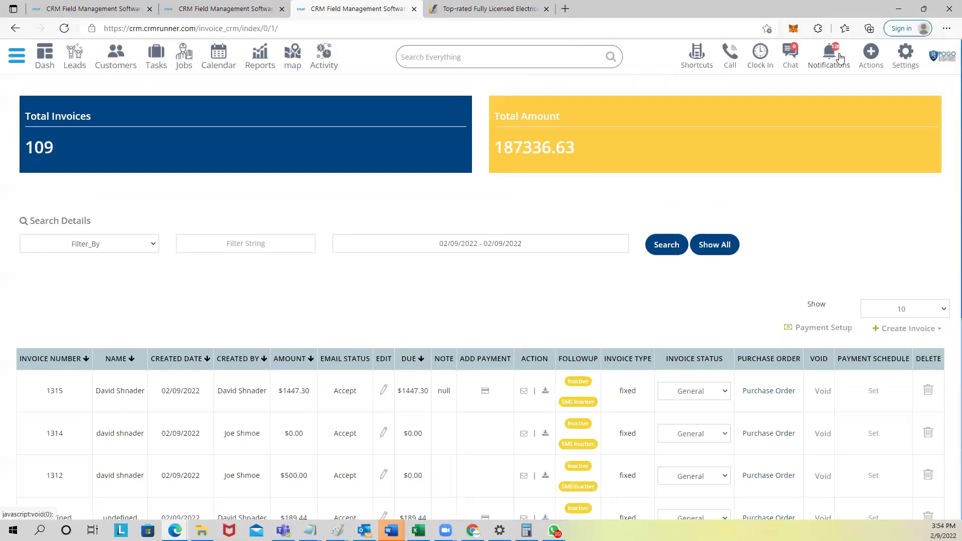
{"action": "left_click", "coordinate": [688, 59]}
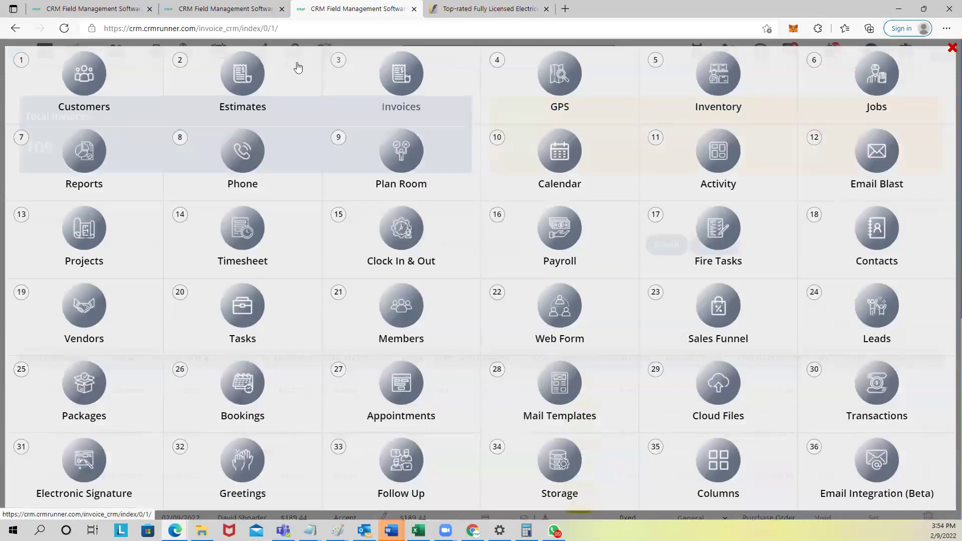
{"action": "left_click", "coordinate": [241, 73]}
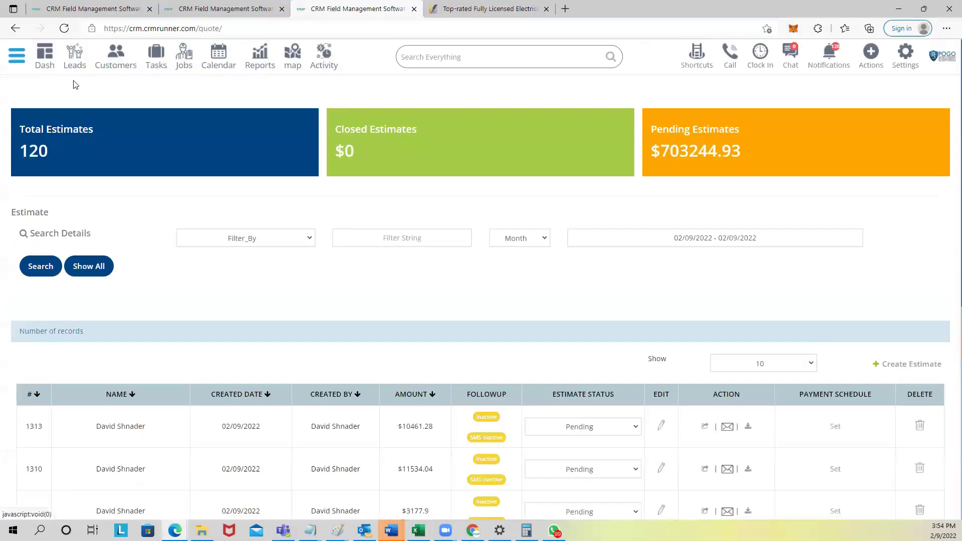
{"action": "left_click", "coordinate": [46, 59]}
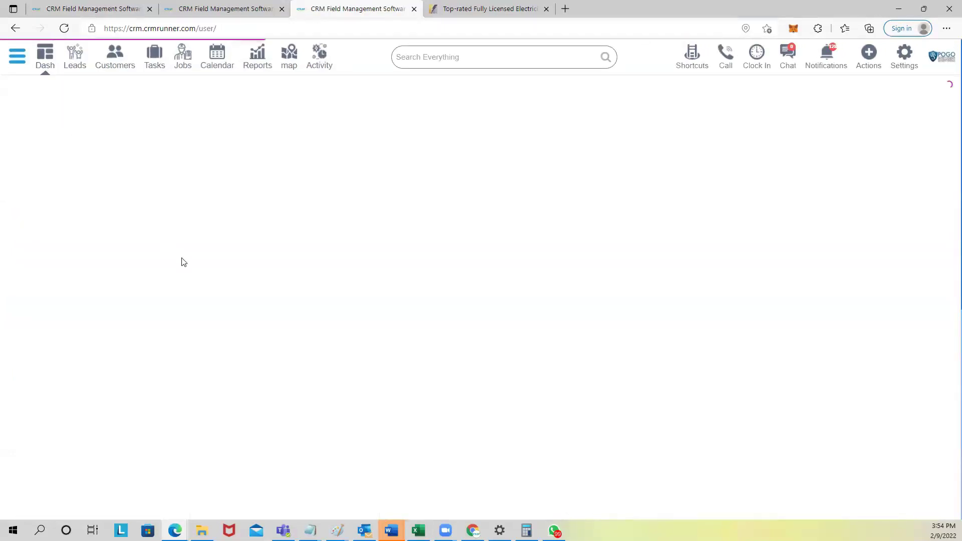
Step: Create a blank estimate #1316 dated 02/09/2022, then return to the dashboard
{"action": "left_click", "coordinate": [867, 59]}
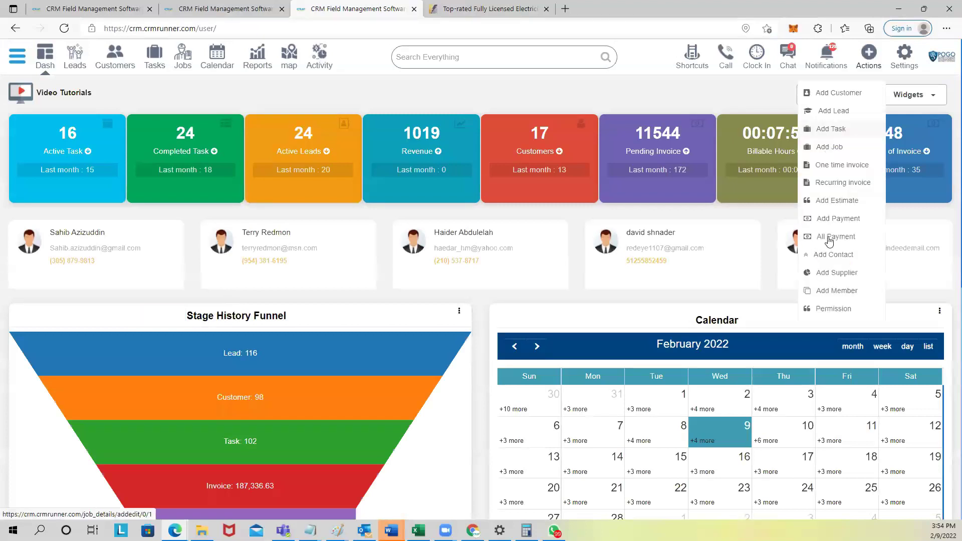
{"action": "left_click", "coordinate": [841, 204]}
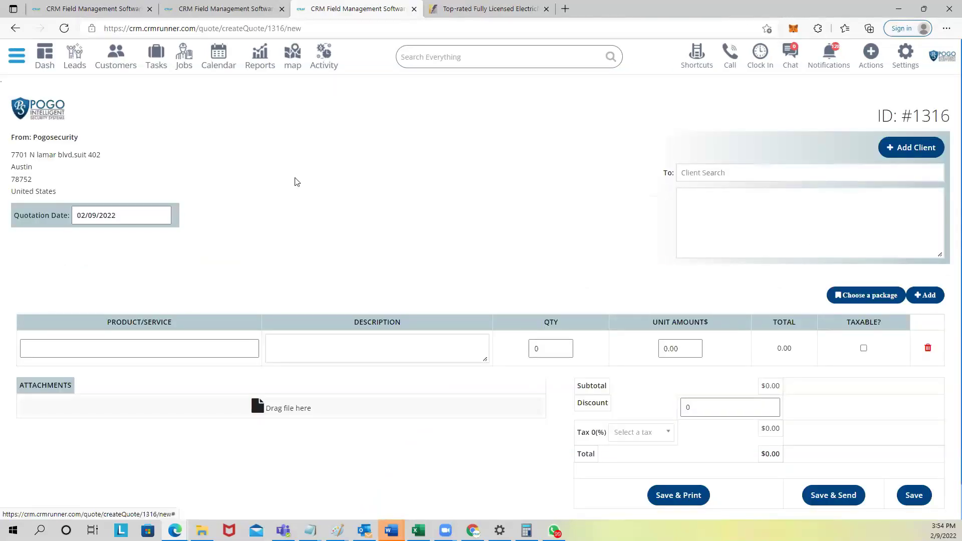
{"action": "left_click", "coordinate": [871, 53]}
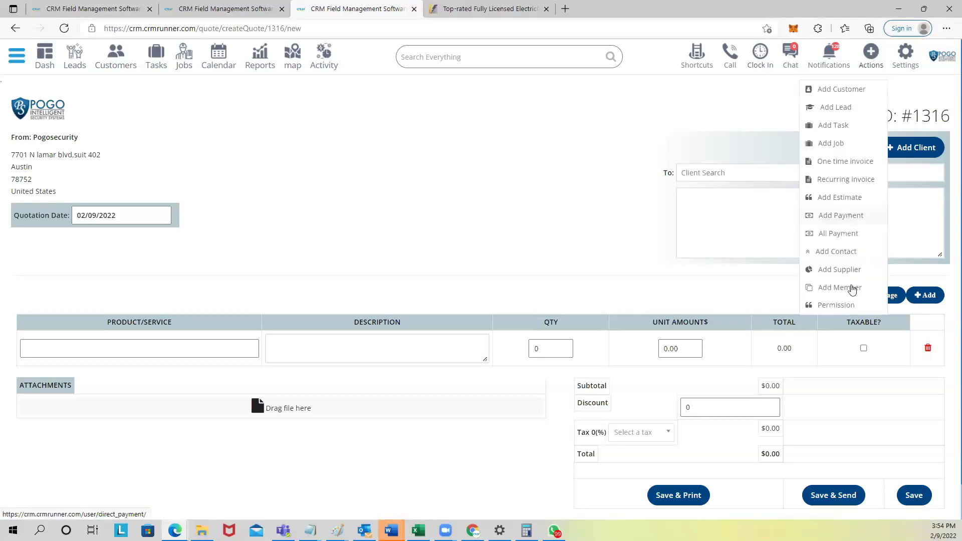
{"action": "left_click", "coordinate": [757, 114]}
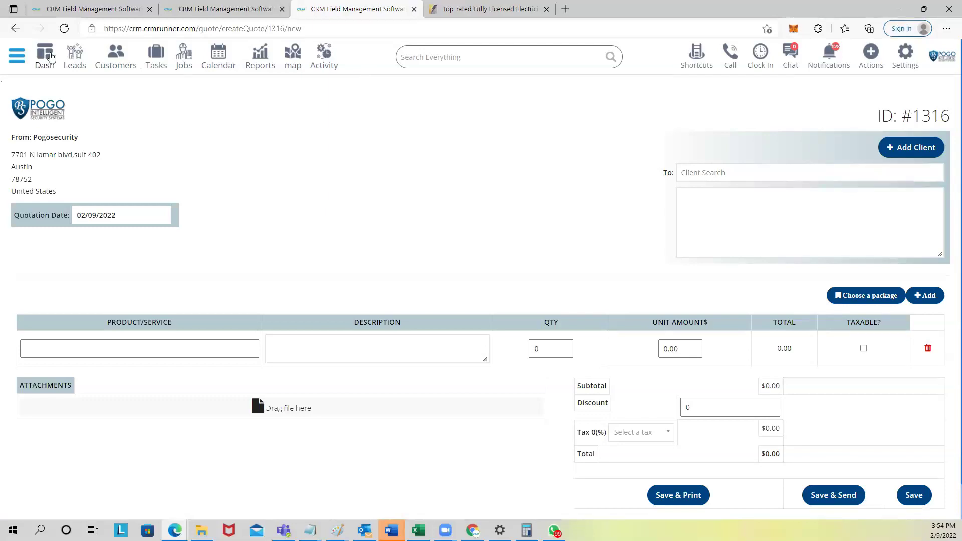
{"action": "left_click", "coordinate": [48, 56]}
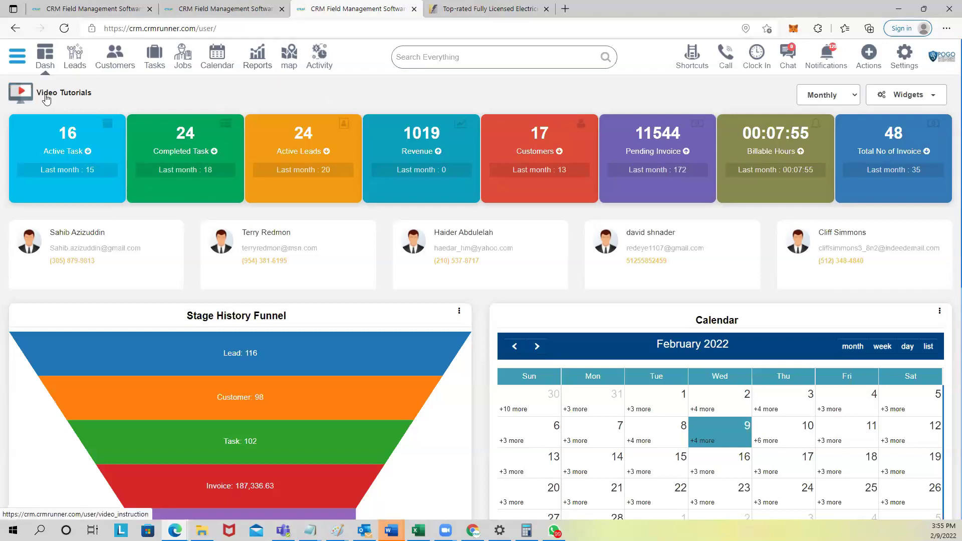
Step: Open the Videos page and scroll through the First steps, Actions and GPS Tracking - Map tutorials
{"action": "left_click", "coordinate": [65, 95]}
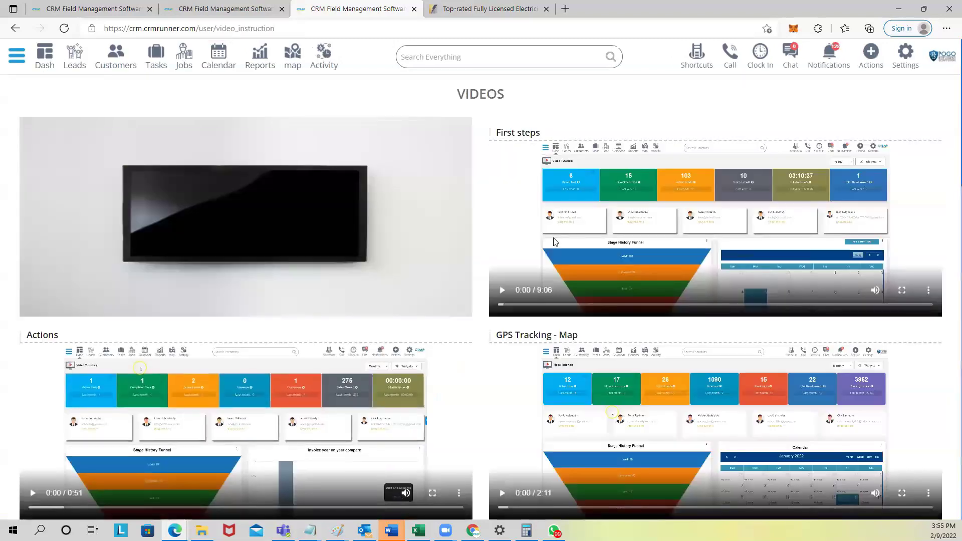
{"action": "scroll", "coordinate": [556, 238], "scroll_direction": "down", "scroll_amount": 7}
{"action": "scroll", "coordinate": [500, 295], "scroll_direction": "up", "scroll_amount": 4}
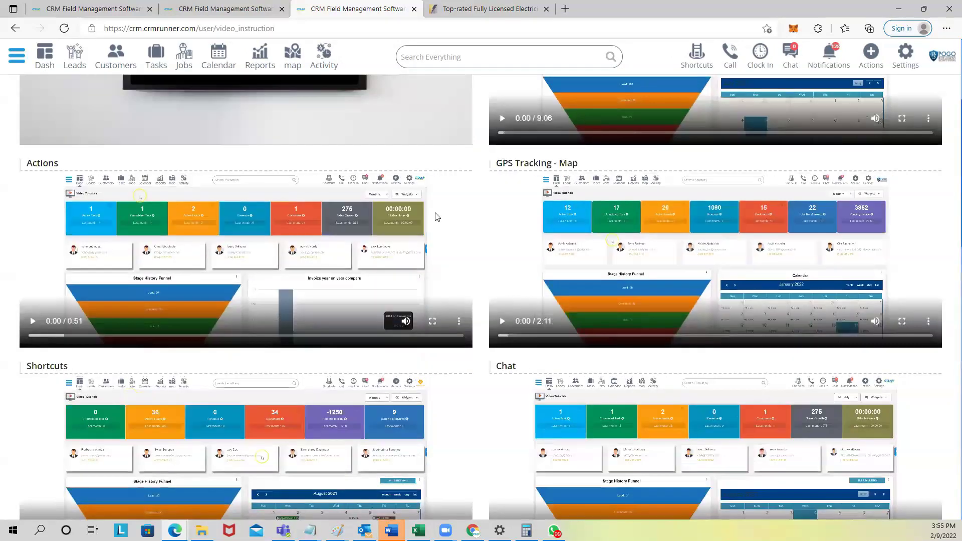
{"action": "scroll", "coordinate": [434, 215], "scroll_direction": "up", "scroll_amount": 3}
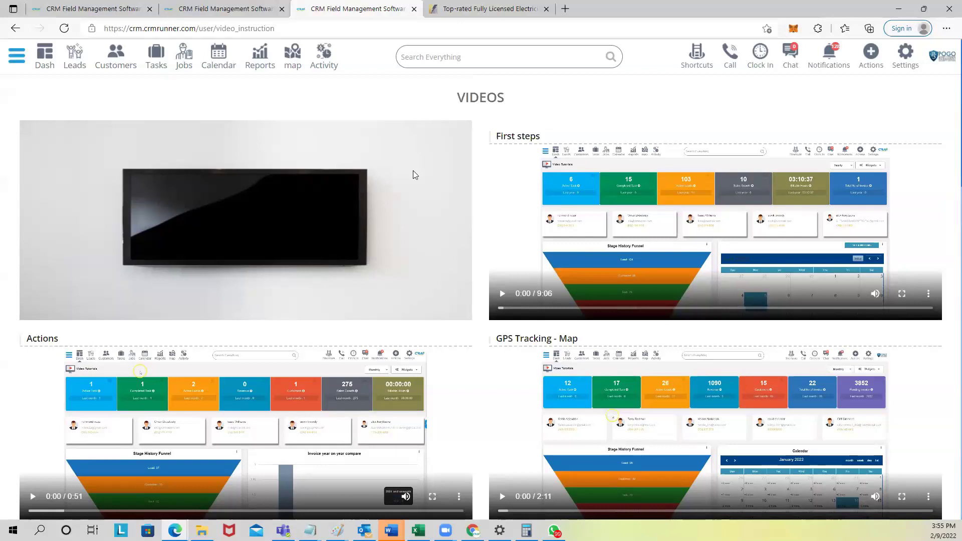
{"action": "left_click", "coordinate": [466, 11]}
Step: Load crmrunner.com in the browser tab and go to the site's Pricing page
{"action": "left_click", "coordinate": [432, 23]}
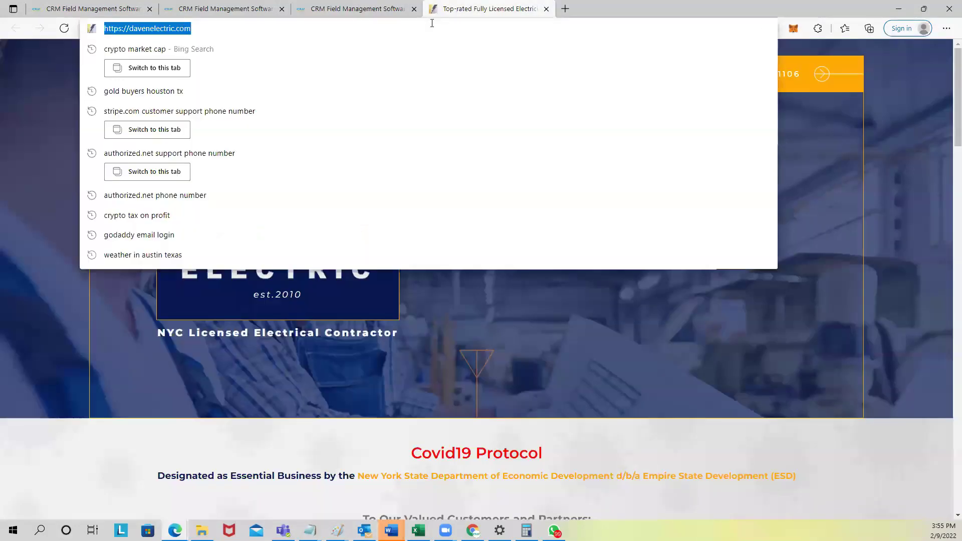
{"action": "type", "text": "crmrun"}
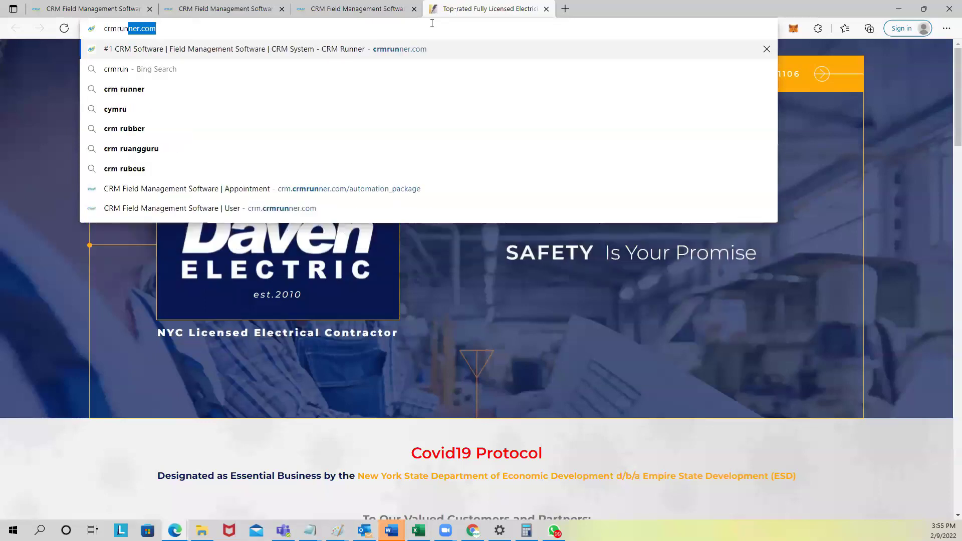
{"action": "type", "text": "ner"}
{"action": "key", "text": "Return"}
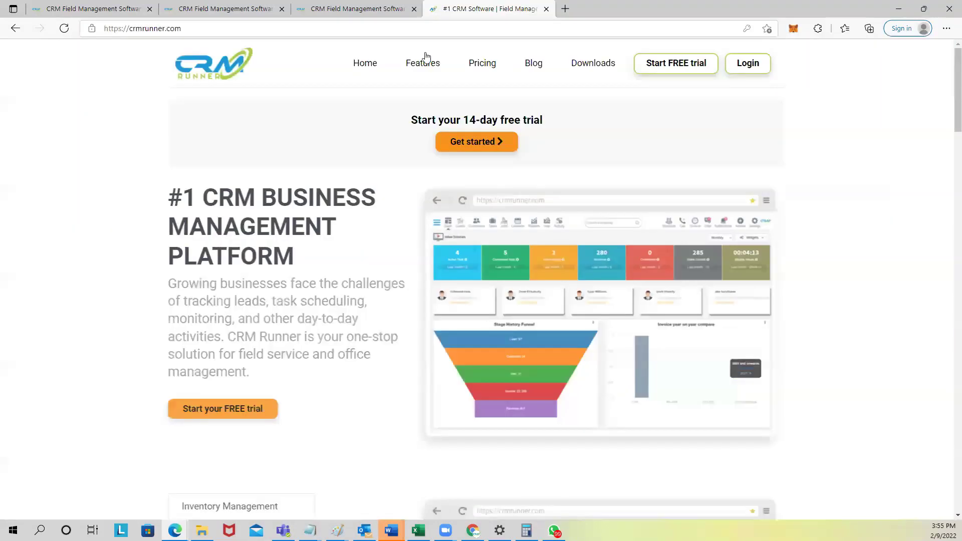
{"action": "mouse_move", "coordinate": [424, 61]}
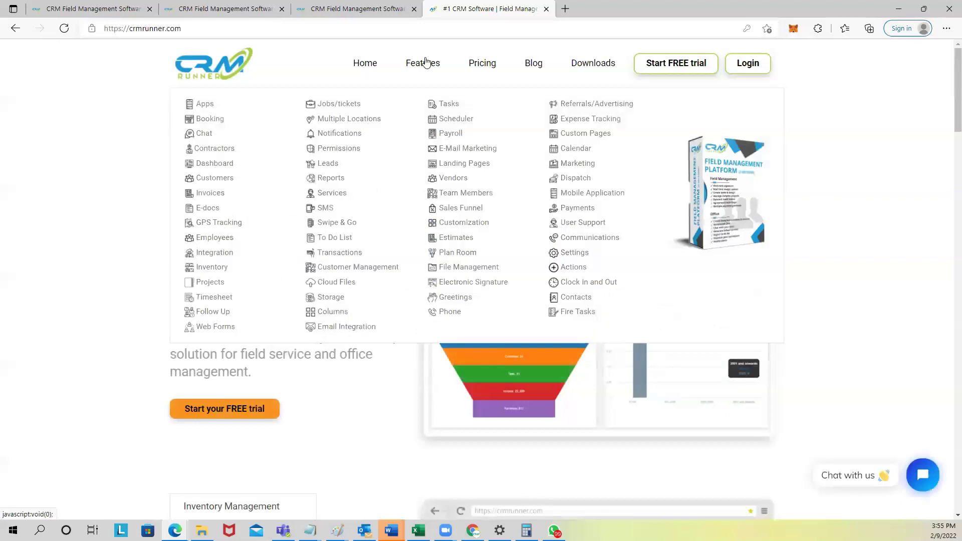
{"action": "left_click", "coordinate": [483, 70]}
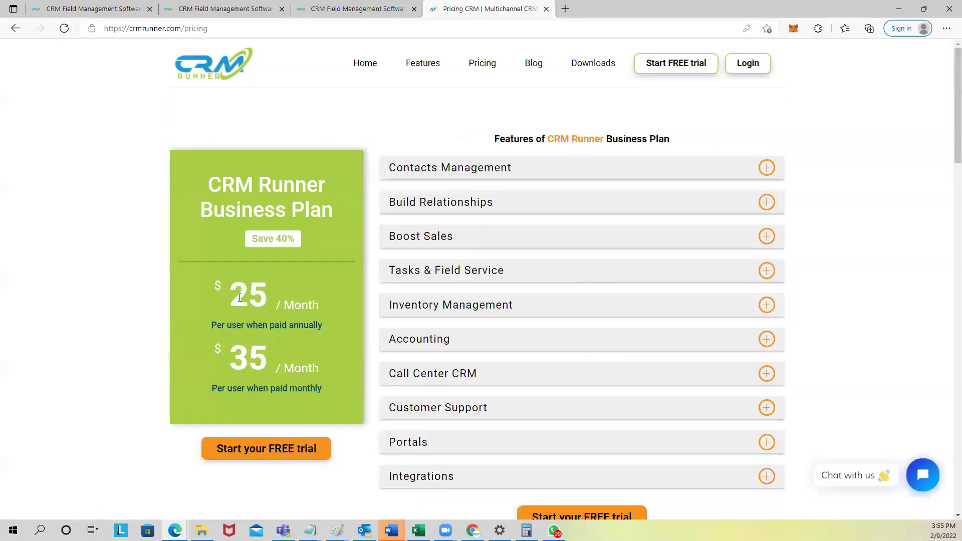
{"action": "left_click_drag", "start_coordinate": [234, 299], "coordinate": [319, 306]}
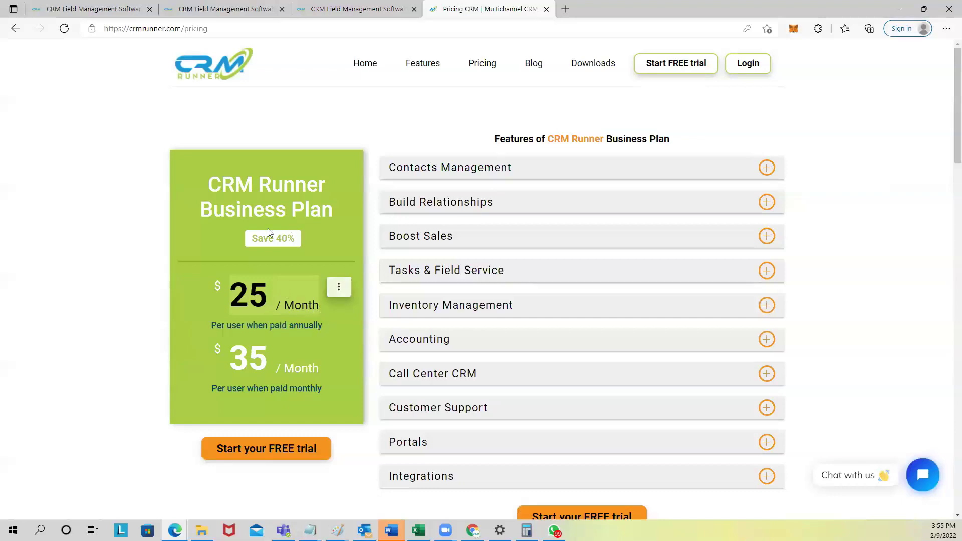
{"action": "left_click_drag", "start_coordinate": [250, 238], "coordinate": [299, 239]}
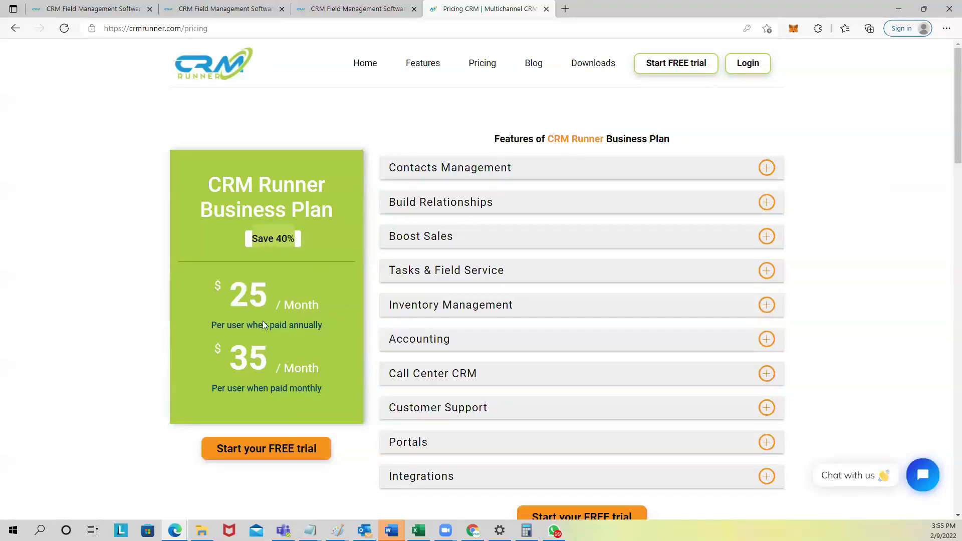
{"action": "left_click_drag", "start_coordinate": [238, 359], "coordinate": [317, 368]}
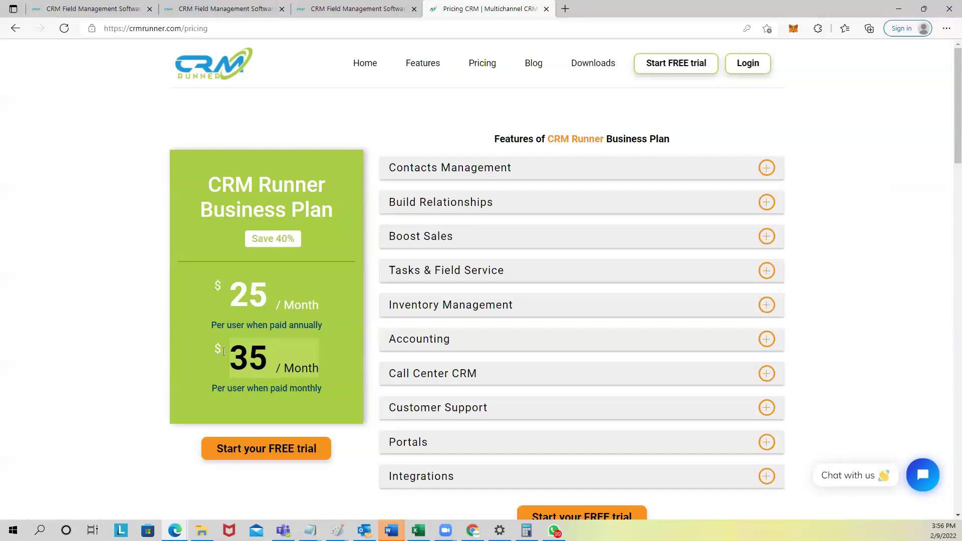
{"action": "double_click", "coordinate": [260, 295]}
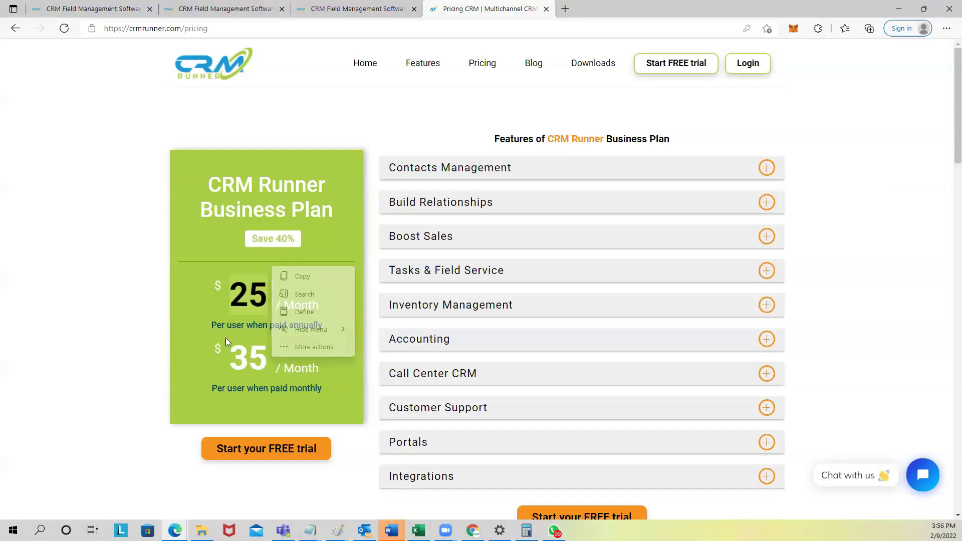
{"action": "double_click", "coordinate": [275, 360]}
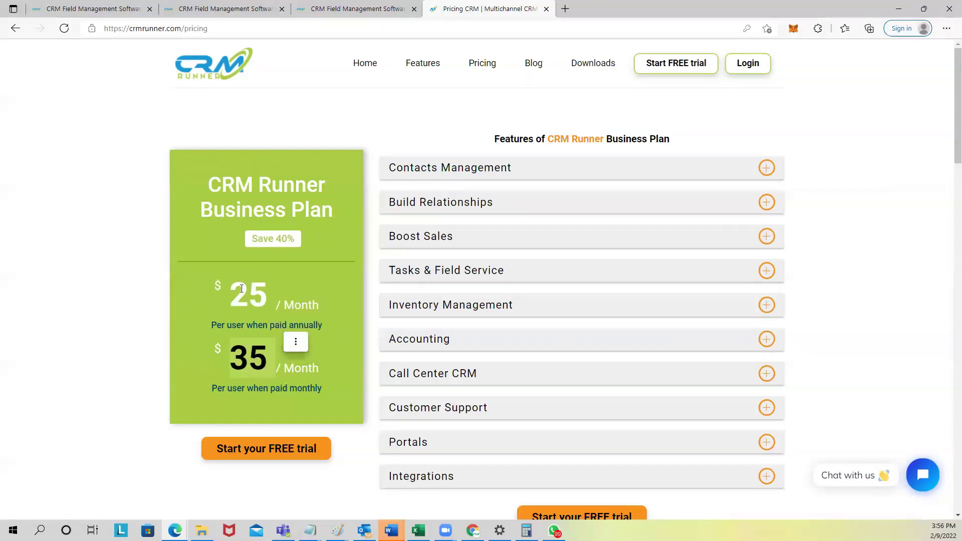
{"action": "left_click", "coordinate": [266, 284]}
{"action": "double_click", "coordinate": [266, 297]}
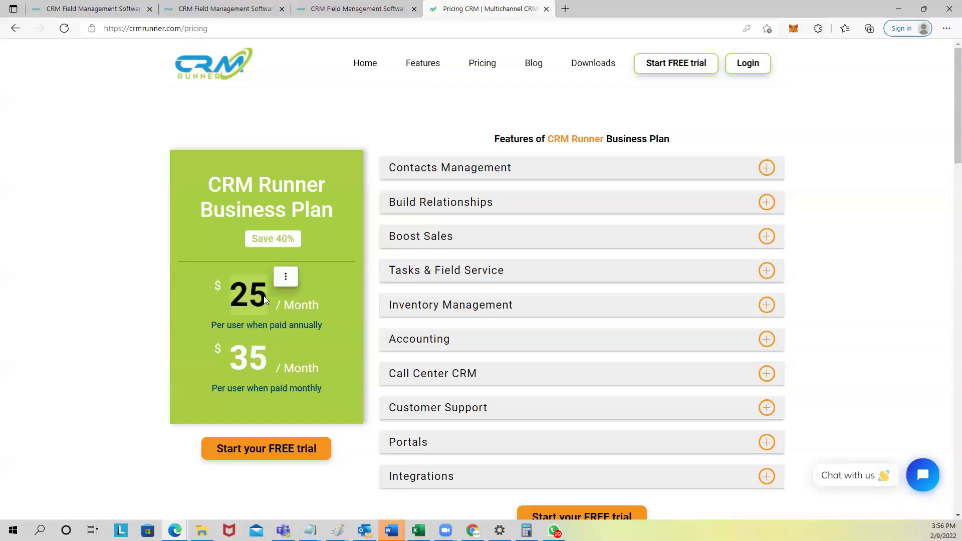
{"action": "left_click_drag", "start_coordinate": [197, 353], "coordinate": [269, 359]}
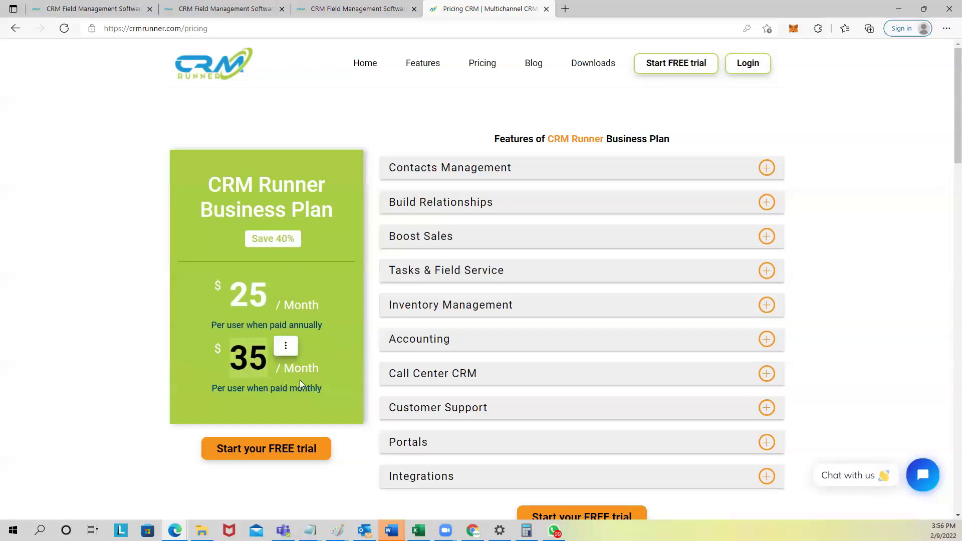
{"action": "left_click_drag", "start_coordinate": [231, 296], "coordinate": [314, 301]}
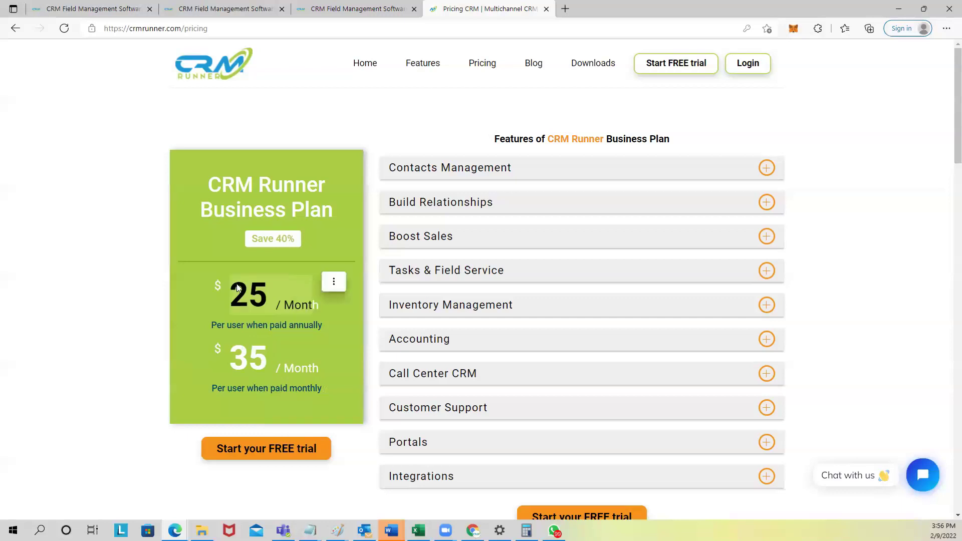
{"action": "left_click", "coordinate": [251, 318]}
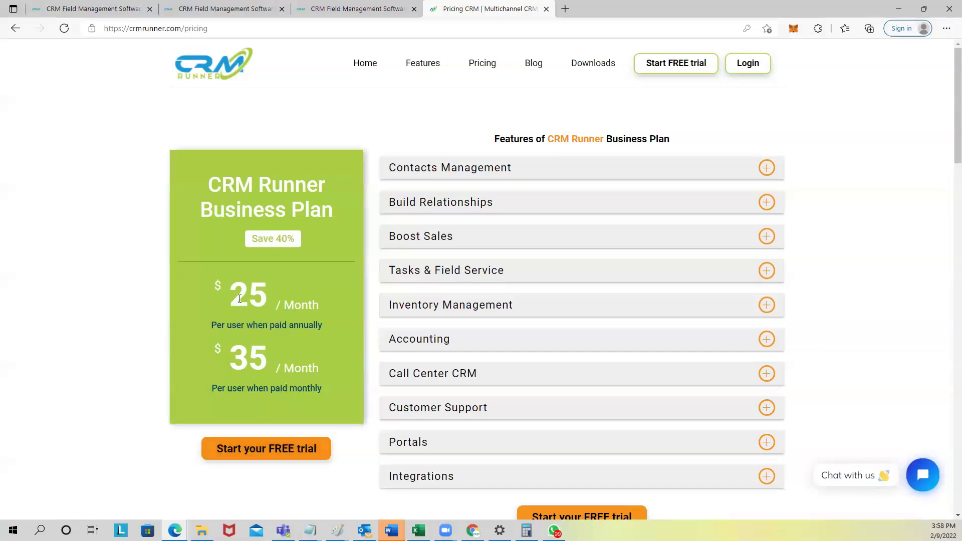
Step: Highlight the Business Plan's $25 annual price, then return to the CRM Runner app tab
{"action": "left_click_drag", "start_coordinate": [235, 297], "coordinate": [265, 302]}
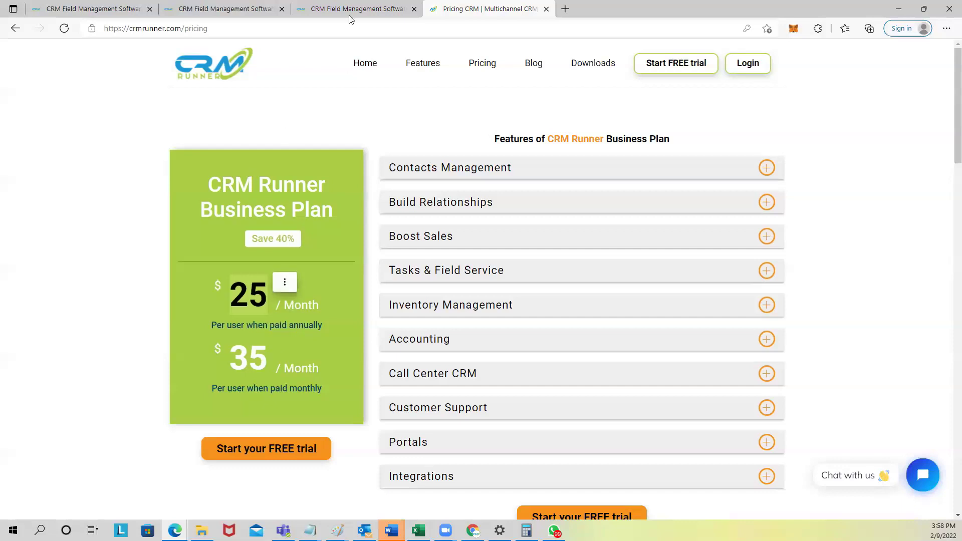
{"action": "left_click", "coordinate": [381, 8]}
Step: In Change Subscription, choose Update Now and view the user-count choices, keeping 1 user
{"action": "left_click", "coordinate": [905, 54]}
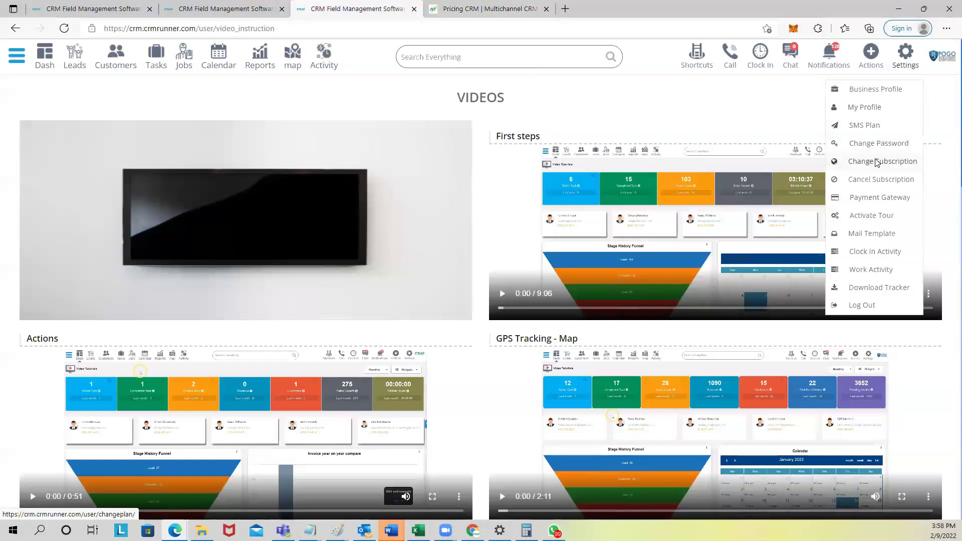
{"action": "left_click", "coordinate": [878, 160]}
{"action": "left_click", "coordinate": [476, 279]}
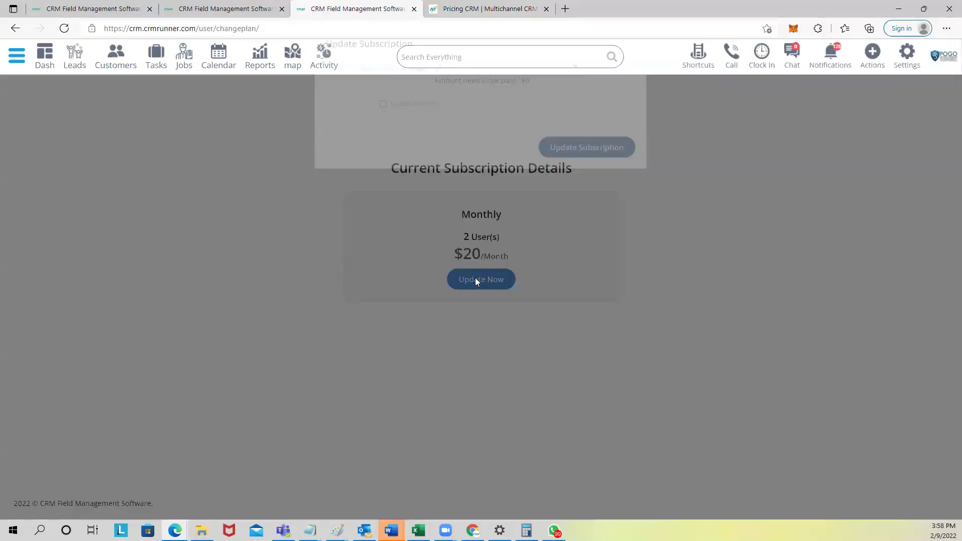
{"action": "left_click", "coordinate": [490, 96]}
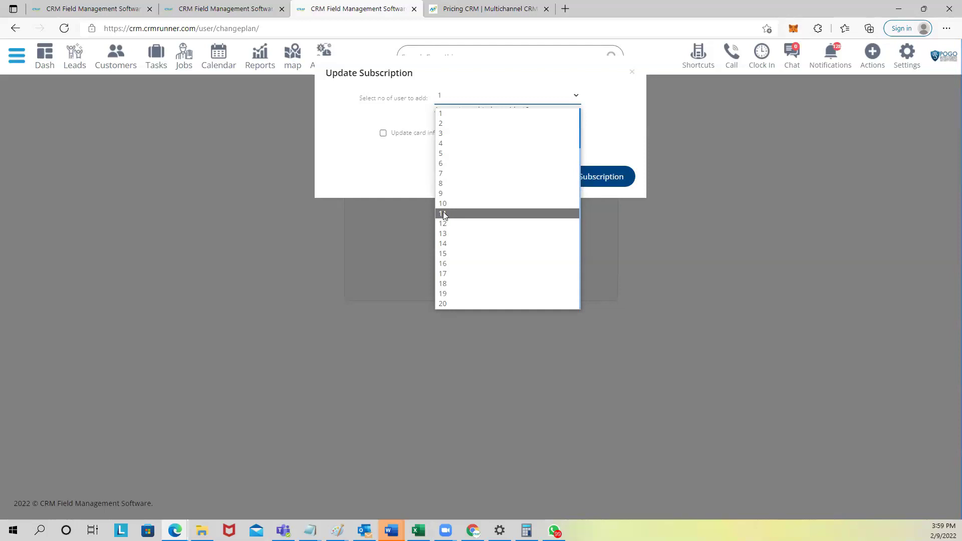
{"action": "left_click", "coordinate": [413, 180]}
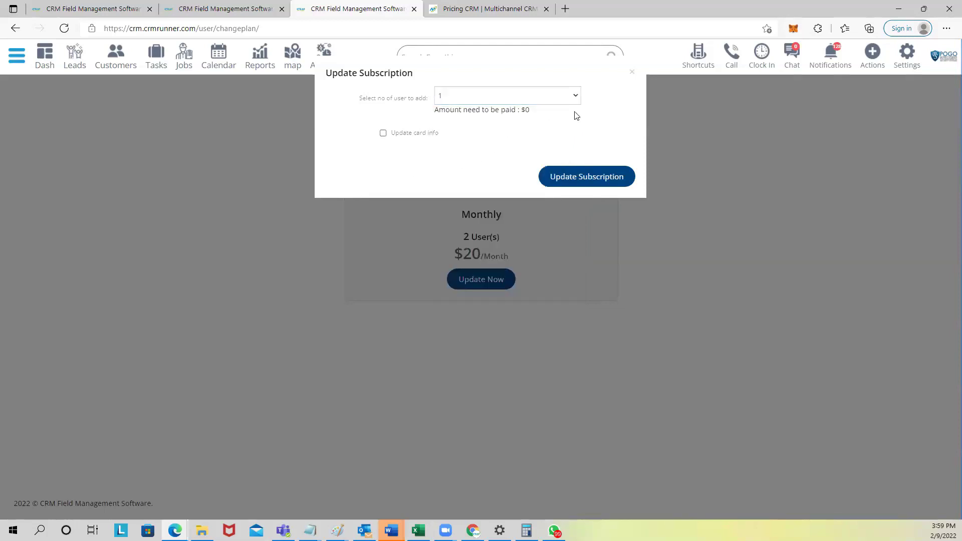
Step: Close the Update Subscription dialog and return to the pricing tab, clearing the price highlight
{"action": "left_click", "coordinate": [629, 74]}
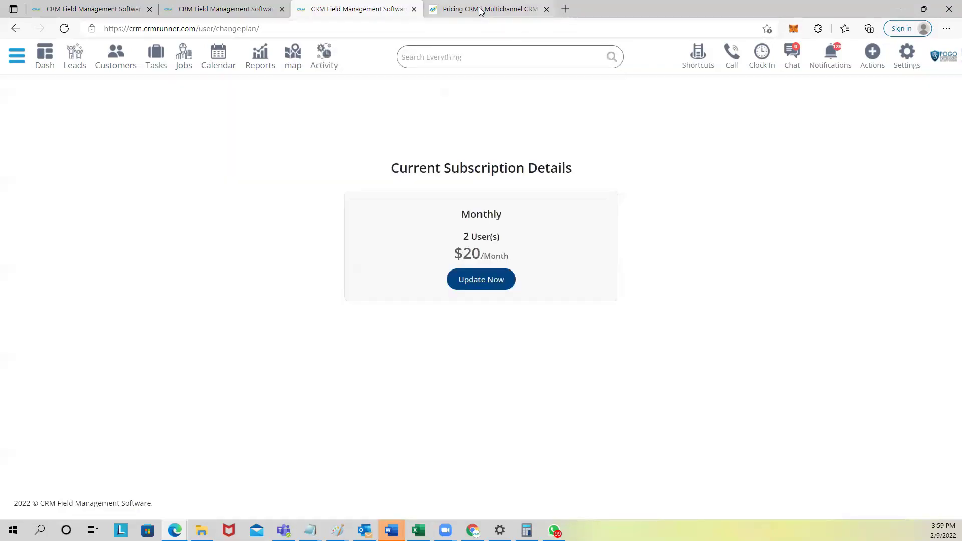
{"action": "left_click", "coordinate": [471, 10]}
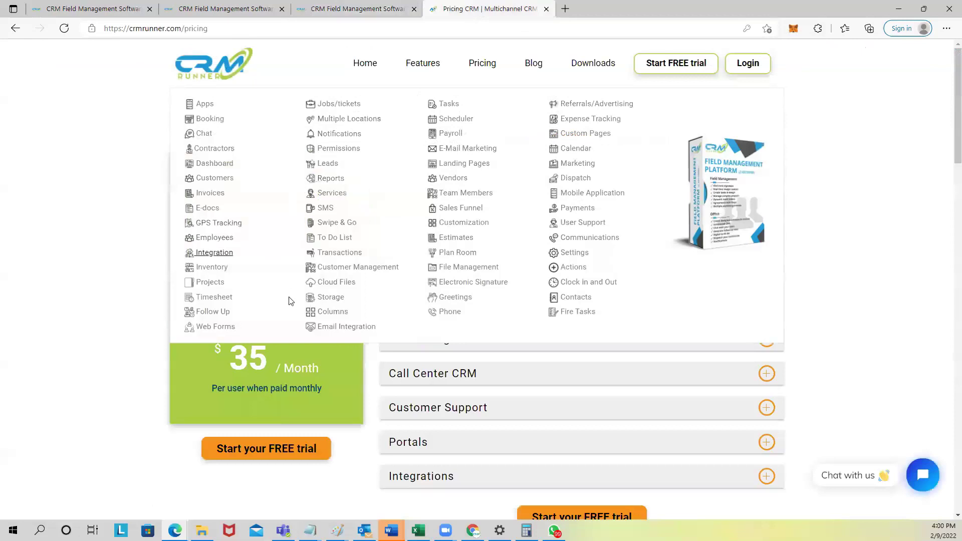
{"action": "left_click", "coordinate": [169, 361]}
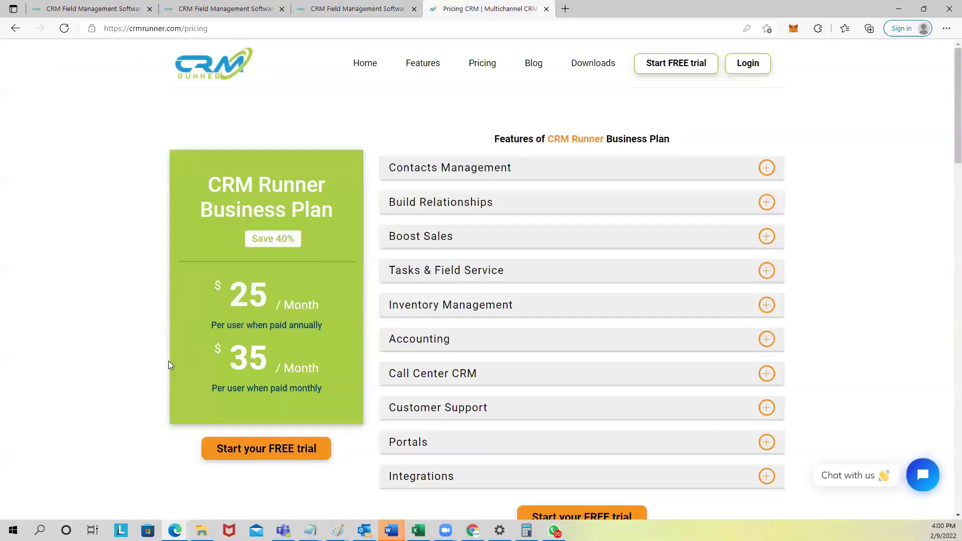